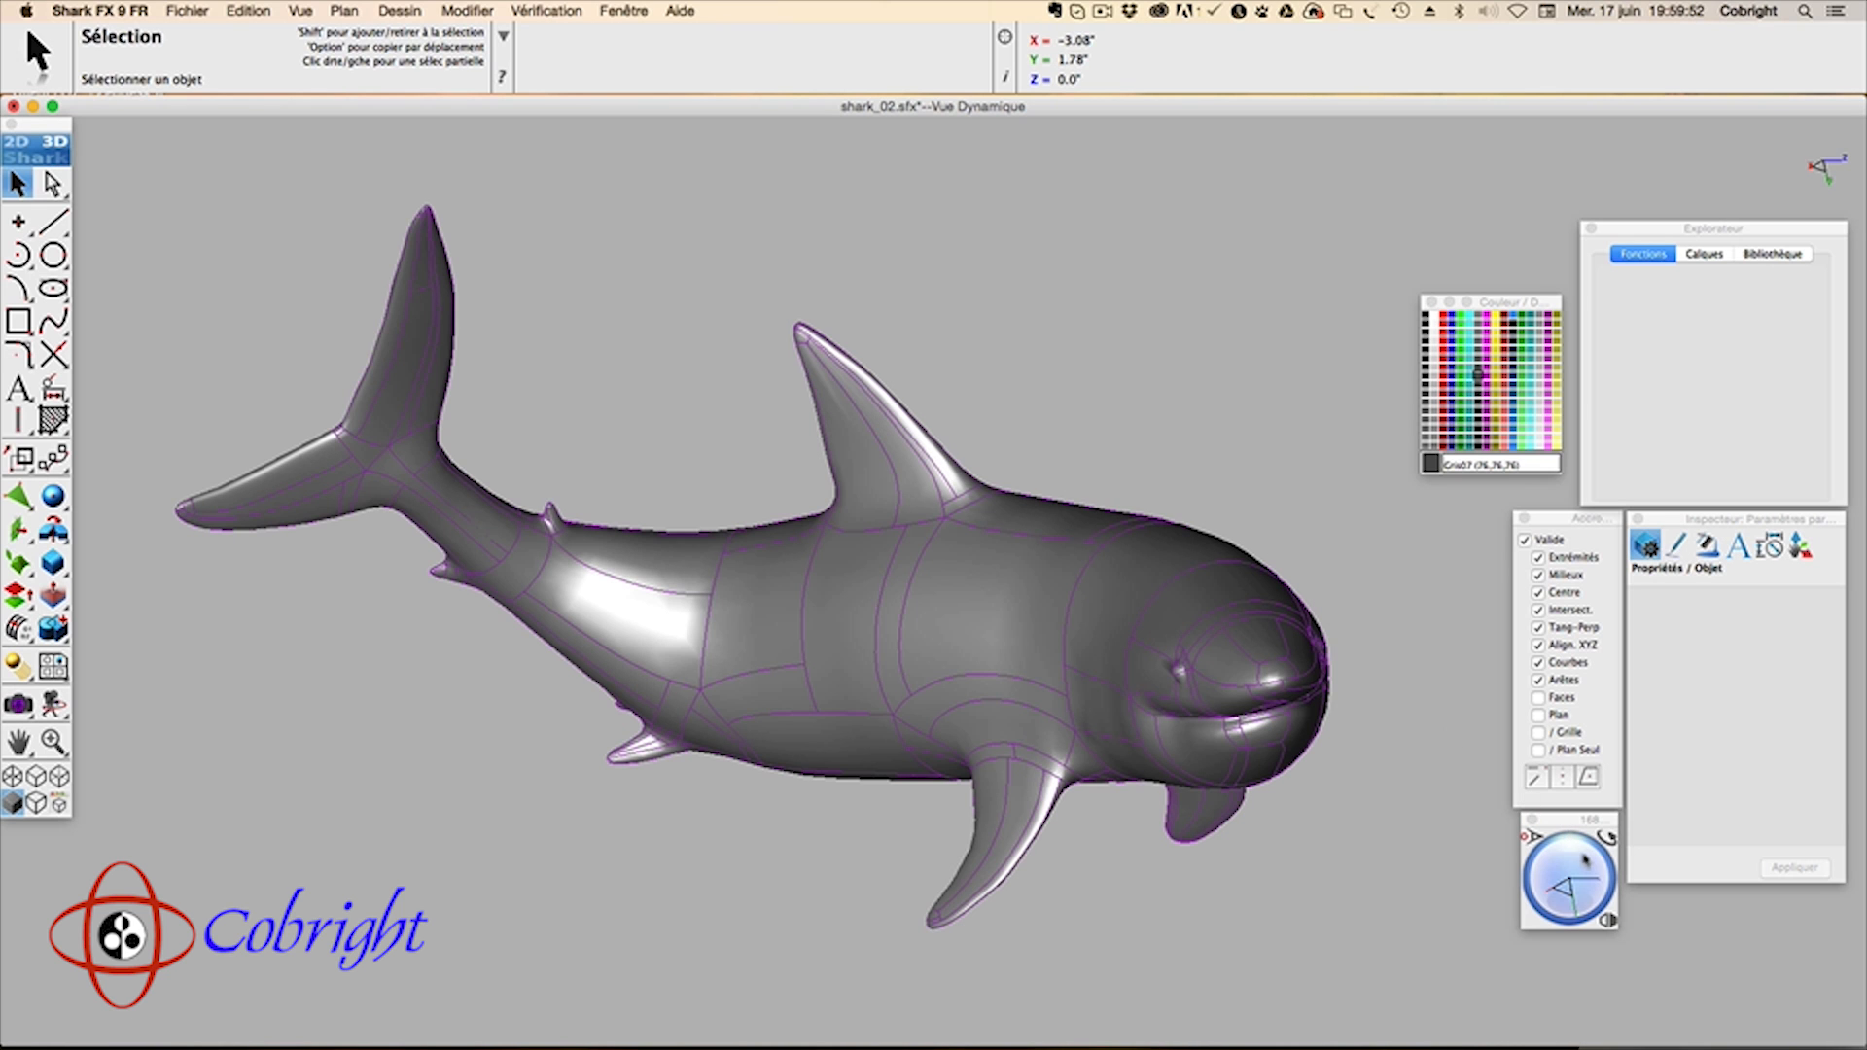
{"action": "left_click_drag", "start_coordinate": [1585, 863], "coordinate": [1586, 876]}
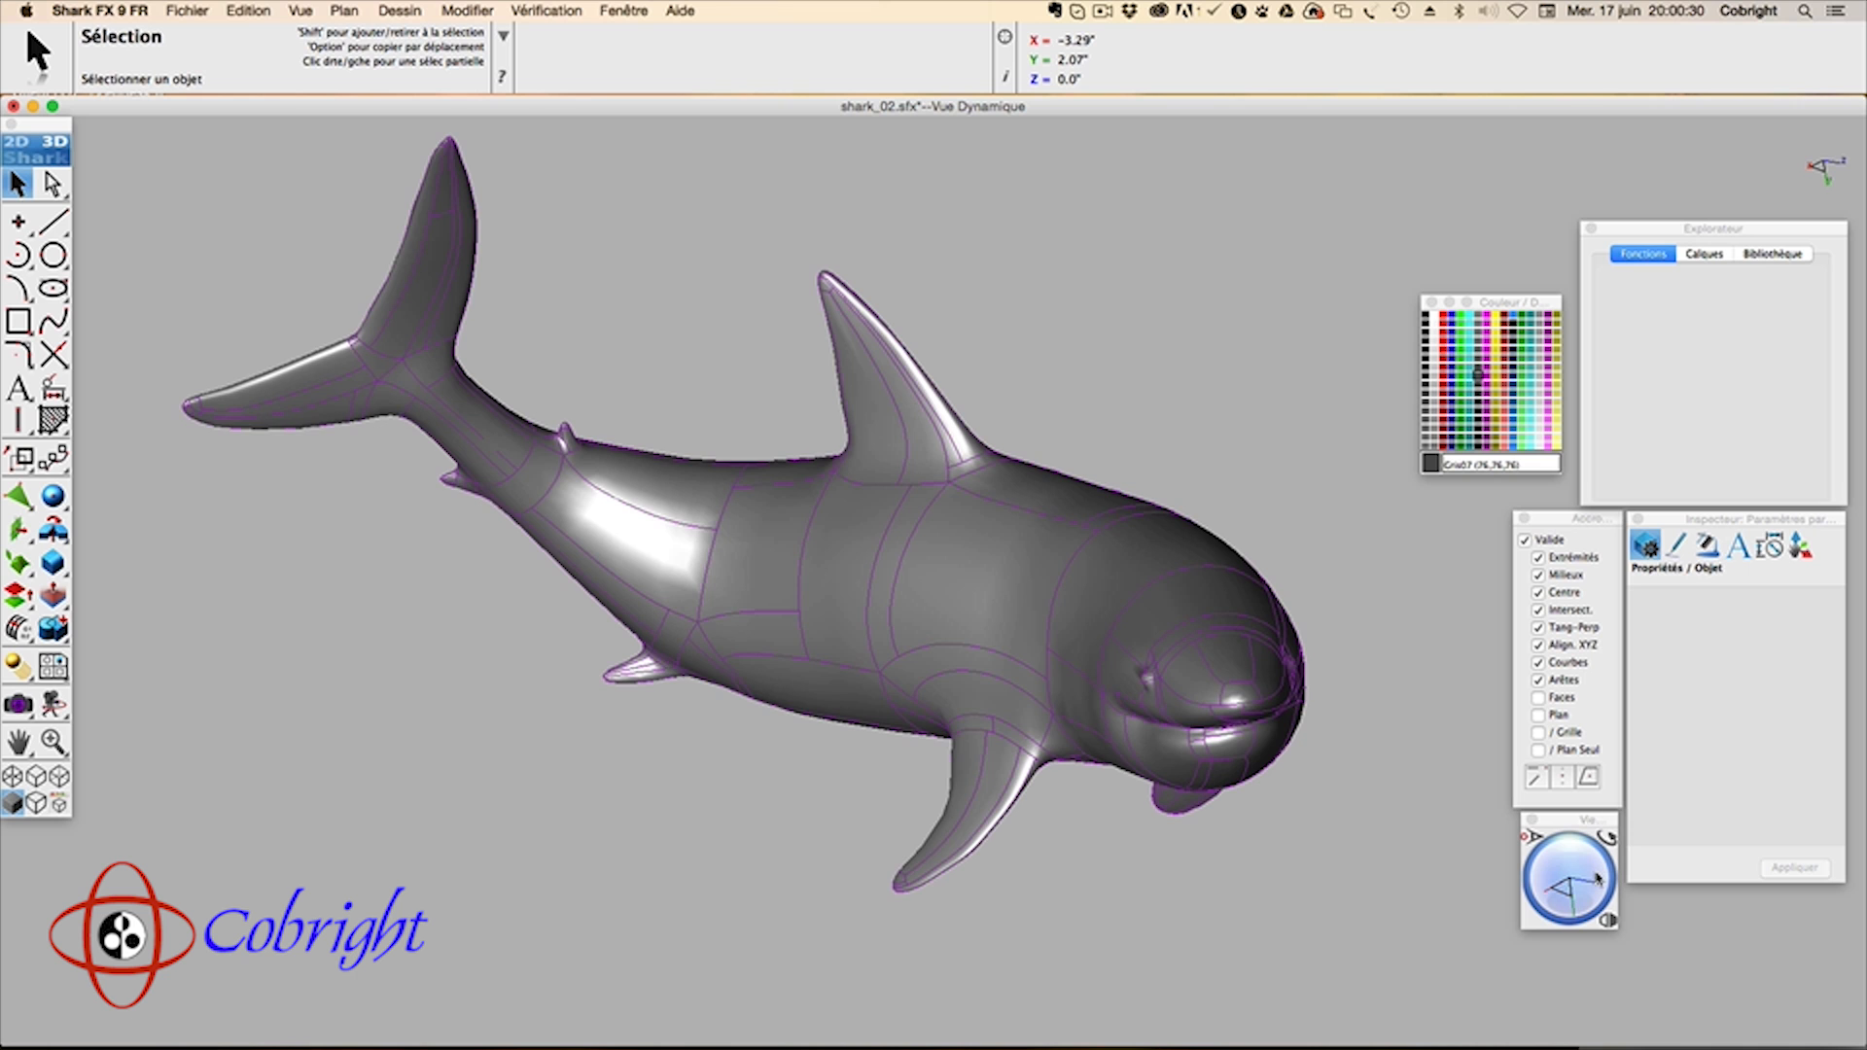
{"action": "left_click_drag", "start_coordinate": [1605, 863], "coordinate": [1568, 886]}
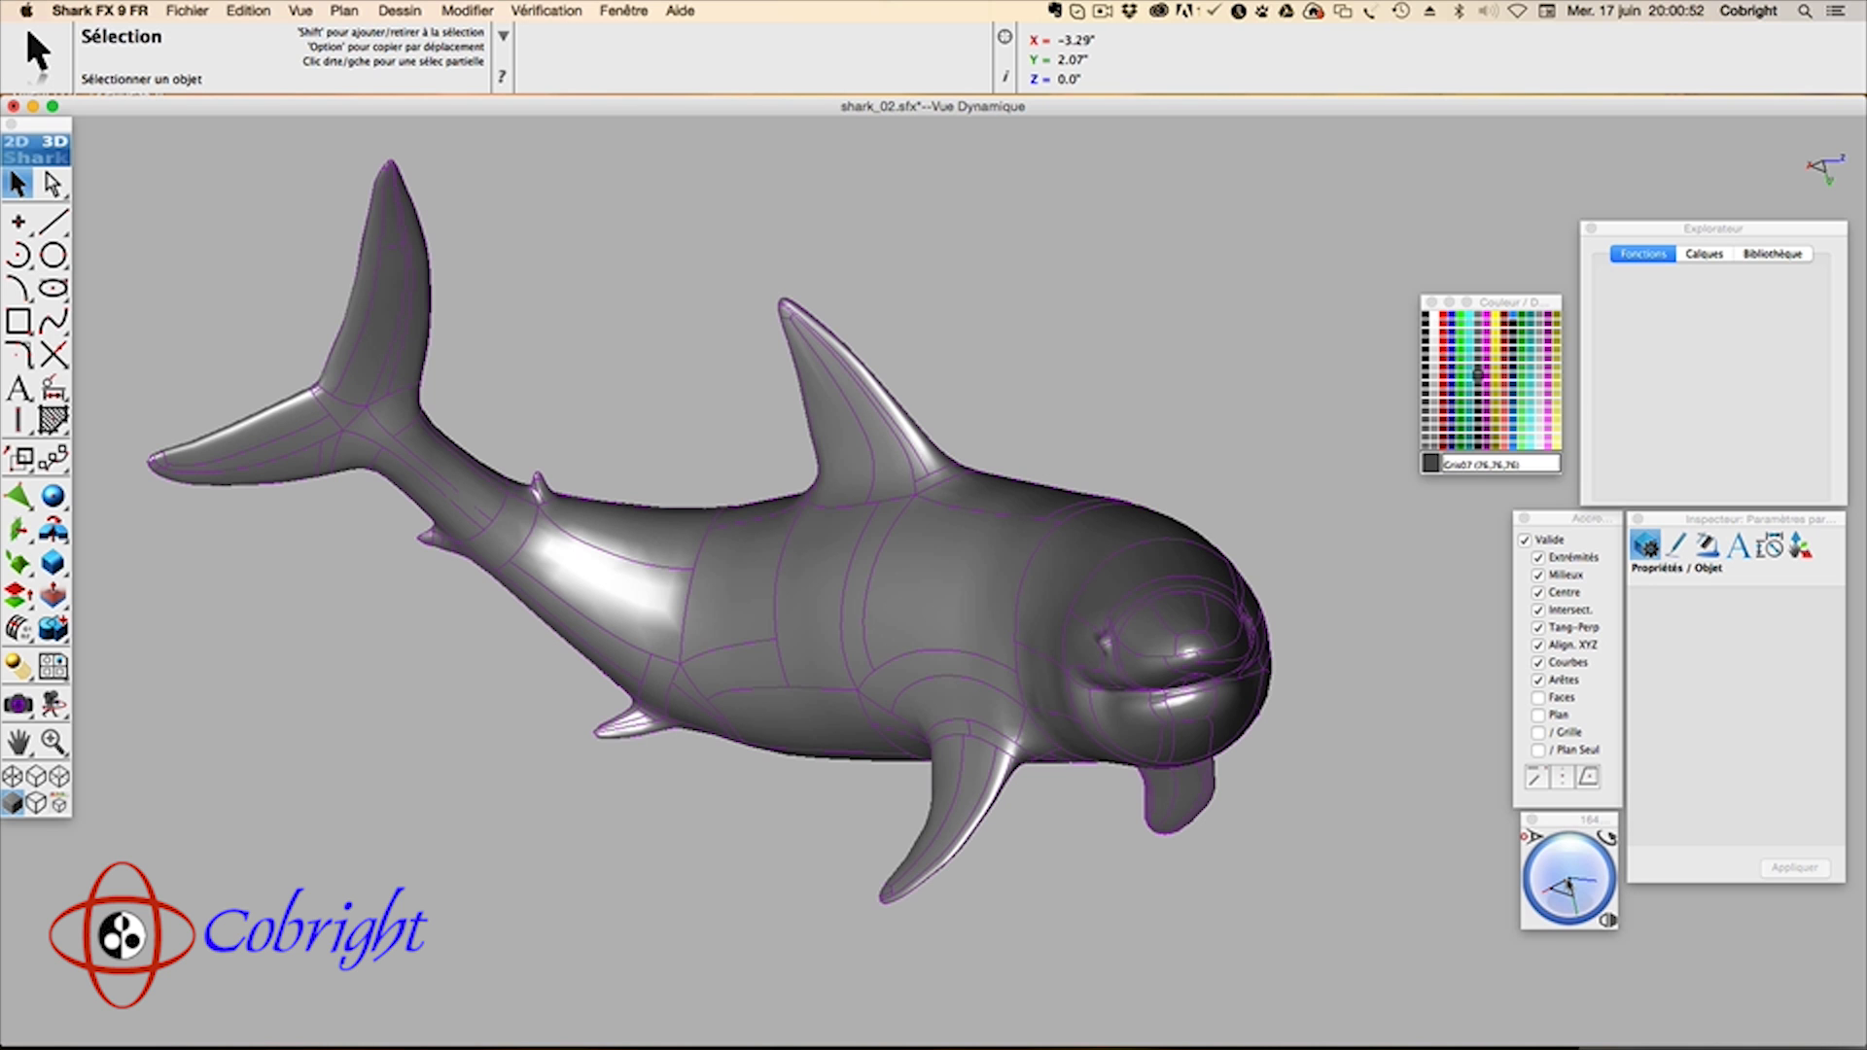
{"action": "mouse_move", "coordinate": [1570, 893]}
{"action": "left_mouse_down"}
{"action": "mouse_move", "coordinate": [1575, 866]}
{"action": "mouse_move", "coordinate": [1570, 890]}
{"action": "mouse_move", "coordinate": [1538, 887]}
{"action": "mouse_move", "coordinate": [1555, 895]}
{"action": "mouse_move", "coordinate": [1576, 856]}
{"action": "mouse_move", "coordinate": [1559, 900]}
{"action": "left_mouse_up"}
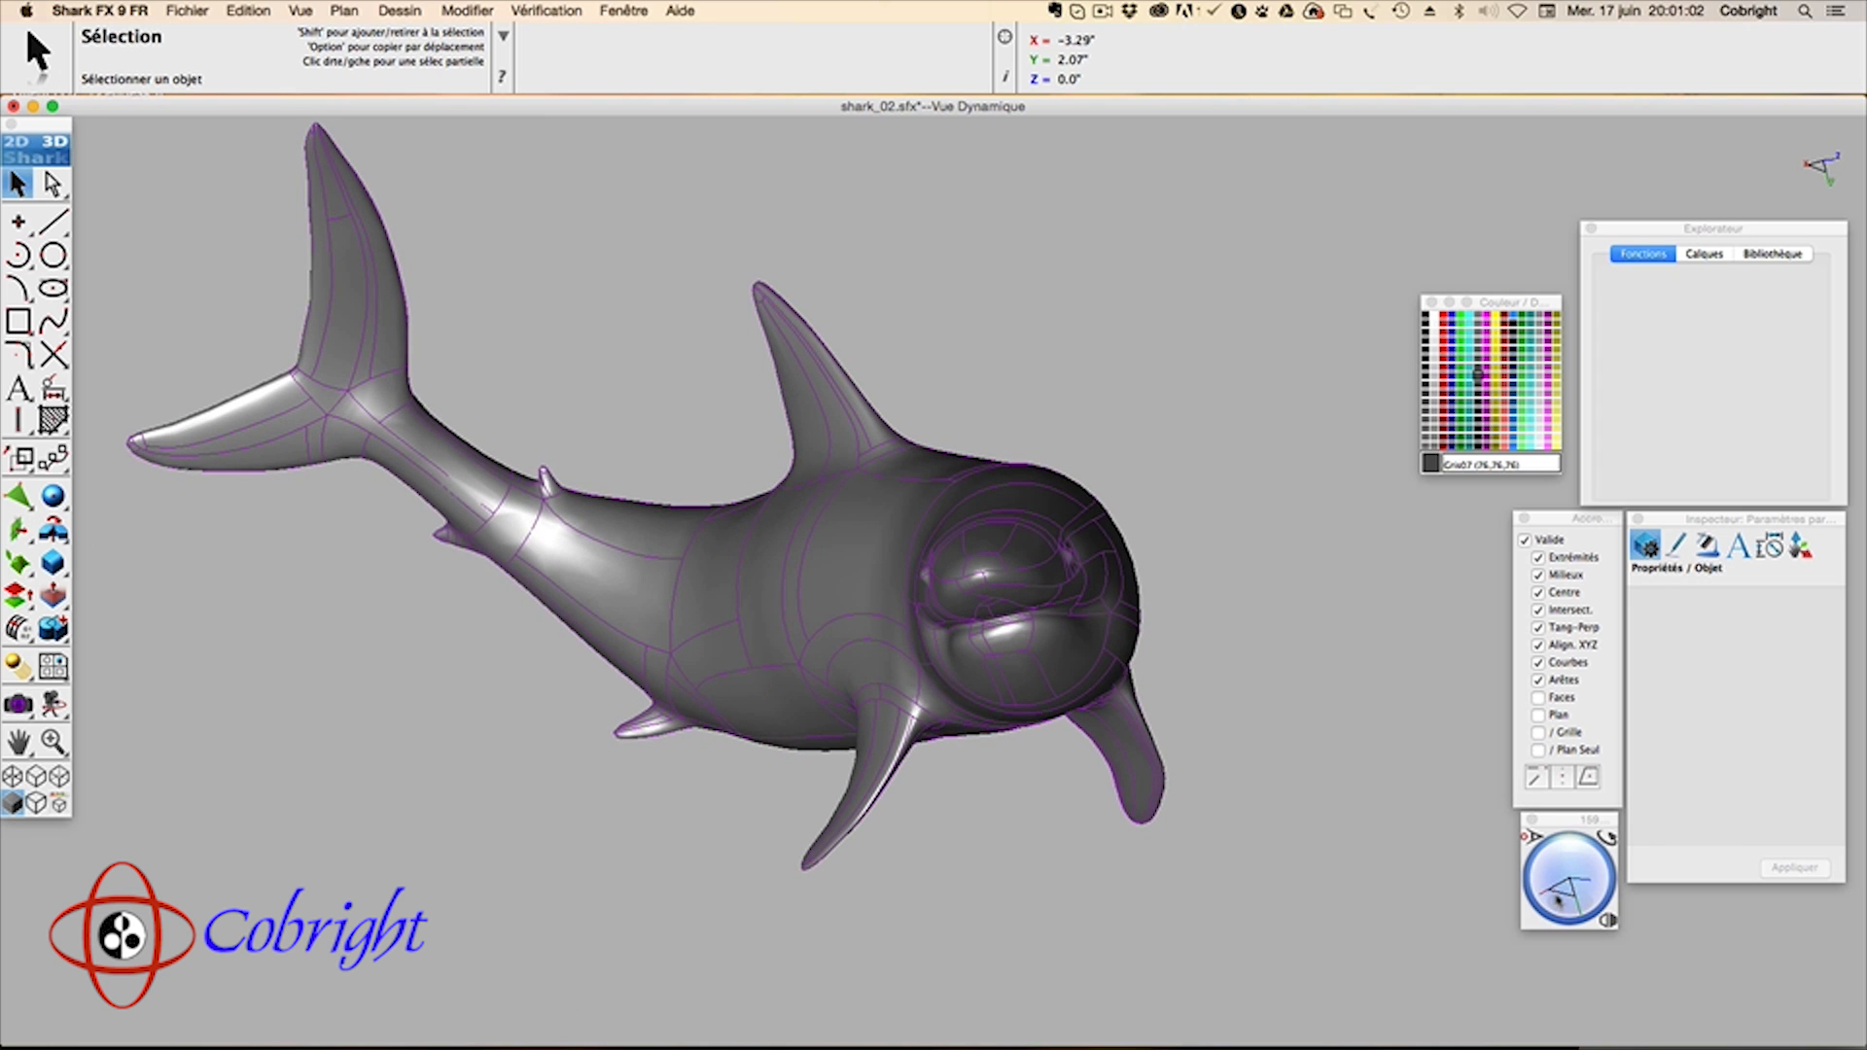
{"action": "mouse_move", "coordinate": [1559, 899]}
{"action": "left_mouse_down"}
{"action": "mouse_move", "coordinate": [1591, 901]}
{"action": "mouse_move", "coordinate": [1568, 903]}
{"action": "left_mouse_up"}
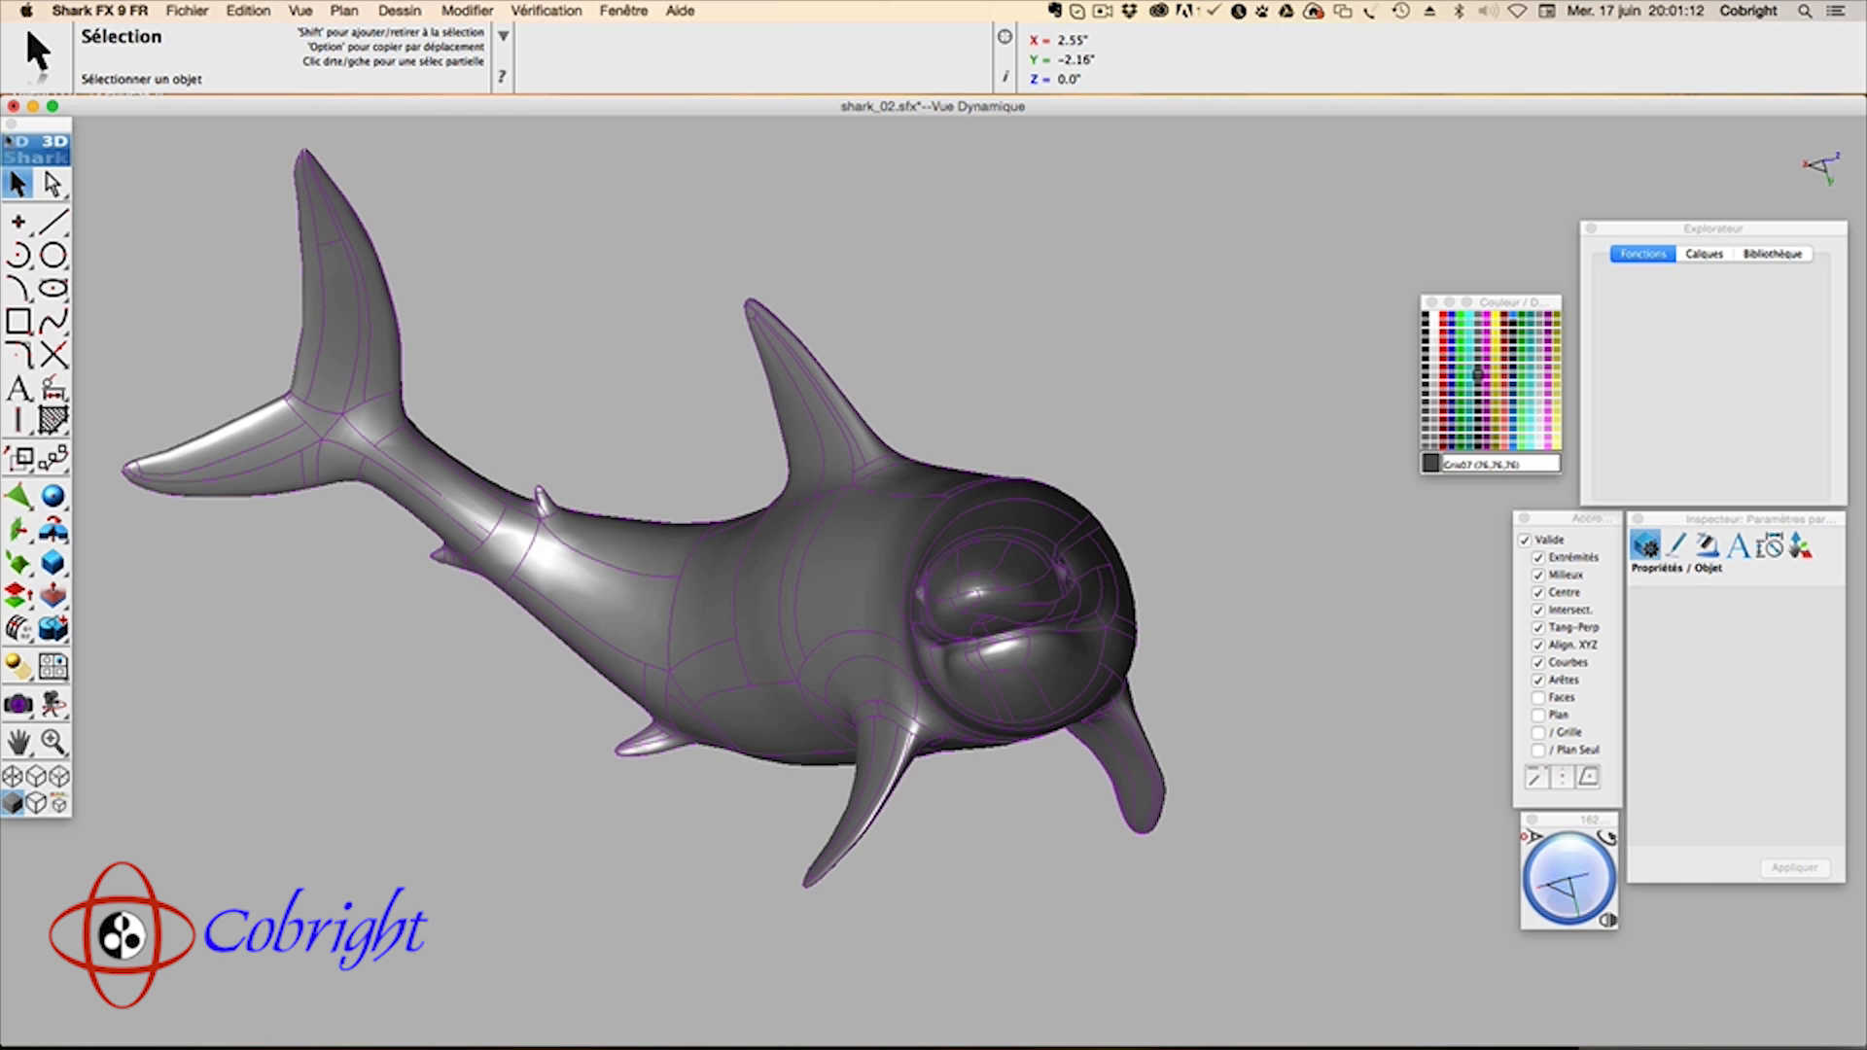
Step: Close the shark_02.sfx document and create a new blank one
{"action": "left_click", "coordinate": [14, 105]}
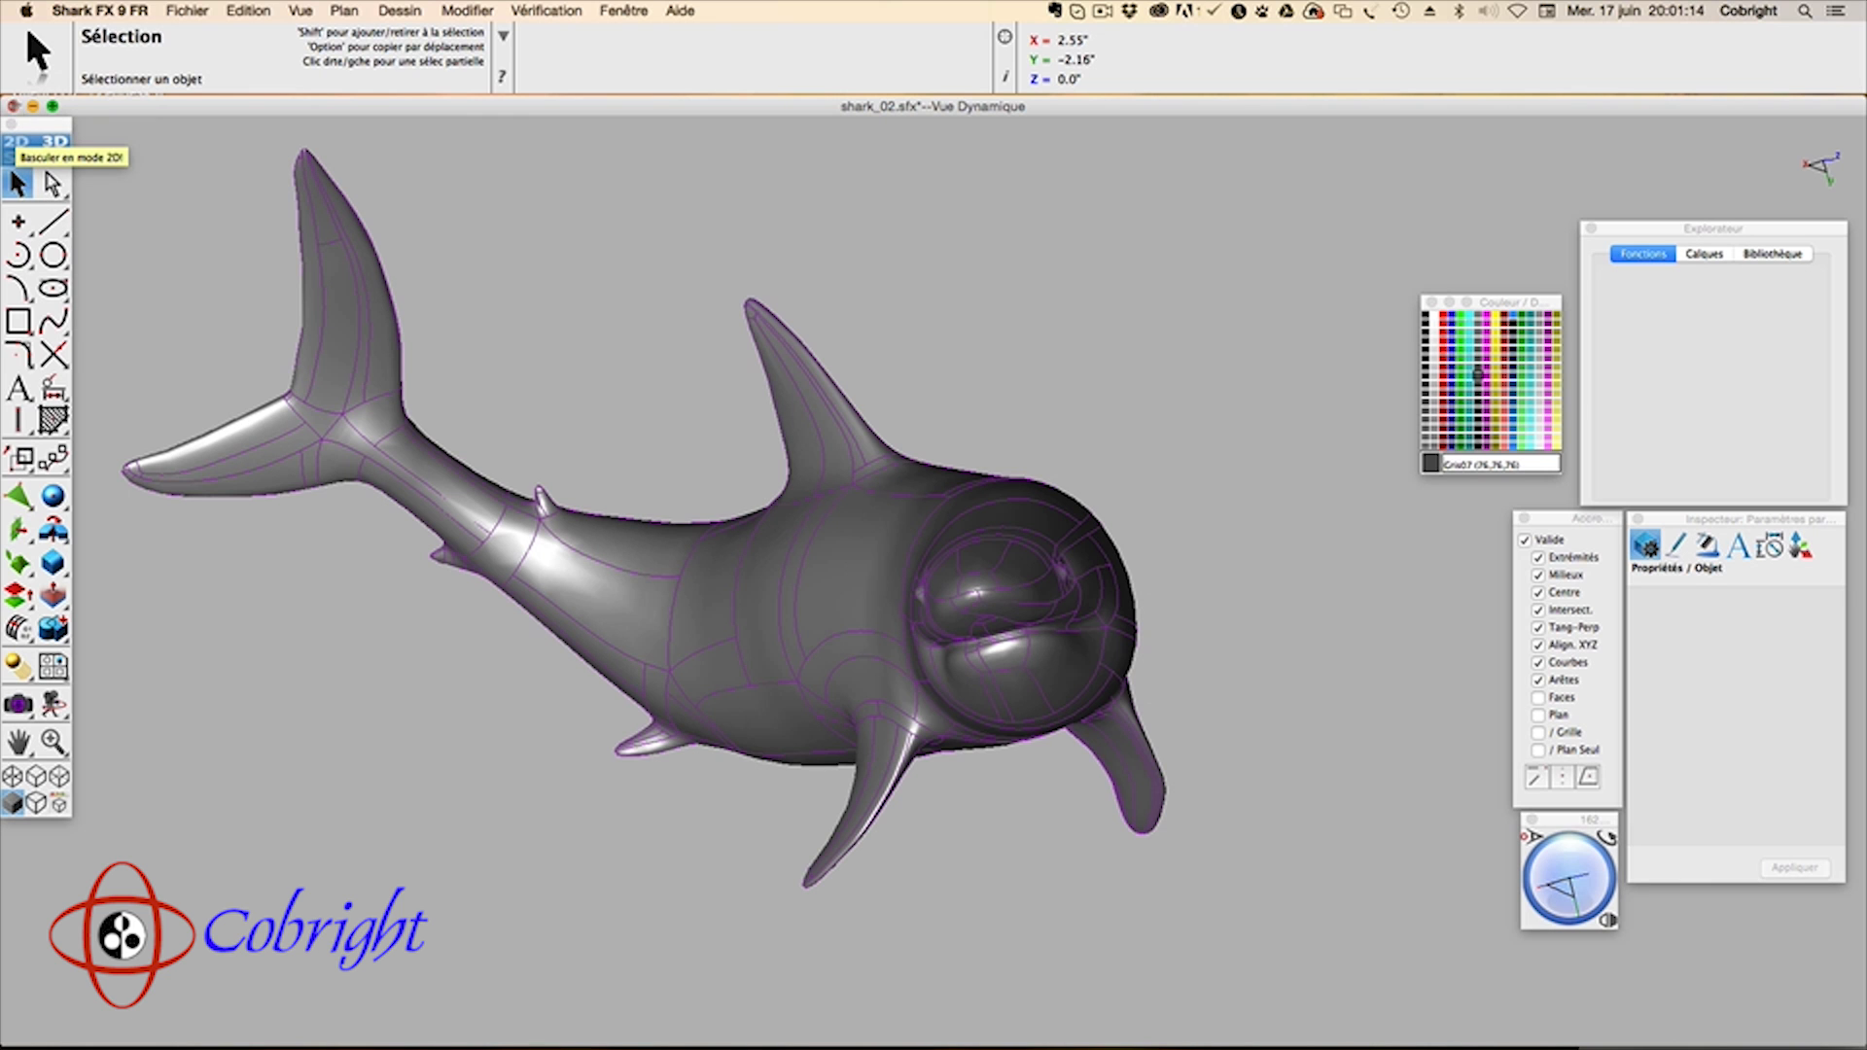
{"action": "left_click", "coordinate": [842, 362]}
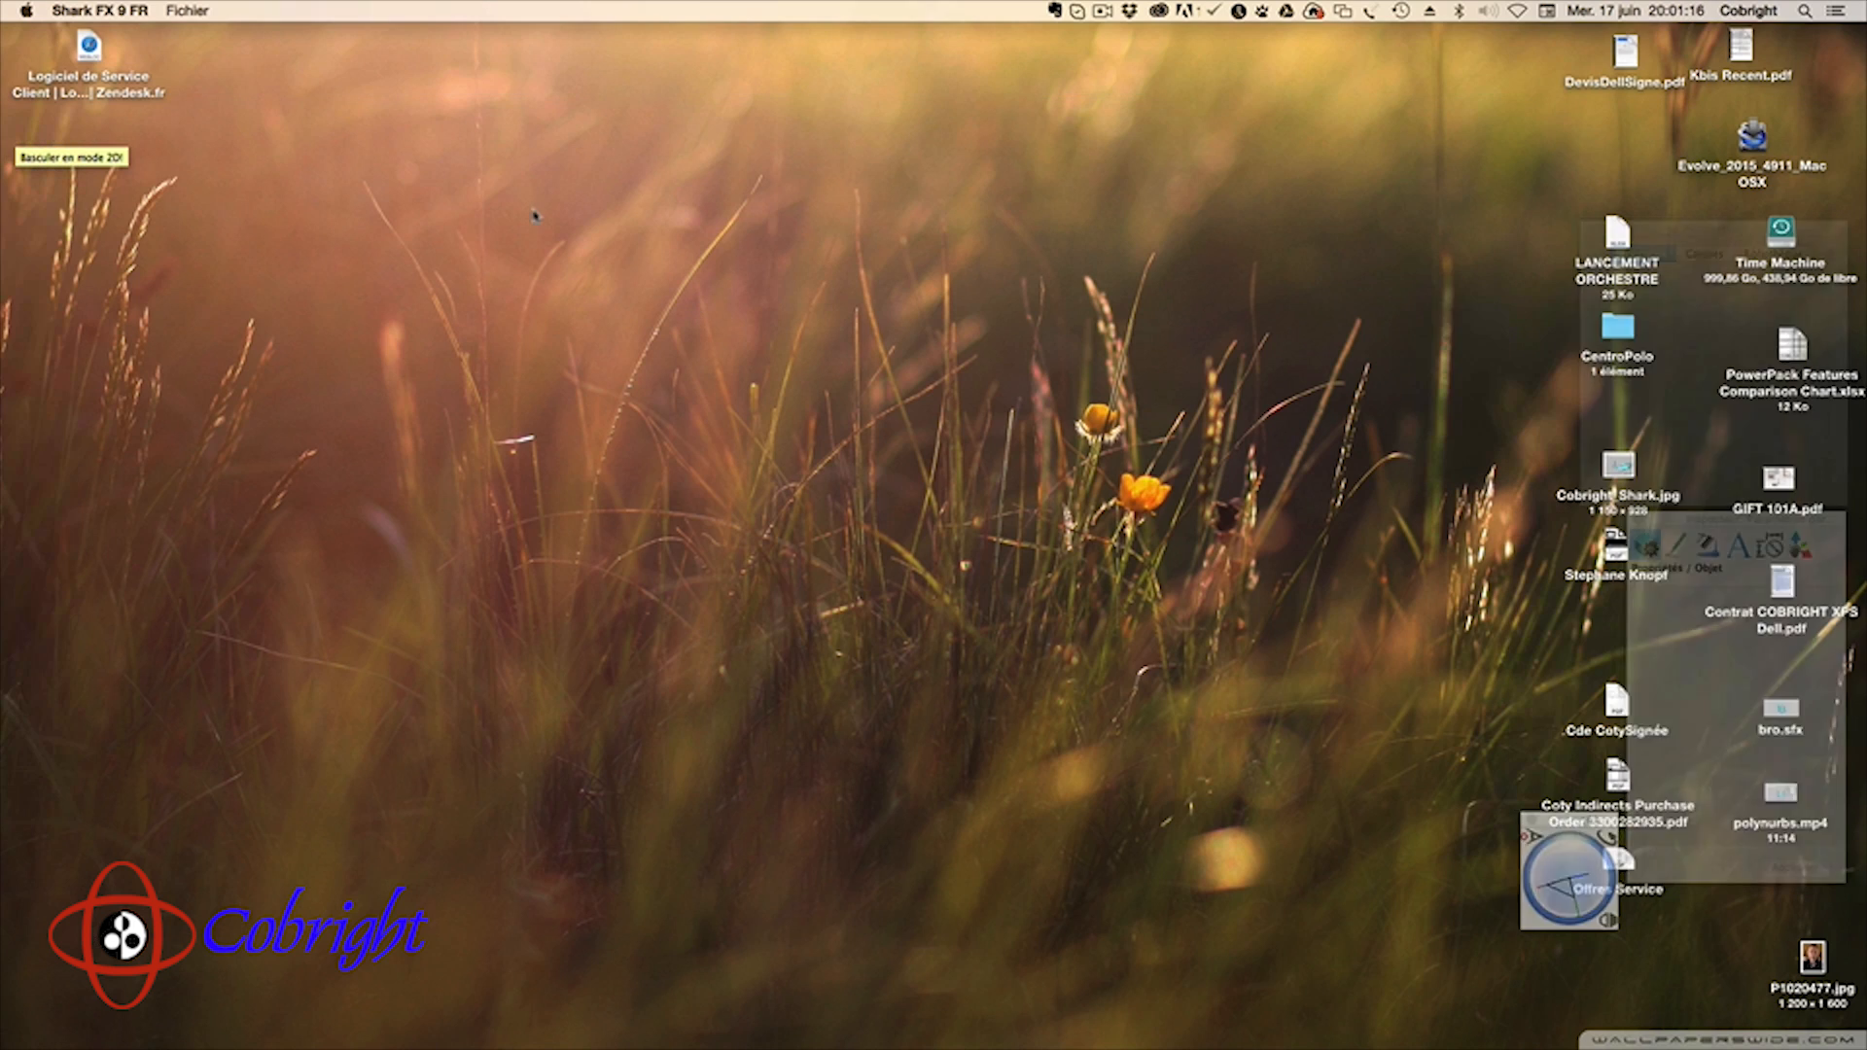
{"action": "left_click", "coordinate": [199, 12]}
{"action": "left_click", "coordinate": [207, 34]}
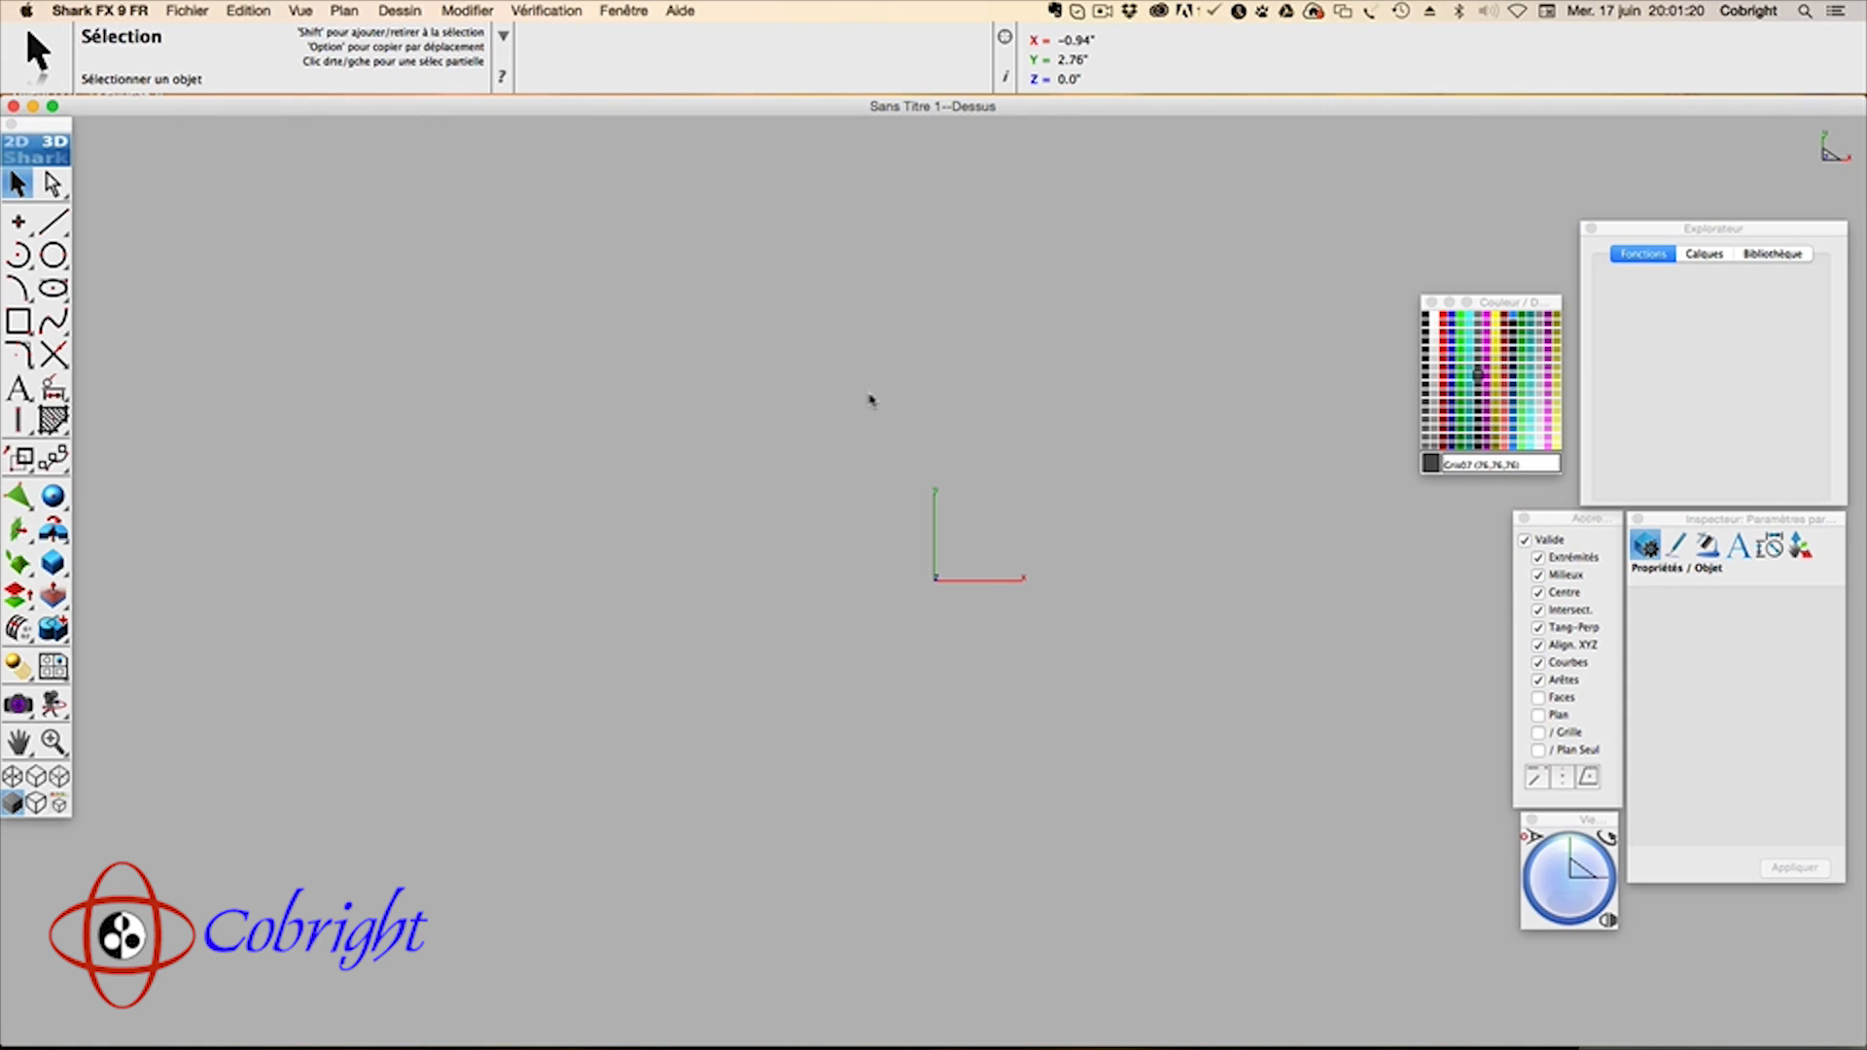
Step: Detach the mesh creation tools as a floating palette over the drawing area and return to object selection
{"action": "left_click", "coordinate": [20, 498]}
{"action": "left_click_drag", "start_coordinate": [19, 498], "coordinate": [618, 172]}
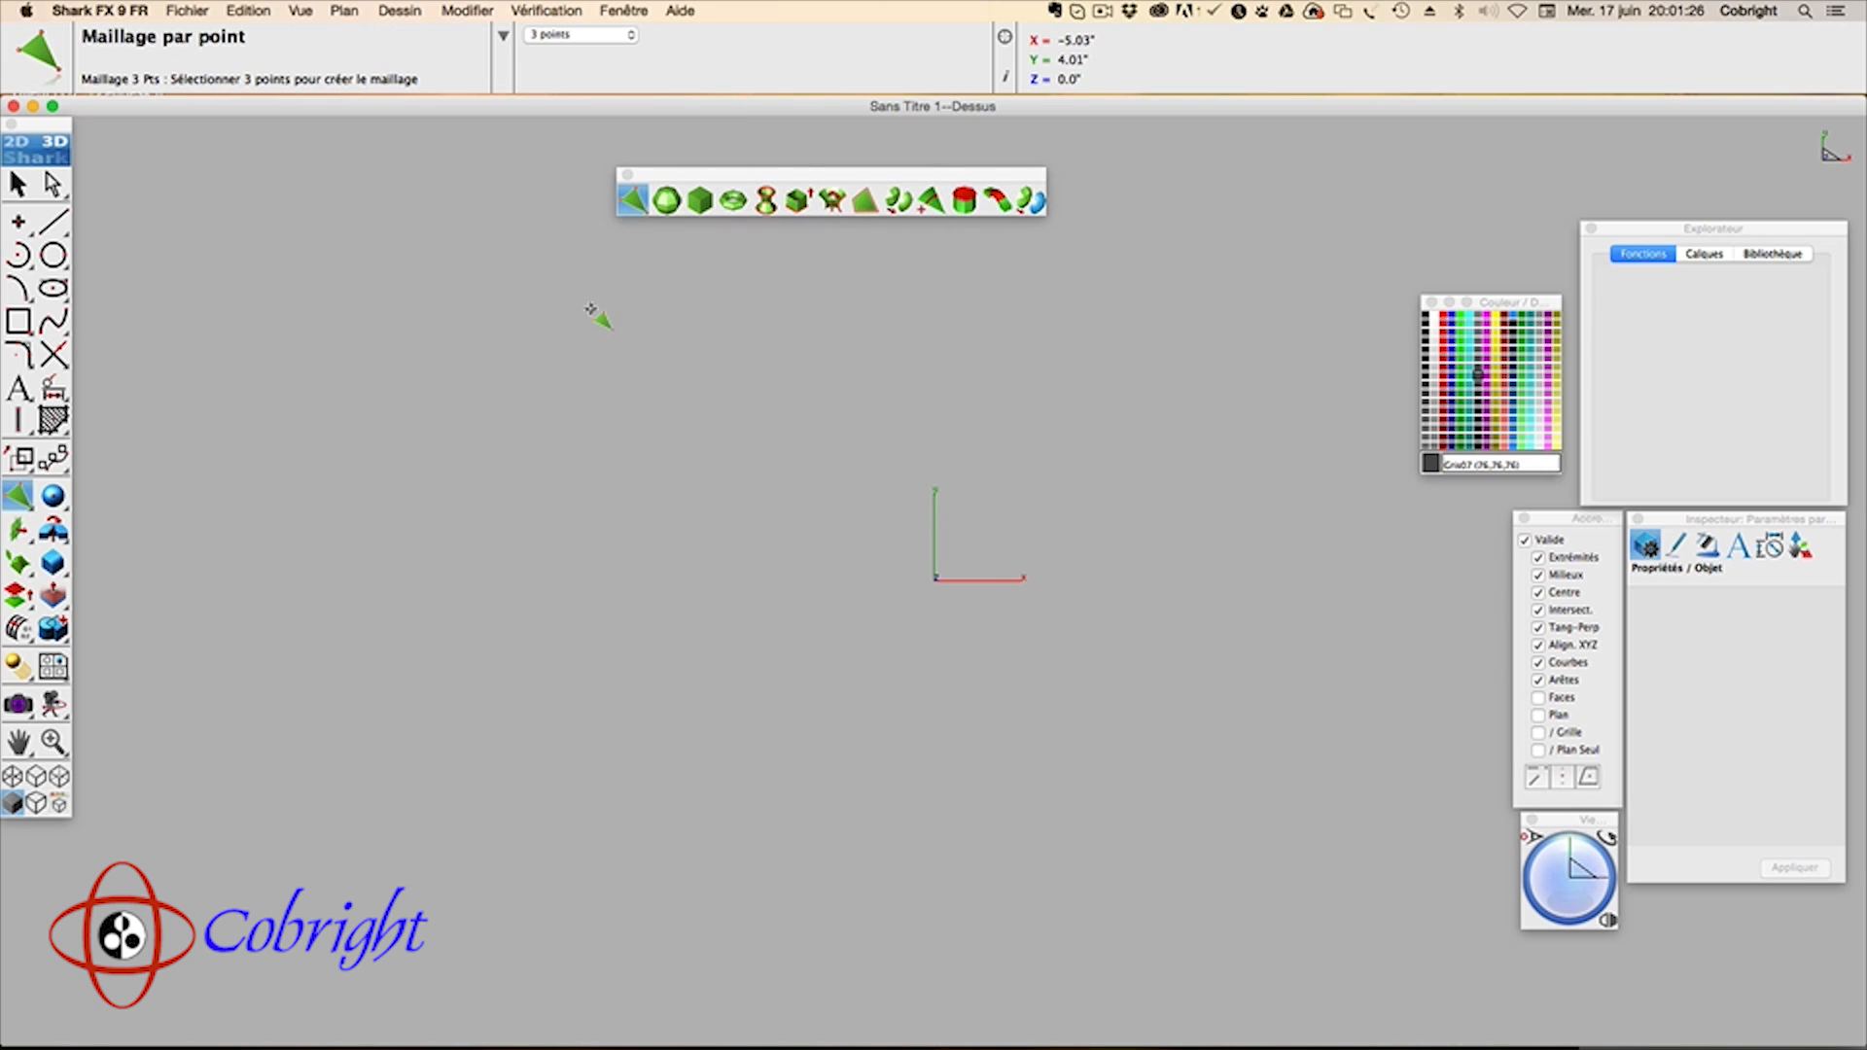
{"action": "left_click", "coordinate": [21, 191]}
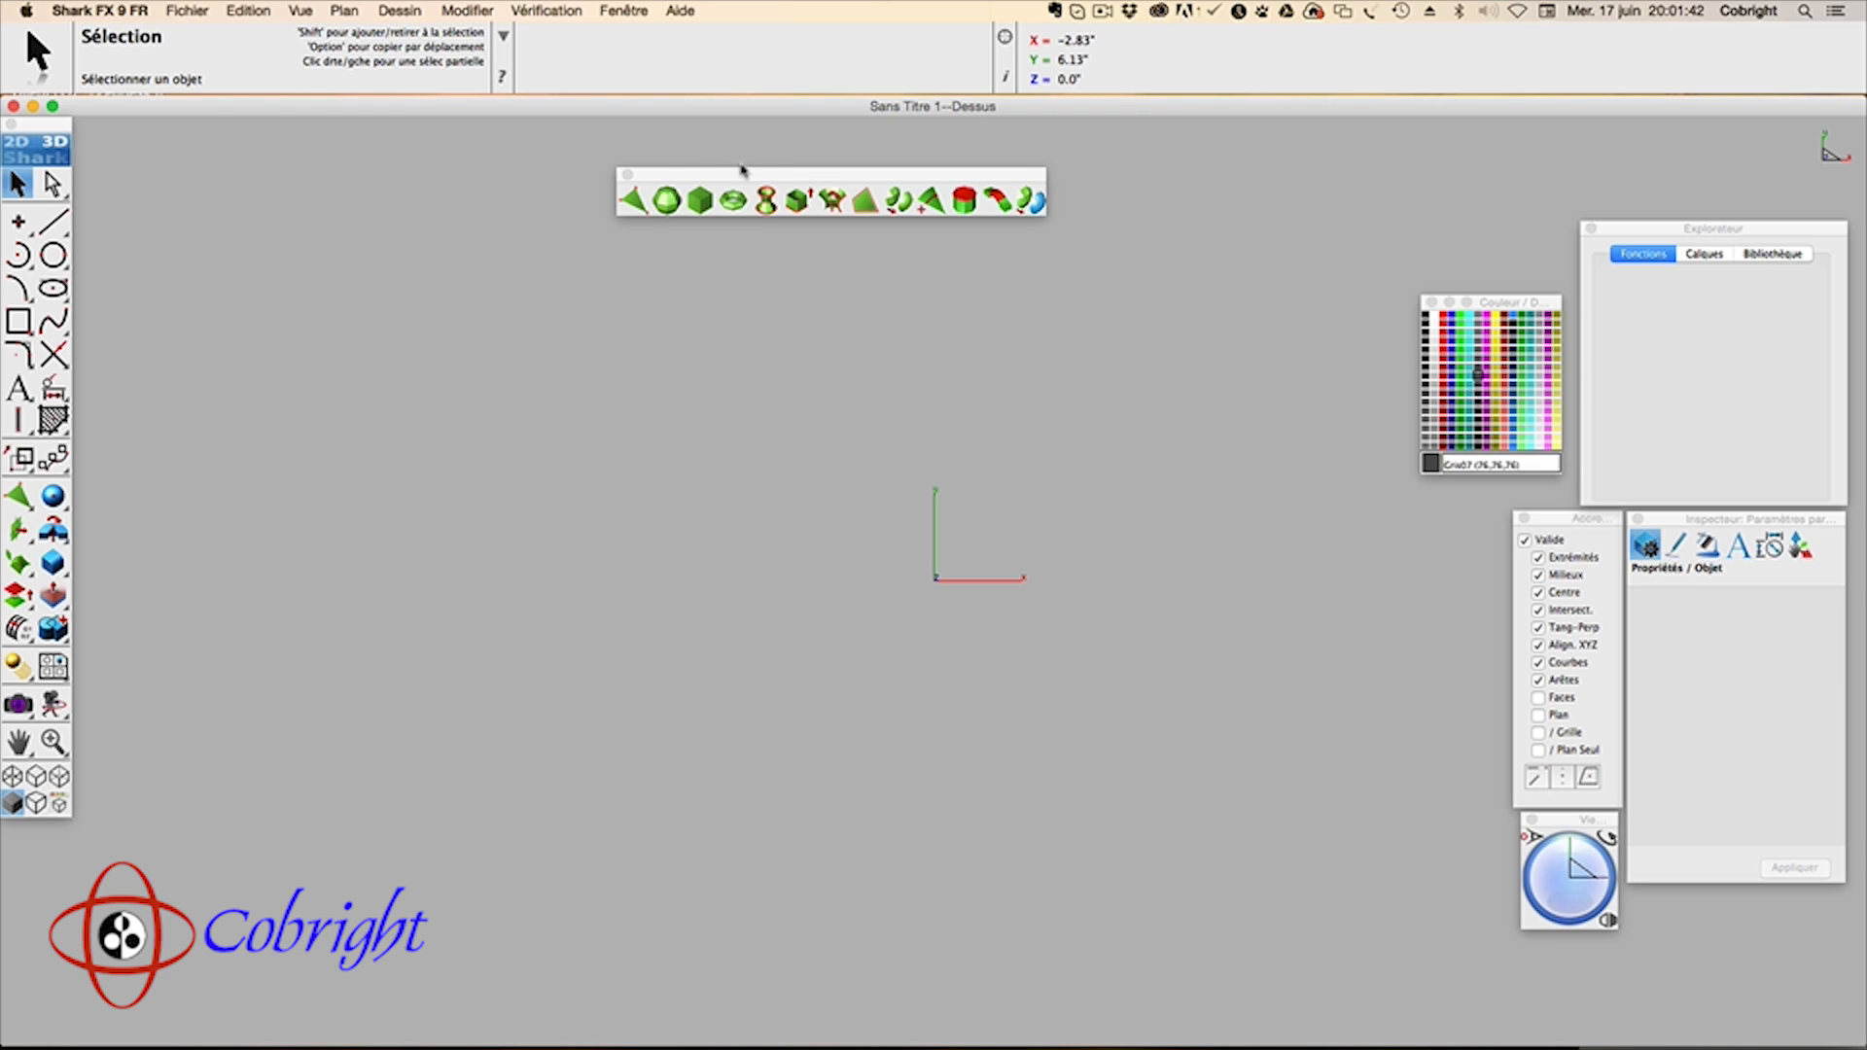
{"action": "left_click_drag", "start_coordinate": [745, 178], "coordinate": [777, 156]}
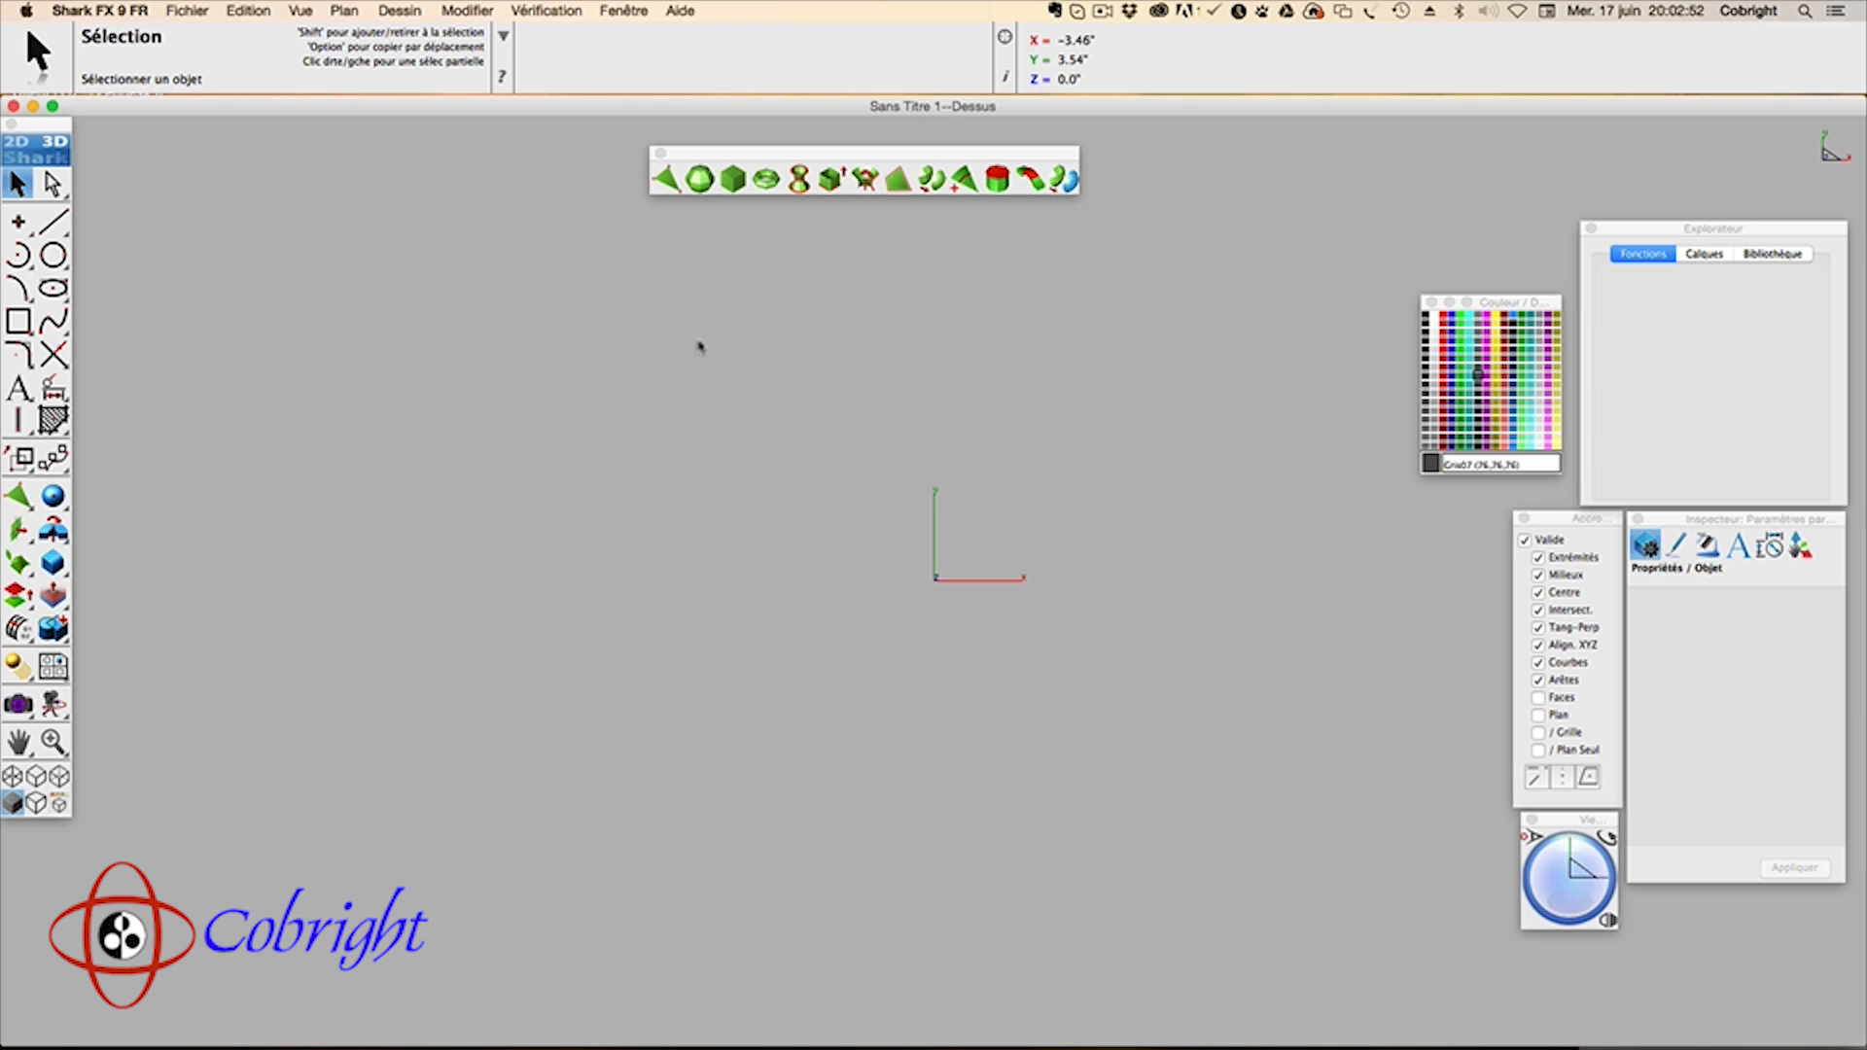
Step: Create a mesh sphere centred on the origin with a radius of about 2.80"
{"action": "left_click", "coordinate": [699, 179]}
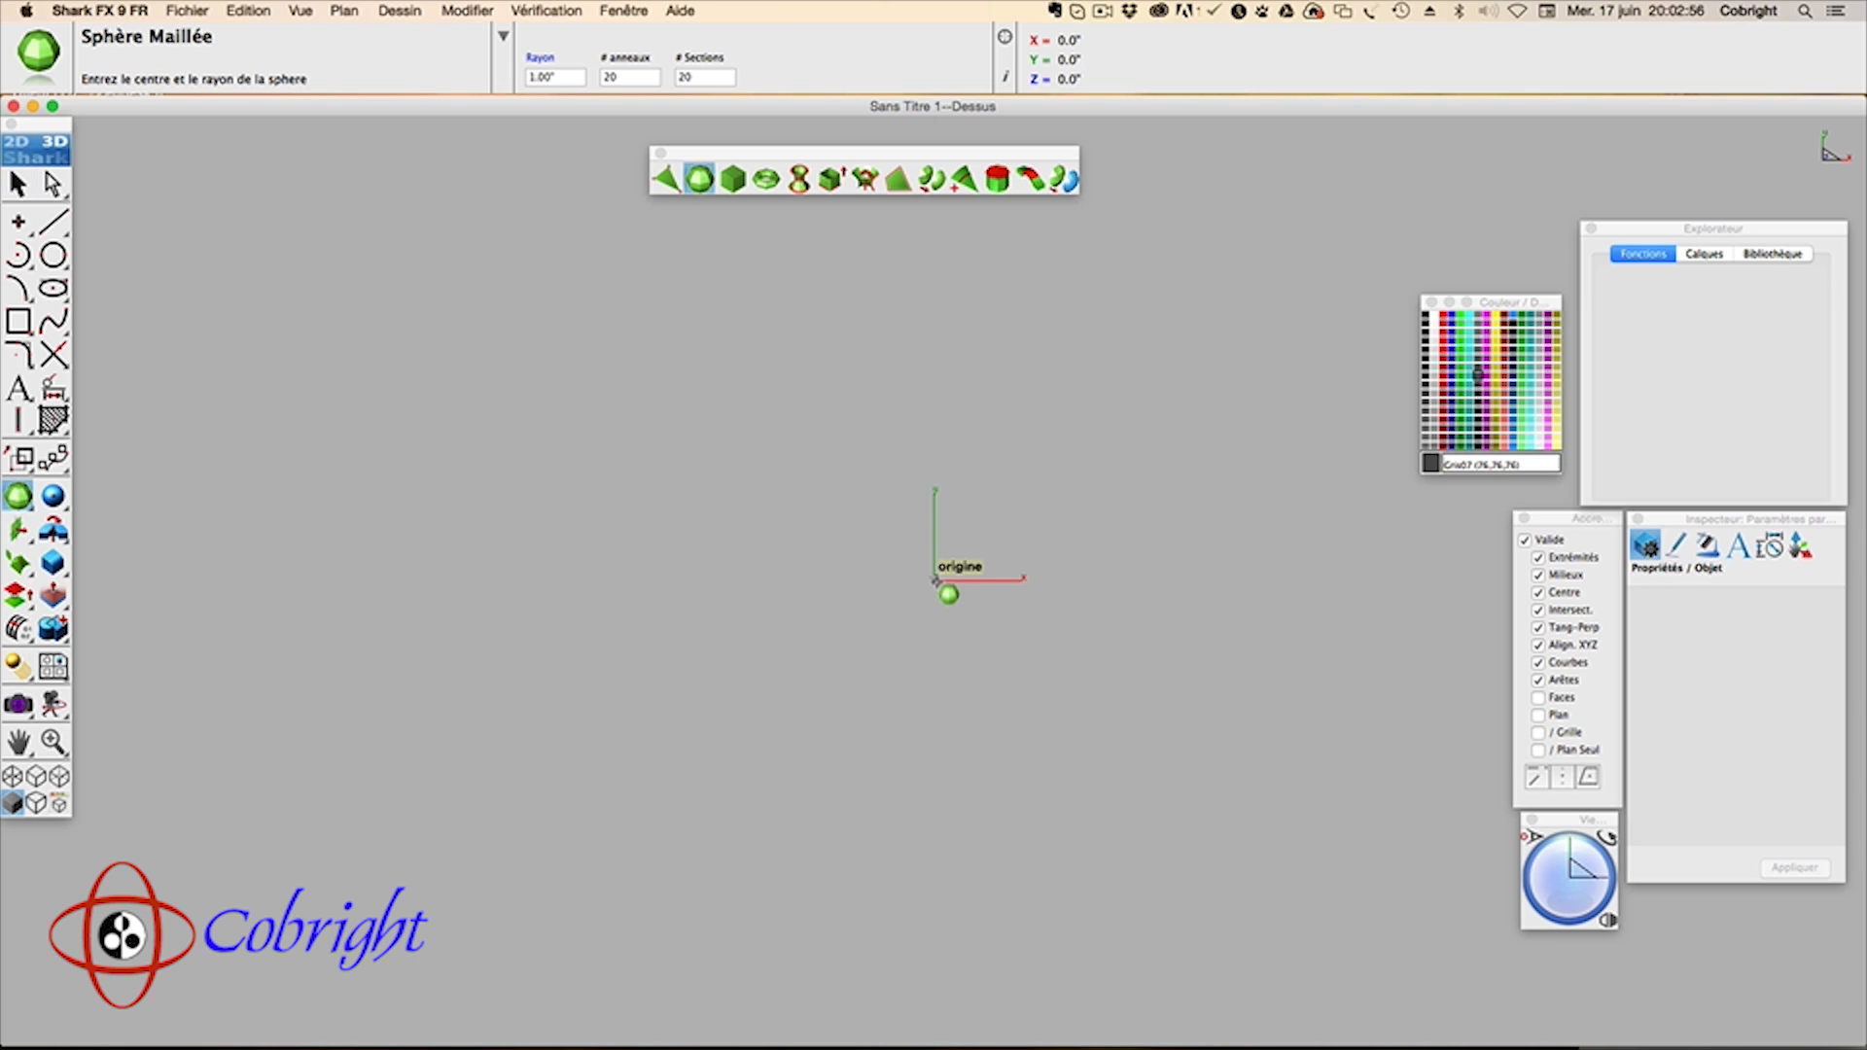
{"action": "left_click", "coordinate": [933, 580]}
{"action": "left_click", "coordinate": [933, 391]}
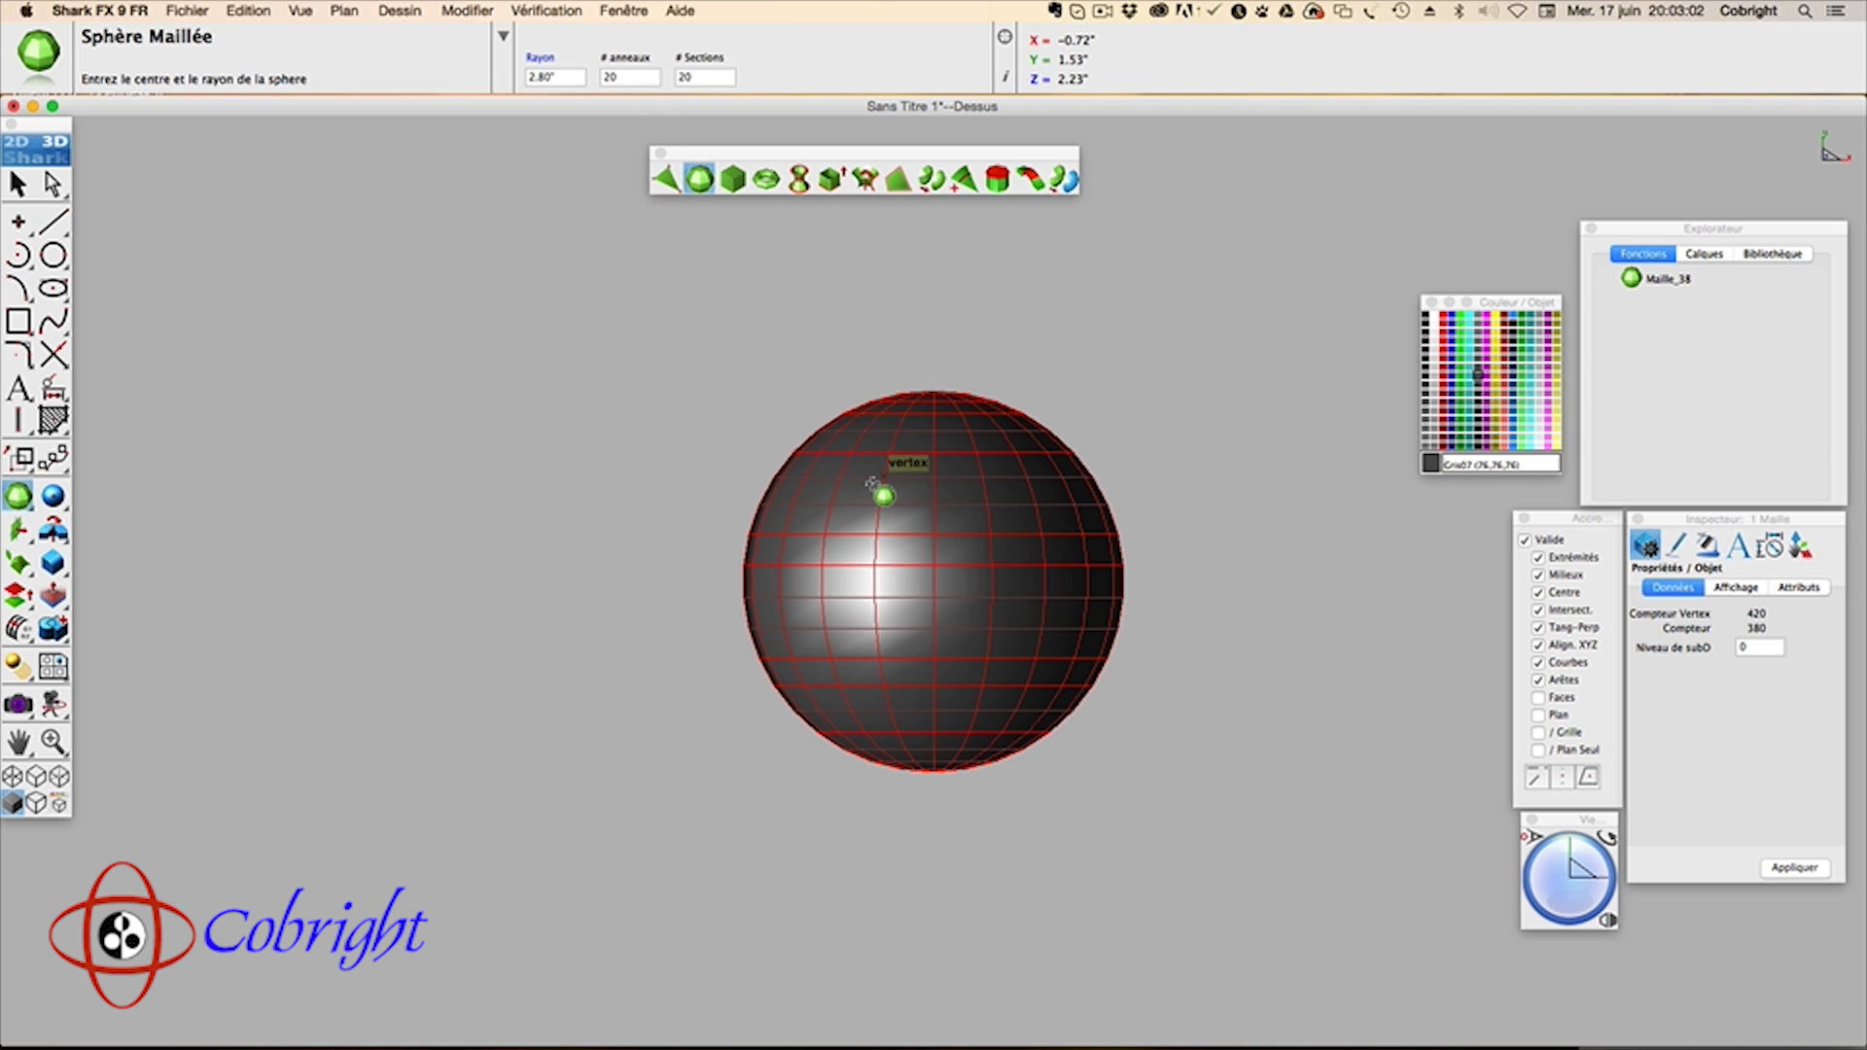
Step: Set the mesh sphere's subdivisions to 10 rings and 10 sections
{"action": "double_click", "coordinate": [619, 79]}
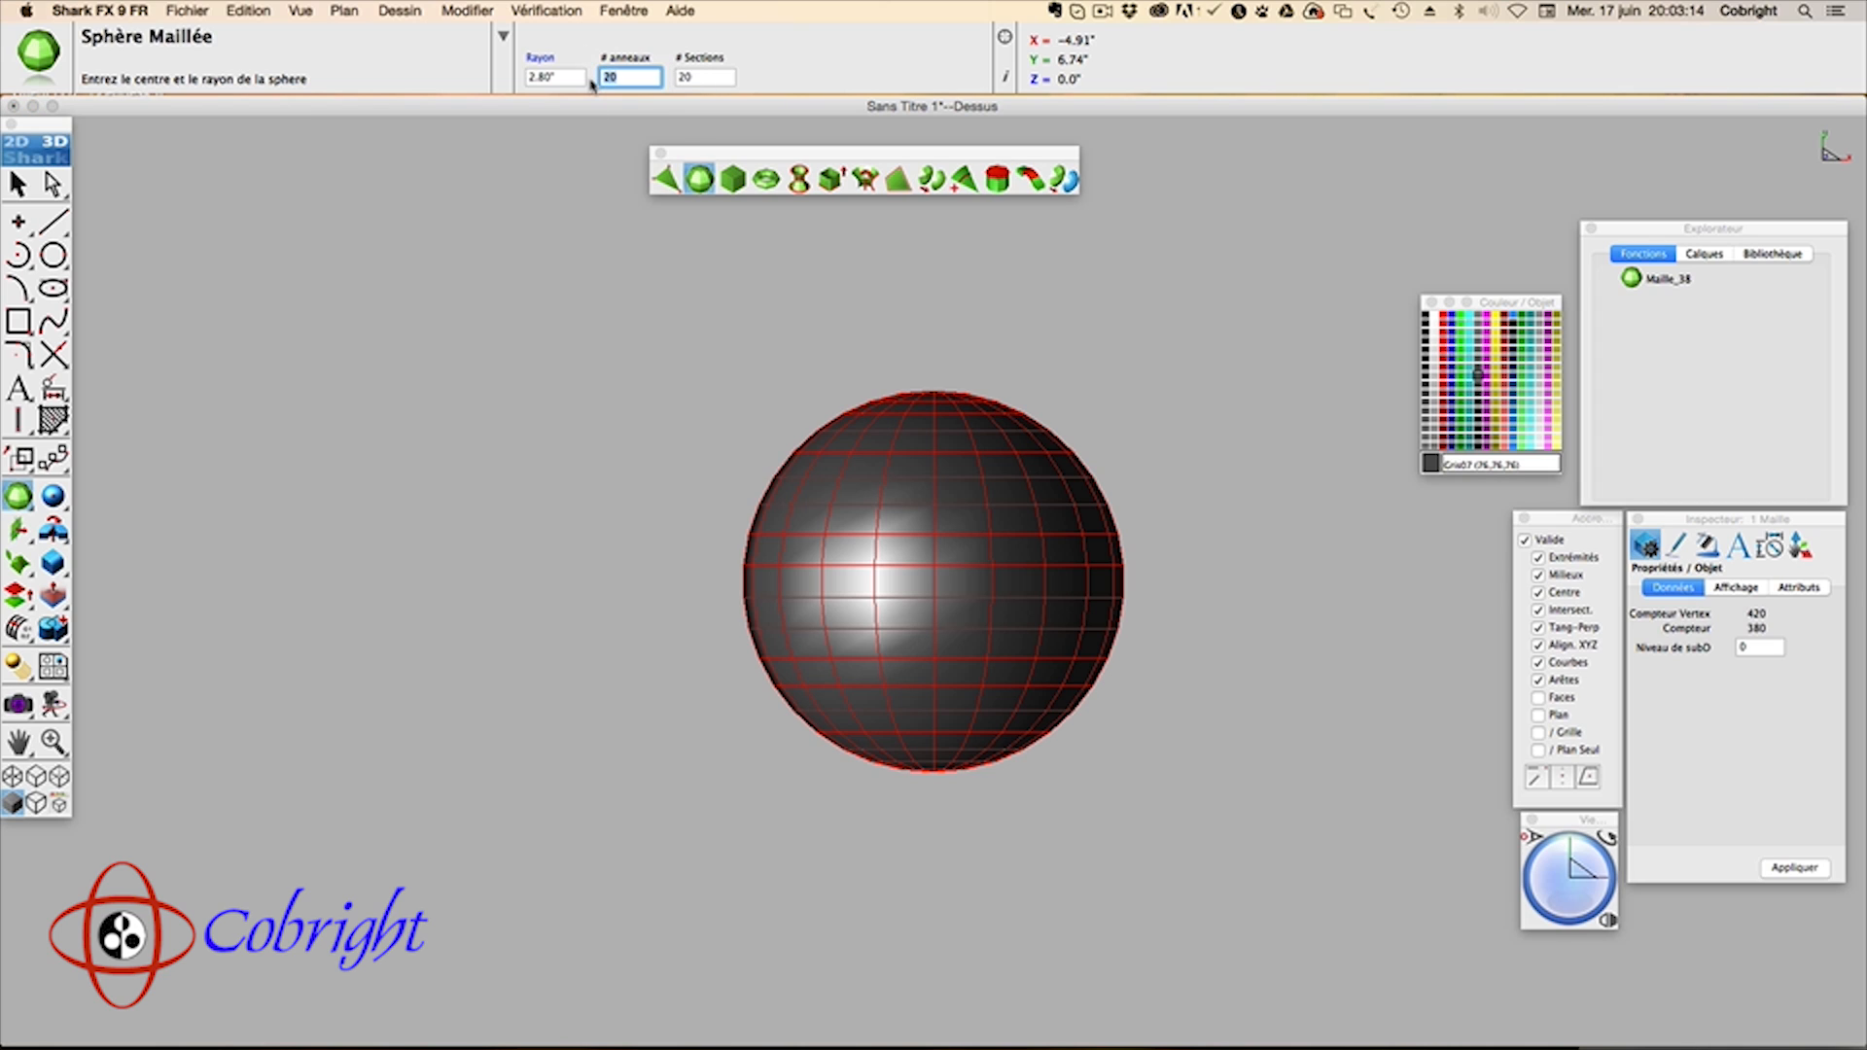
{"action": "type", "text": "10"}
{"action": "key", "text": "Tab"}
{"action": "type", "text": "10"}
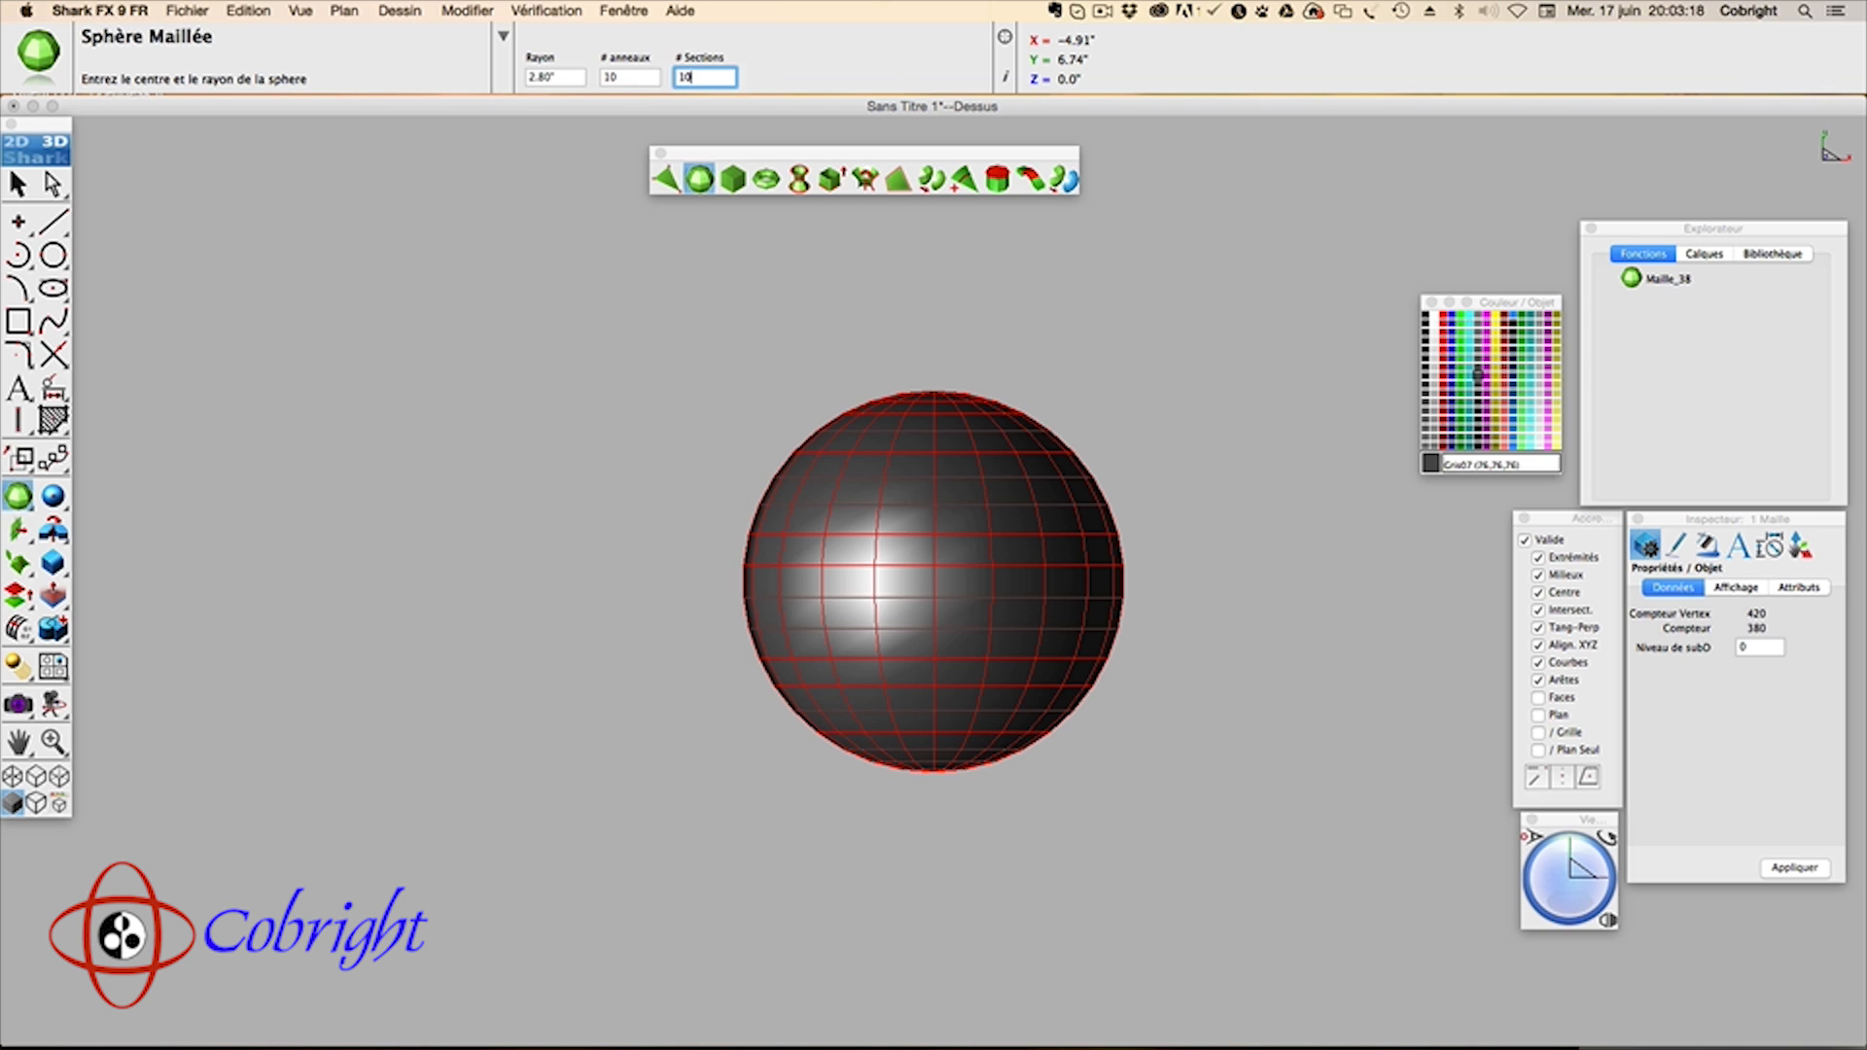
{"action": "key", "text": "Return"}
{"action": "left_click", "coordinate": [732, 178]}
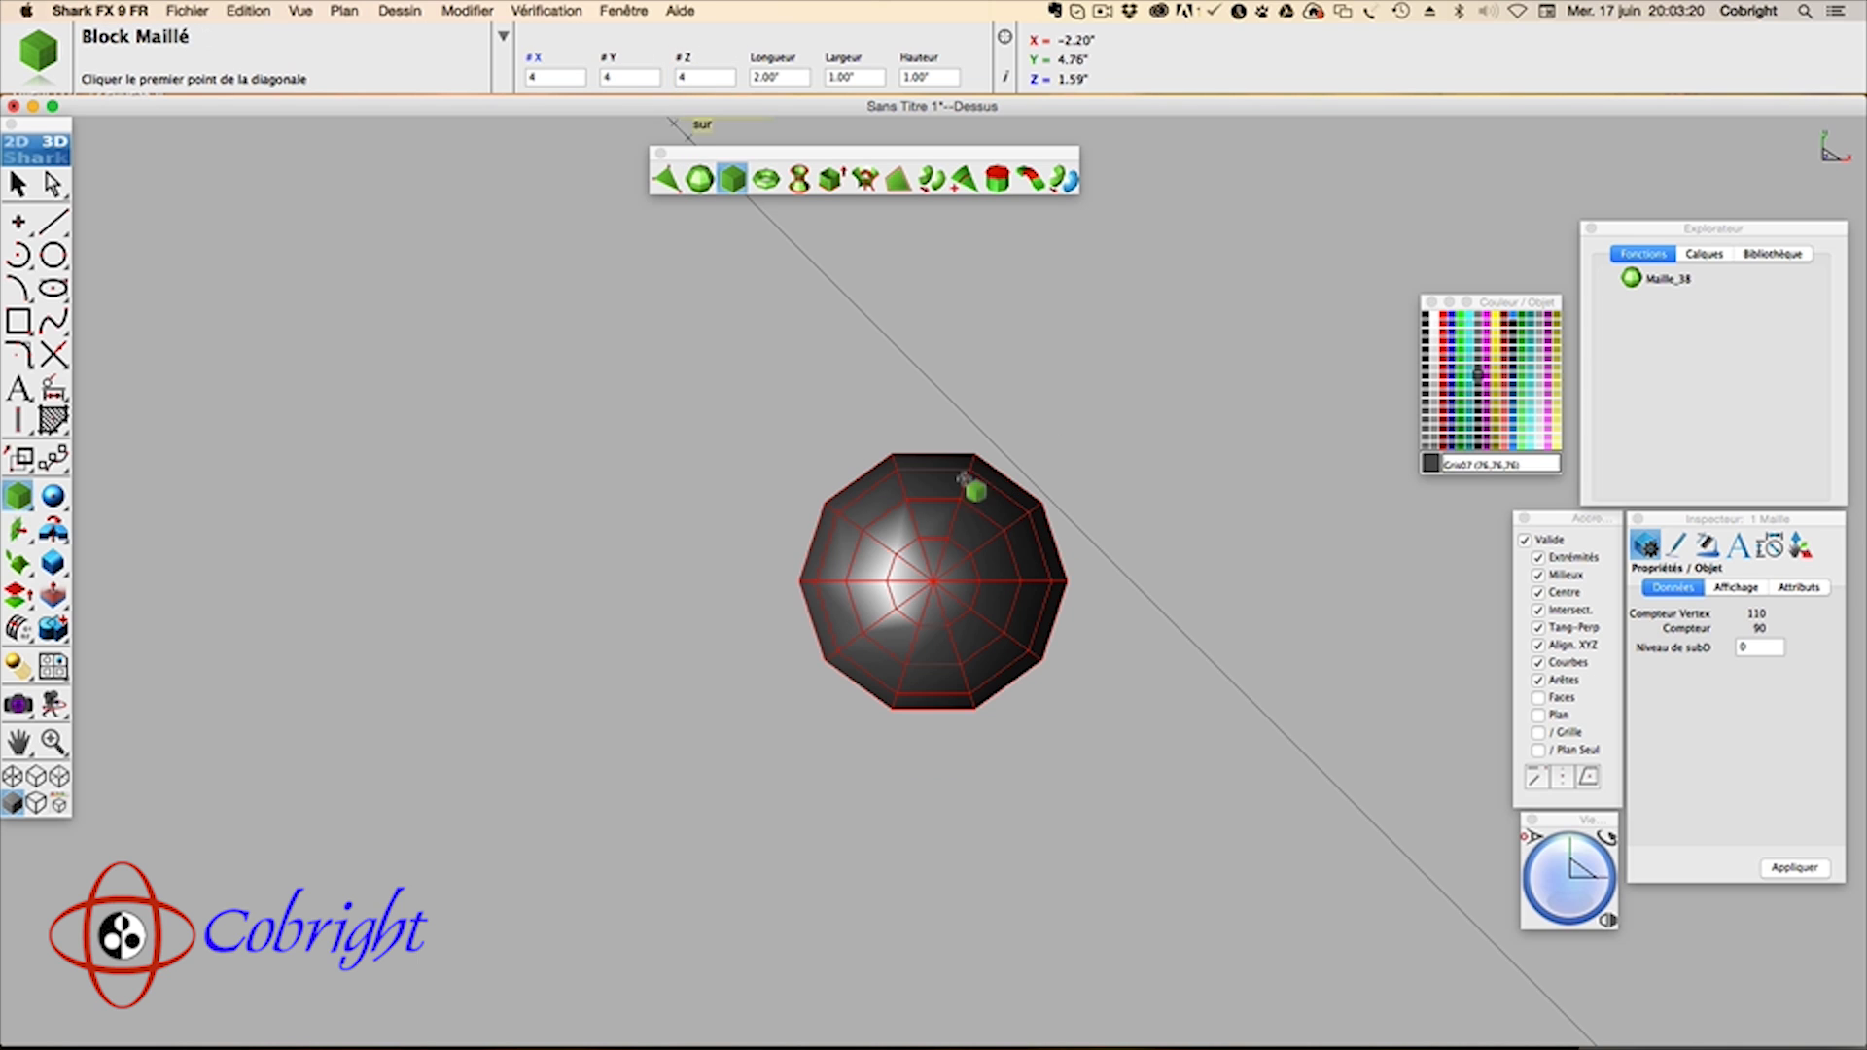
{"action": "left_click_drag", "start_coordinate": [1576, 922], "coordinate": [1575, 897]}
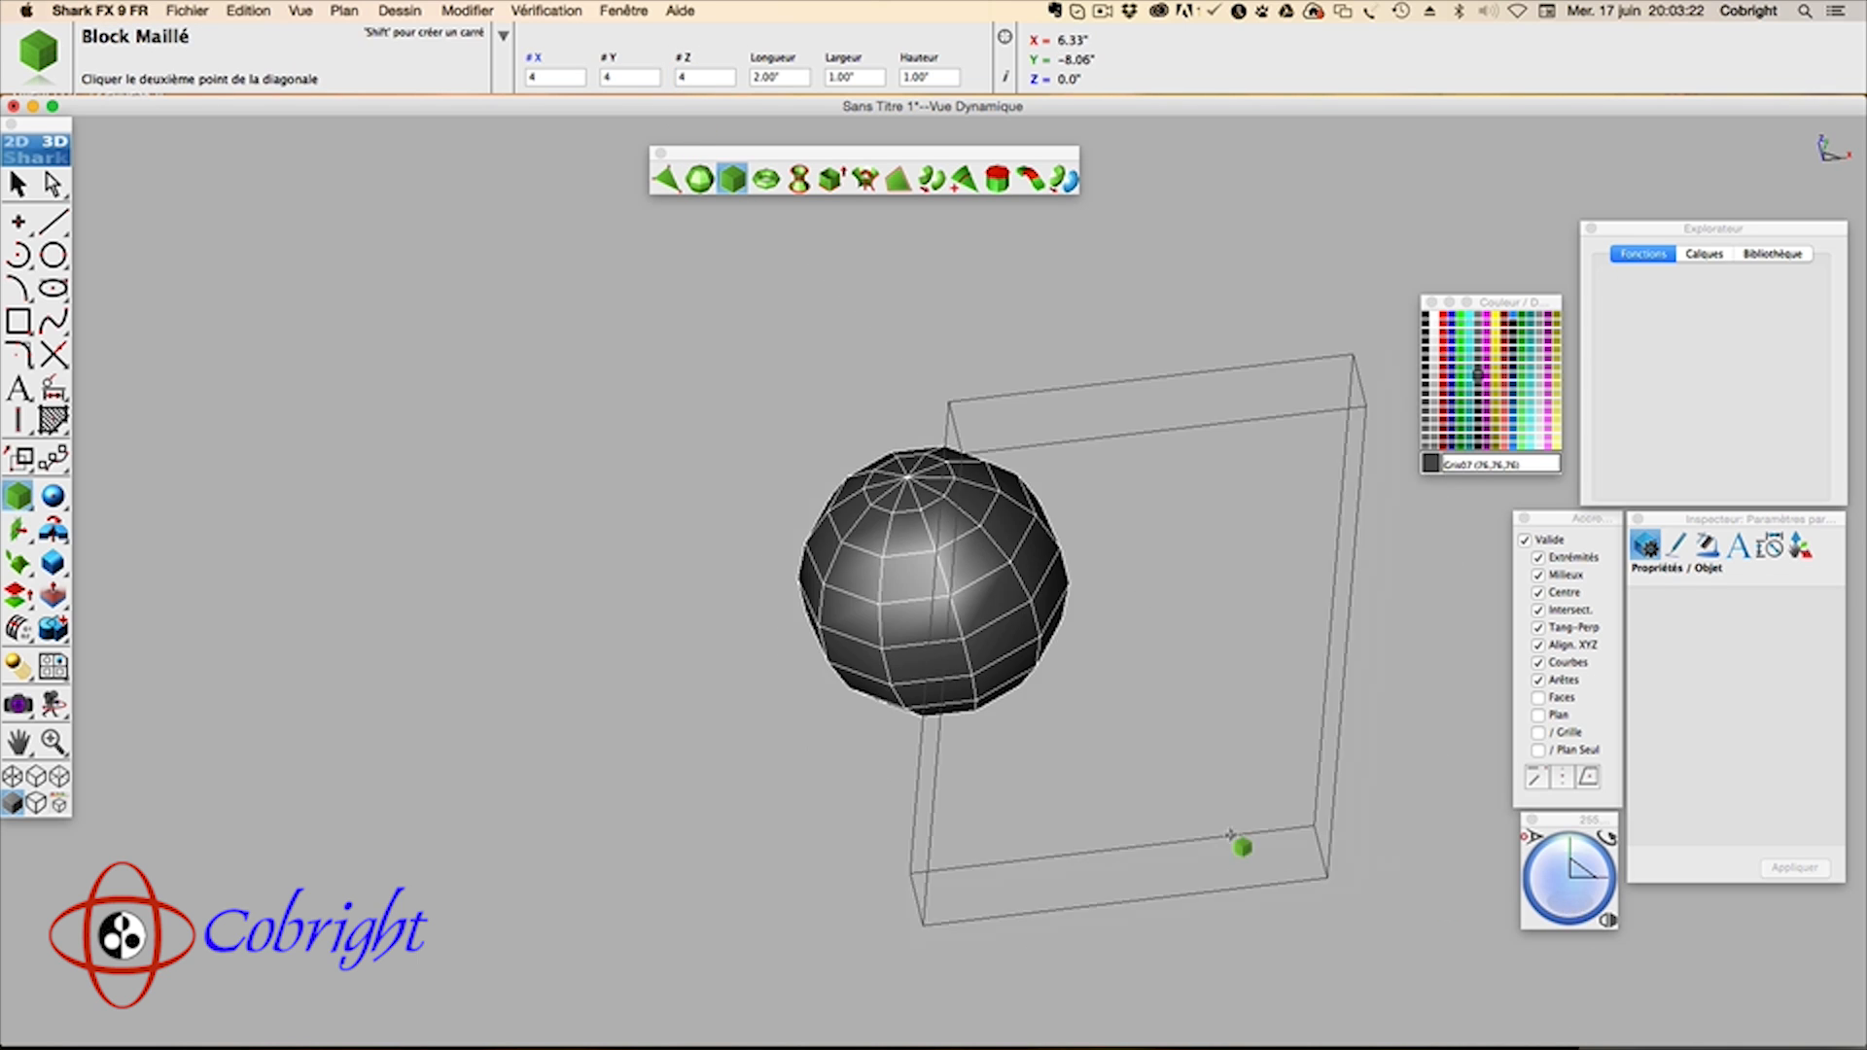
{"action": "key", "text": "Escape"}
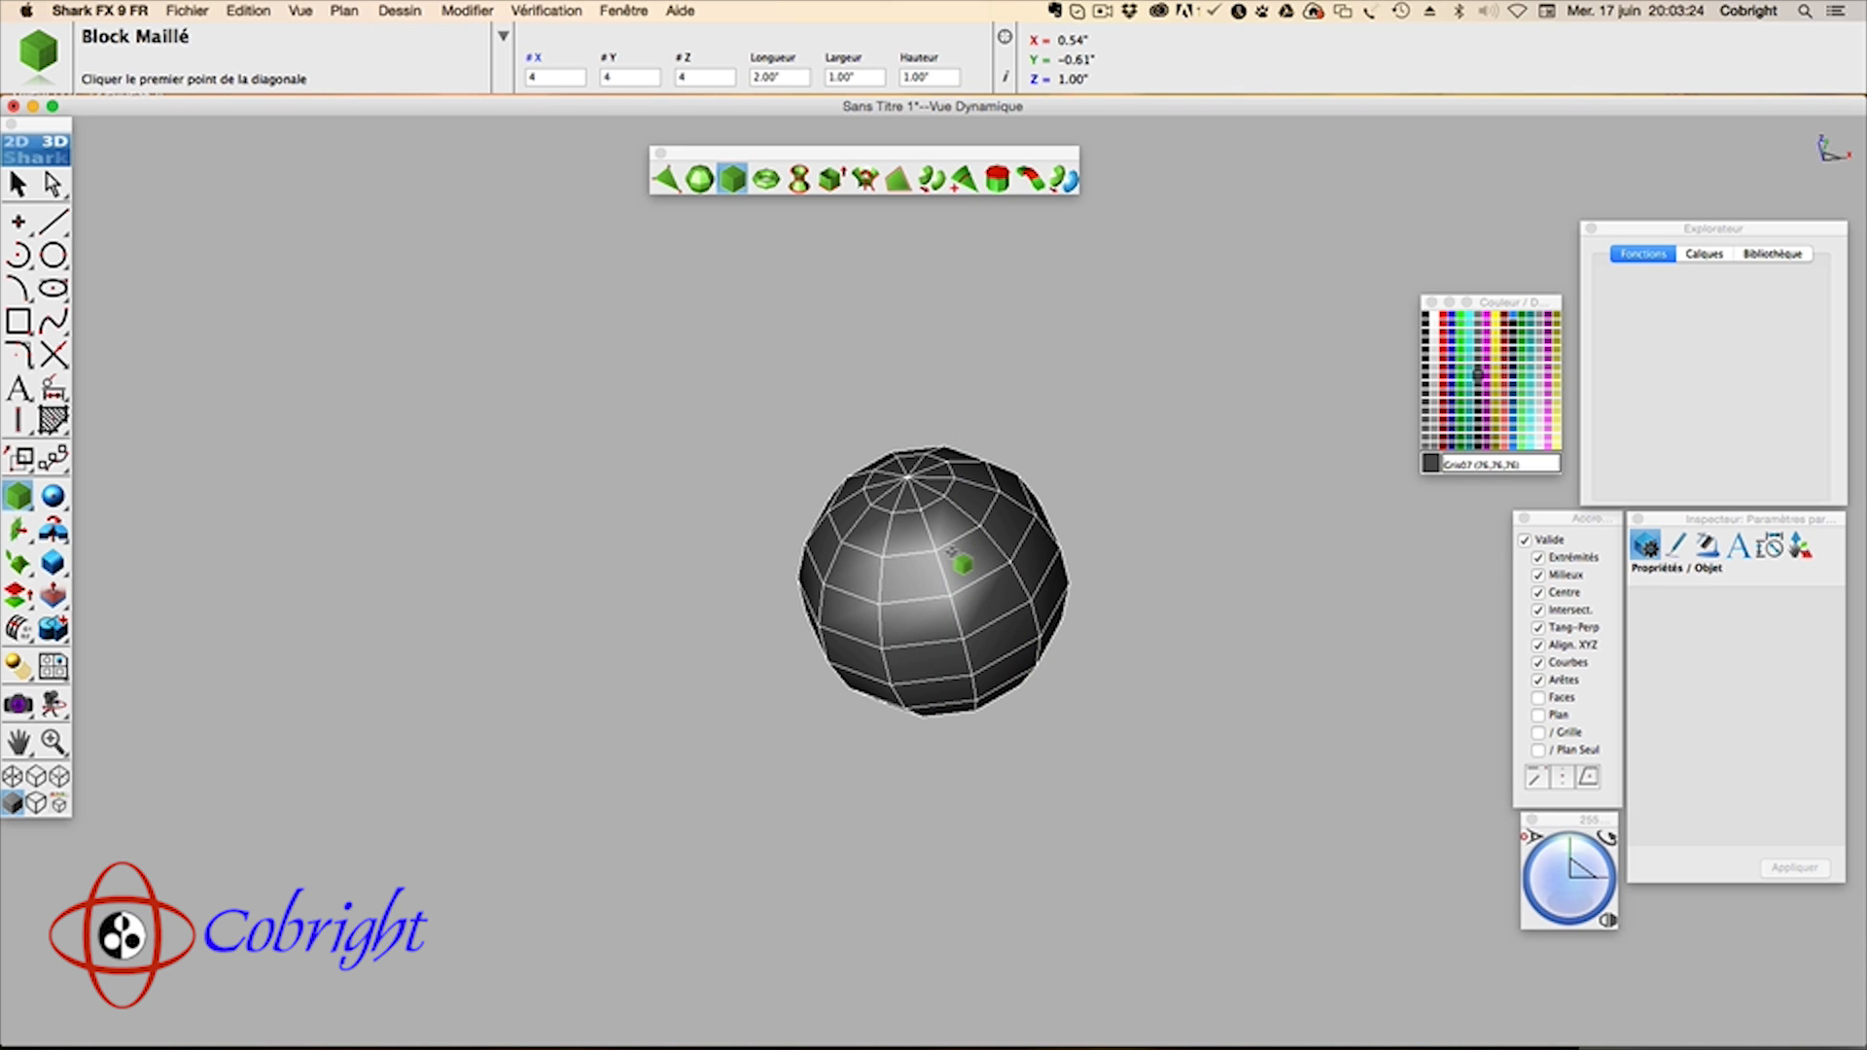
Step: Examine the facets and vertices of the mesh sphere at different zoom levels
{"action": "scroll", "coordinate": [950, 549], "scroll_direction": "down", "scroll_amount": 5}
{"action": "scroll", "coordinate": [950, 550], "scroll_direction": "up", "scroll_amount": 6}
{"action": "scroll", "coordinate": [950, 550], "scroll_direction": "up", "scroll_amount": 4}
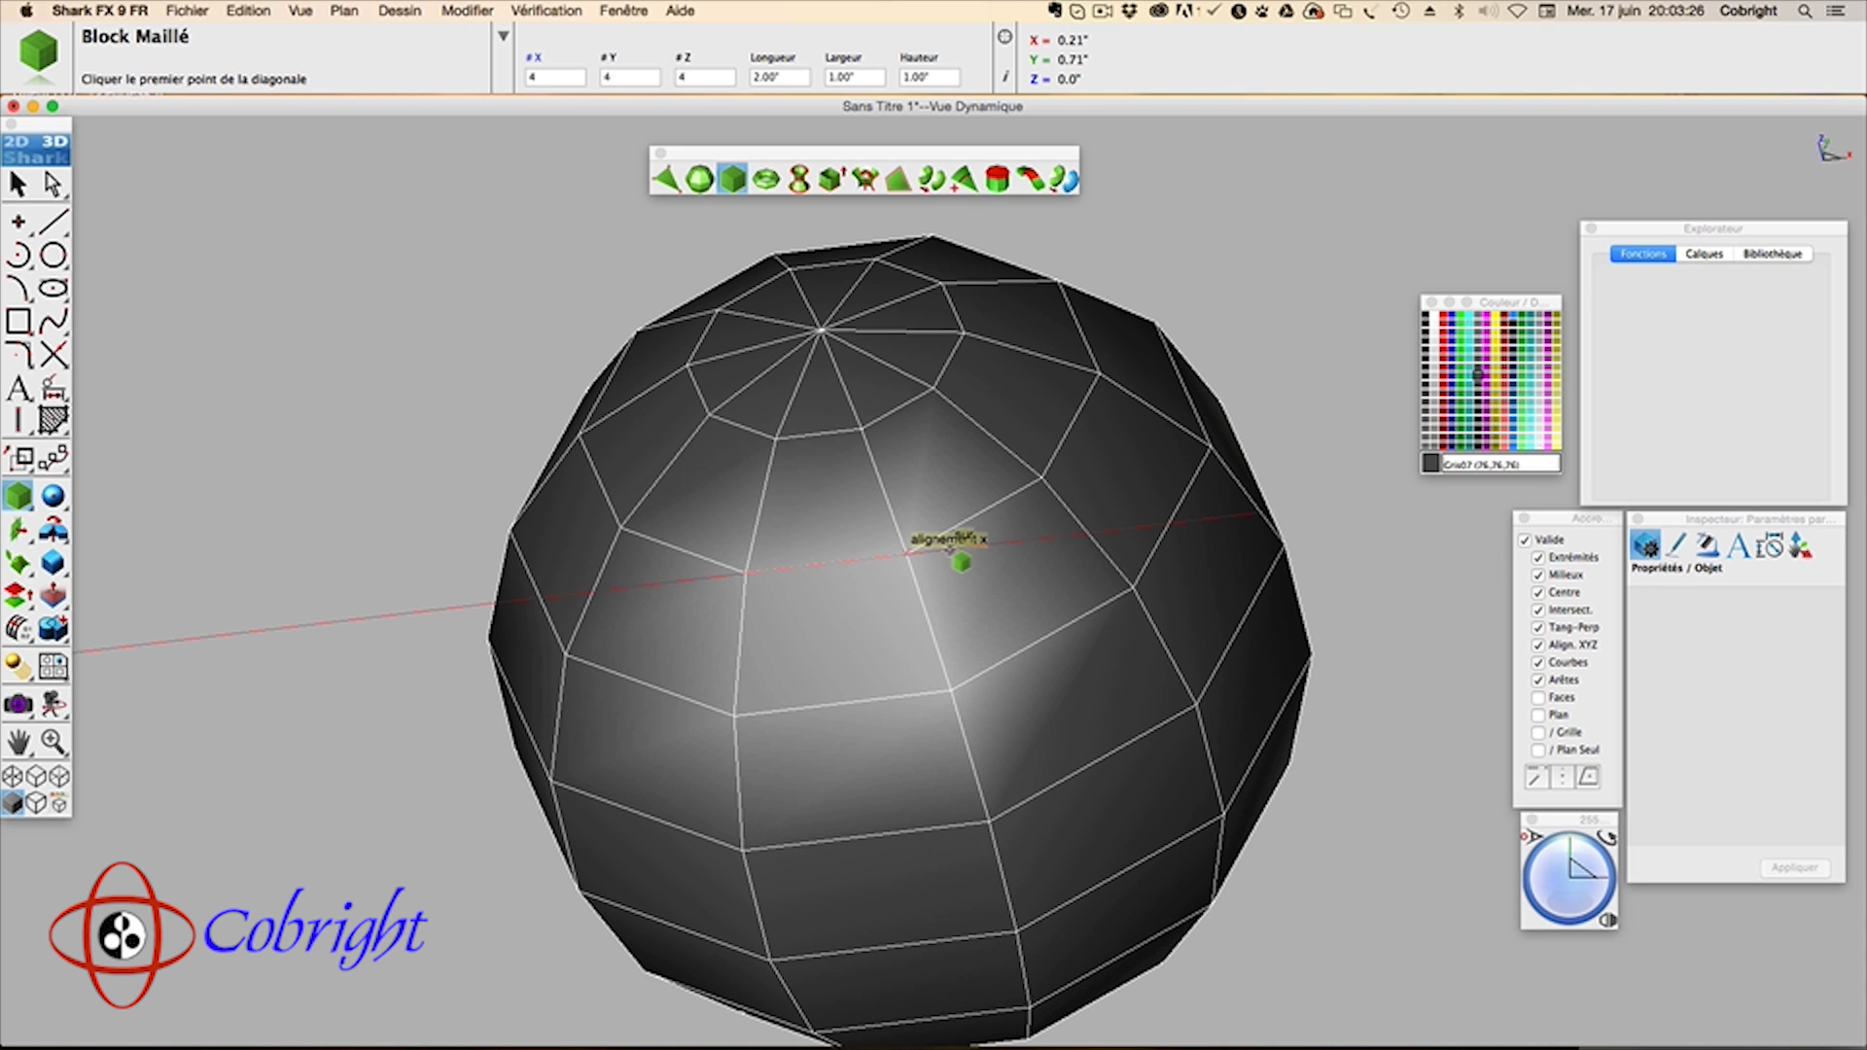
{"action": "scroll", "coordinate": [950, 550], "scroll_direction": "down", "scroll_amount": 3}
{"action": "scroll", "coordinate": [950, 549], "scroll_direction": "up", "scroll_amount": 3}
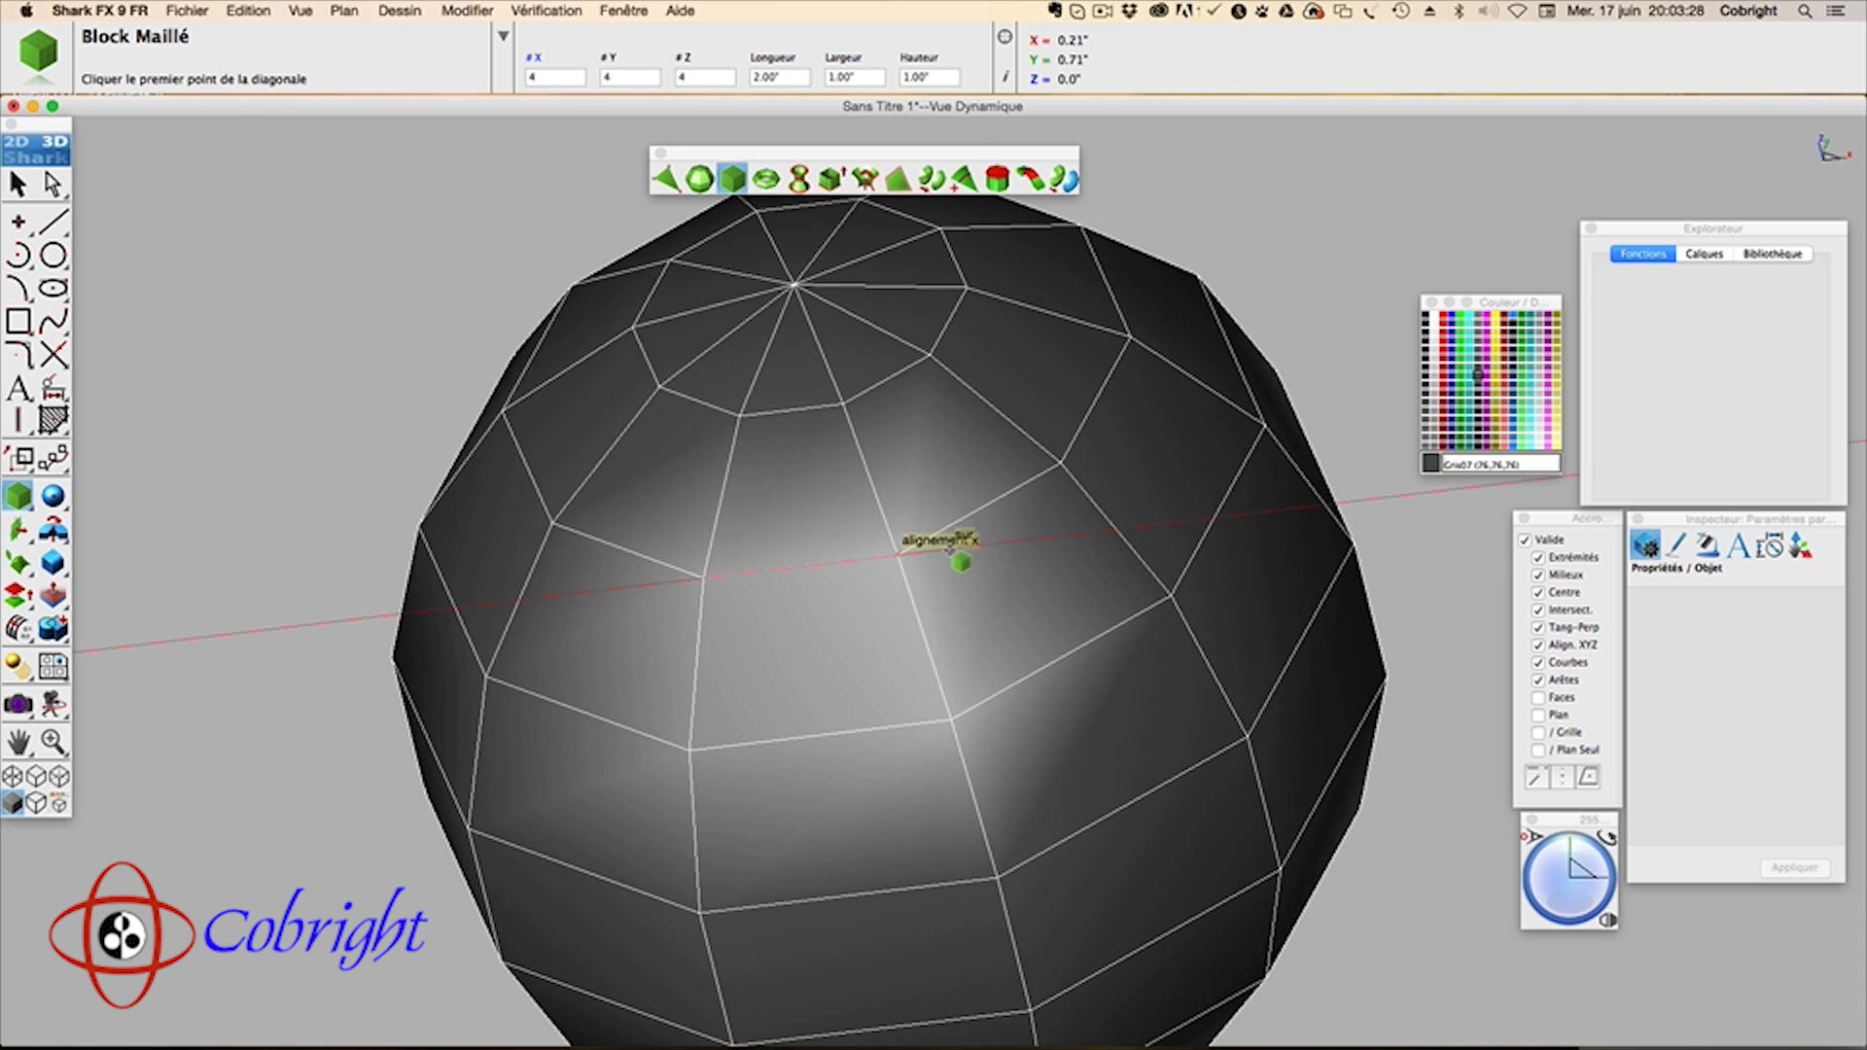
{"action": "scroll", "coordinate": [950, 549], "scroll_direction": "down", "scroll_amount": 4}
{"action": "scroll", "coordinate": [950, 549], "scroll_direction": "up", "scroll_amount": 4}
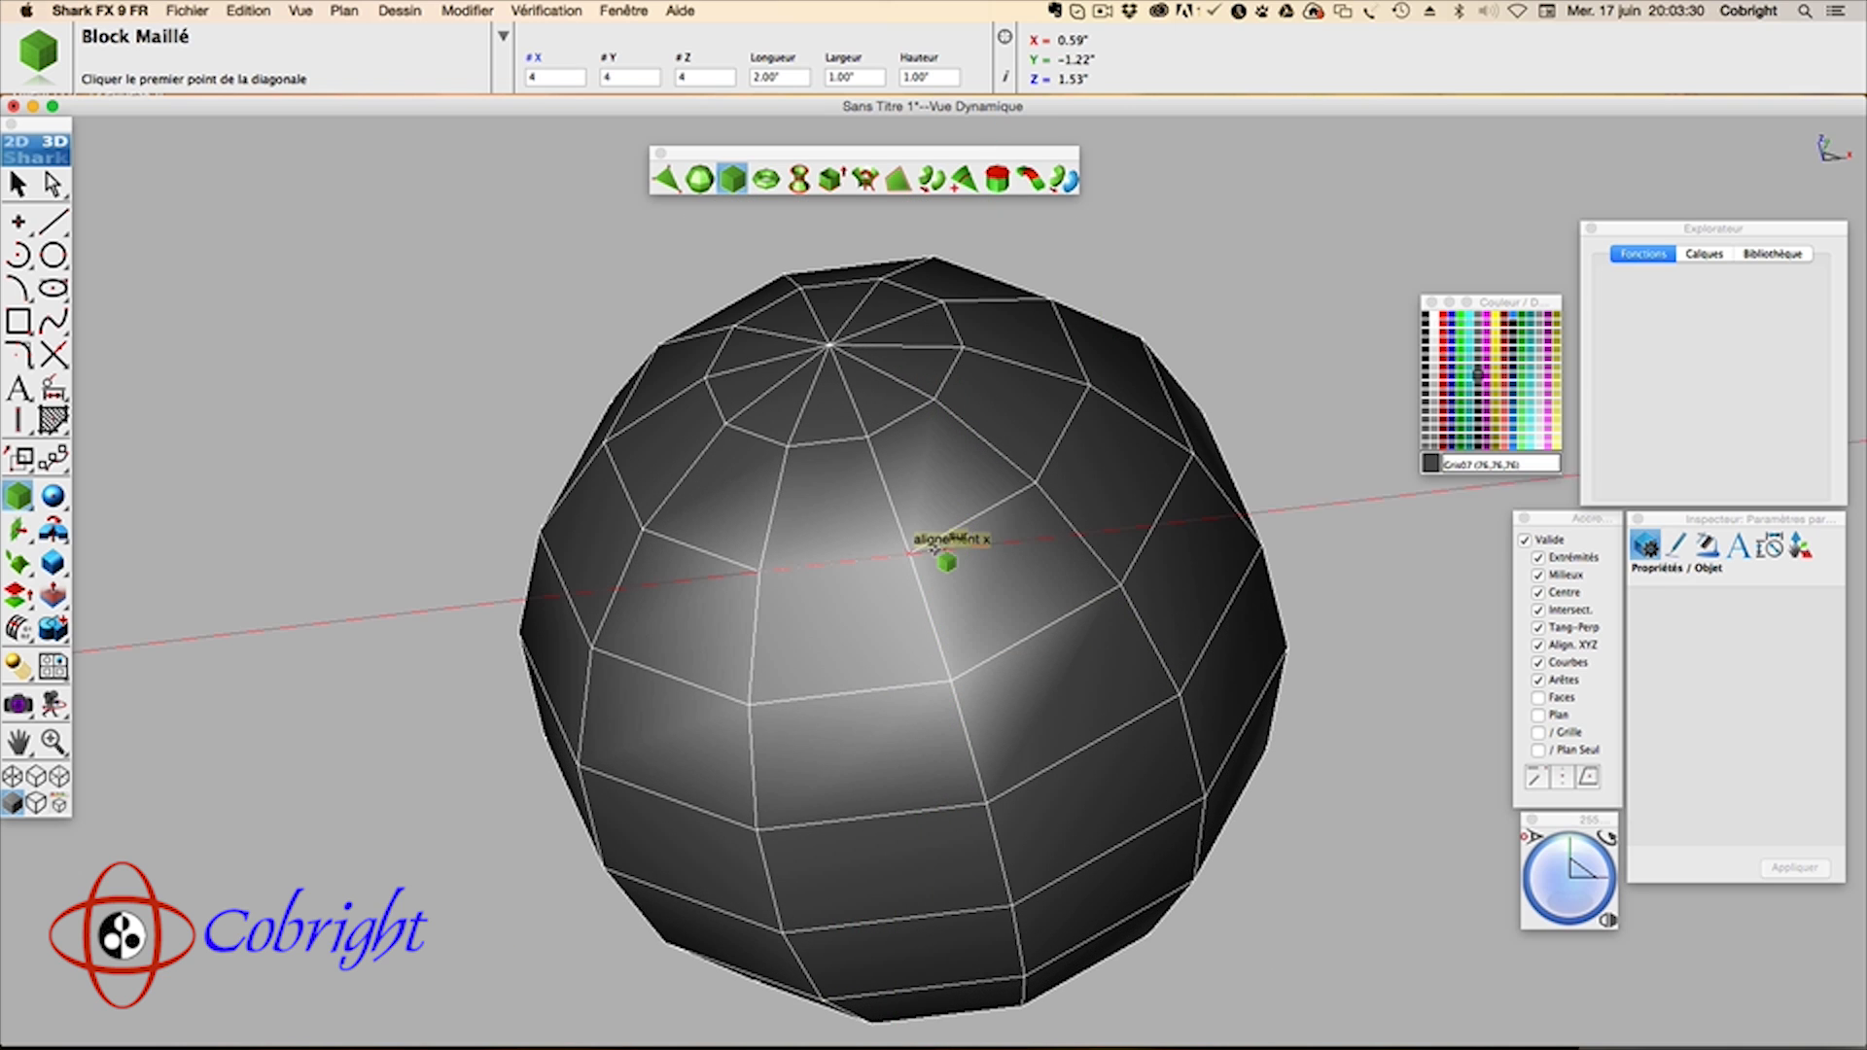
{"action": "left_click", "coordinate": [18, 184]}
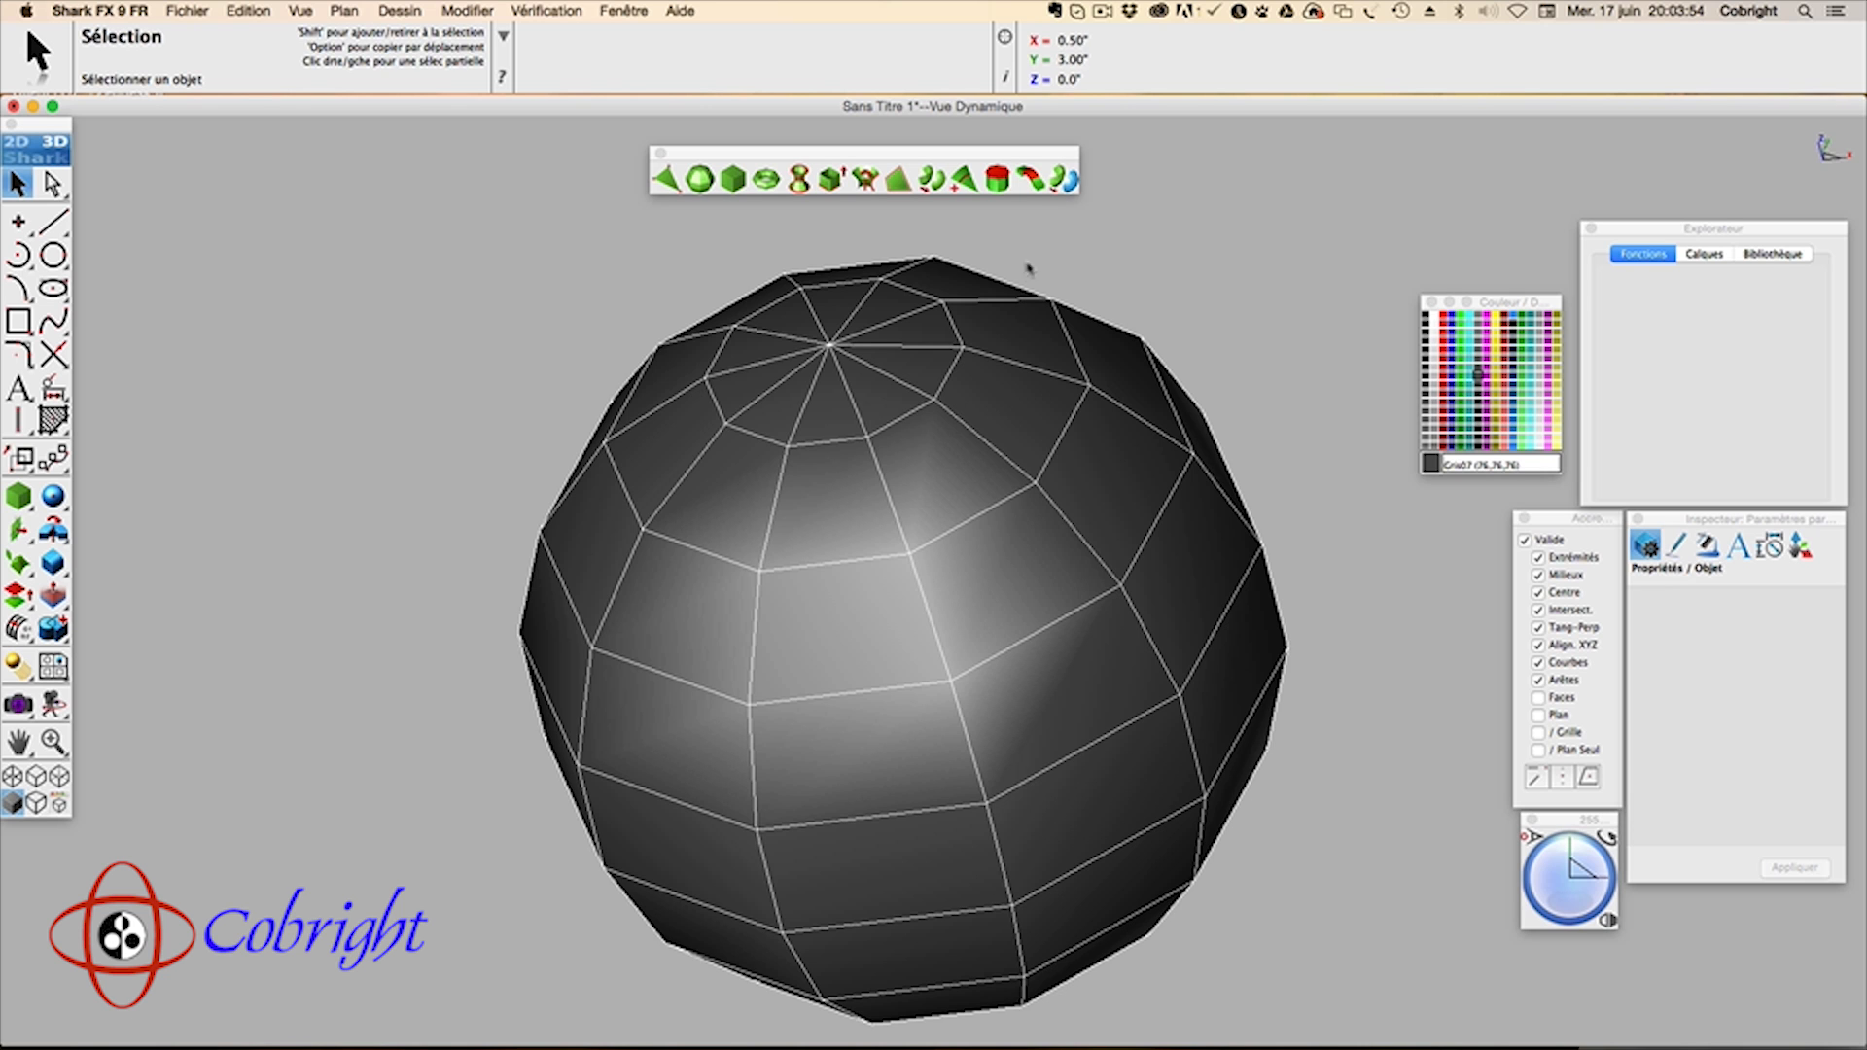
{"action": "scroll", "coordinate": [1048, 239], "scroll_direction": "up", "scroll_amount": 2}
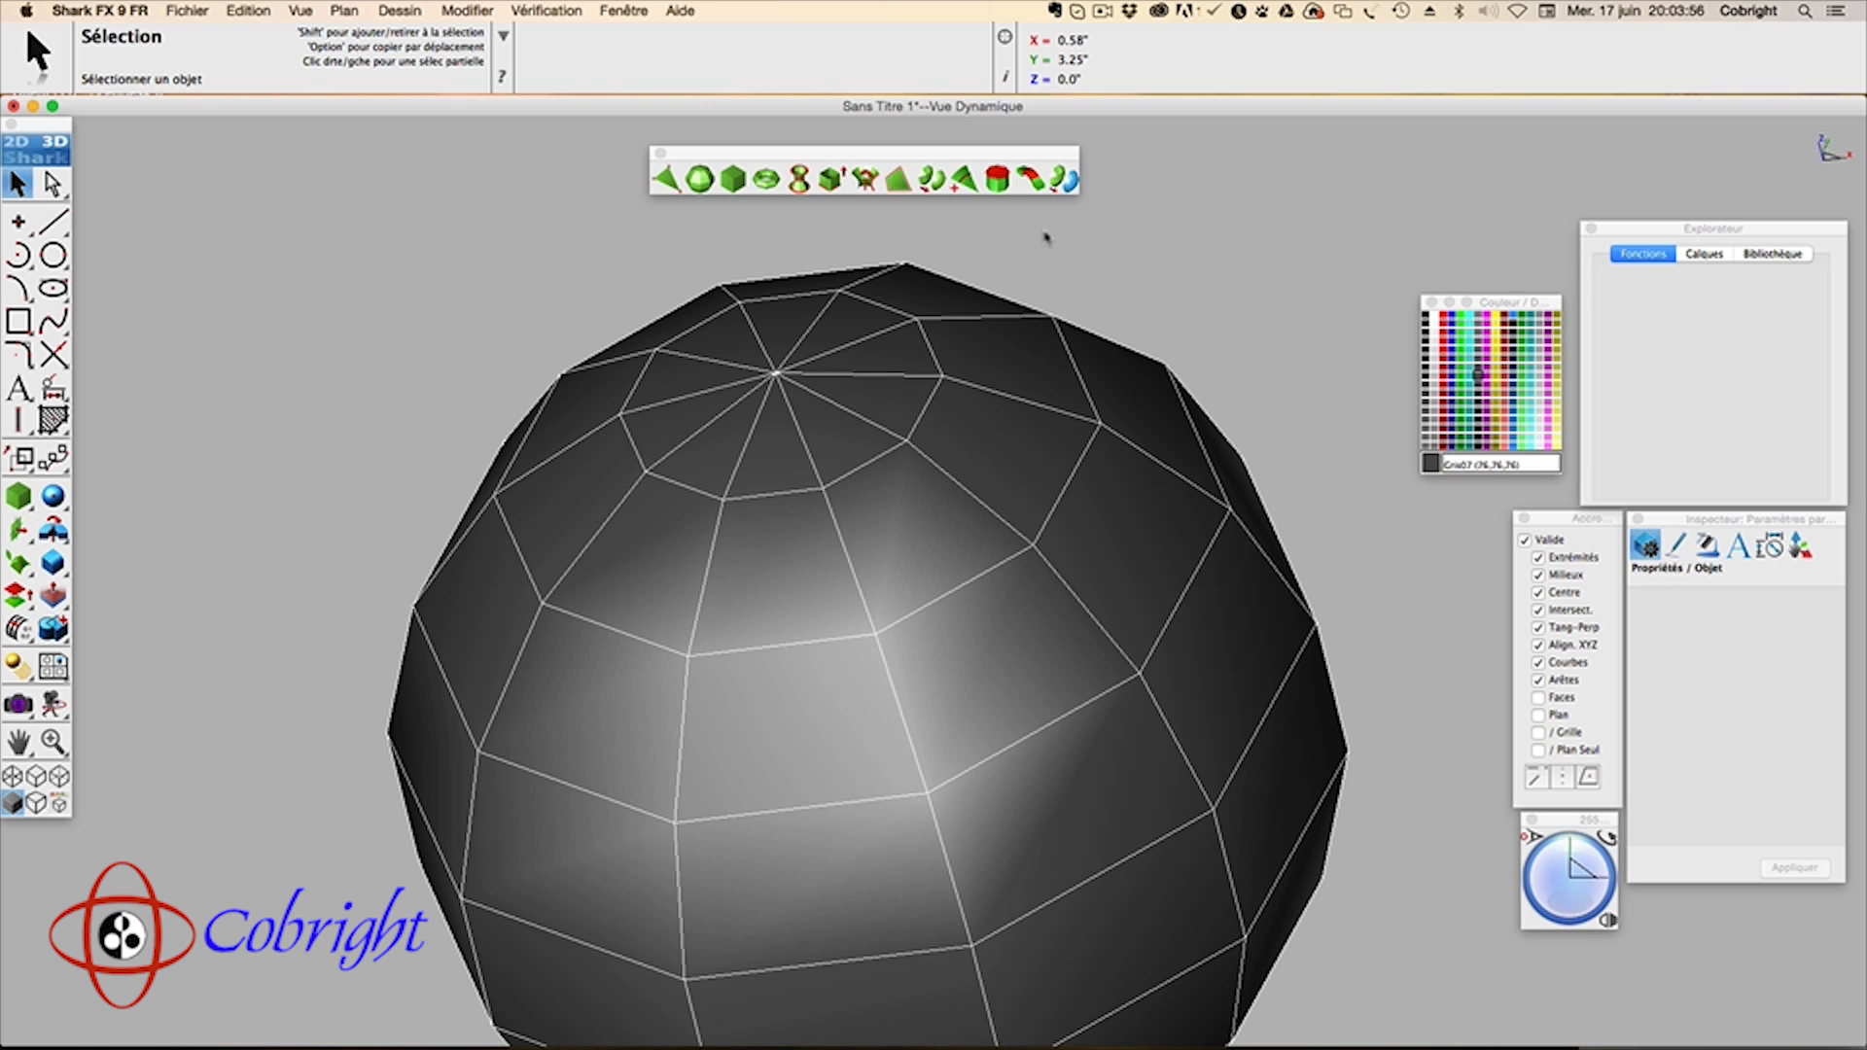
{"action": "scroll", "coordinate": [1047, 240], "scroll_direction": "up", "scroll_amount": 1}
{"action": "scroll", "coordinate": [1046, 245], "scroll_direction": "down", "scroll_amount": 3}
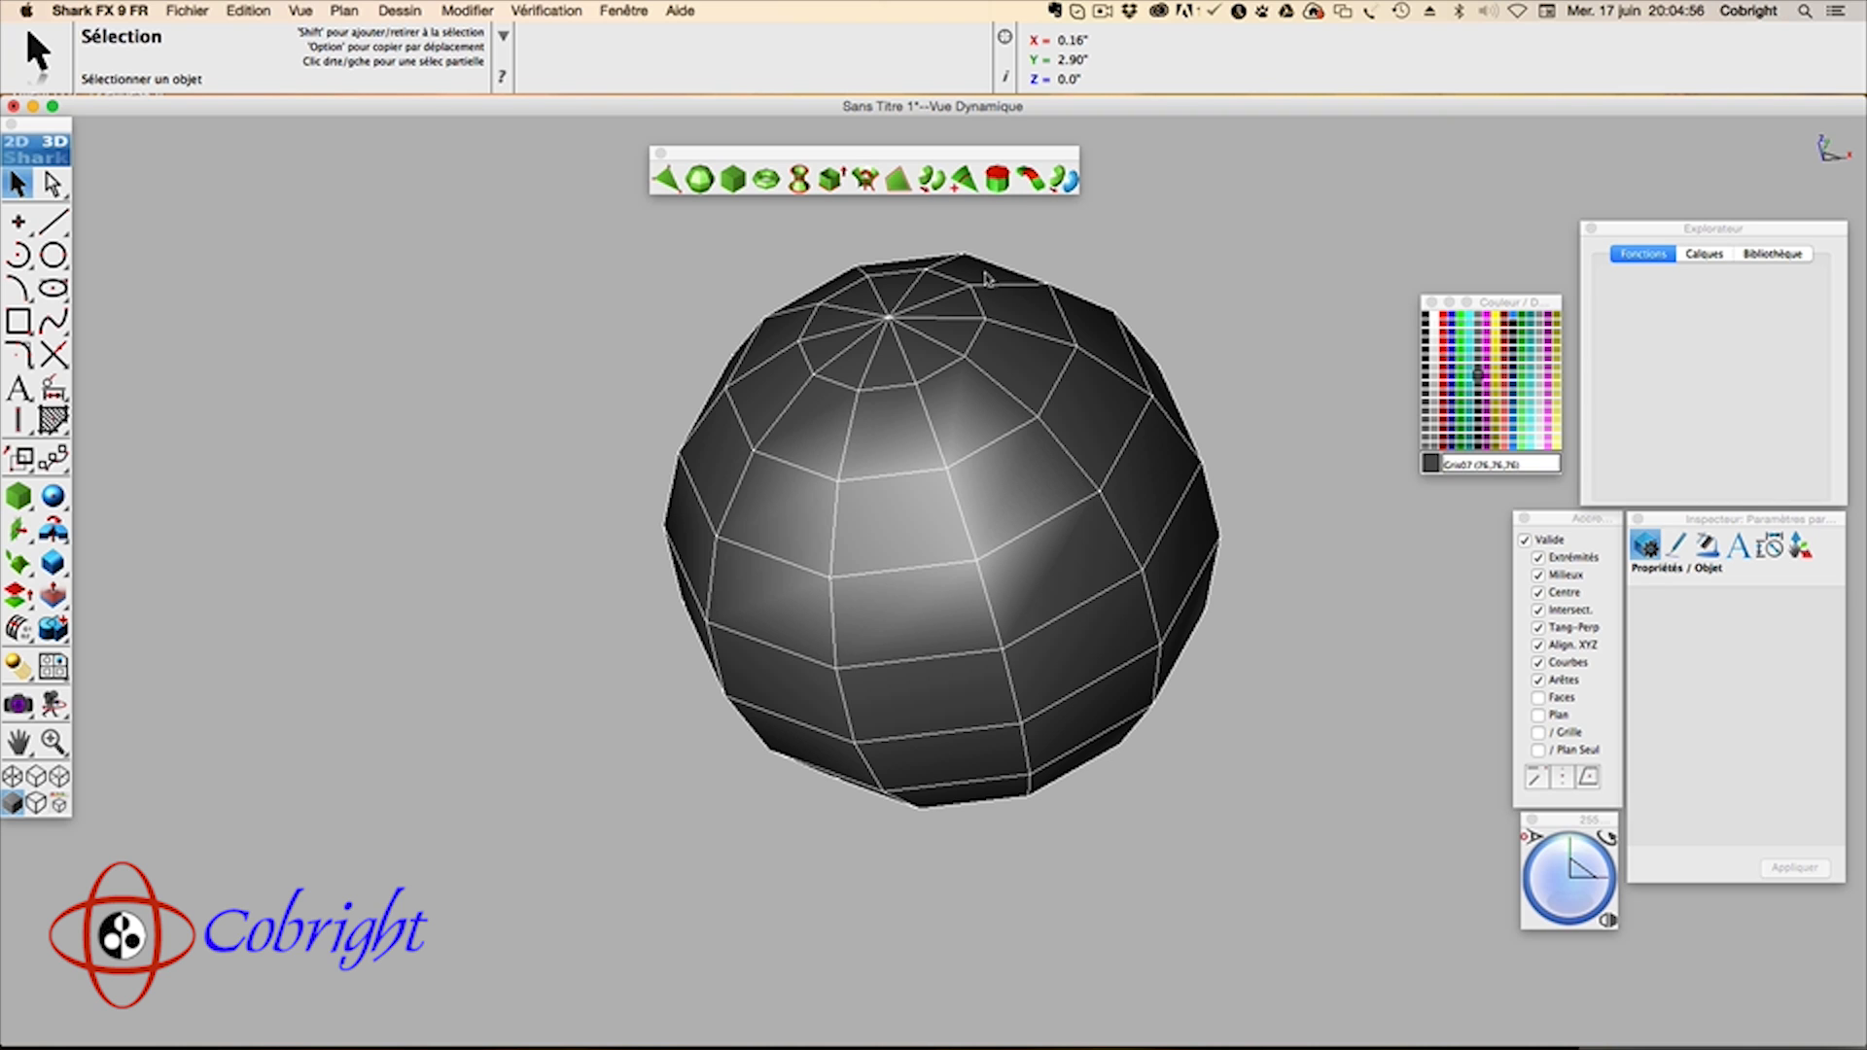
{"action": "left_click_drag", "start_coordinate": [972, 278], "coordinate": [953, 365]}
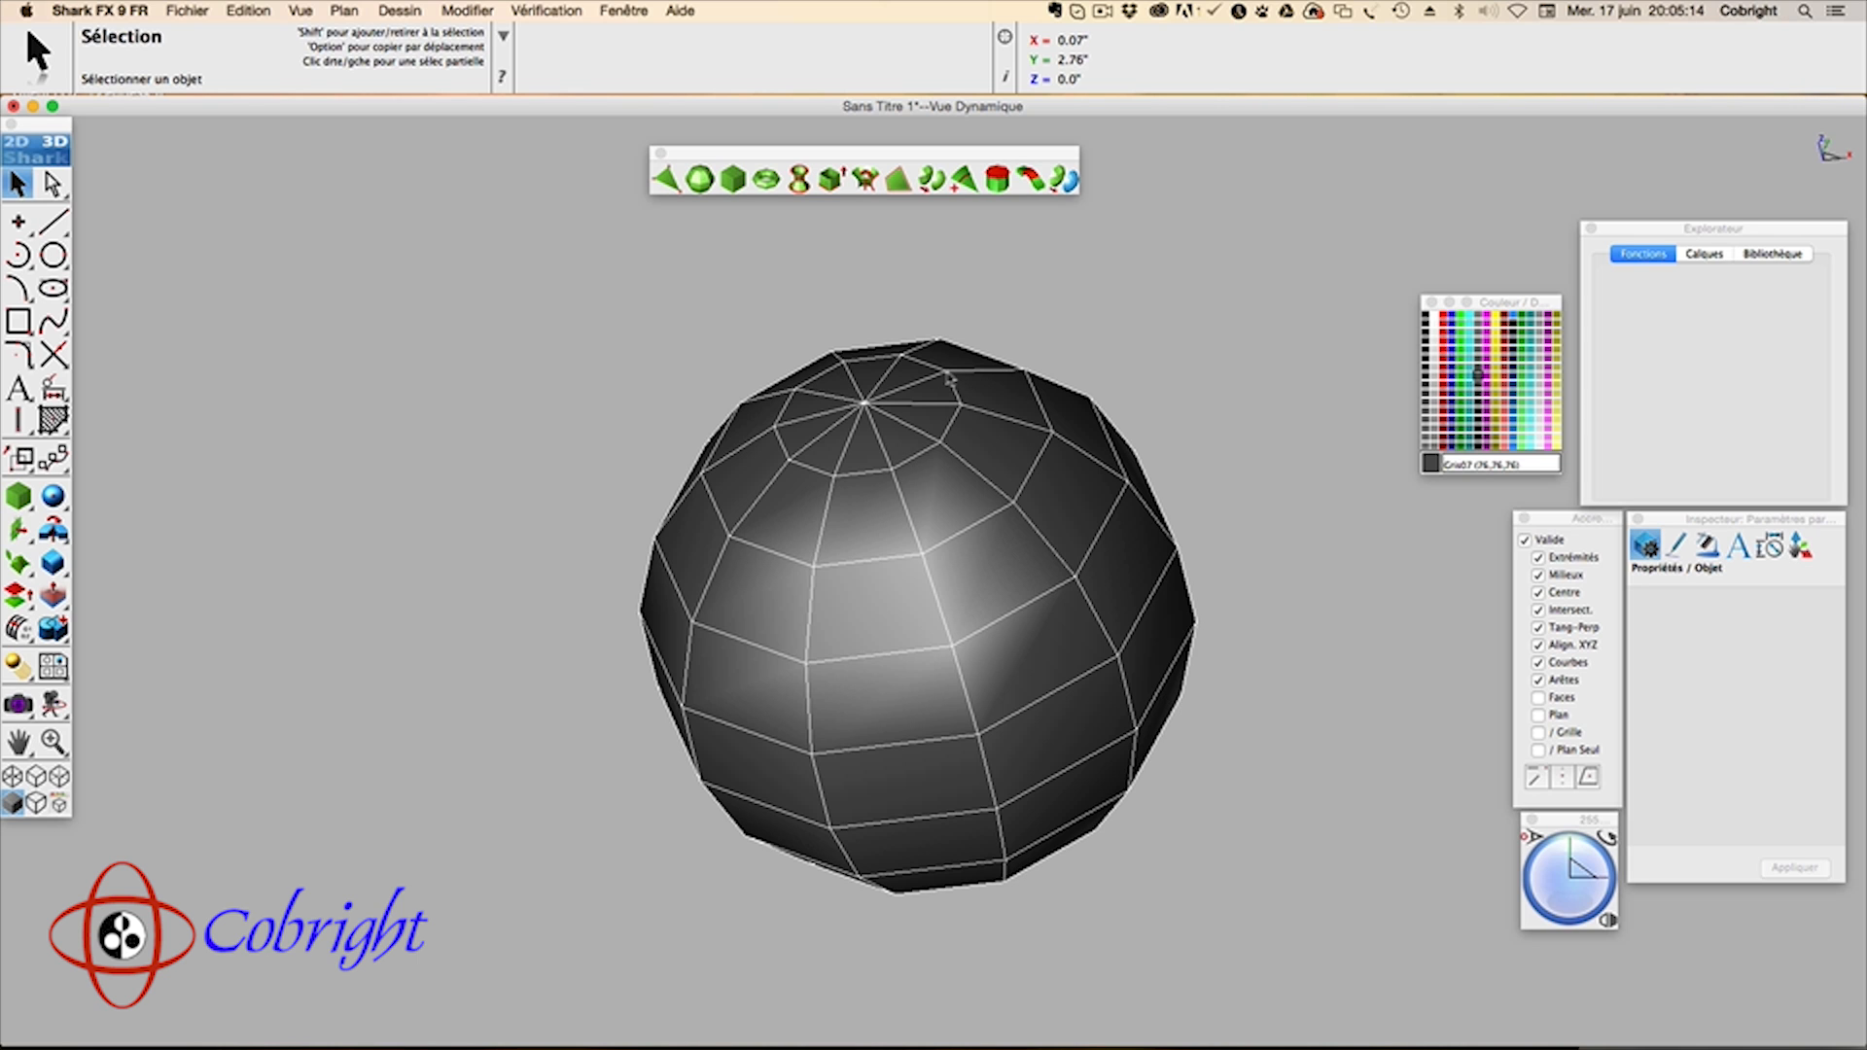
Step: Delete the mesh sphere
{"action": "left_click_drag", "start_coordinate": [1595, 854], "coordinate": [1560, 878]}
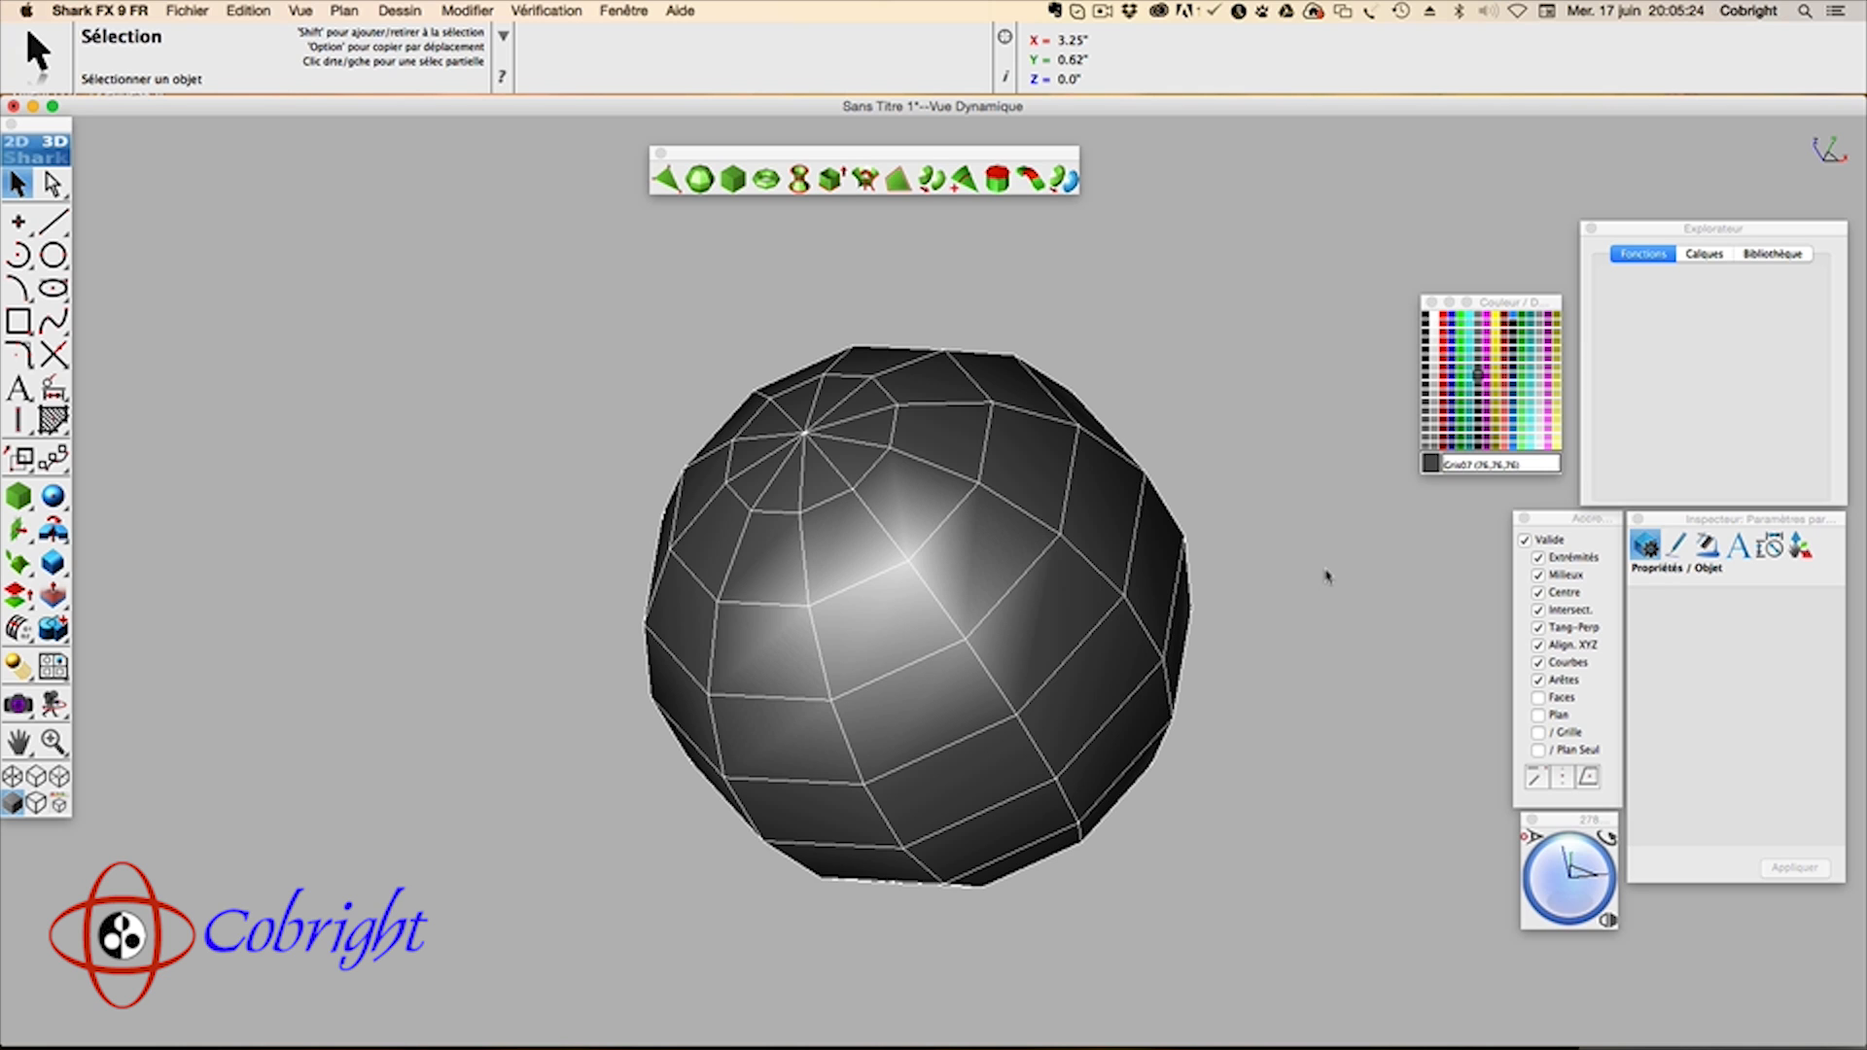
{"action": "left_click", "coordinate": [1075, 596]}
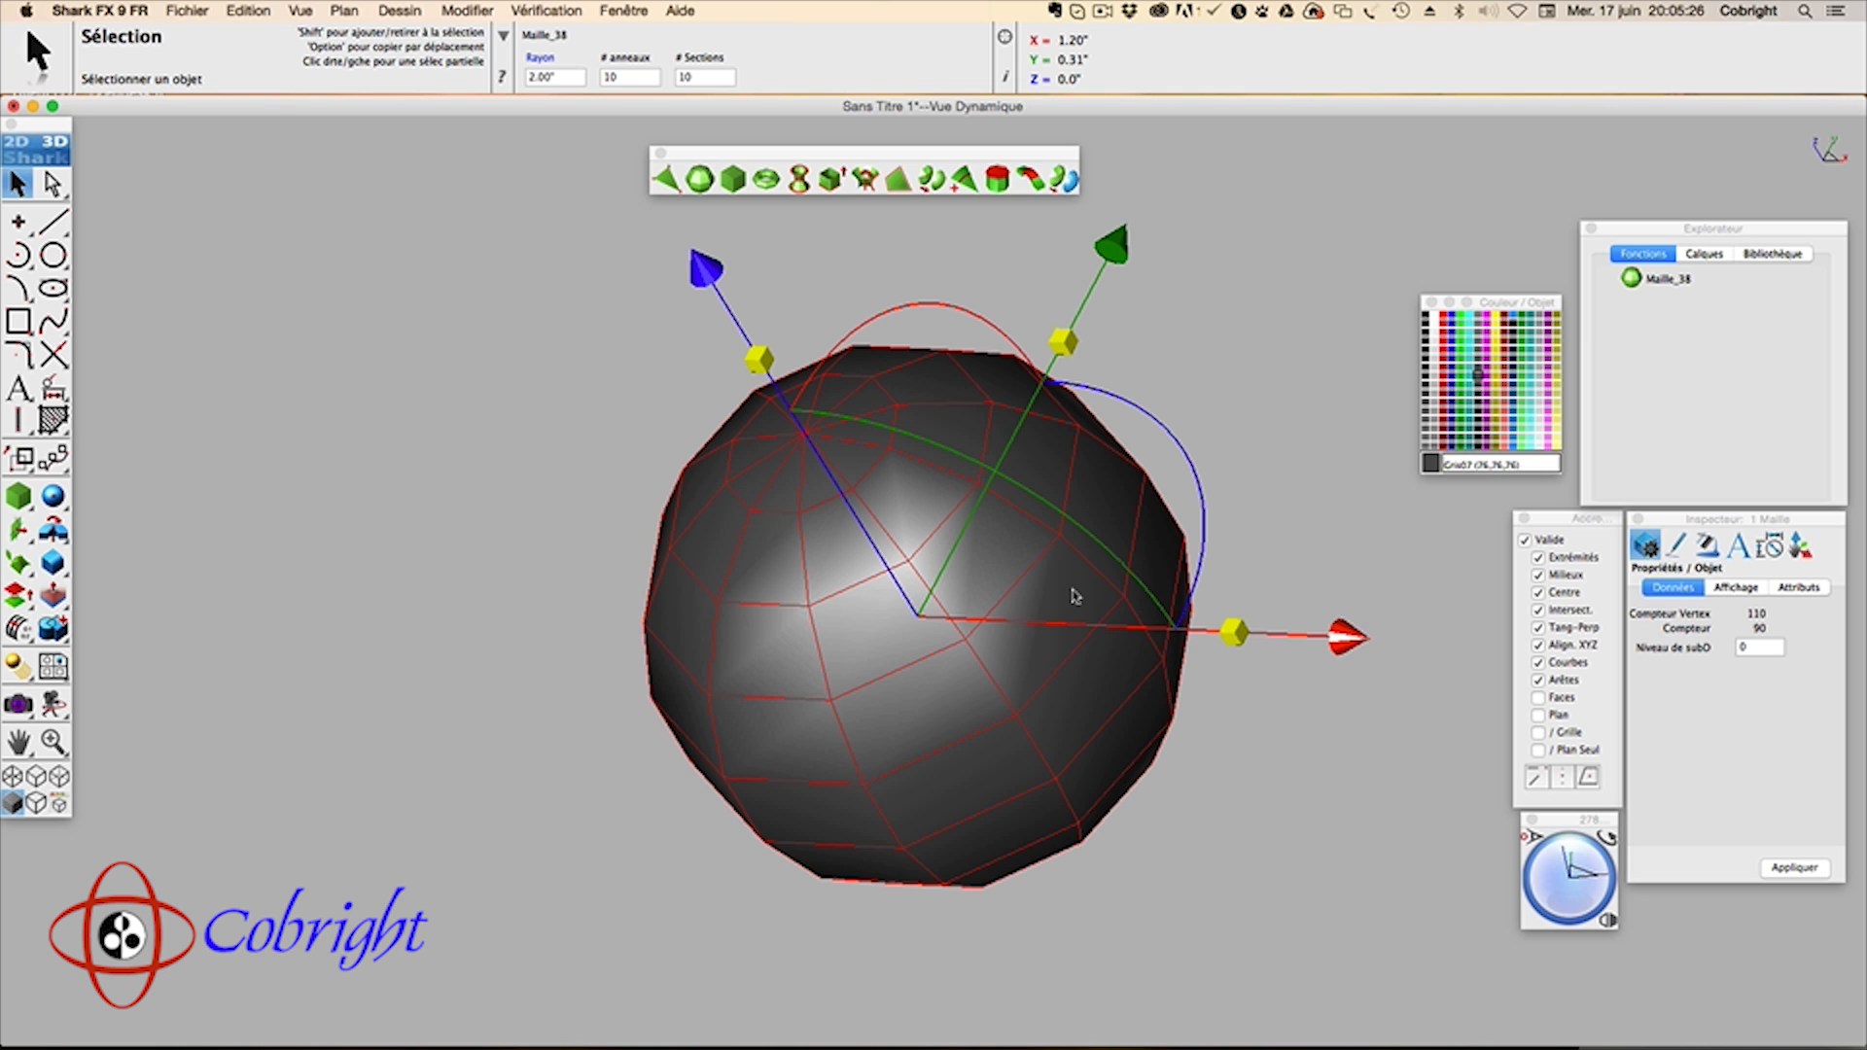
{"action": "key", "text": "Delete"}
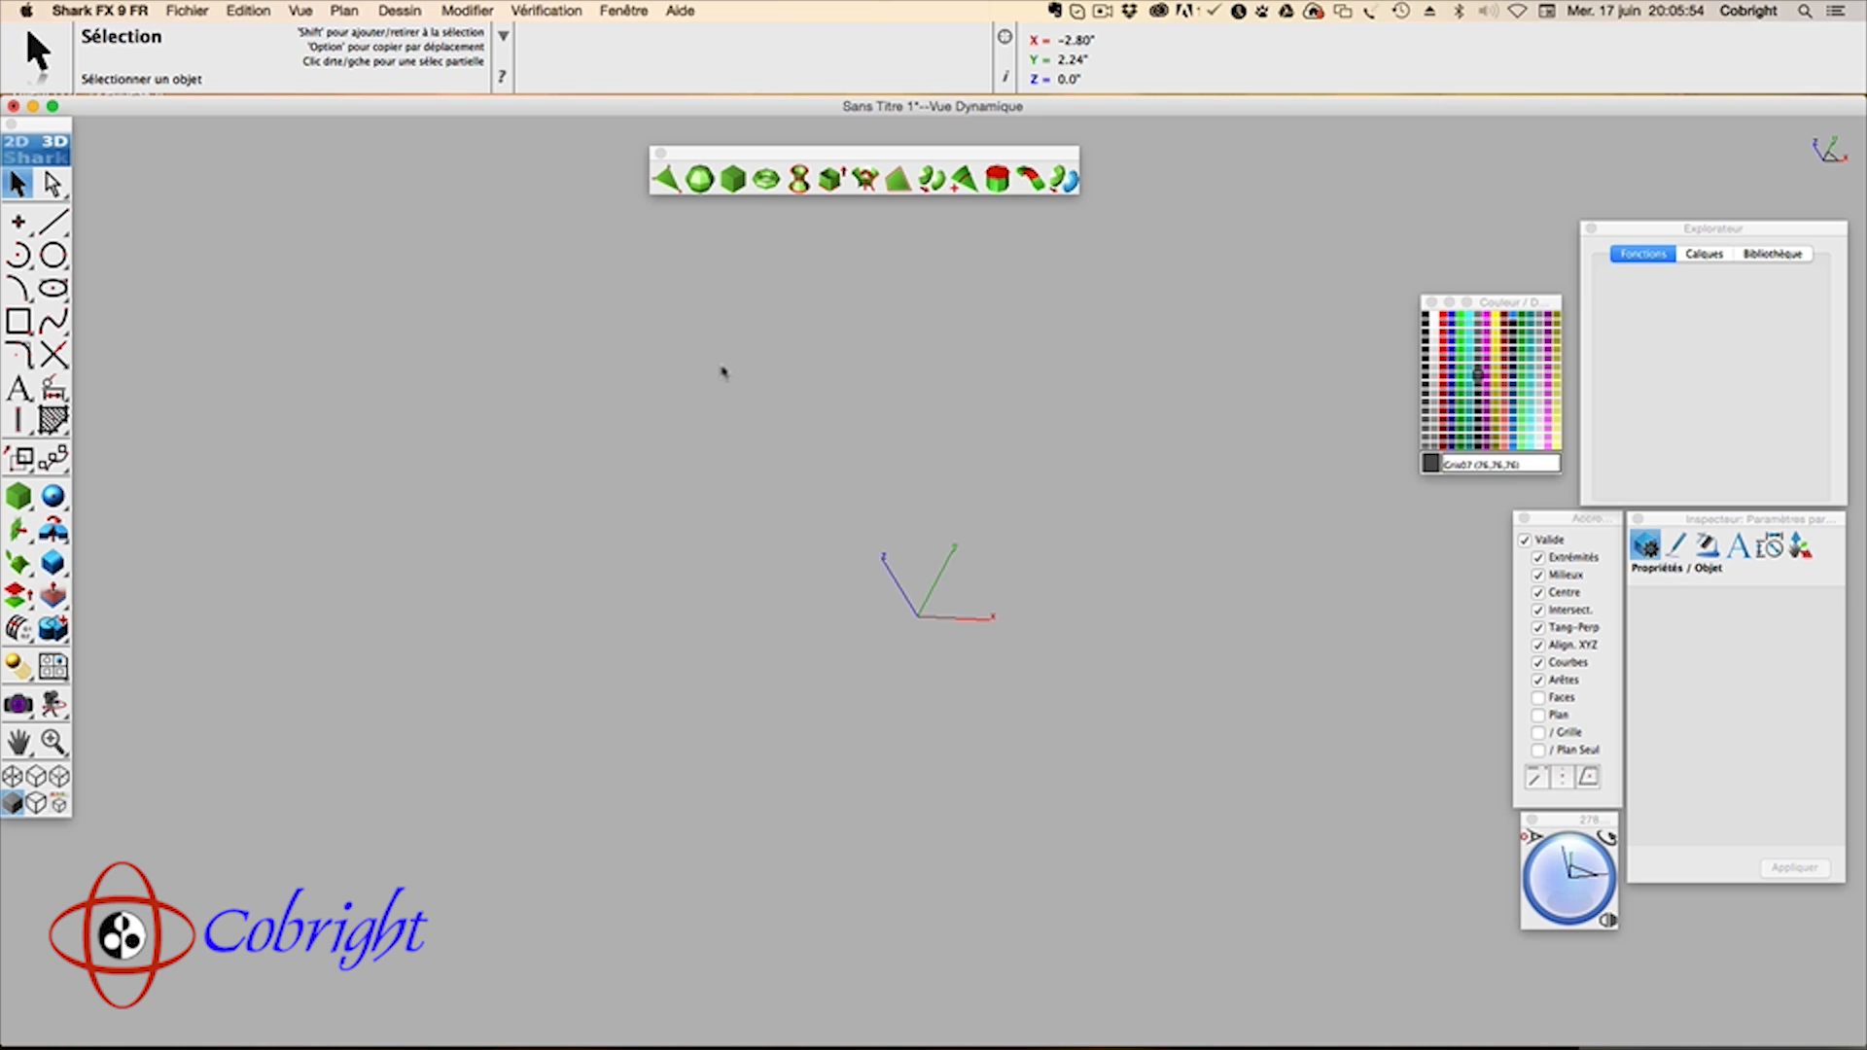
Step: In the trimetric view, create a mesh block from the origin with 4 divisions per axis, about 4.80" long, 3.09" wide and 3.41" high
{"action": "left_click", "coordinate": [733, 180]}
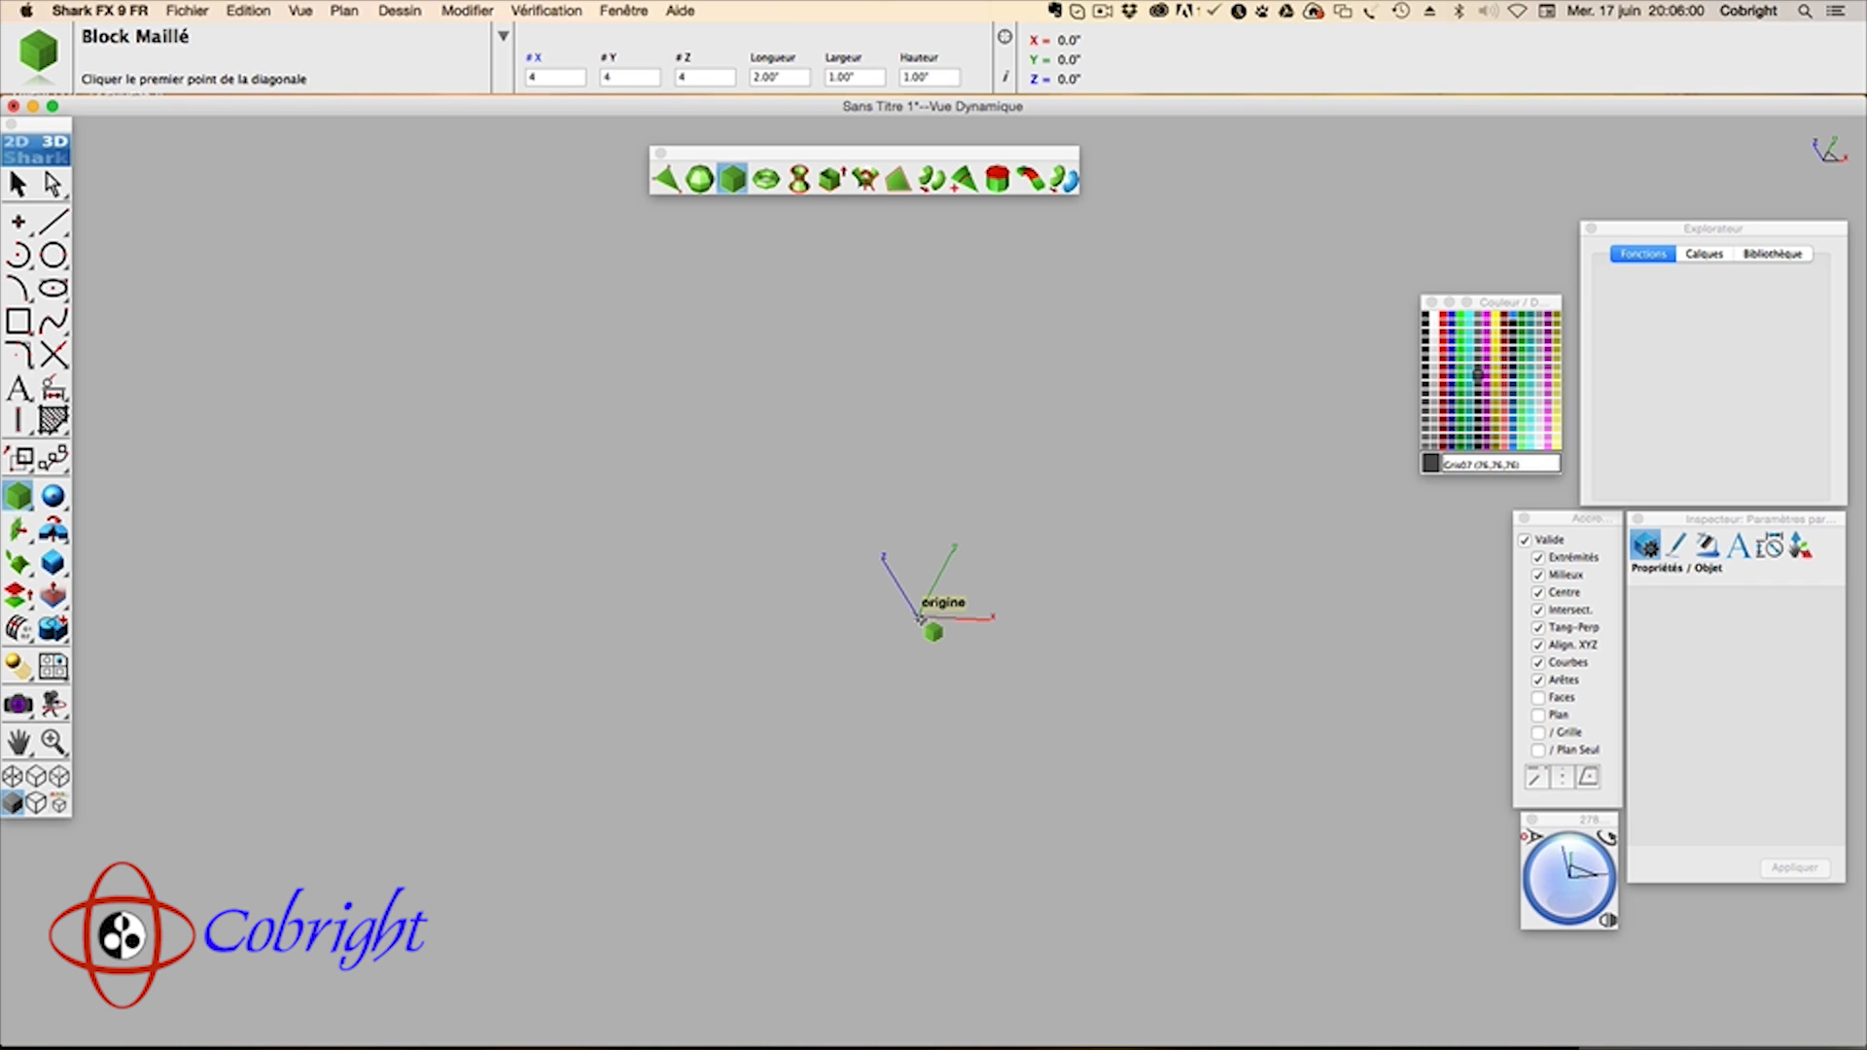
{"action": "left_click", "coordinate": [1609, 920]}
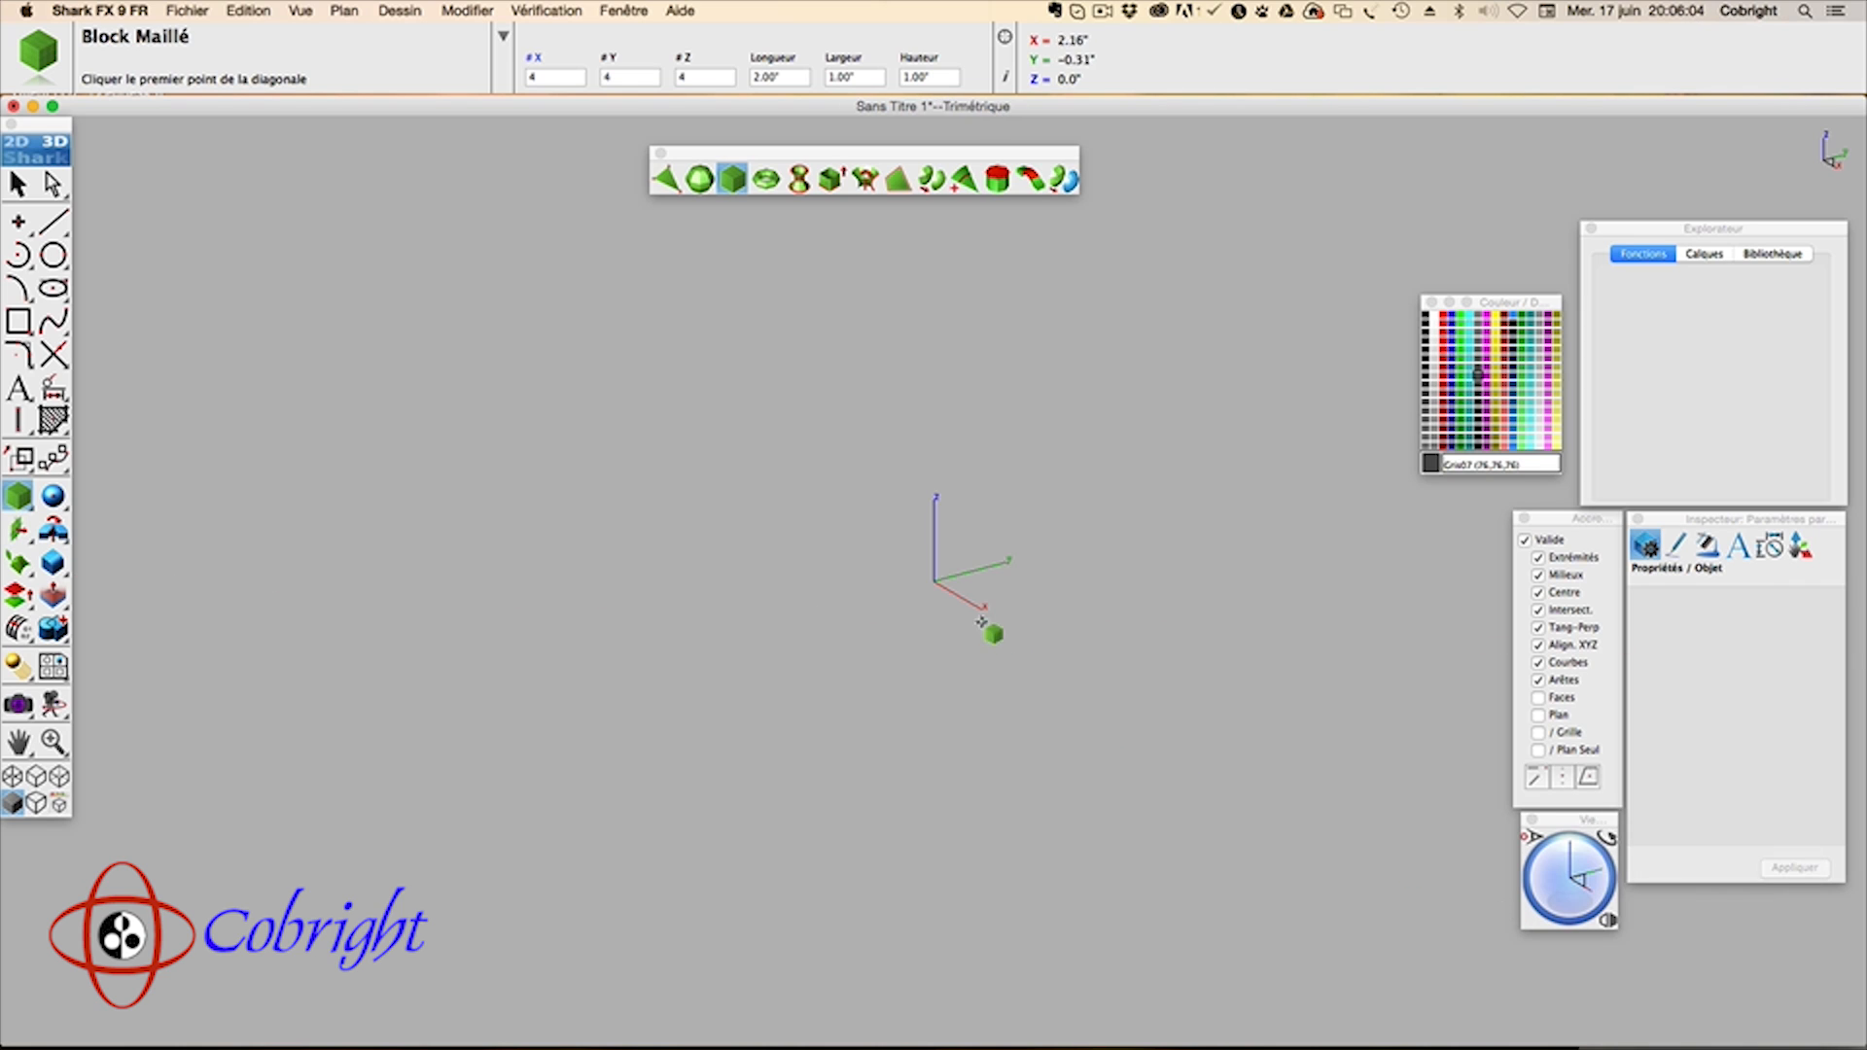
{"action": "left_click", "coordinate": [948, 582]}
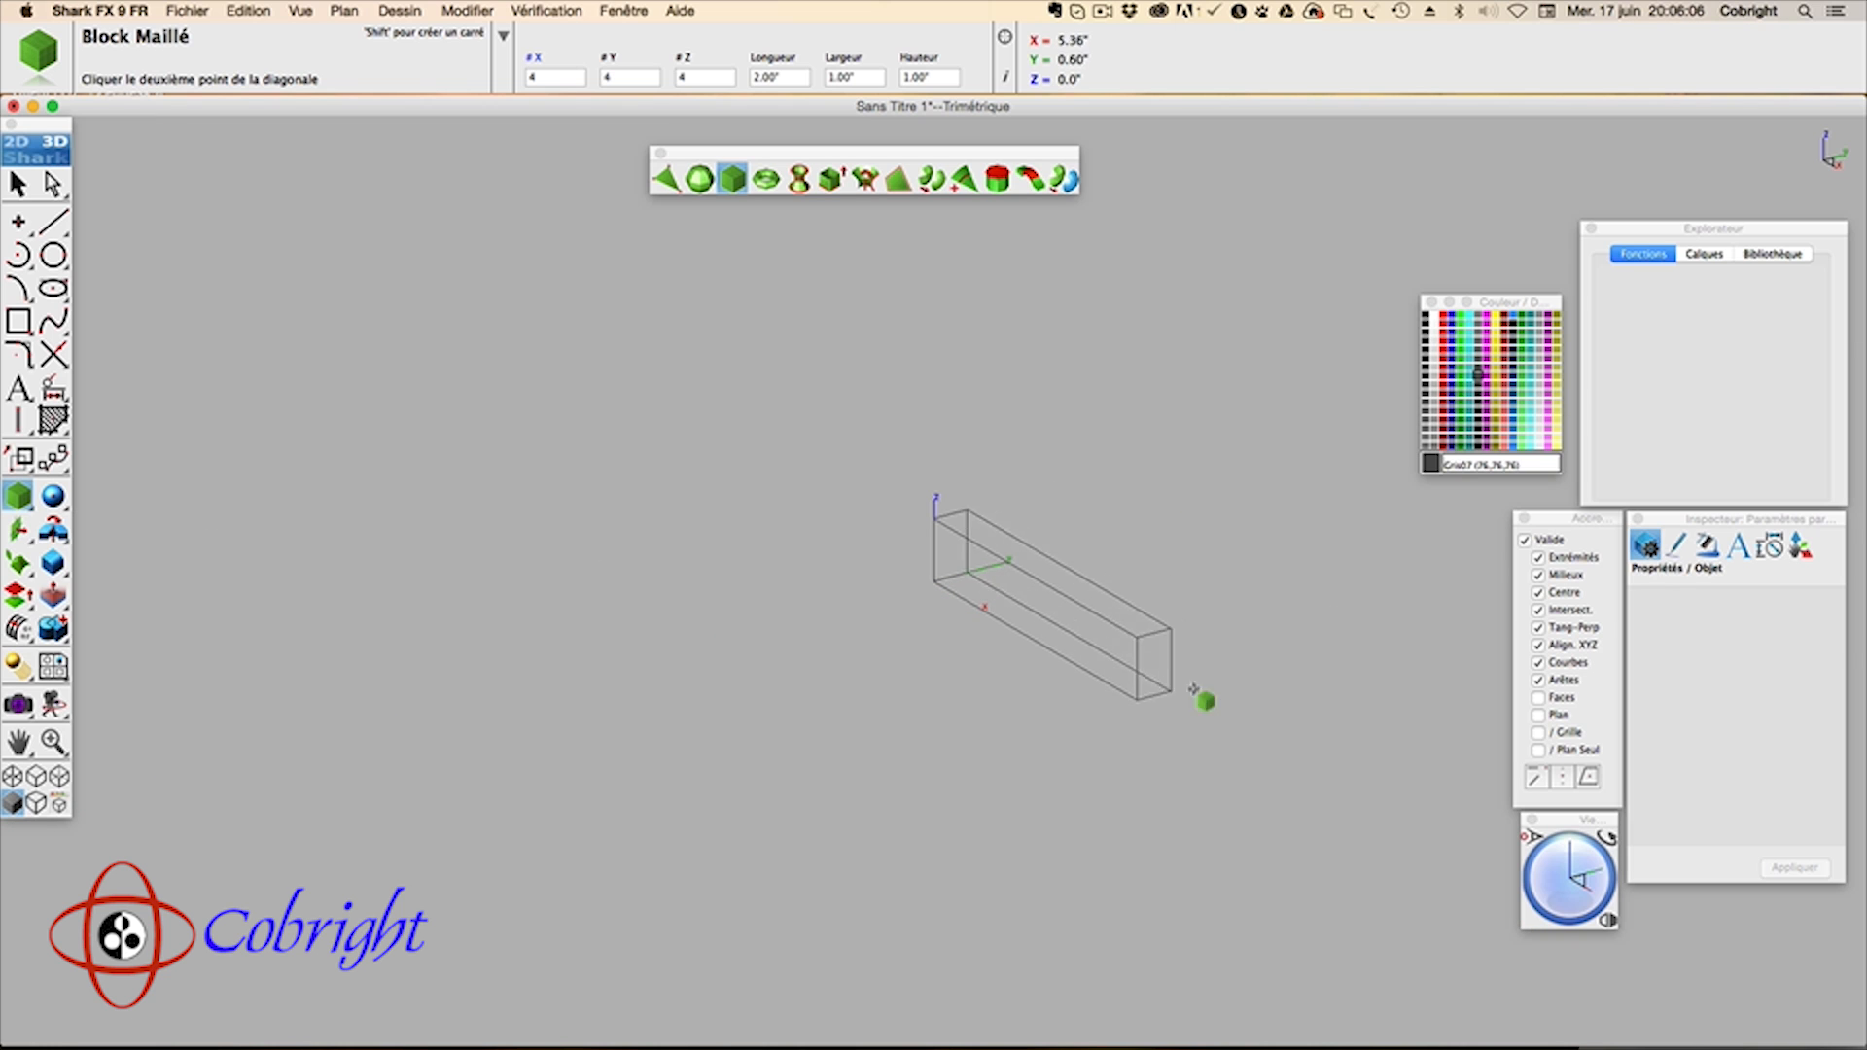
{"action": "left_click", "coordinate": [1289, 641]}
{"action": "left_click", "coordinate": [1243, 441]}
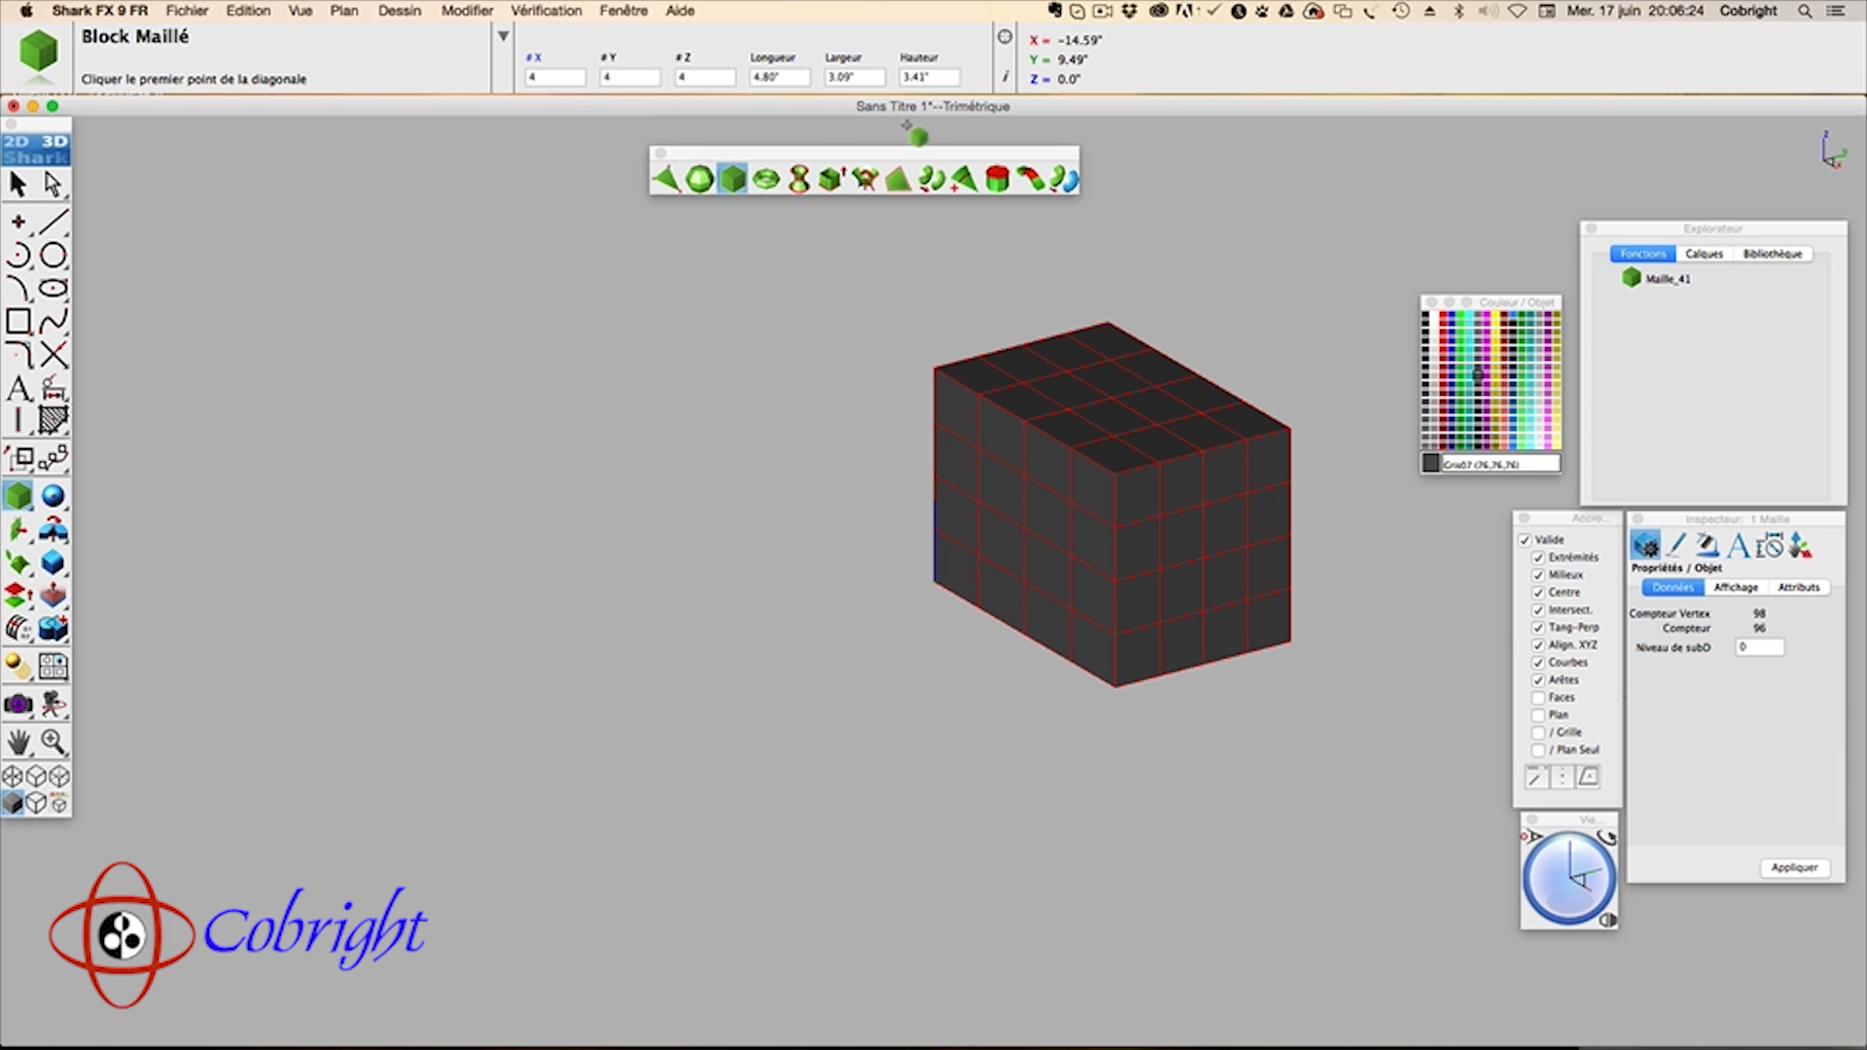
{"action": "left_click", "coordinate": [18, 183]}
{"action": "left_click", "coordinate": [335, 245]}
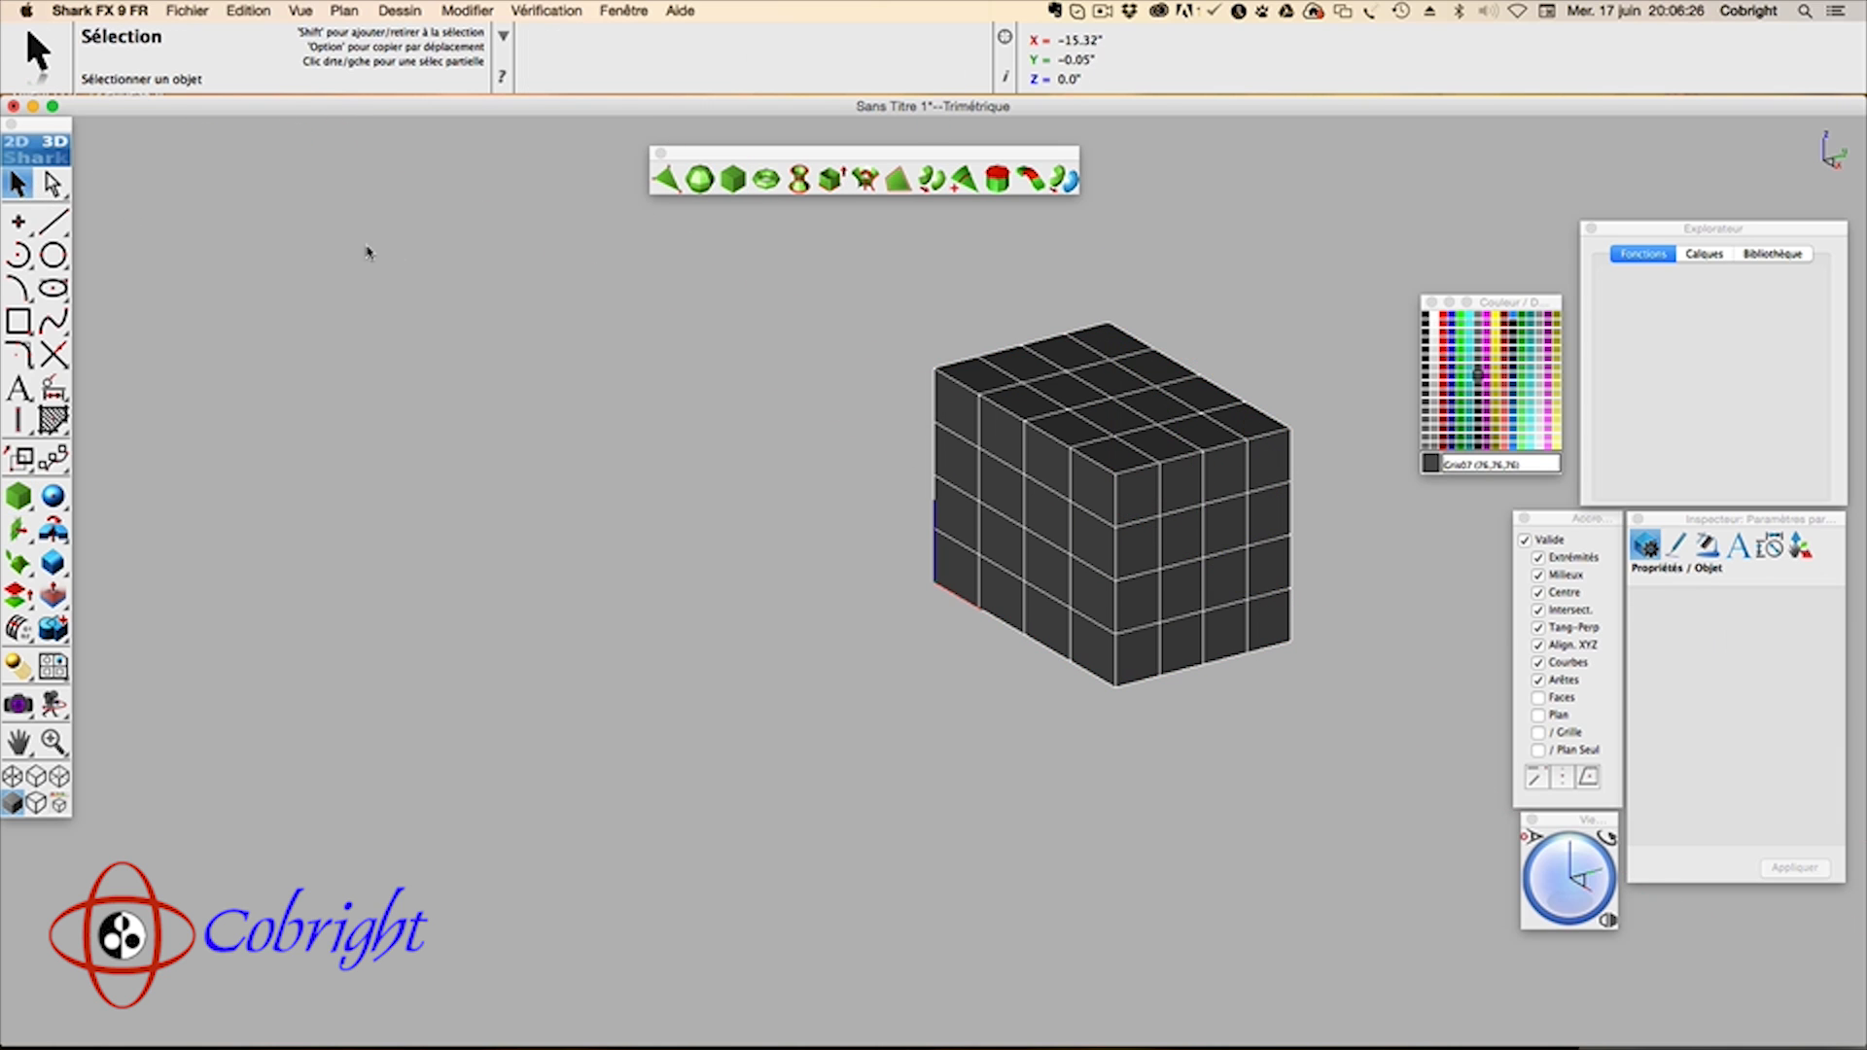
Step: Set the mesh block's divisions to 1 along the X, Y and Z axes
{"action": "left_click", "coordinate": [1144, 380]}
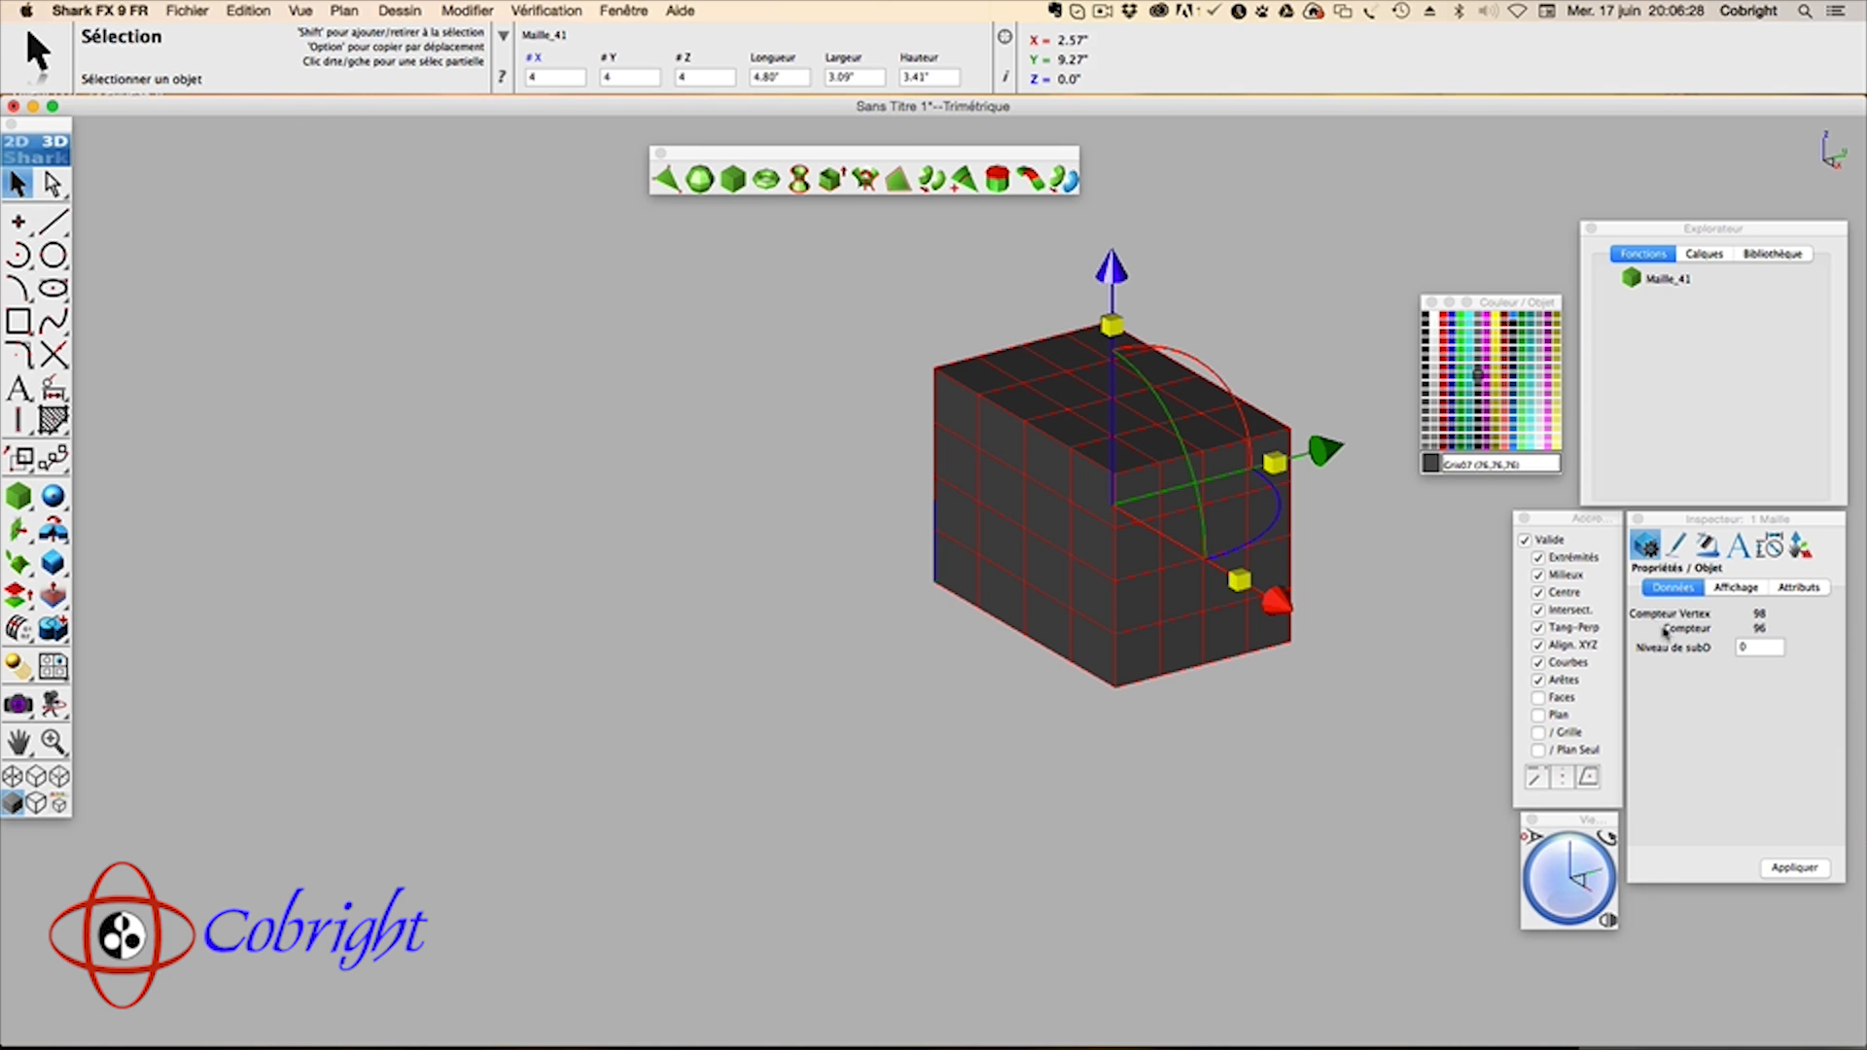
{"action": "left_click", "coordinate": [1693, 595]}
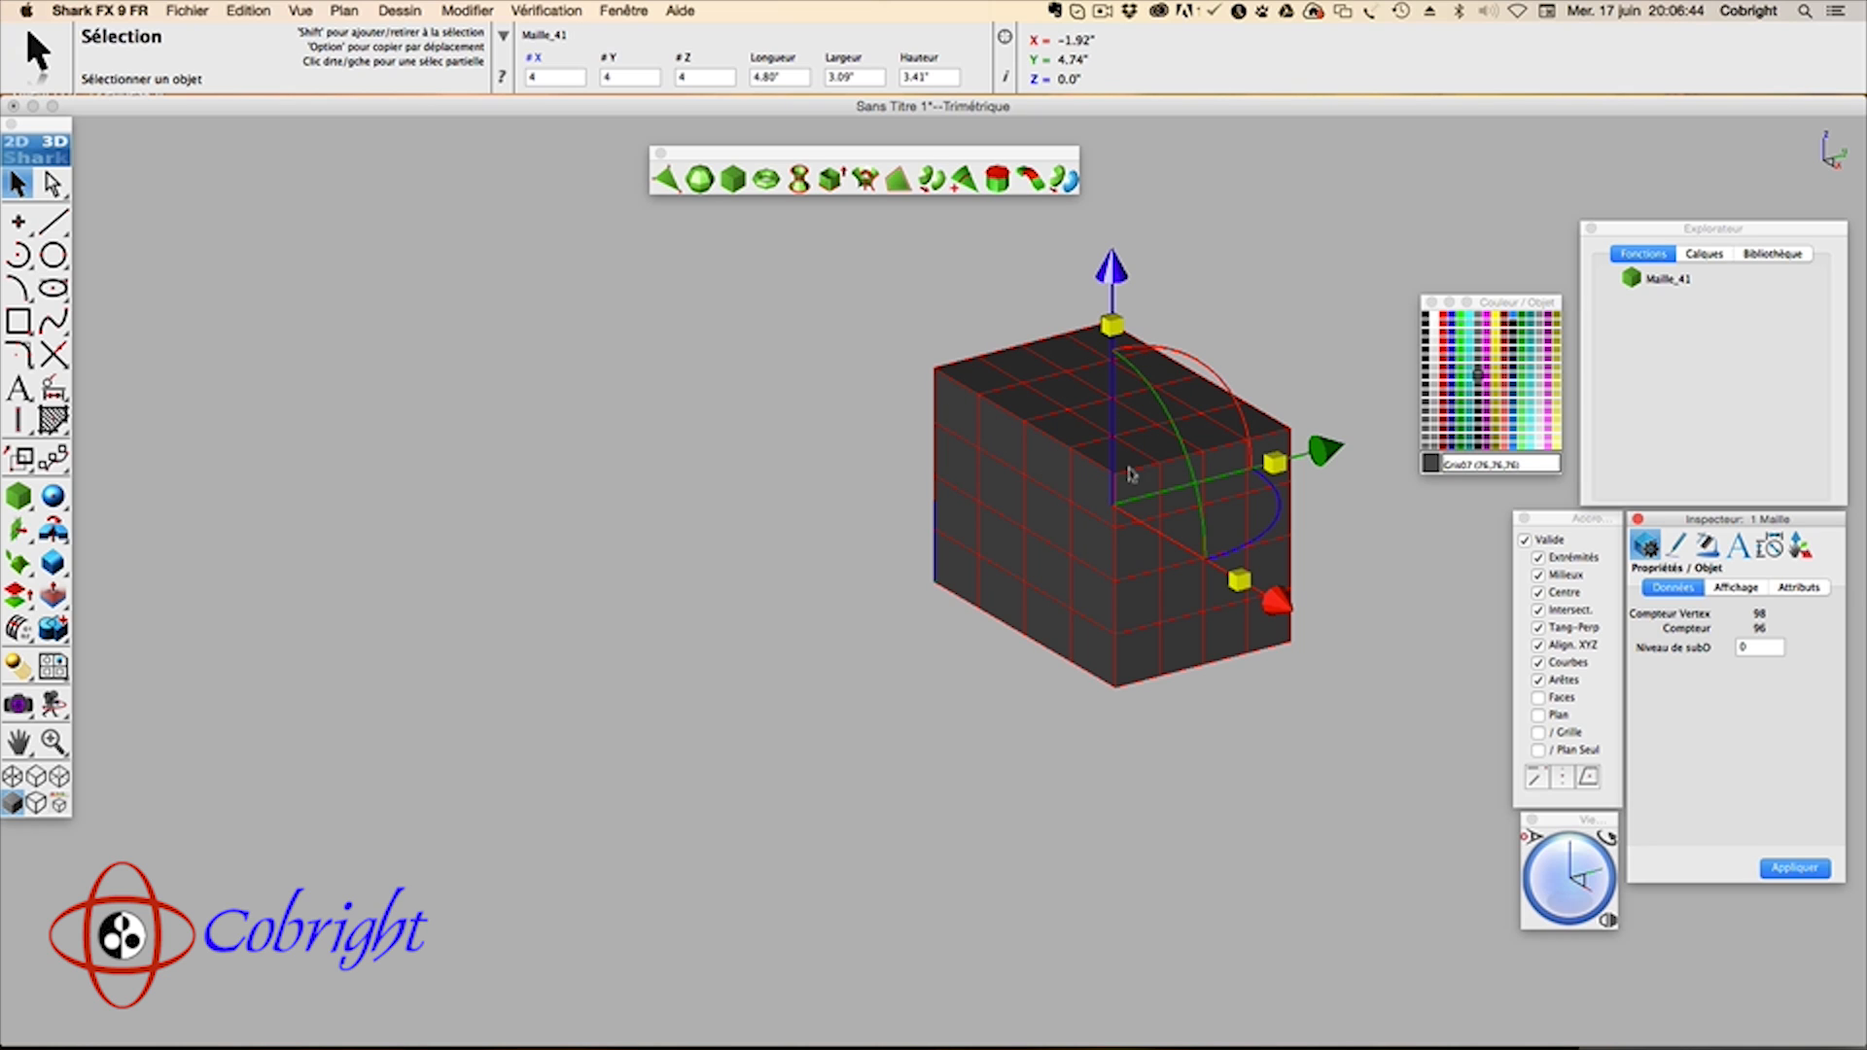
{"action": "left_click", "coordinate": [564, 80]}
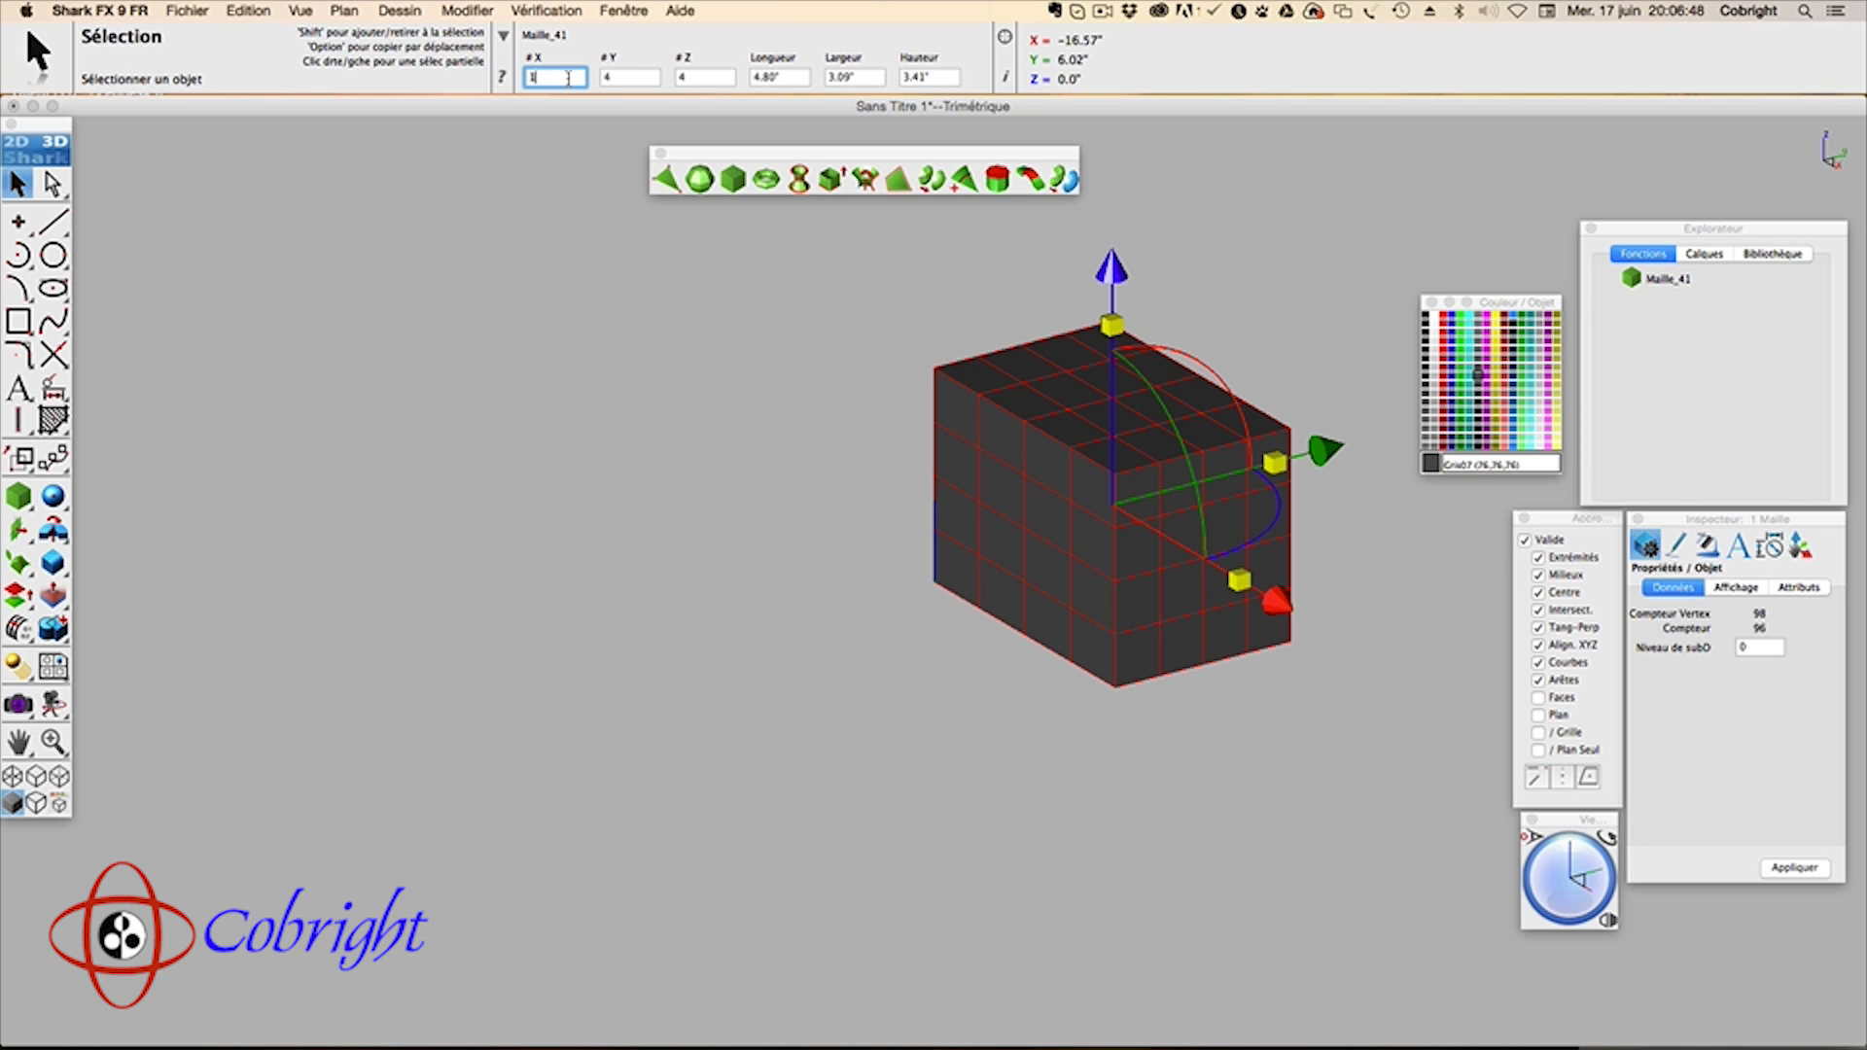
{"action": "key", "text": "Tab"}
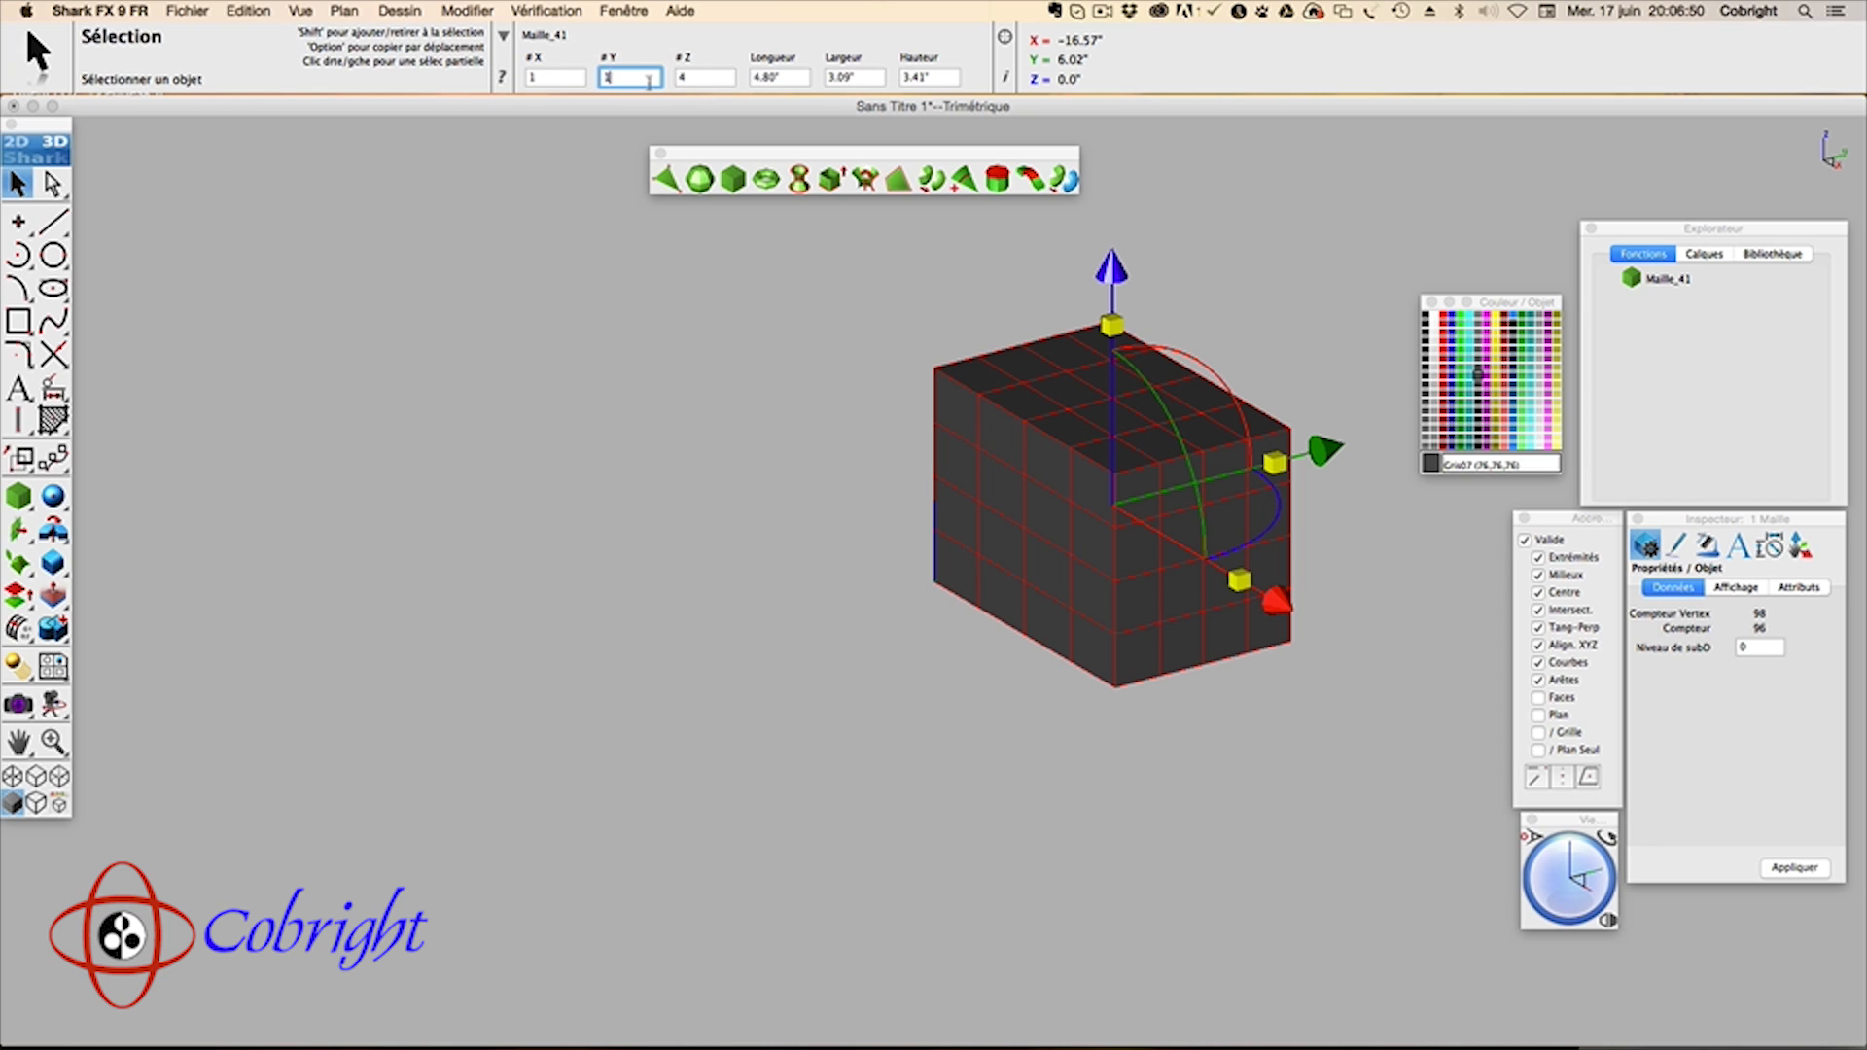
{"action": "type", "text": "1"}
{"action": "key", "text": "Tab"}
{"action": "type", "text": "1"}
{"action": "key", "text": "Return"}
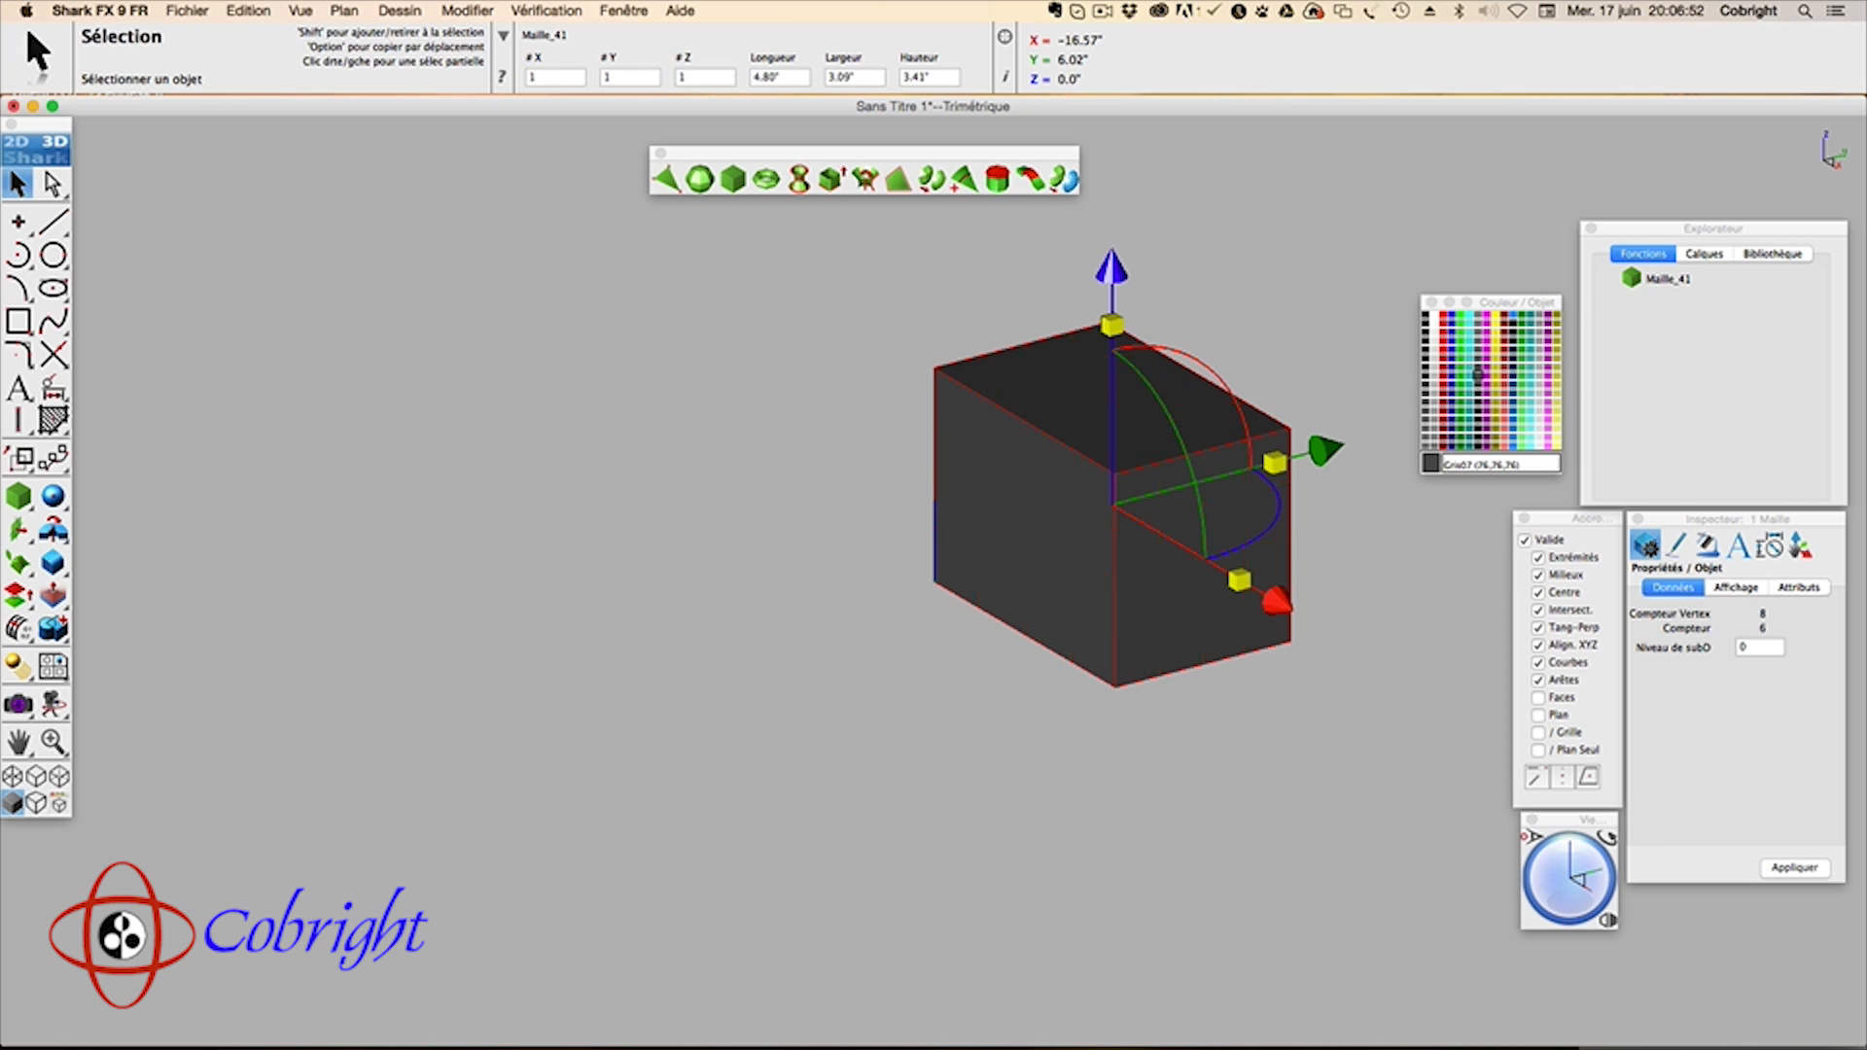
{"action": "left_click", "coordinate": [629, 258]}
Step: Smooth the single-division block with Catmull-Clark subdivision up to level 3
{"action": "middle_click_drag", "start_coordinate": [819, 428], "coordinate": [667, 460]}
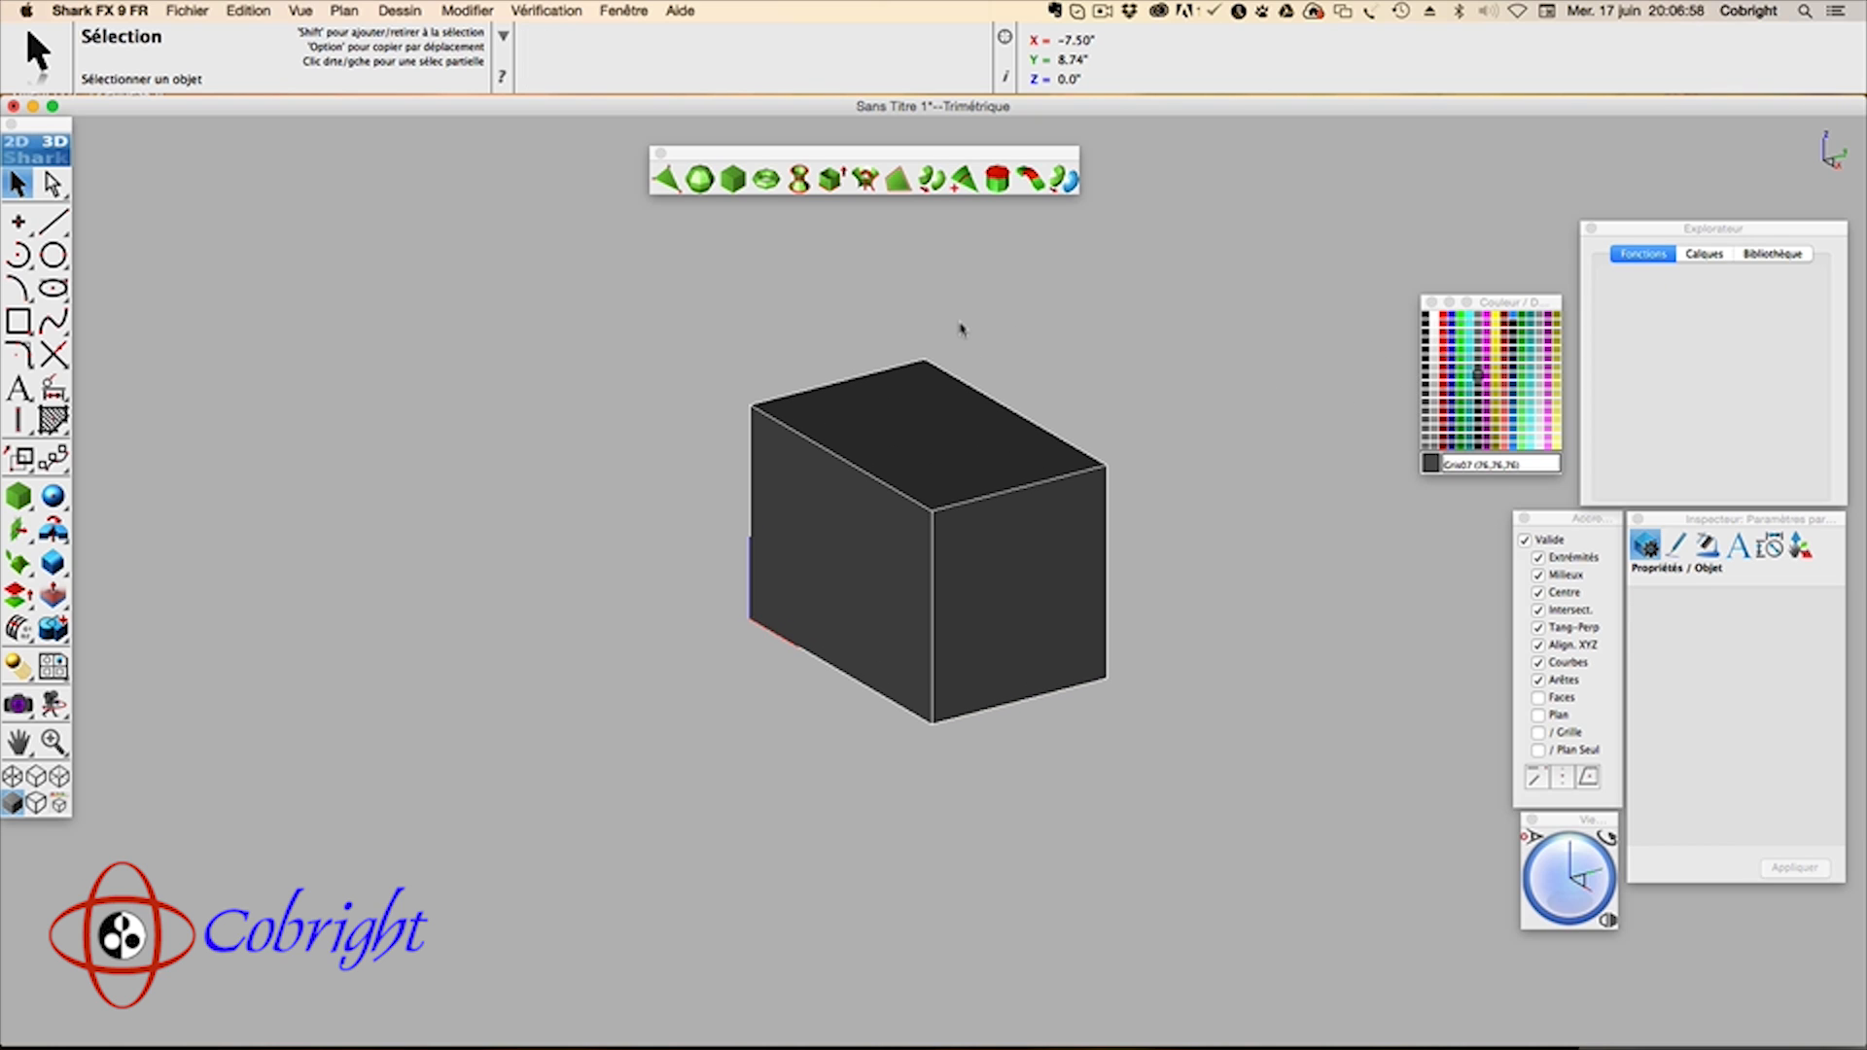
{"action": "mouse_move", "coordinate": [1553, 895]}
{"action": "left_mouse_down"}
{"action": "mouse_move", "coordinate": [1584, 872]}
{"action": "mouse_move", "coordinate": [1556, 888]}
{"action": "left_mouse_up"}
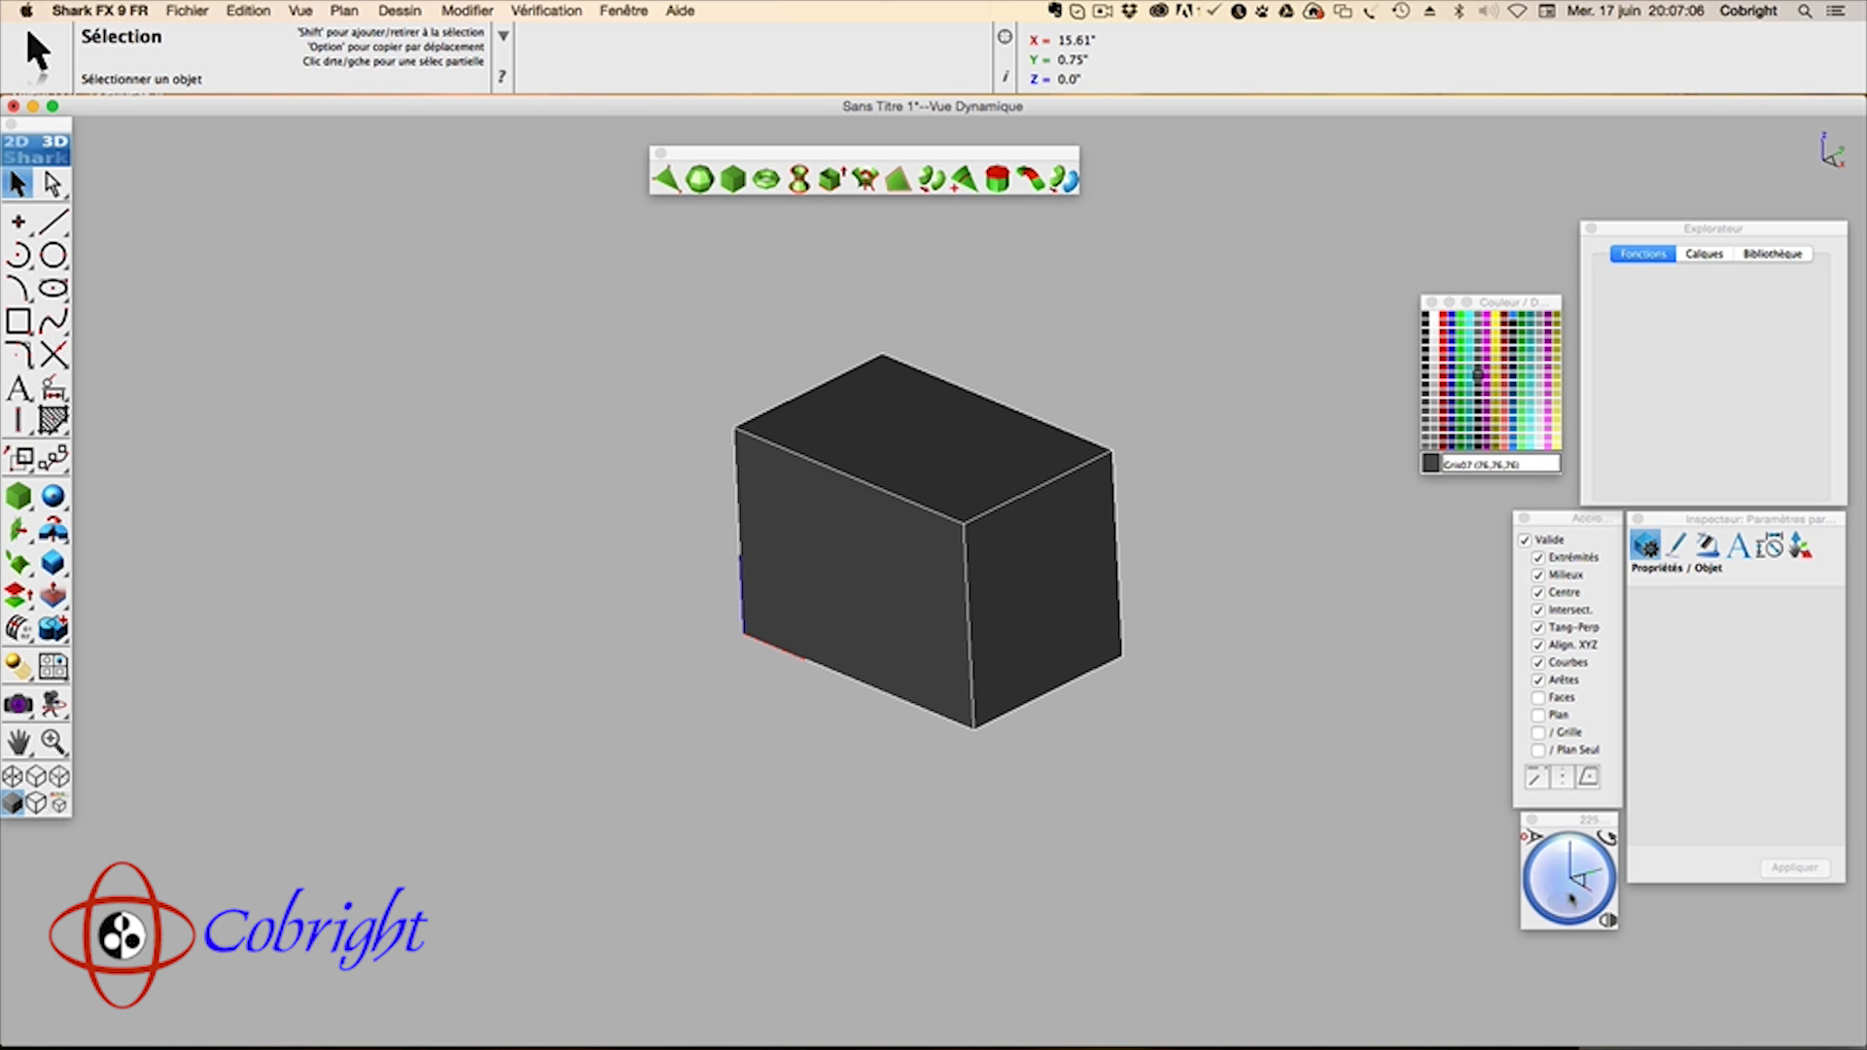
{"action": "mouse_move", "coordinate": [1573, 902]}
{"action": "left_mouse_down"}
{"action": "mouse_move", "coordinate": [1580, 875]}
{"action": "mouse_move", "coordinate": [1577, 889]}
{"action": "left_mouse_up"}
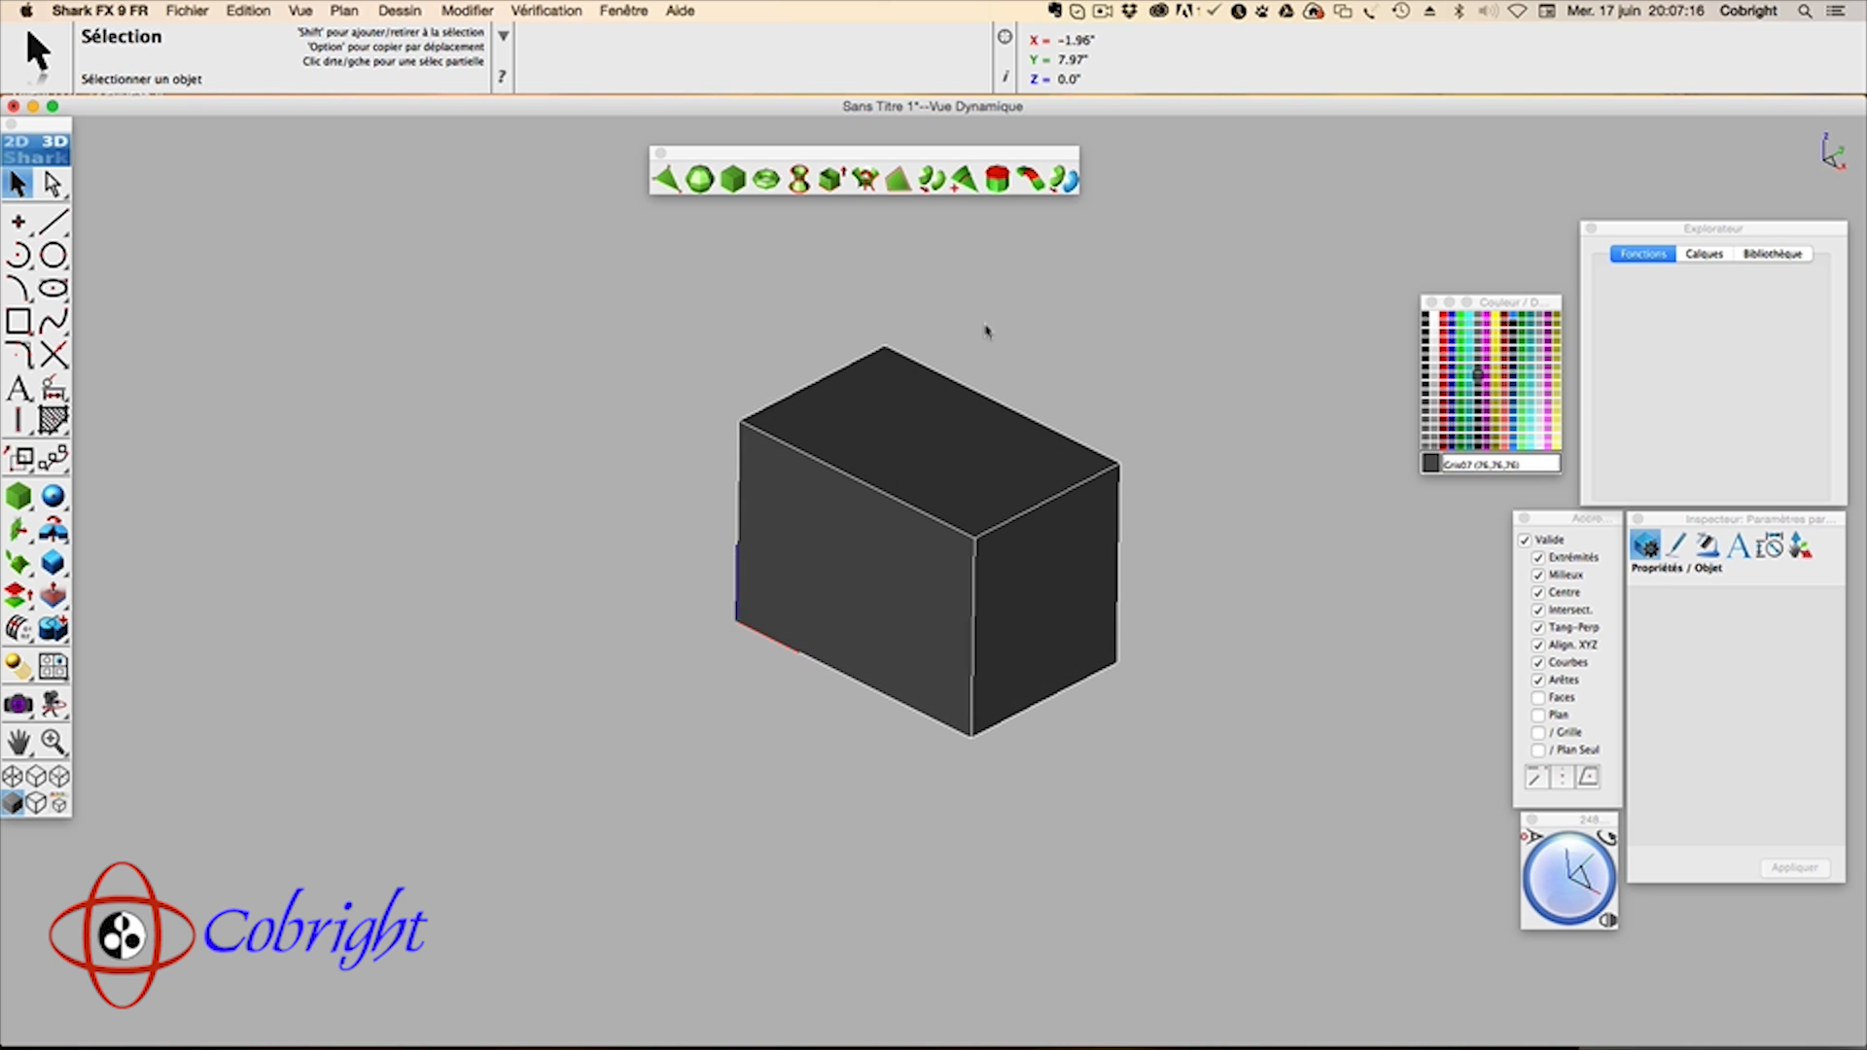
{"action": "left_click", "coordinate": [931, 179]}
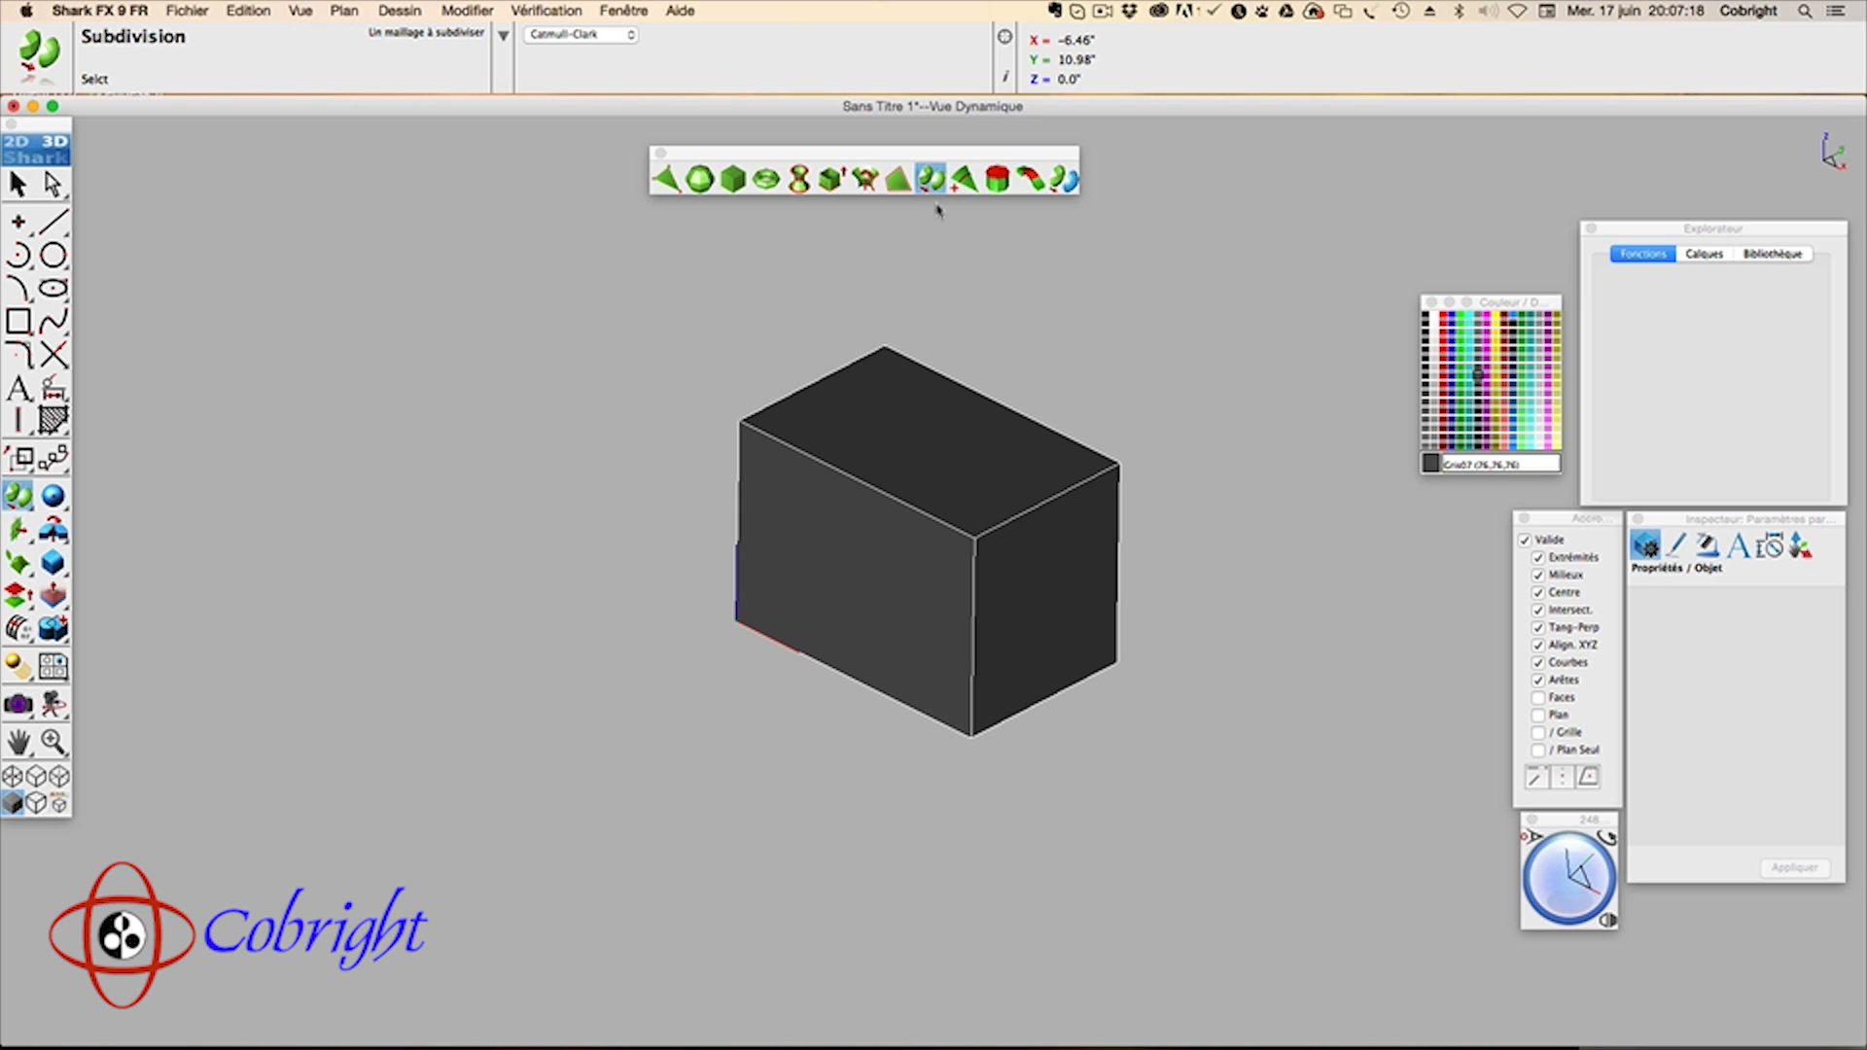
{"action": "left_click", "coordinate": [920, 455]}
{"action": "left_click", "coordinate": [919, 457]}
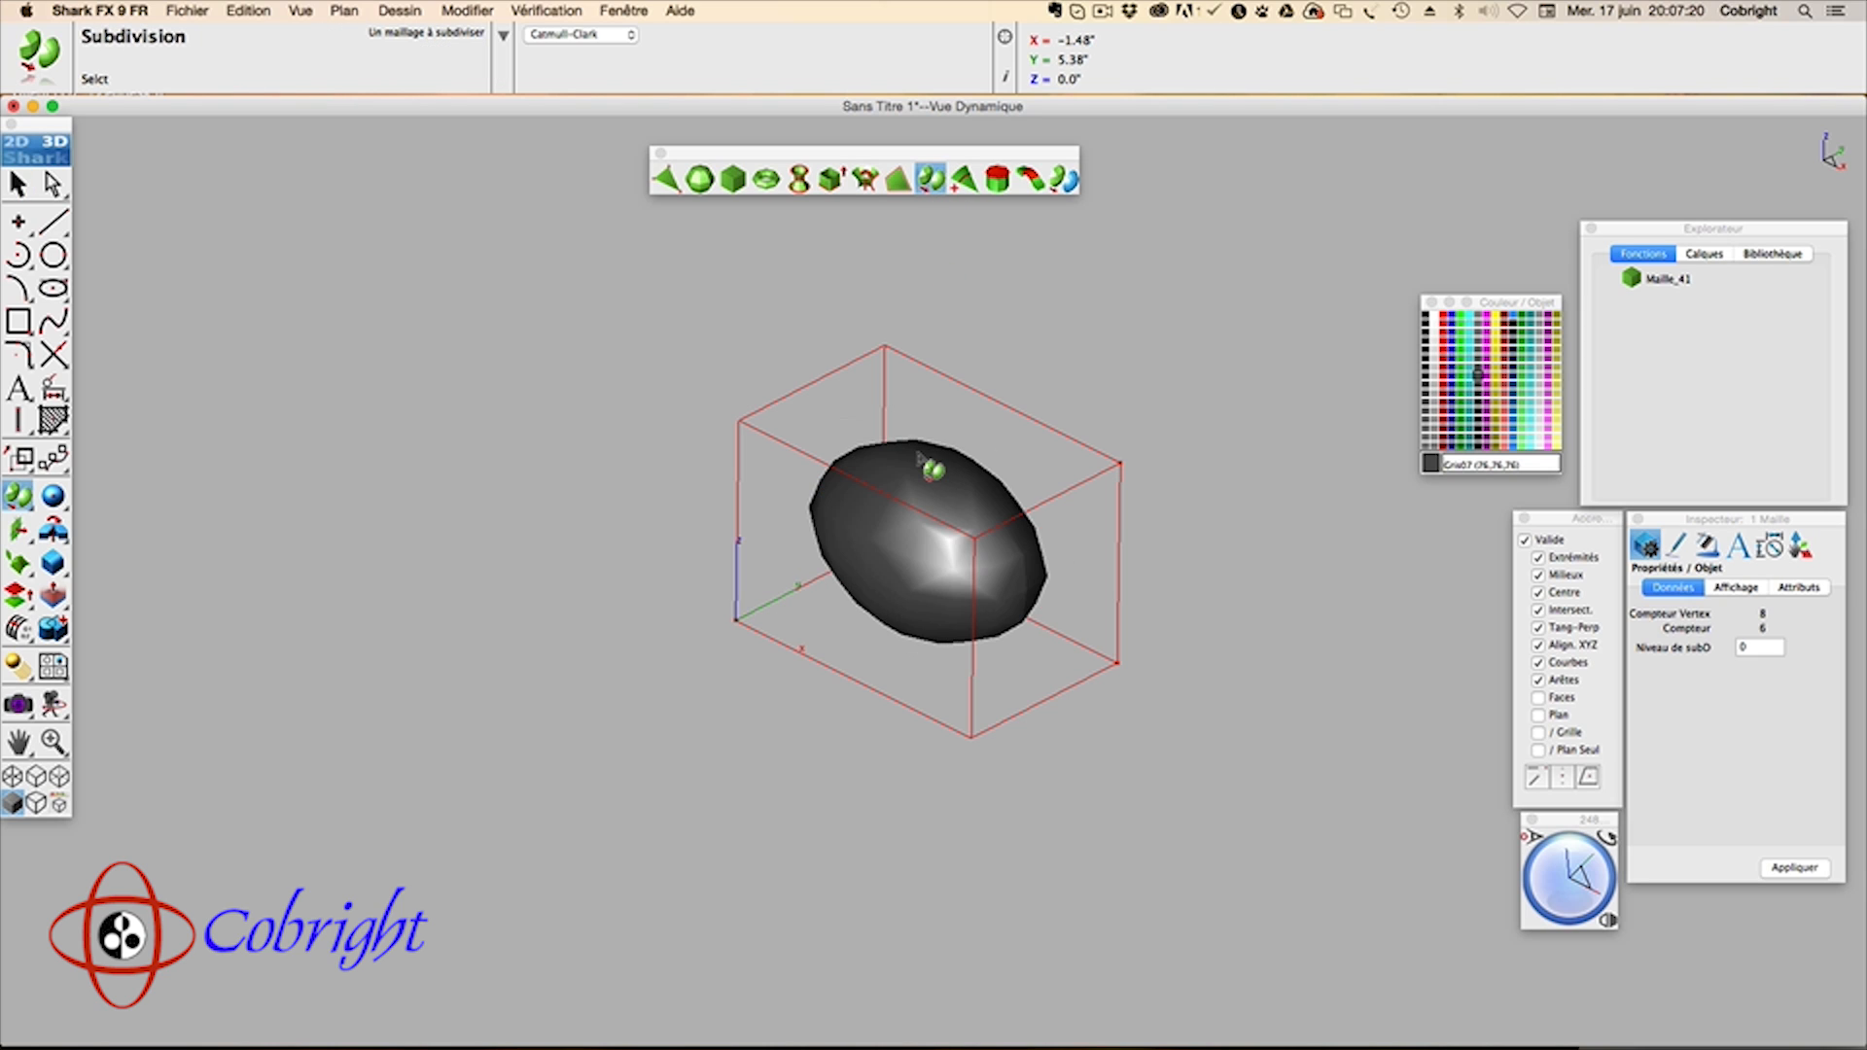
{"action": "left_click", "coordinate": [919, 458]}
{"action": "left_click", "coordinate": [919, 457]}
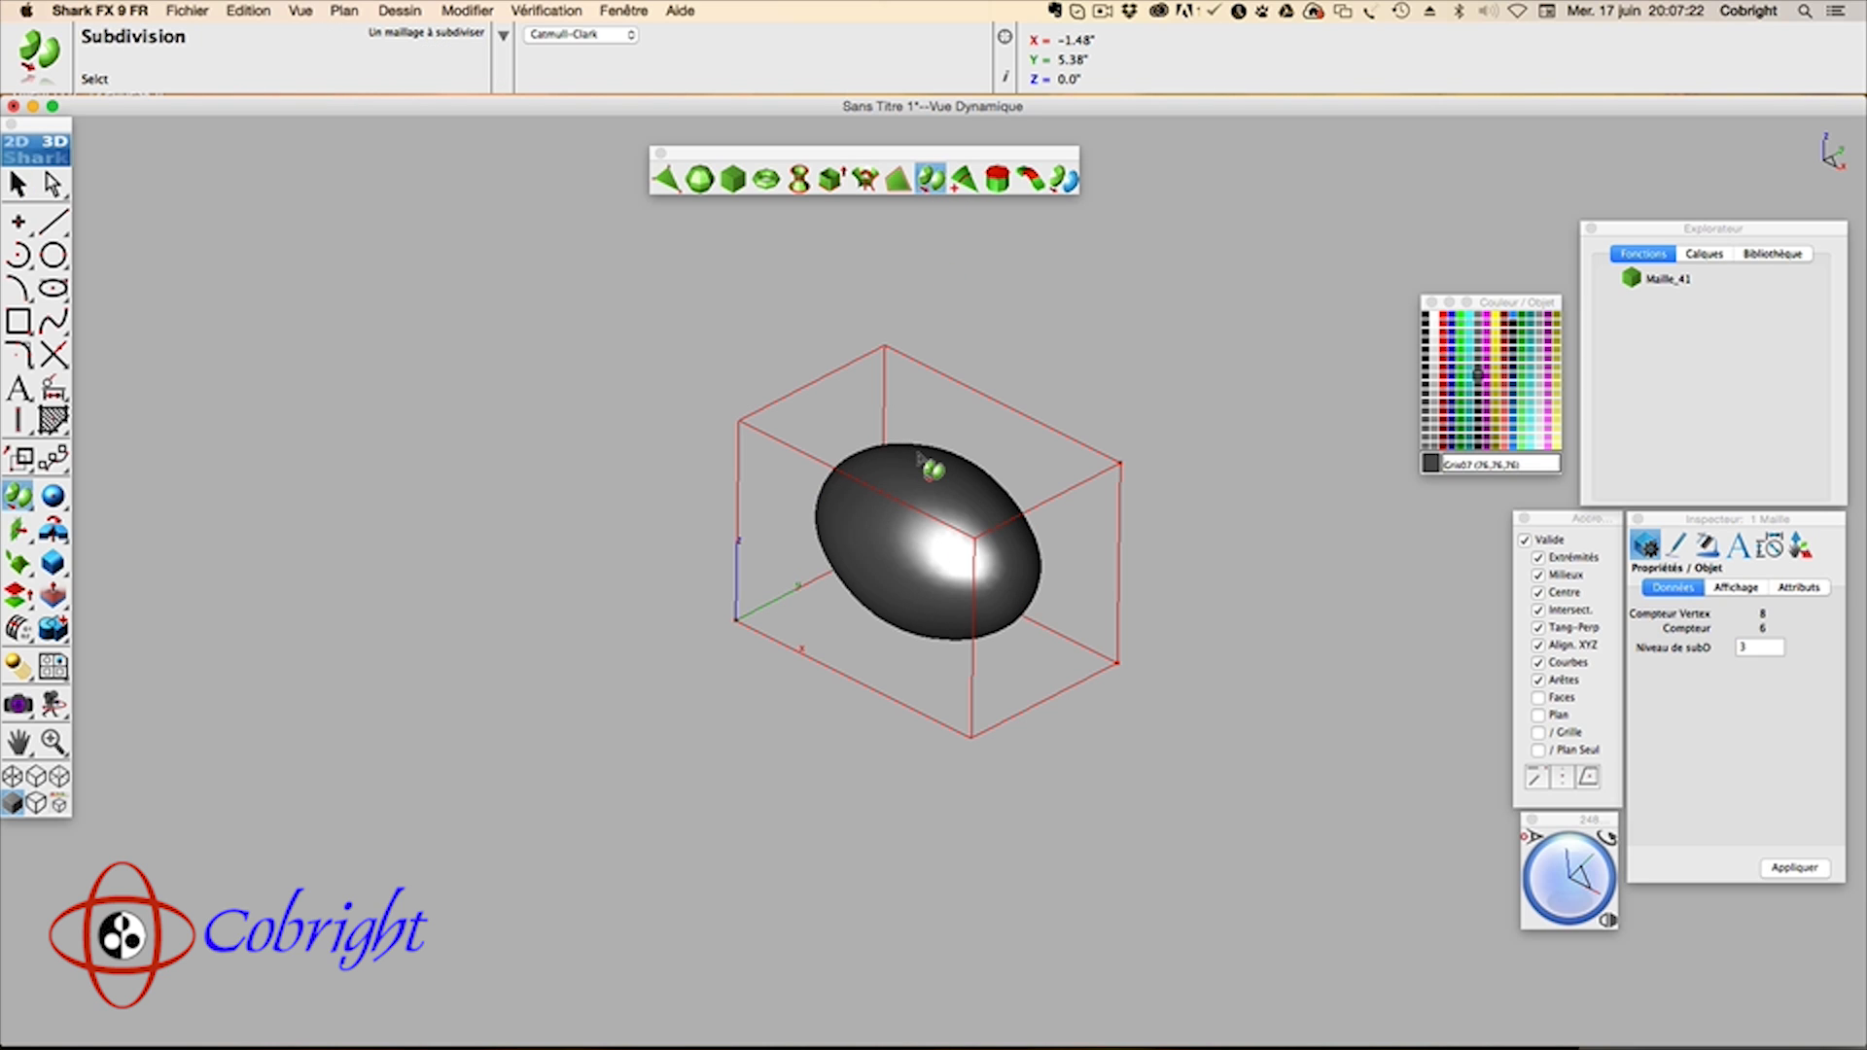
Step: Set the block's subdivision level to 0
{"action": "left_click_drag", "start_coordinate": [1532, 861], "coordinate": [1550, 899]}
{"action": "left_click", "coordinate": [1749, 652]}
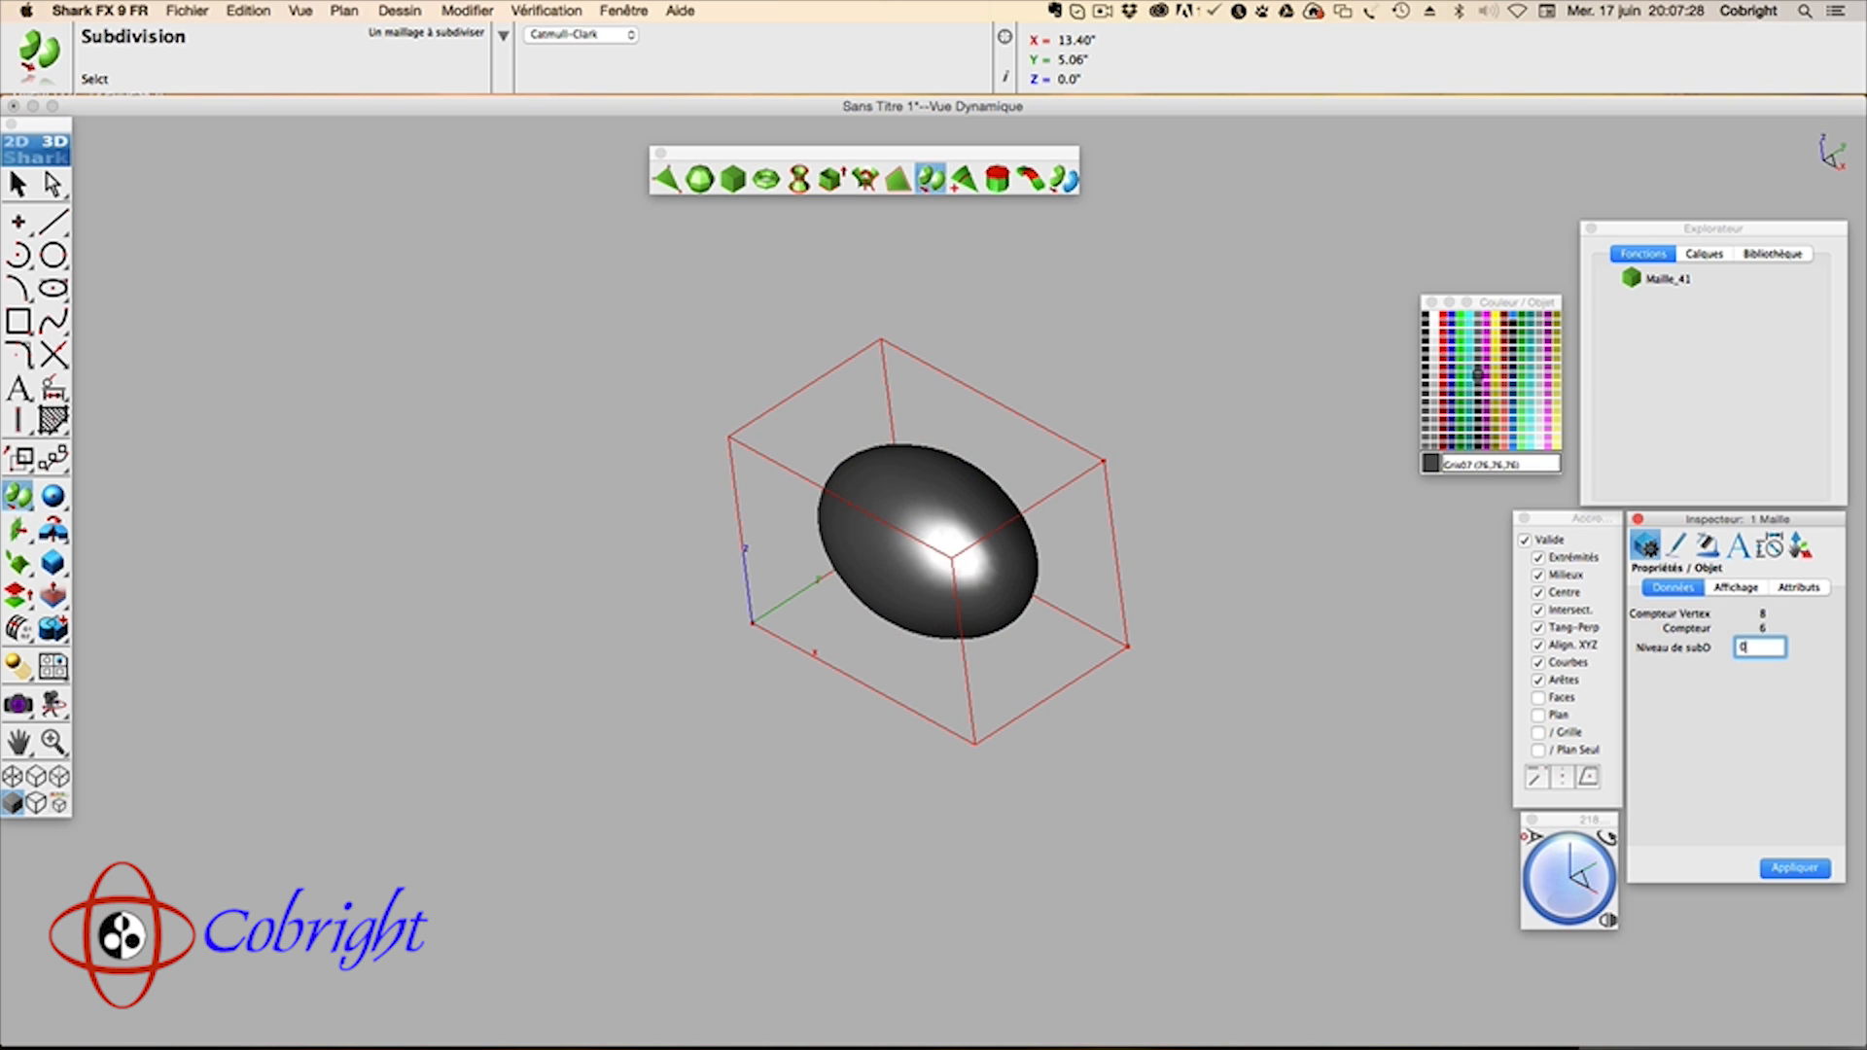
{"action": "key", "text": "Return"}
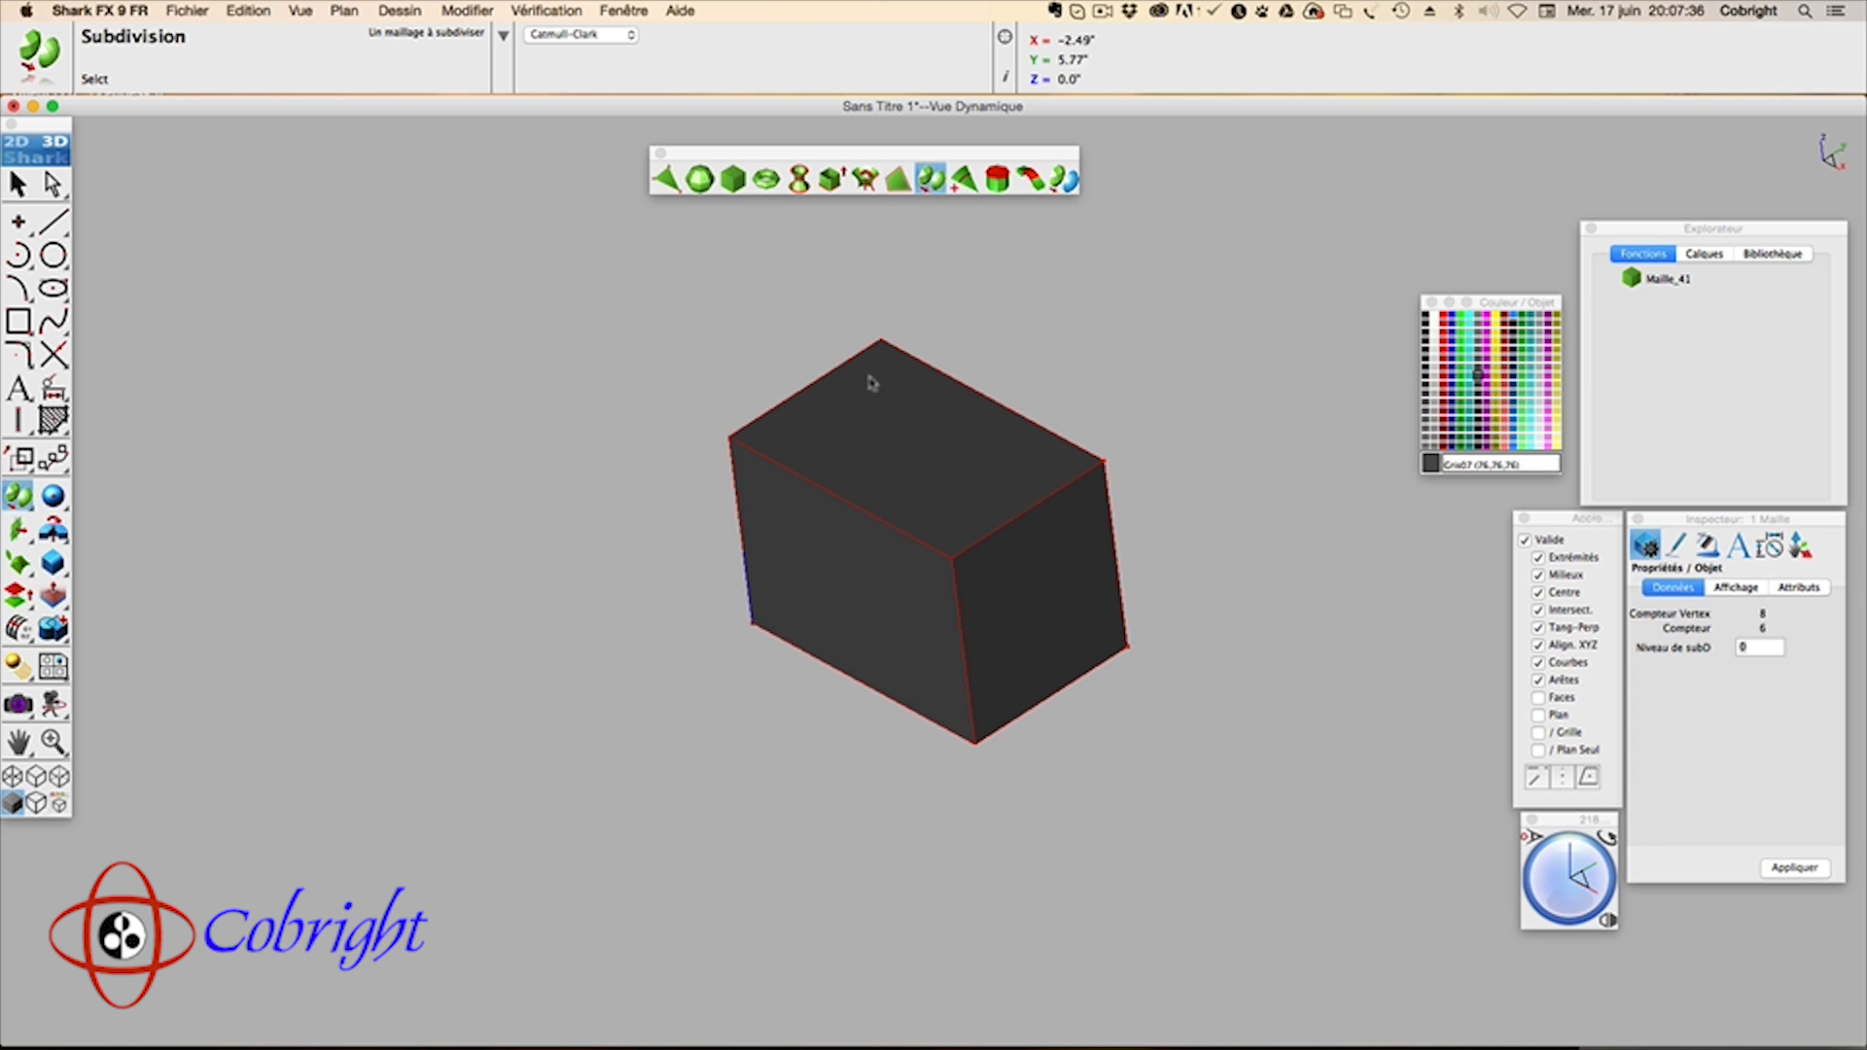
Step: Try moving one upper corner vertex of the block up about 1.49" along its vertical axis, and undo the move
{"action": "left_click", "coordinate": [16, 183]}
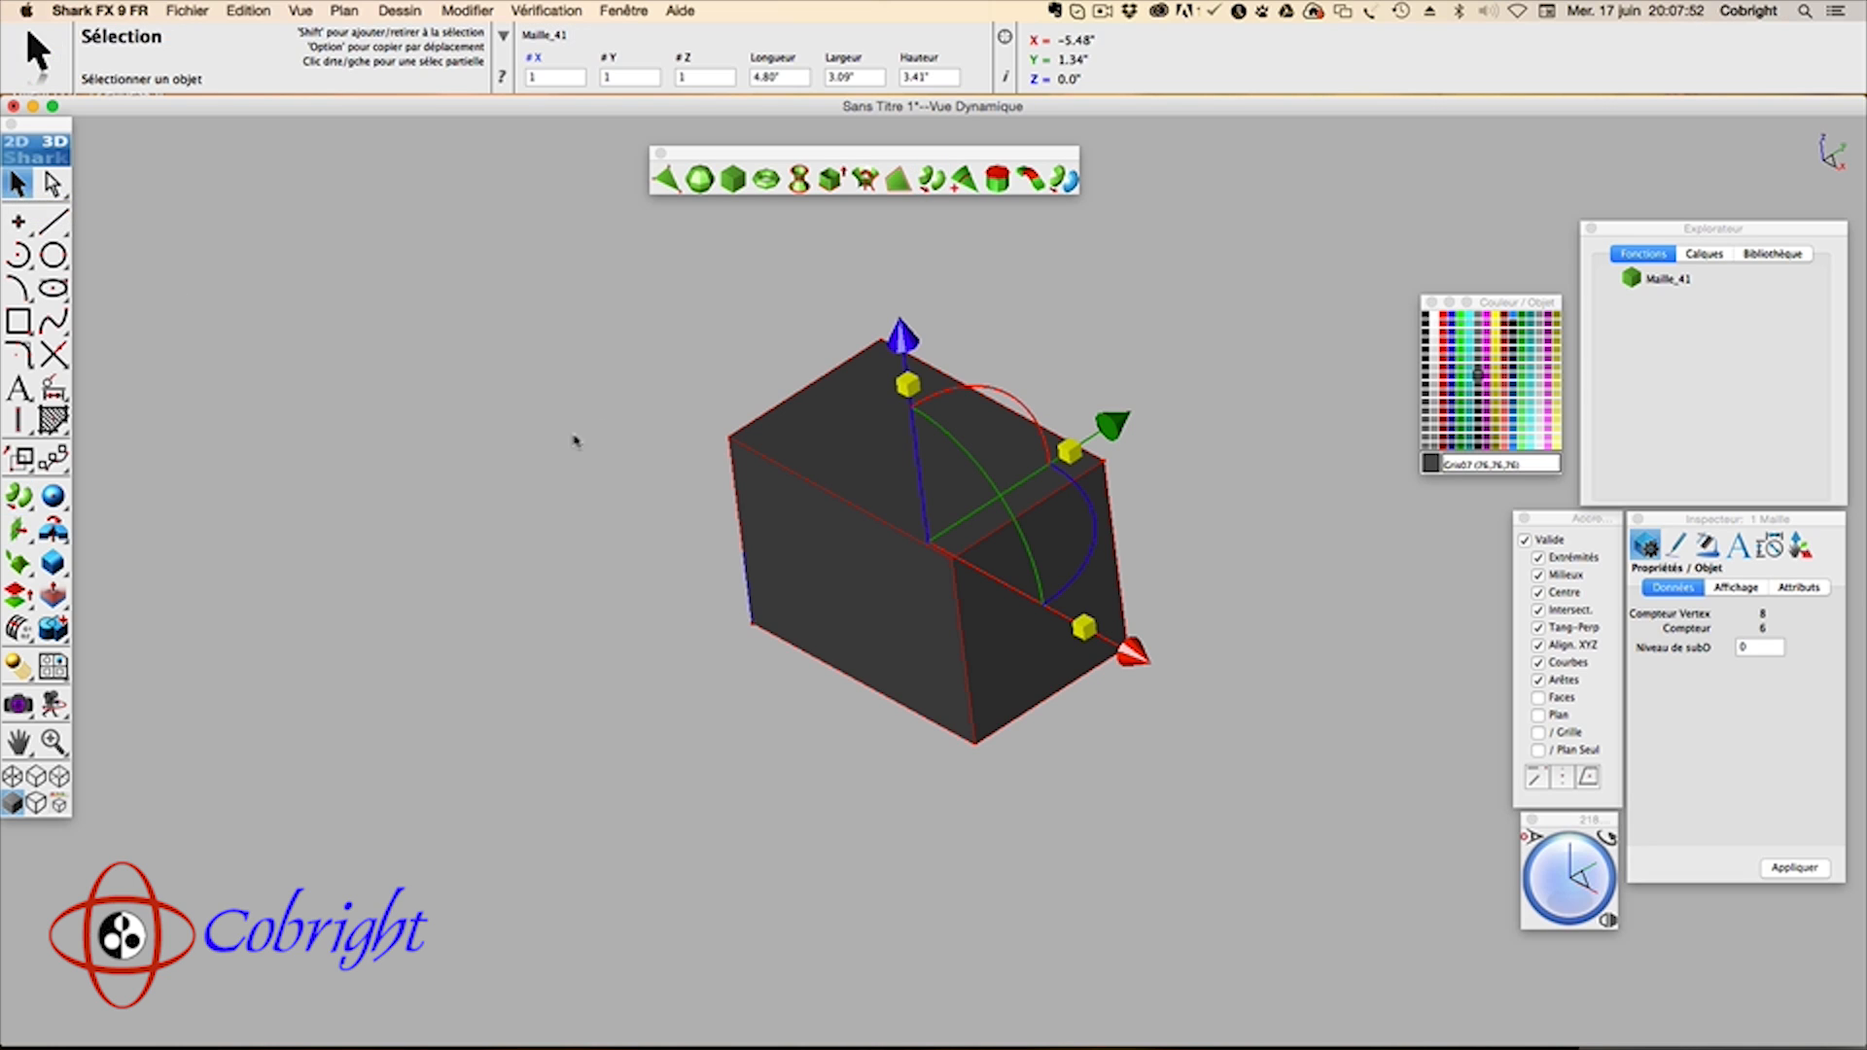
{"action": "left_click_drag", "start_coordinate": [683, 398], "coordinate": [761, 491]}
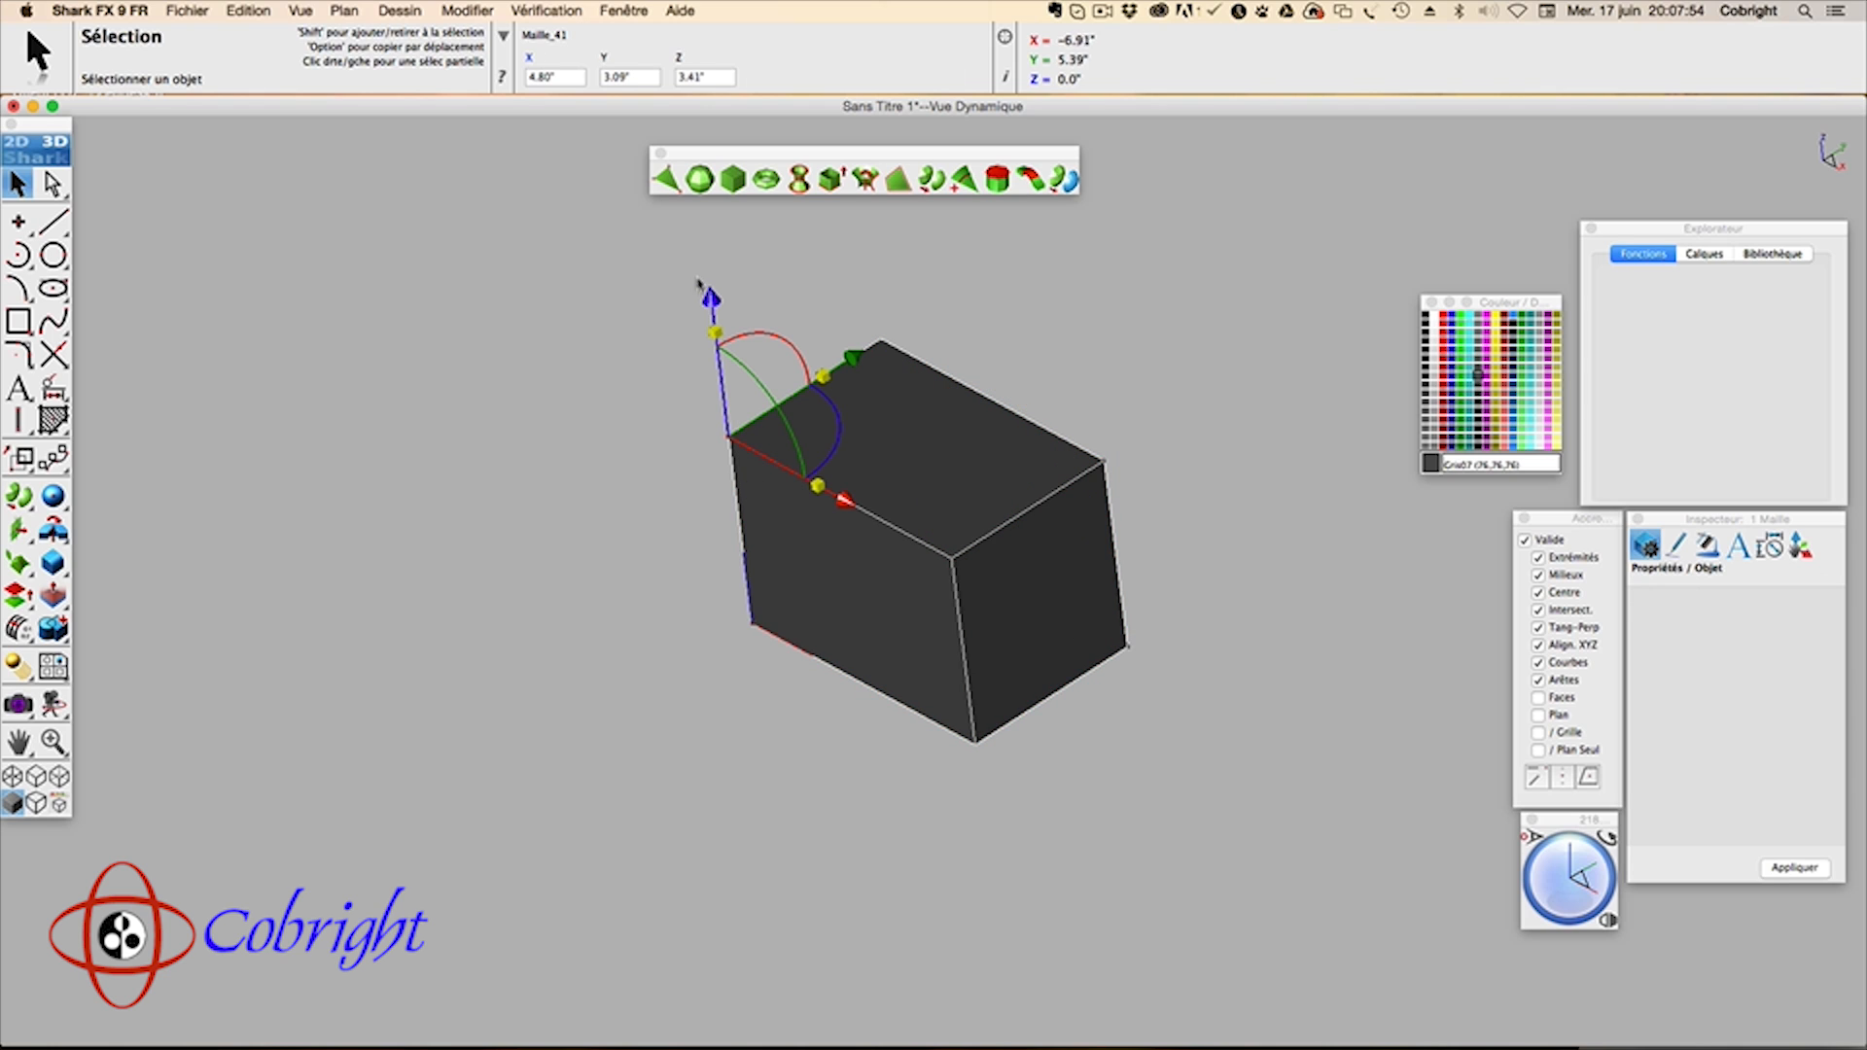
{"action": "left_click_drag", "start_coordinate": [699, 286], "coordinate": [696, 215]}
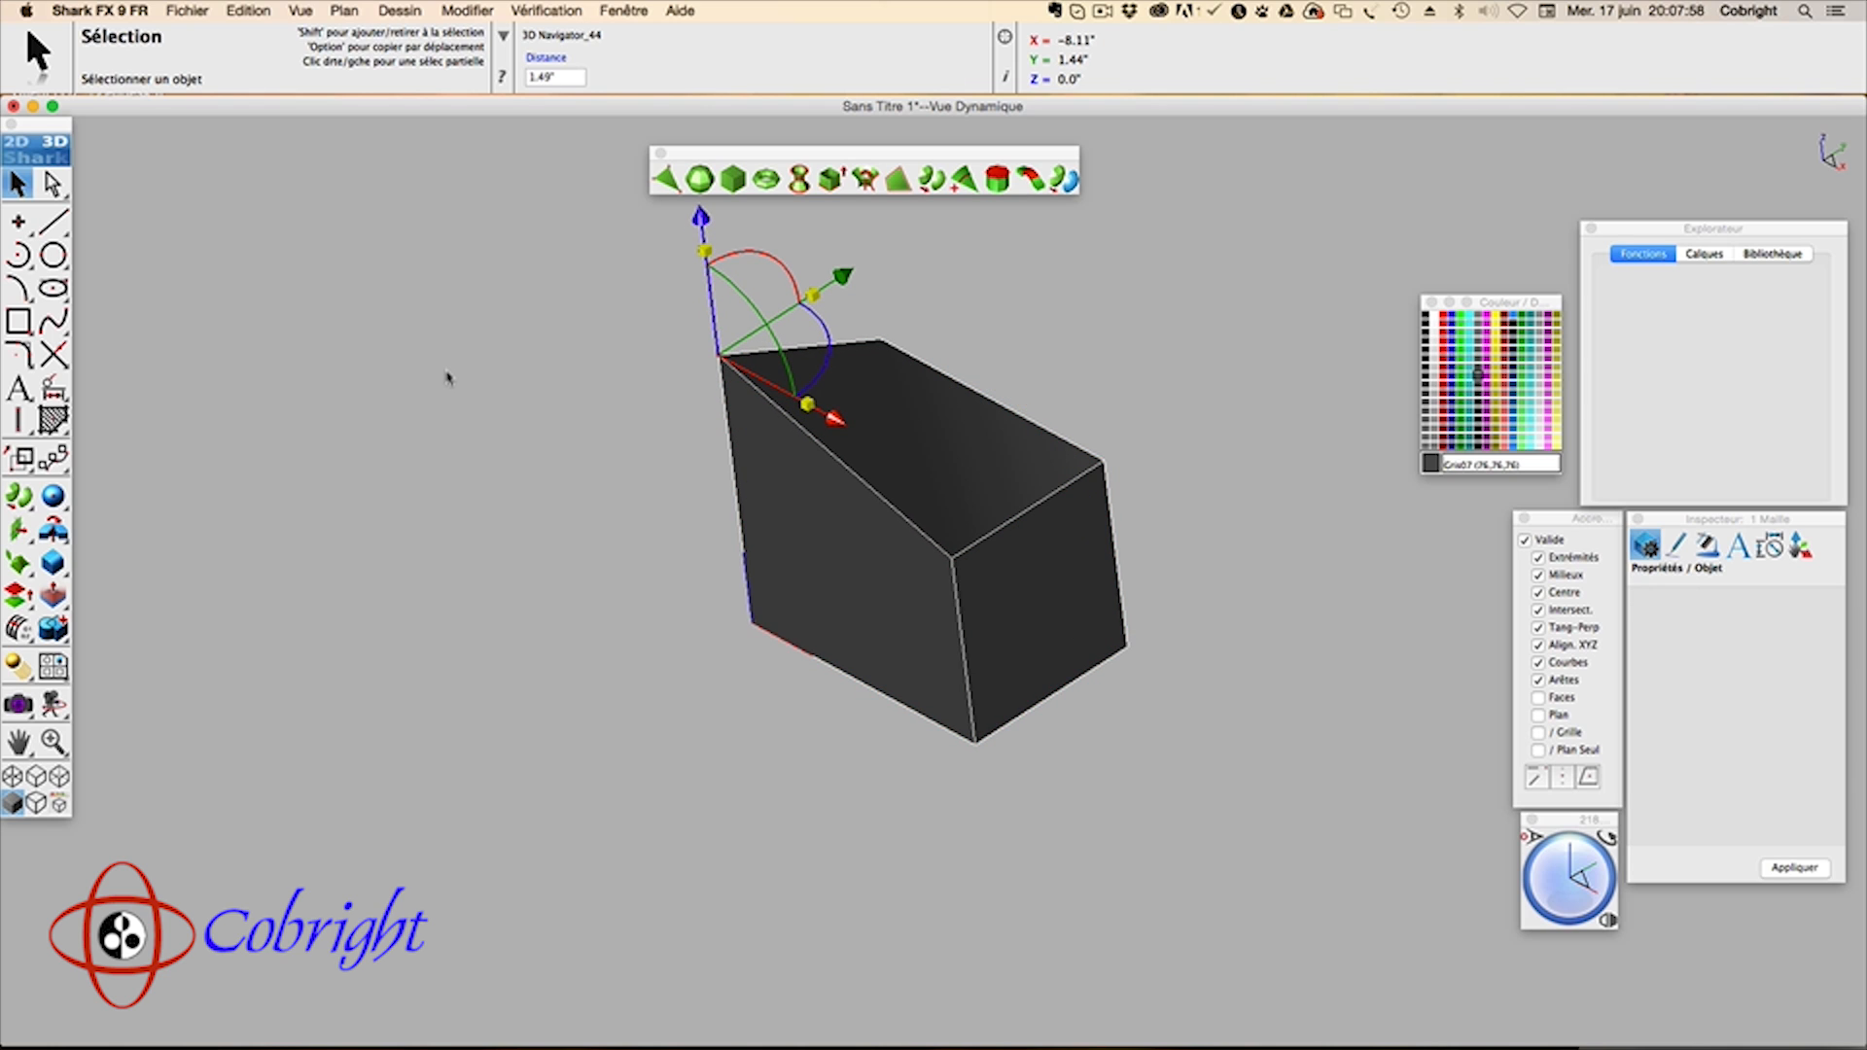
{"action": "key", "text": "super+z"}
{"action": "left_click", "coordinate": [1125, 383]}
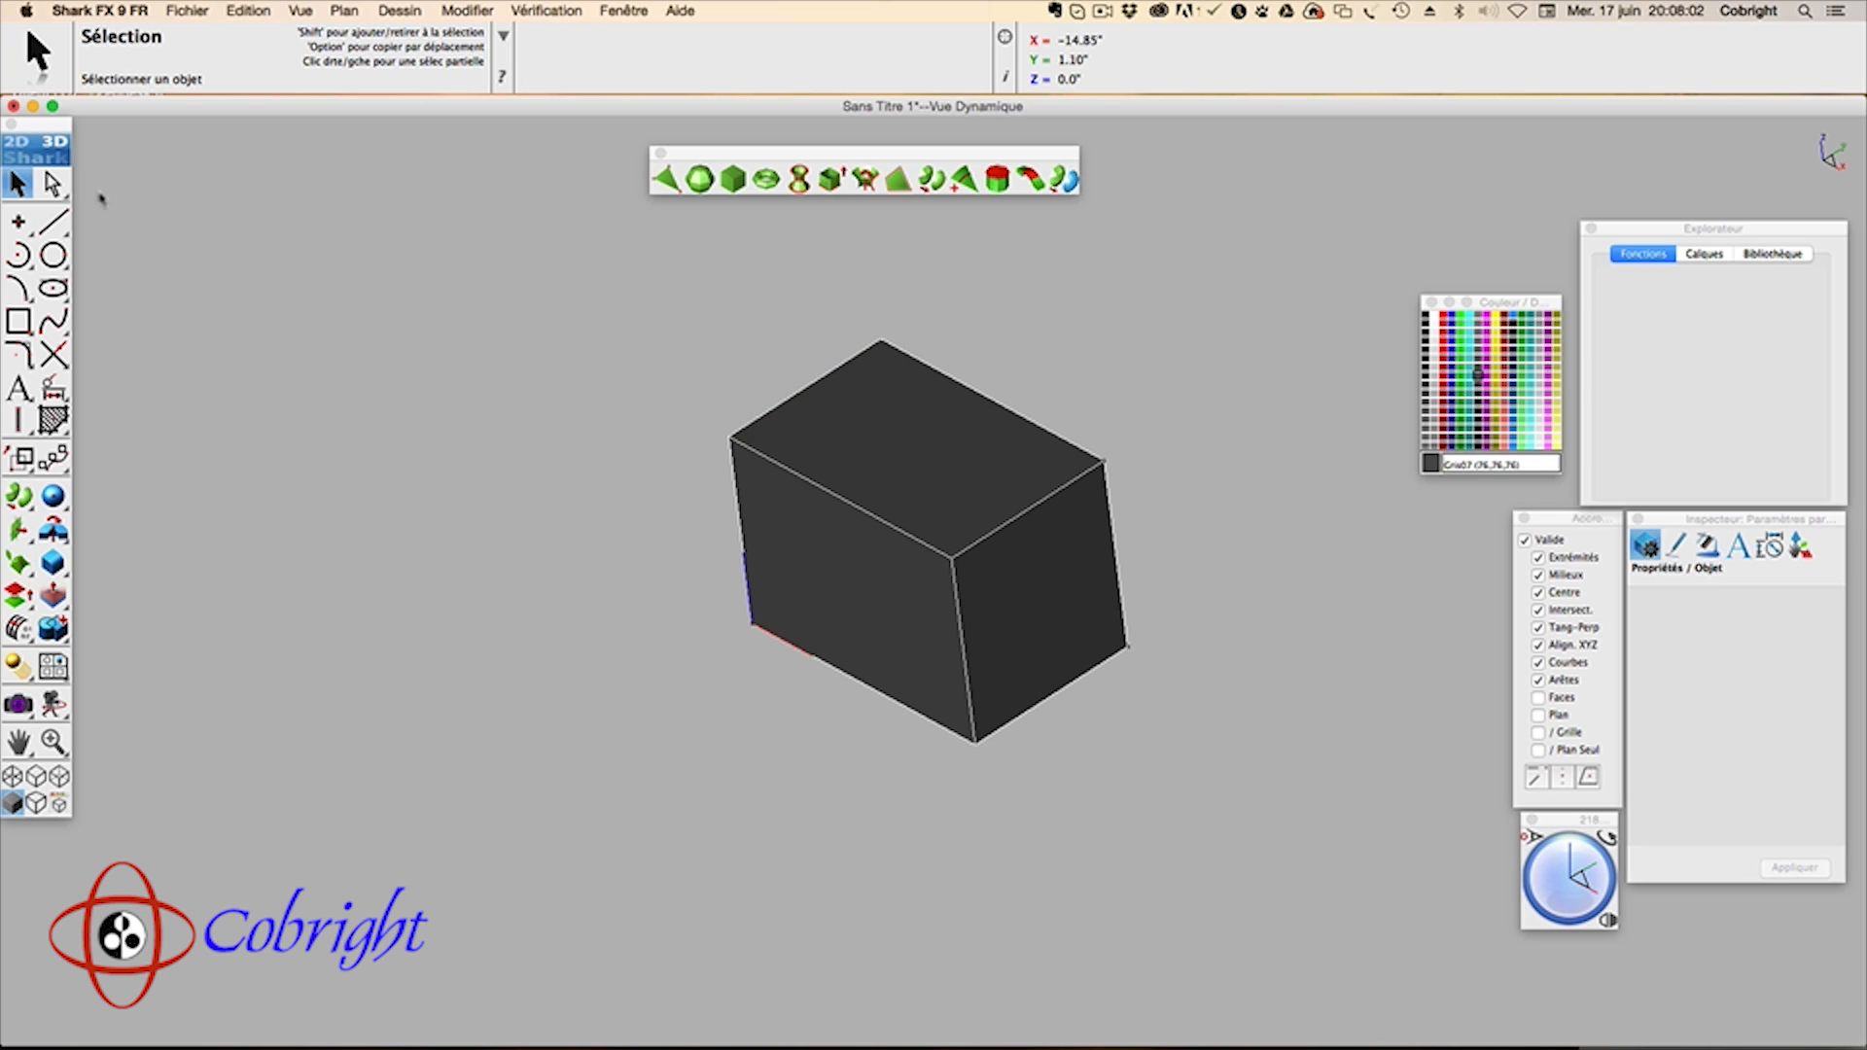
Step: With detail selection, extrude the block's top face upward as a copy by about 2.93"
{"action": "left_click", "coordinate": [64, 186]}
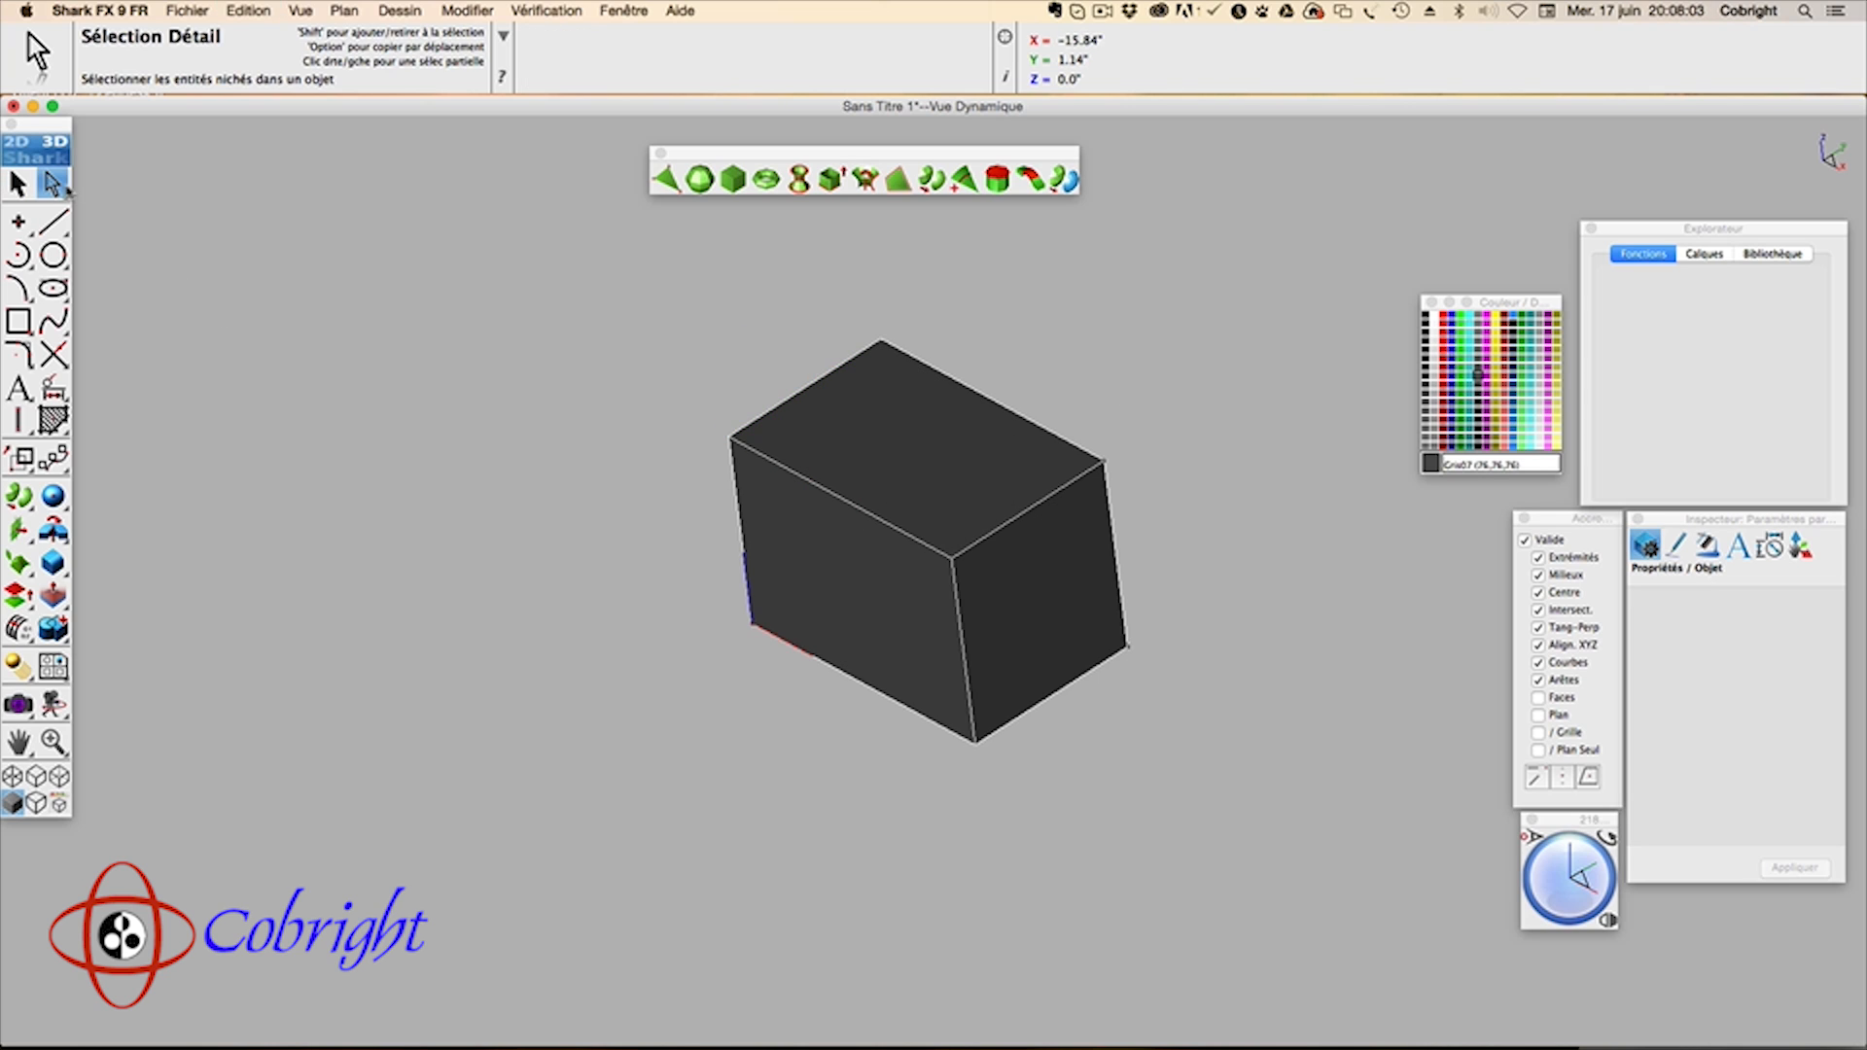
{"action": "left_click", "coordinate": [858, 427]}
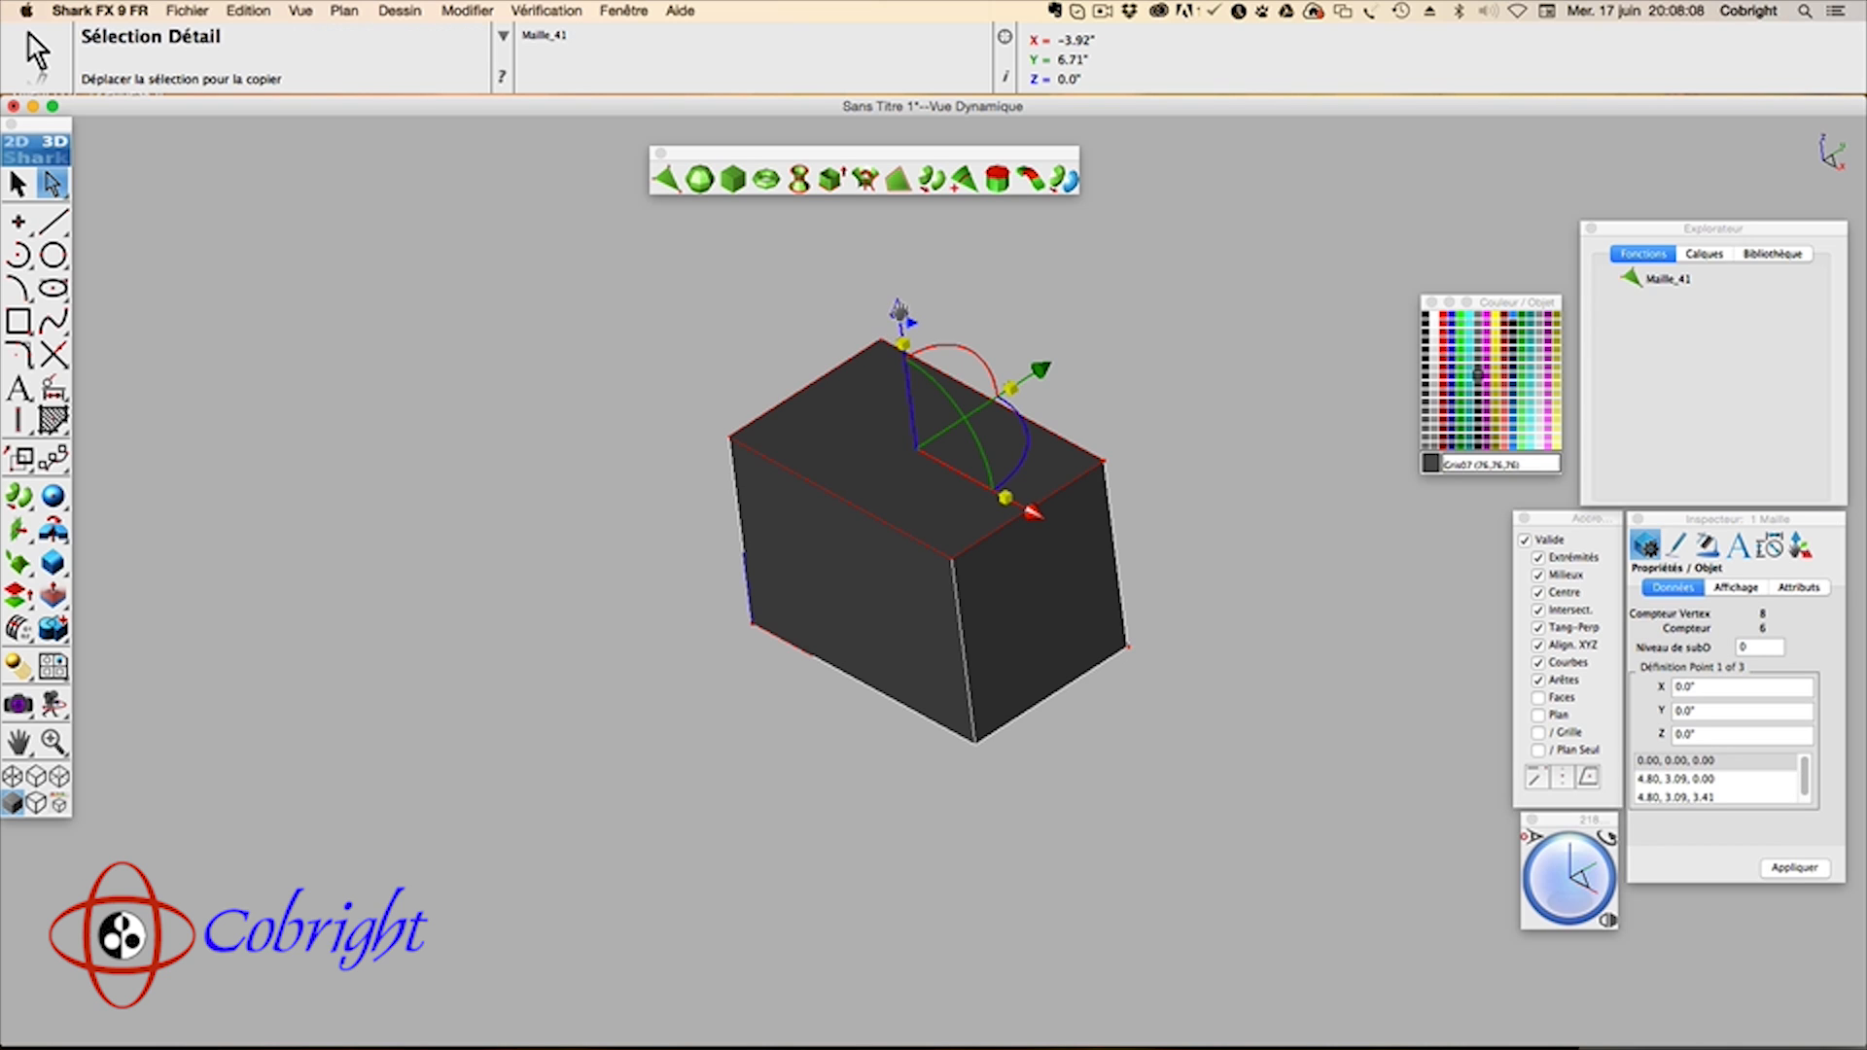
{"action": "left_click_drag", "start_coordinate": [898, 310], "coordinate": [879, 151]}
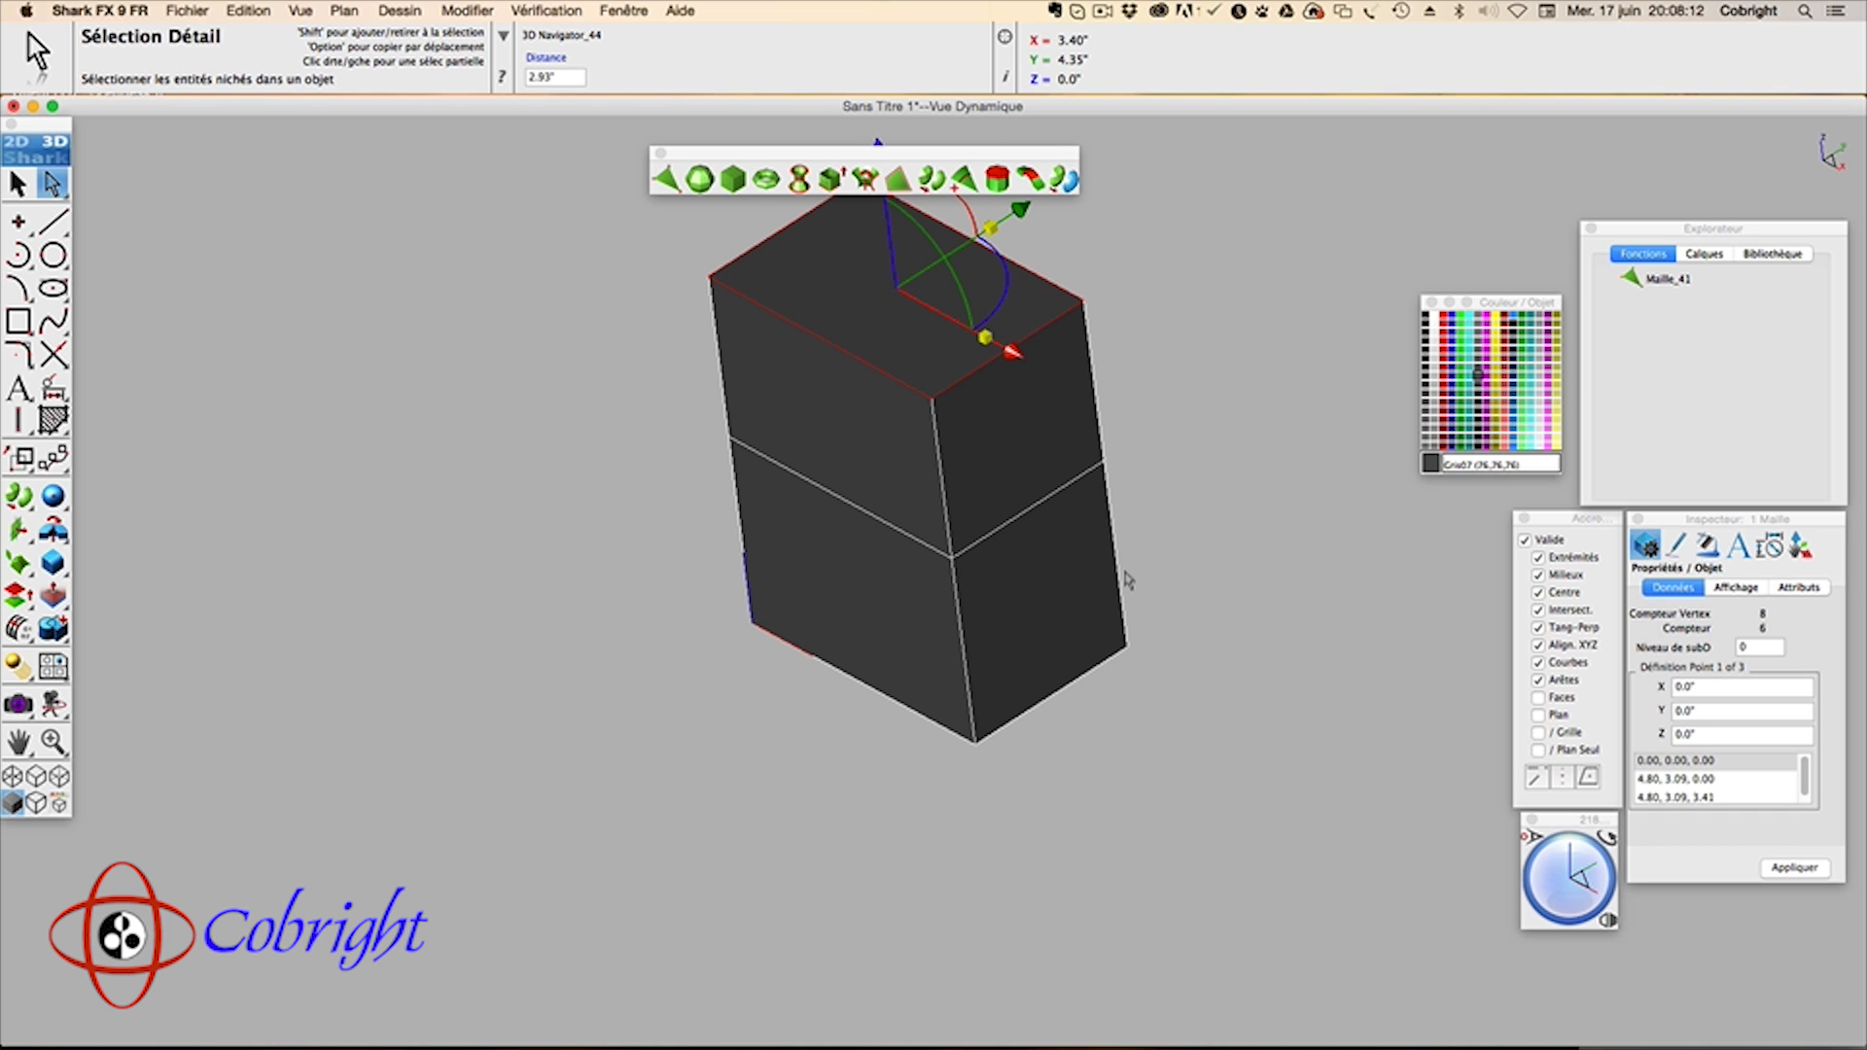
Step: Rotate the extruded top face about -29.13° around its red axis
{"action": "scroll", "coordinate": [1125, 572], "scroll_direction": "up", "scroll_amount": 3}
{"action": "scroll", "coordinate": [1125, 573], "scroll_direction": "down", "scroll_amount": 5}
{"action": "scroll", "coordinate": [1125, 573], "scroll_direction": "up", "scroll_amount": 3}
{"action": "scroll", "coordinate": [1125, 573], "scroll_direction": "down", "scroll_amount": 4}
{"action": "scroll", "coordinate": [1125, 580], "scroll_direction": "down", "scroll_amount": 1}
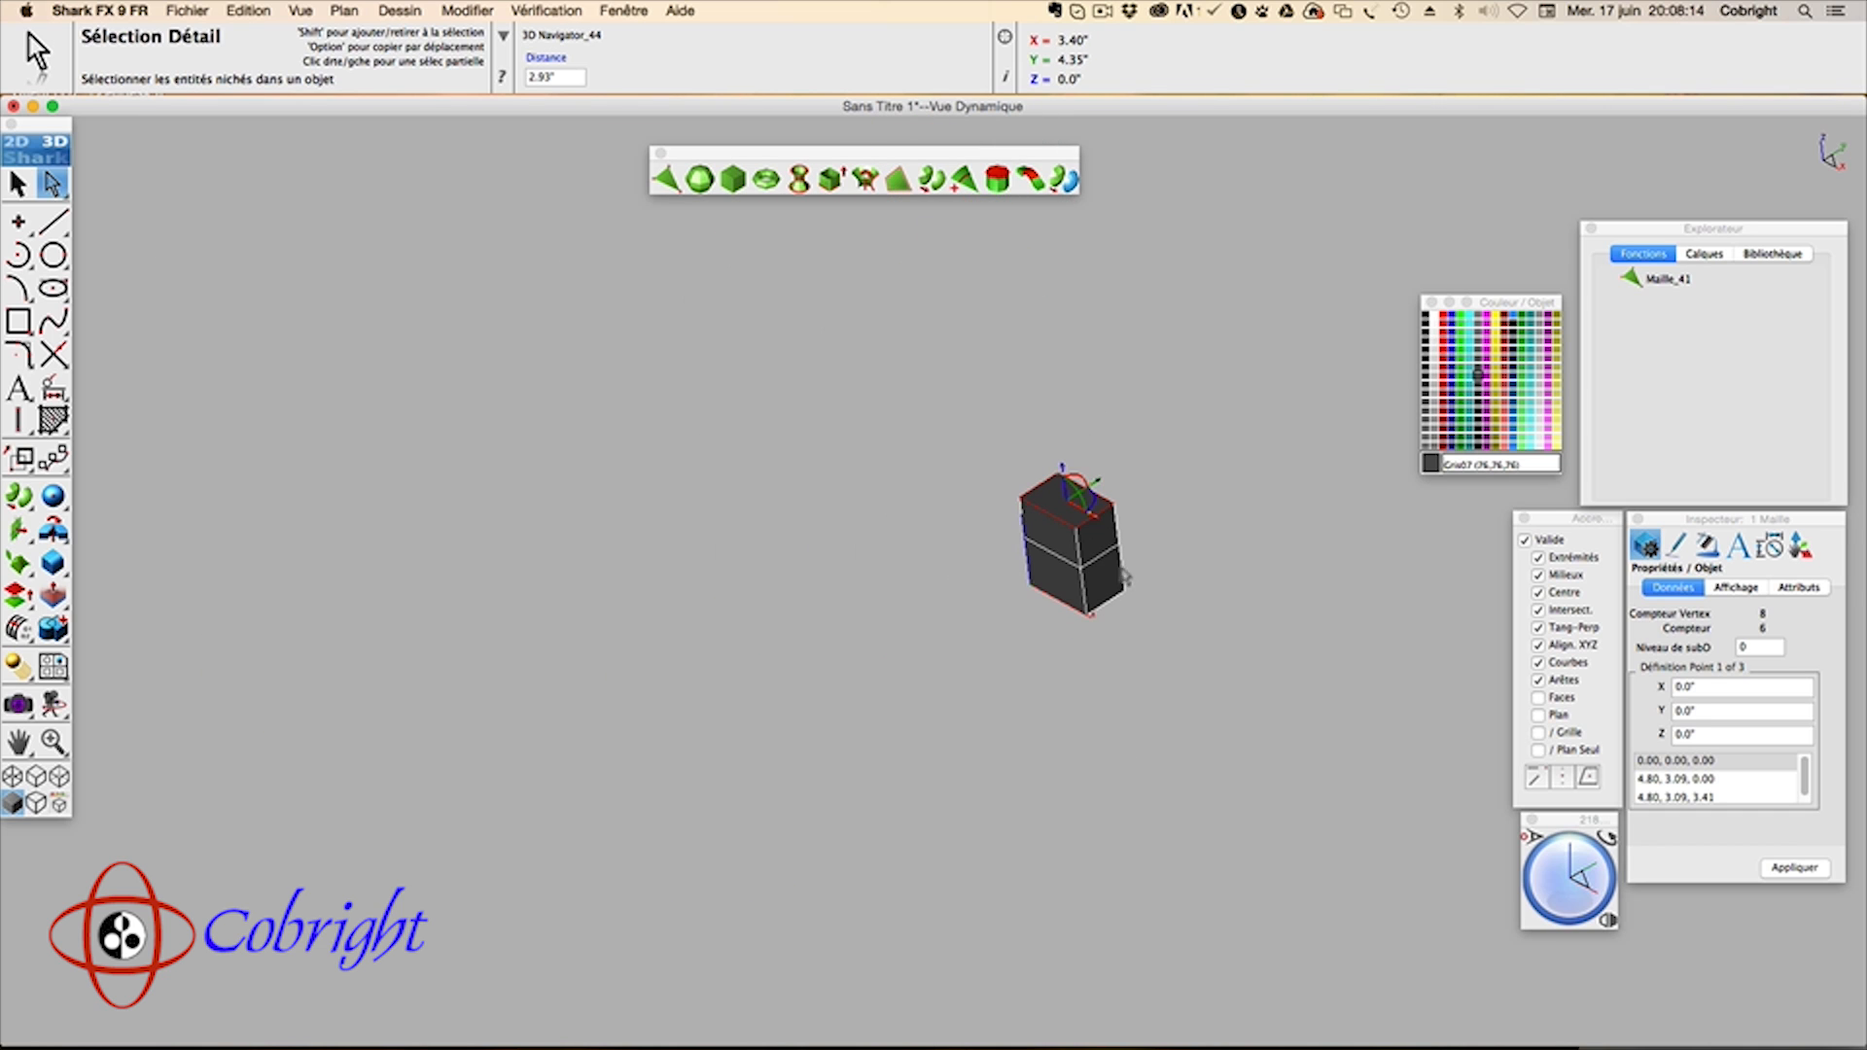
{"action": "scroll", "coordinate": [1089, 483], "scroll_direction": "up", "scroll_amount": 5}
{"action": "left_click_drag", "start_coordinate": [1090, 484], "coordinate": [1066, 421]}
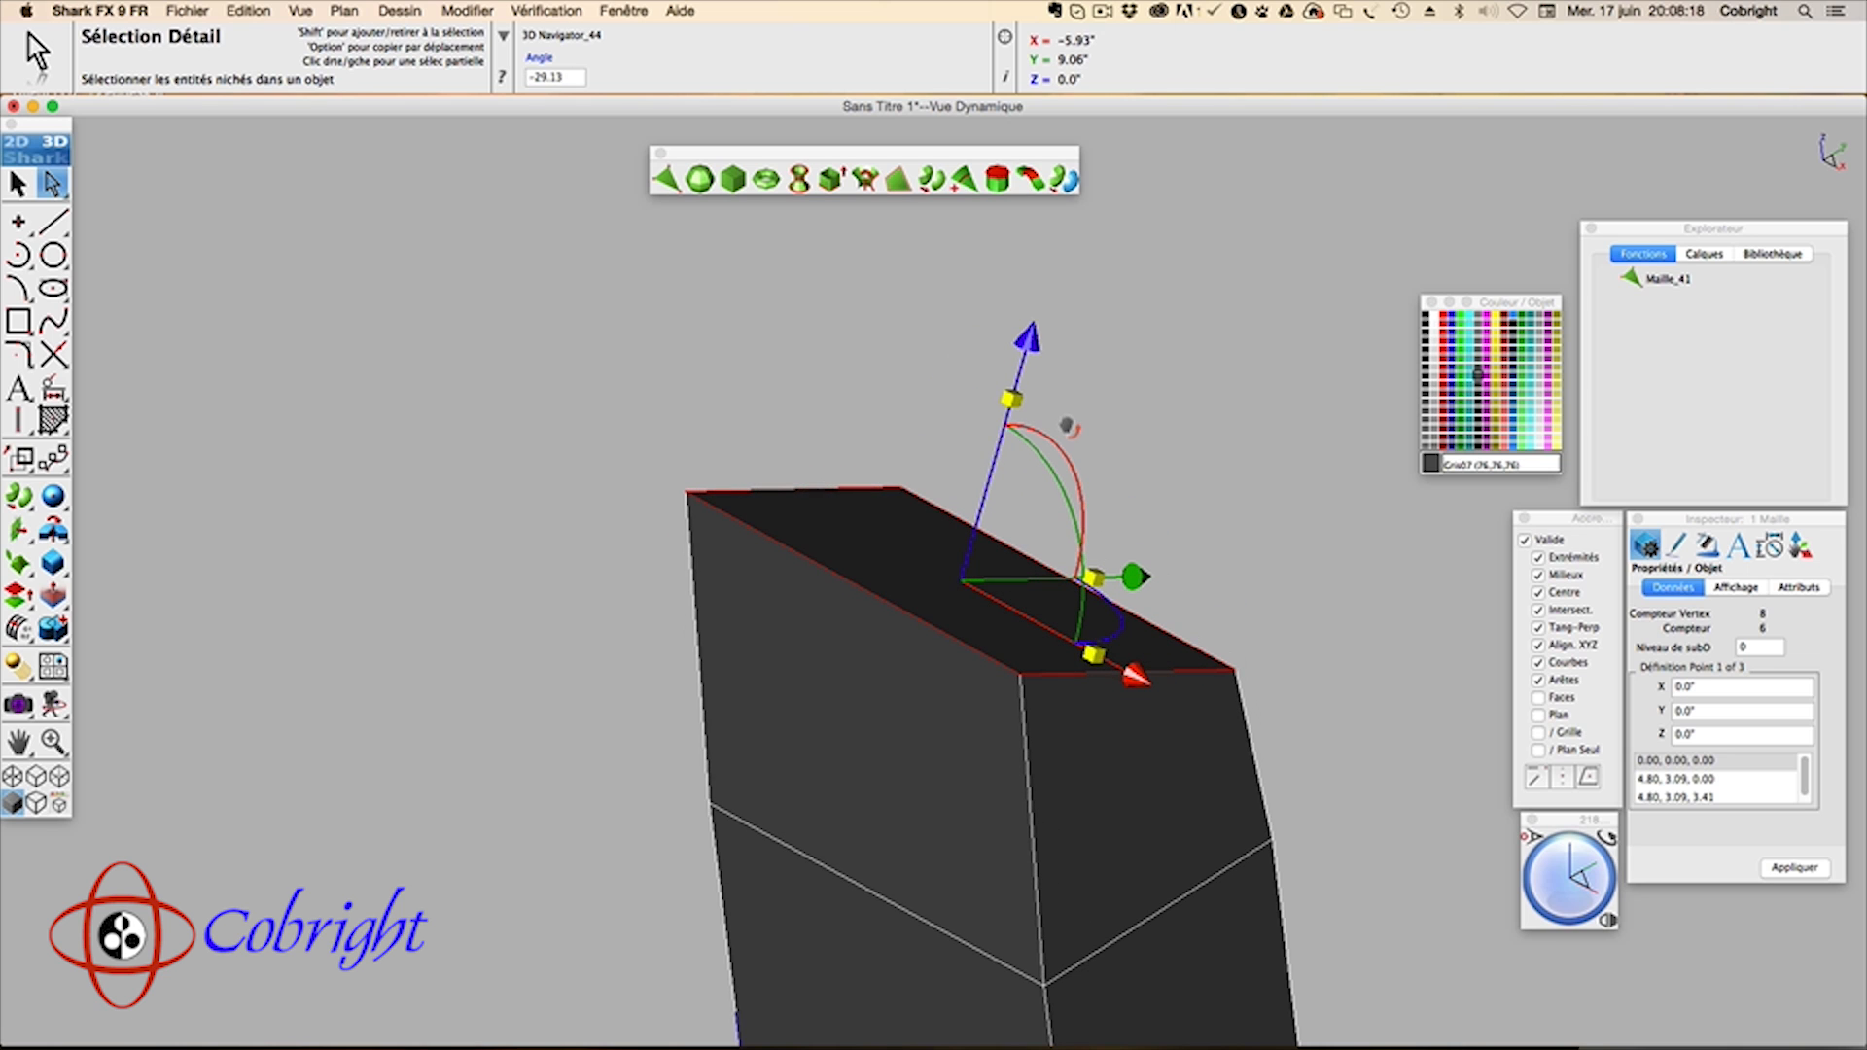
Step: Extrude the tilted top face outward in further bent segments, the last one about 0.59" long
{"action": "left_click_drag", "start_coordinate": [1029, 340], "coordinate": [1251, 92]}
{"action": "scroll", "coordinate": [1235, 634], "scroll_direction": "up", "scroll_amount": 4}
{"action": "scroll", "coordinate": [1235, 639], "scroll_direction": "down", "scroll_amount": 6}
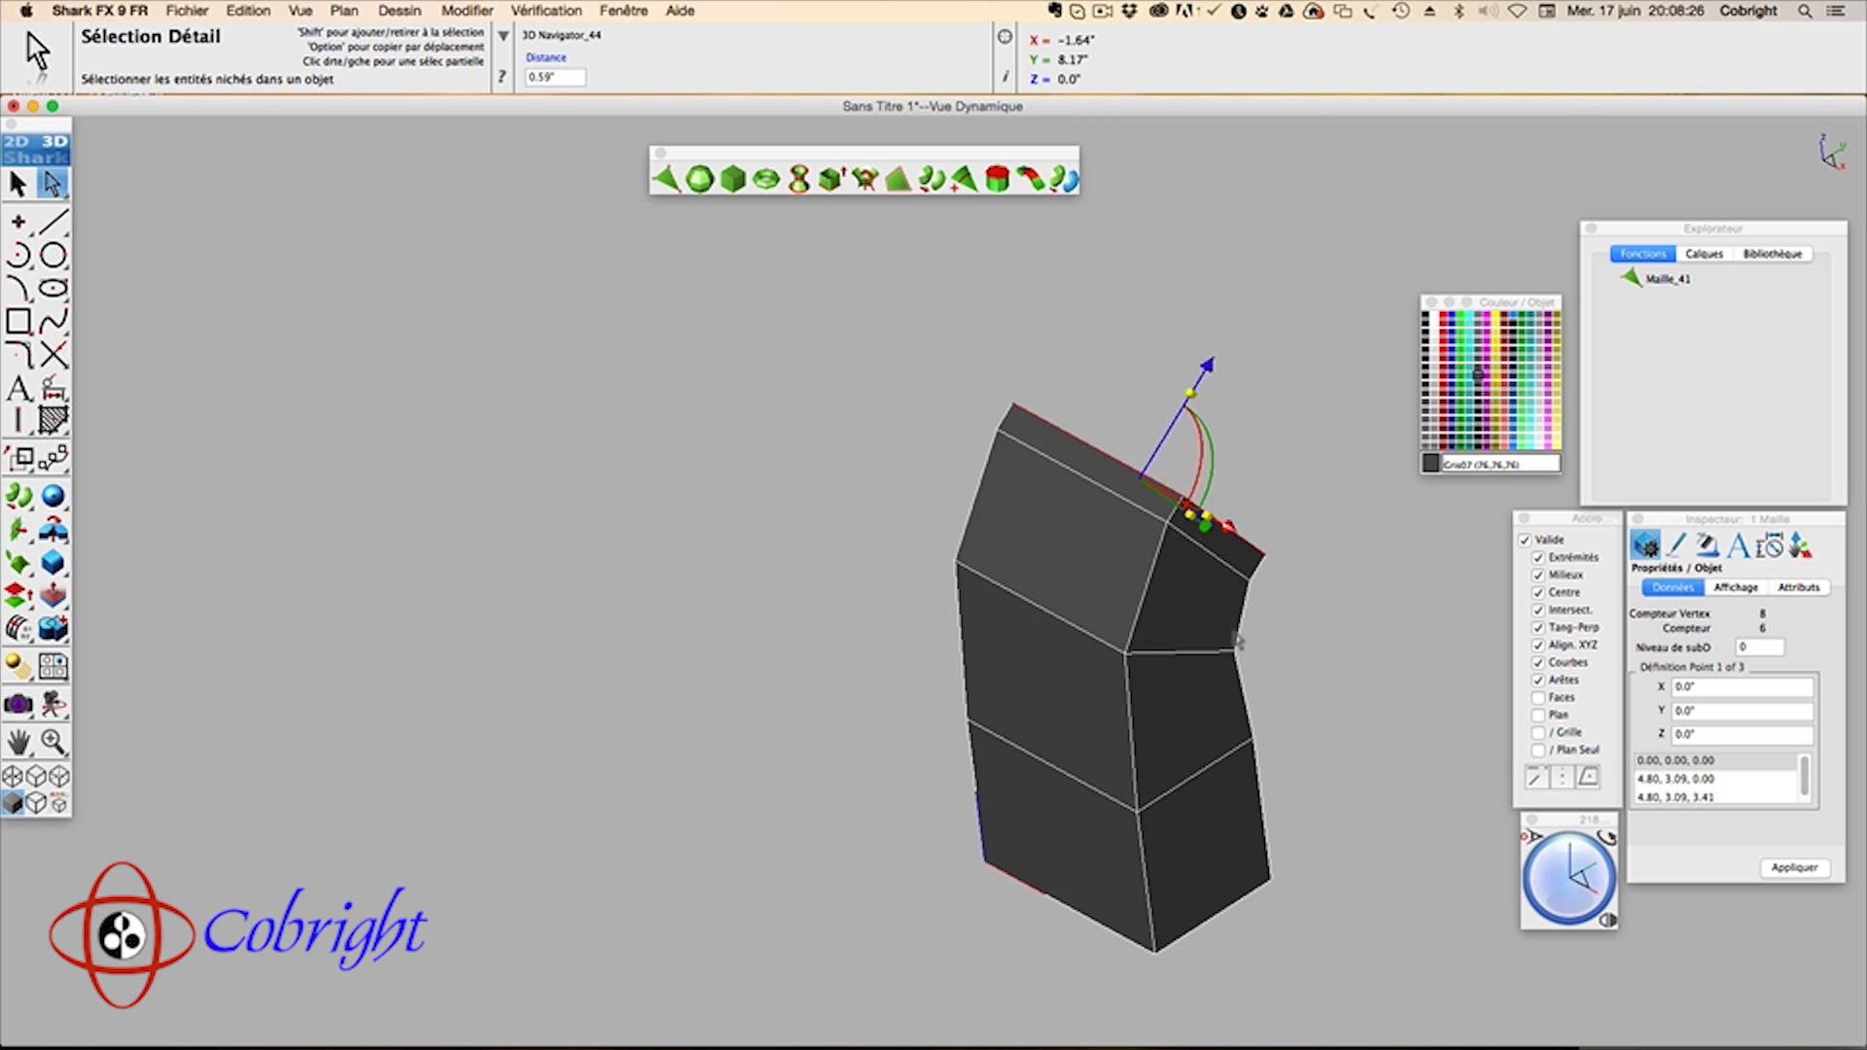
Step: Extrude the bent mesh's end face about 1.70" further along its normal
{"action": "left_click_drag", "start_coordinate": [1543, 883], "coordinate": [1553, 869]}
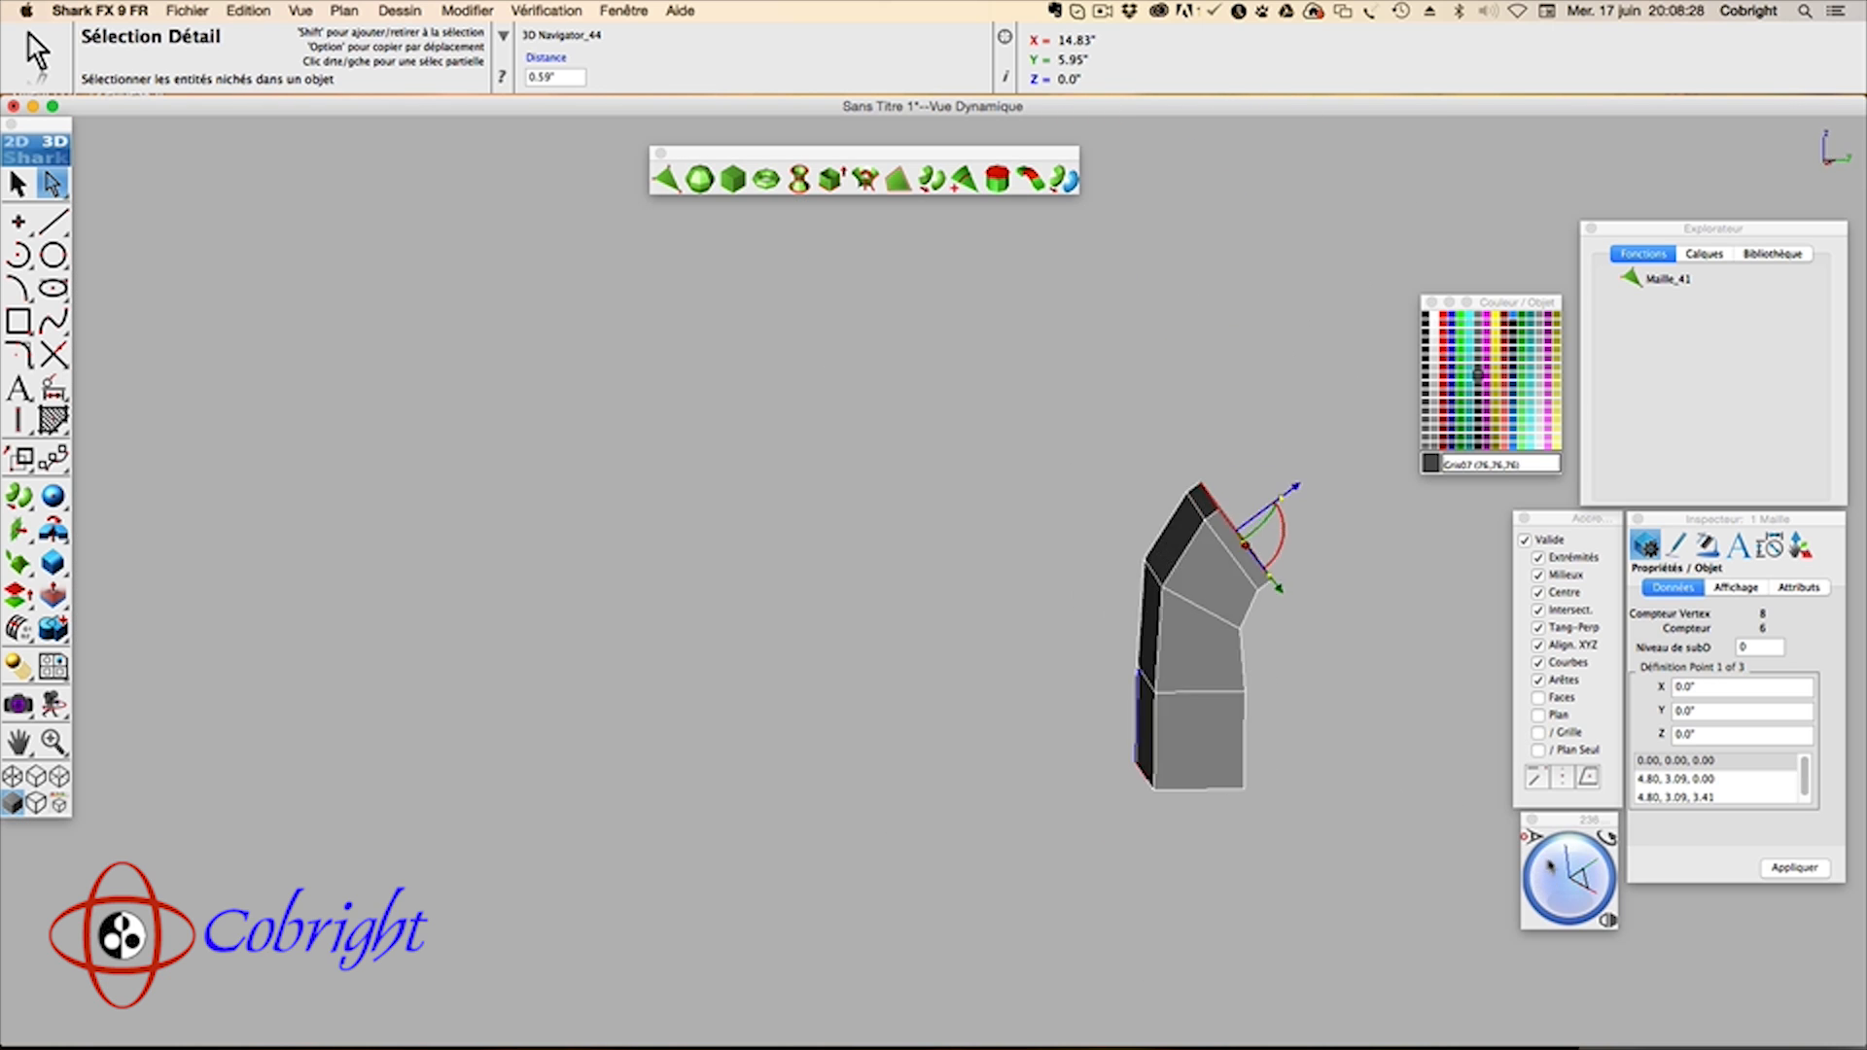
{"action": "scroll", "coordinate": [1290, 633], "scroll_direction": "down", "scroll_amount": 3}
{"action": "scroll", "coordinate": [1291, 632], "scroll_direction": "up", "scroll_amount": 5}
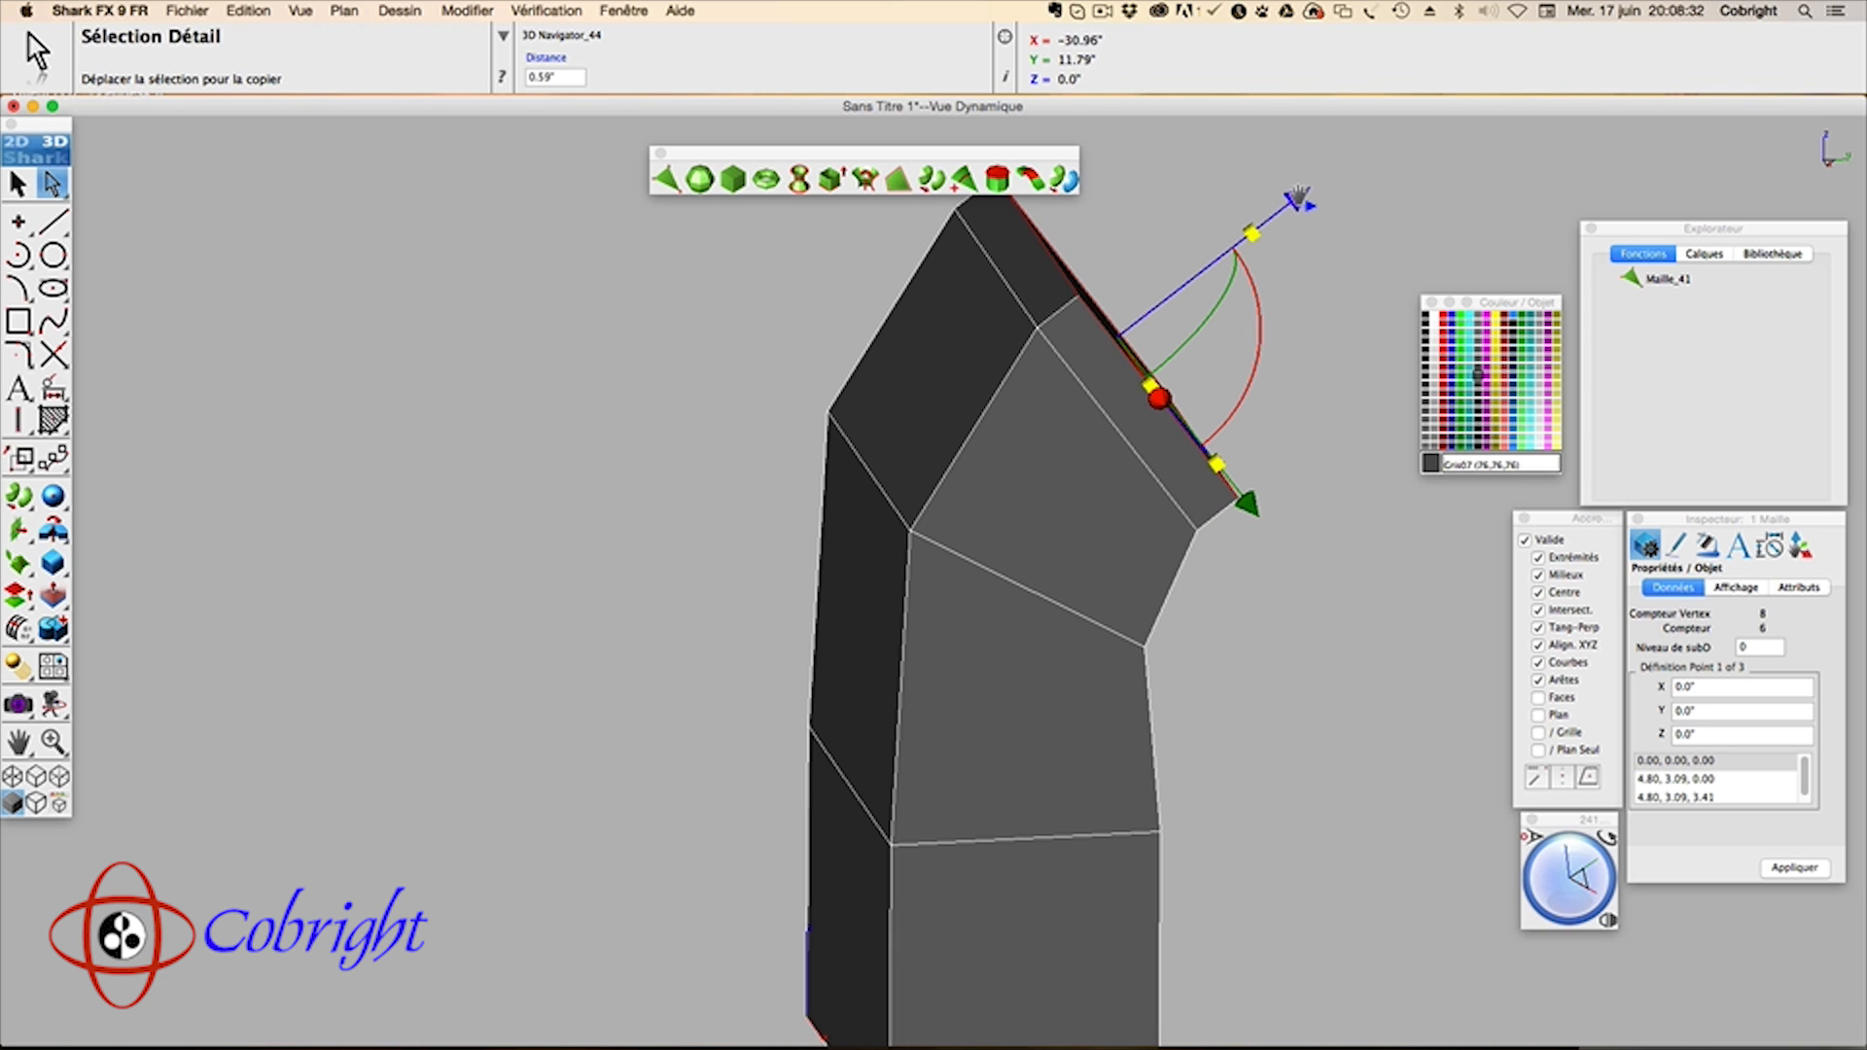
{"action": "left_click_drag", "start_coordinate": [1296, 196], "coordinate": [1462, 90], "text": "alt"}
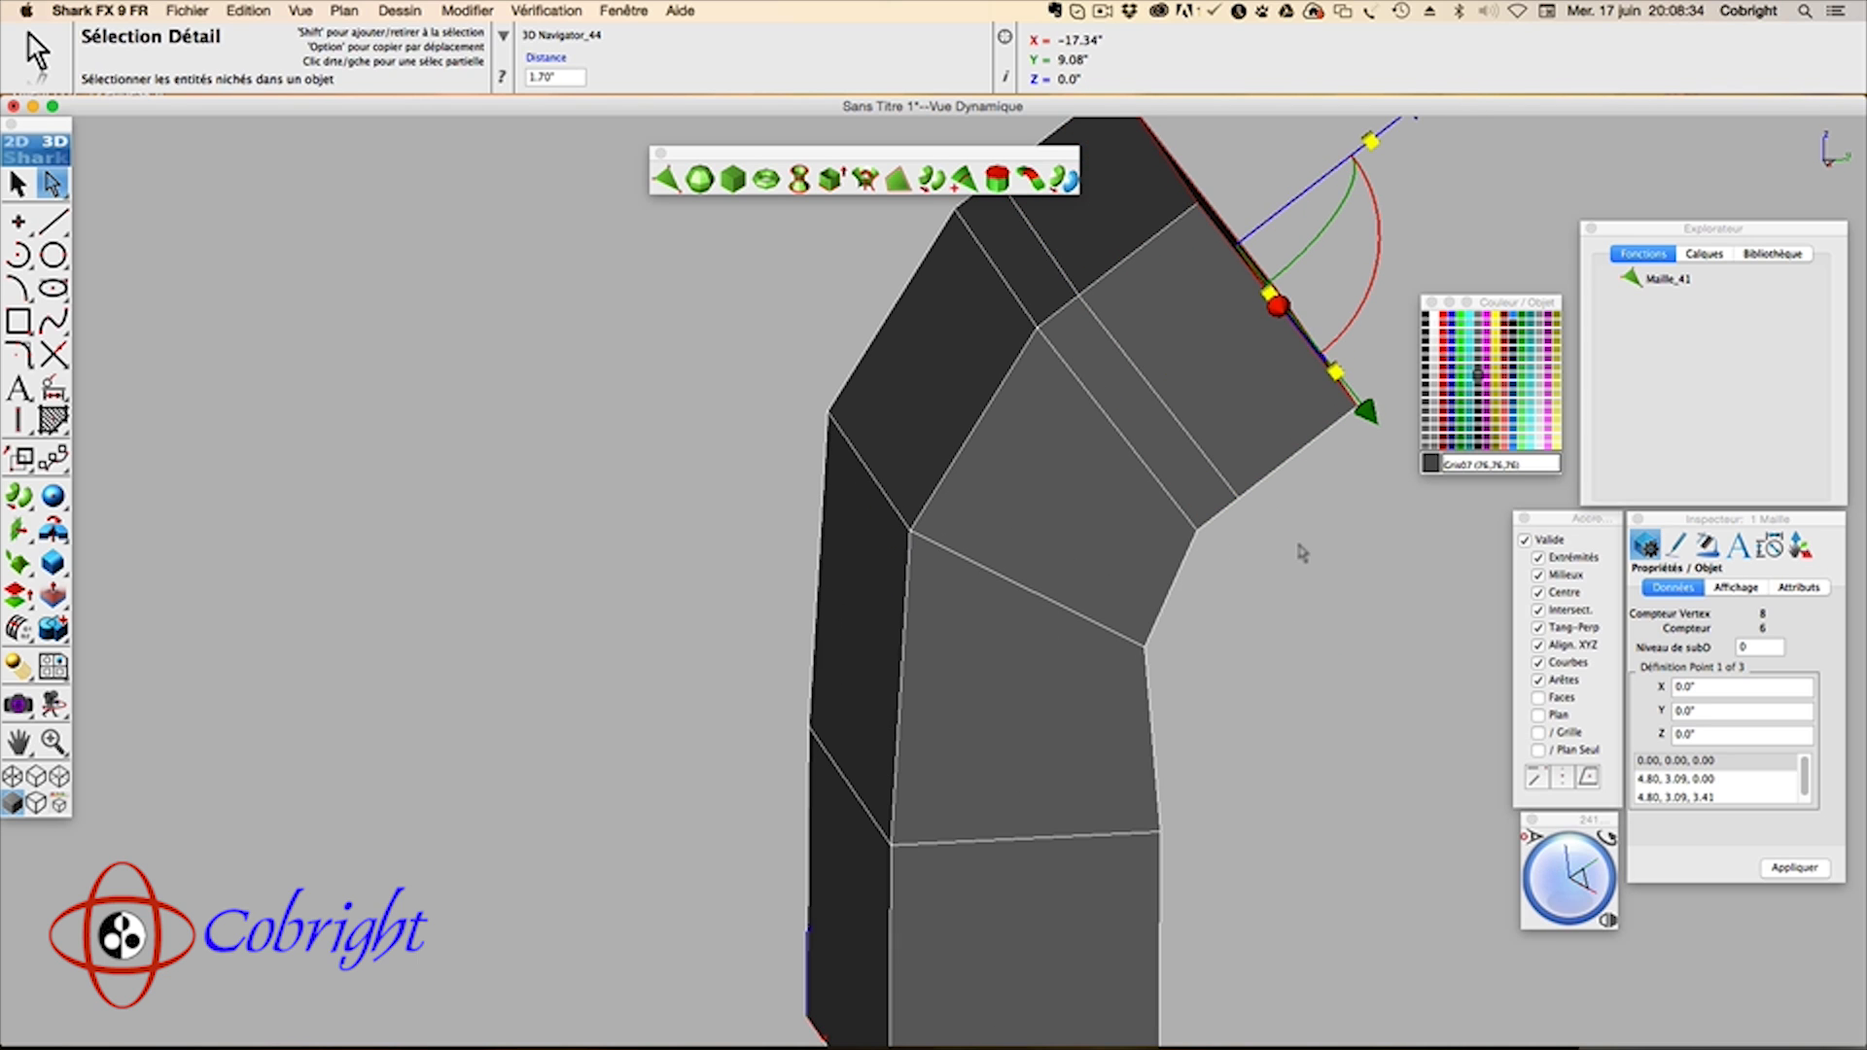
{"action": "scroll", "coordinate": [1304, 553], "scroll_direction": "down", "scroll_amount": 4}
{"action": "scroll", "coordinate": [1303, 553], "scroll_direction": "up", "scroll_amount": 1}
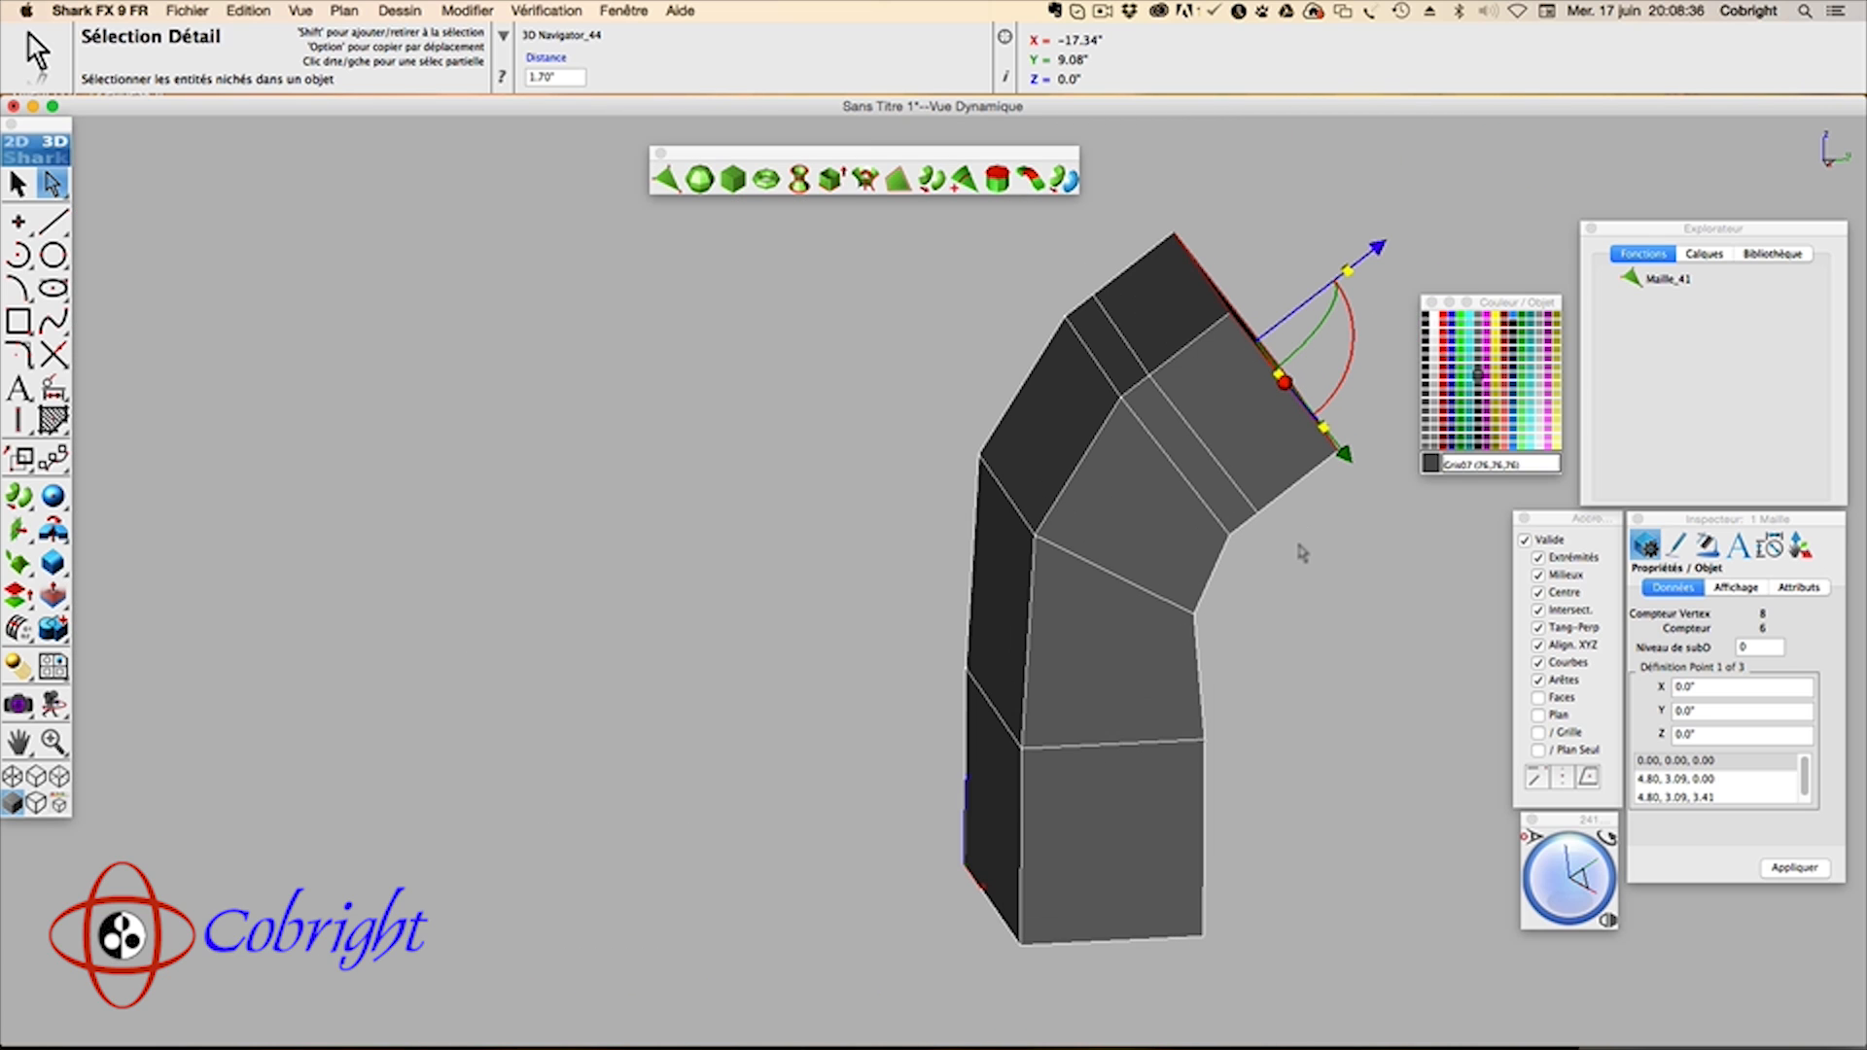
Step: Smooth the bent mesh with Catmull-Clark subdivision up to level 3 and reset its subdivision level to 0
{"action": "left_click", "coordinate": [931, 178]}
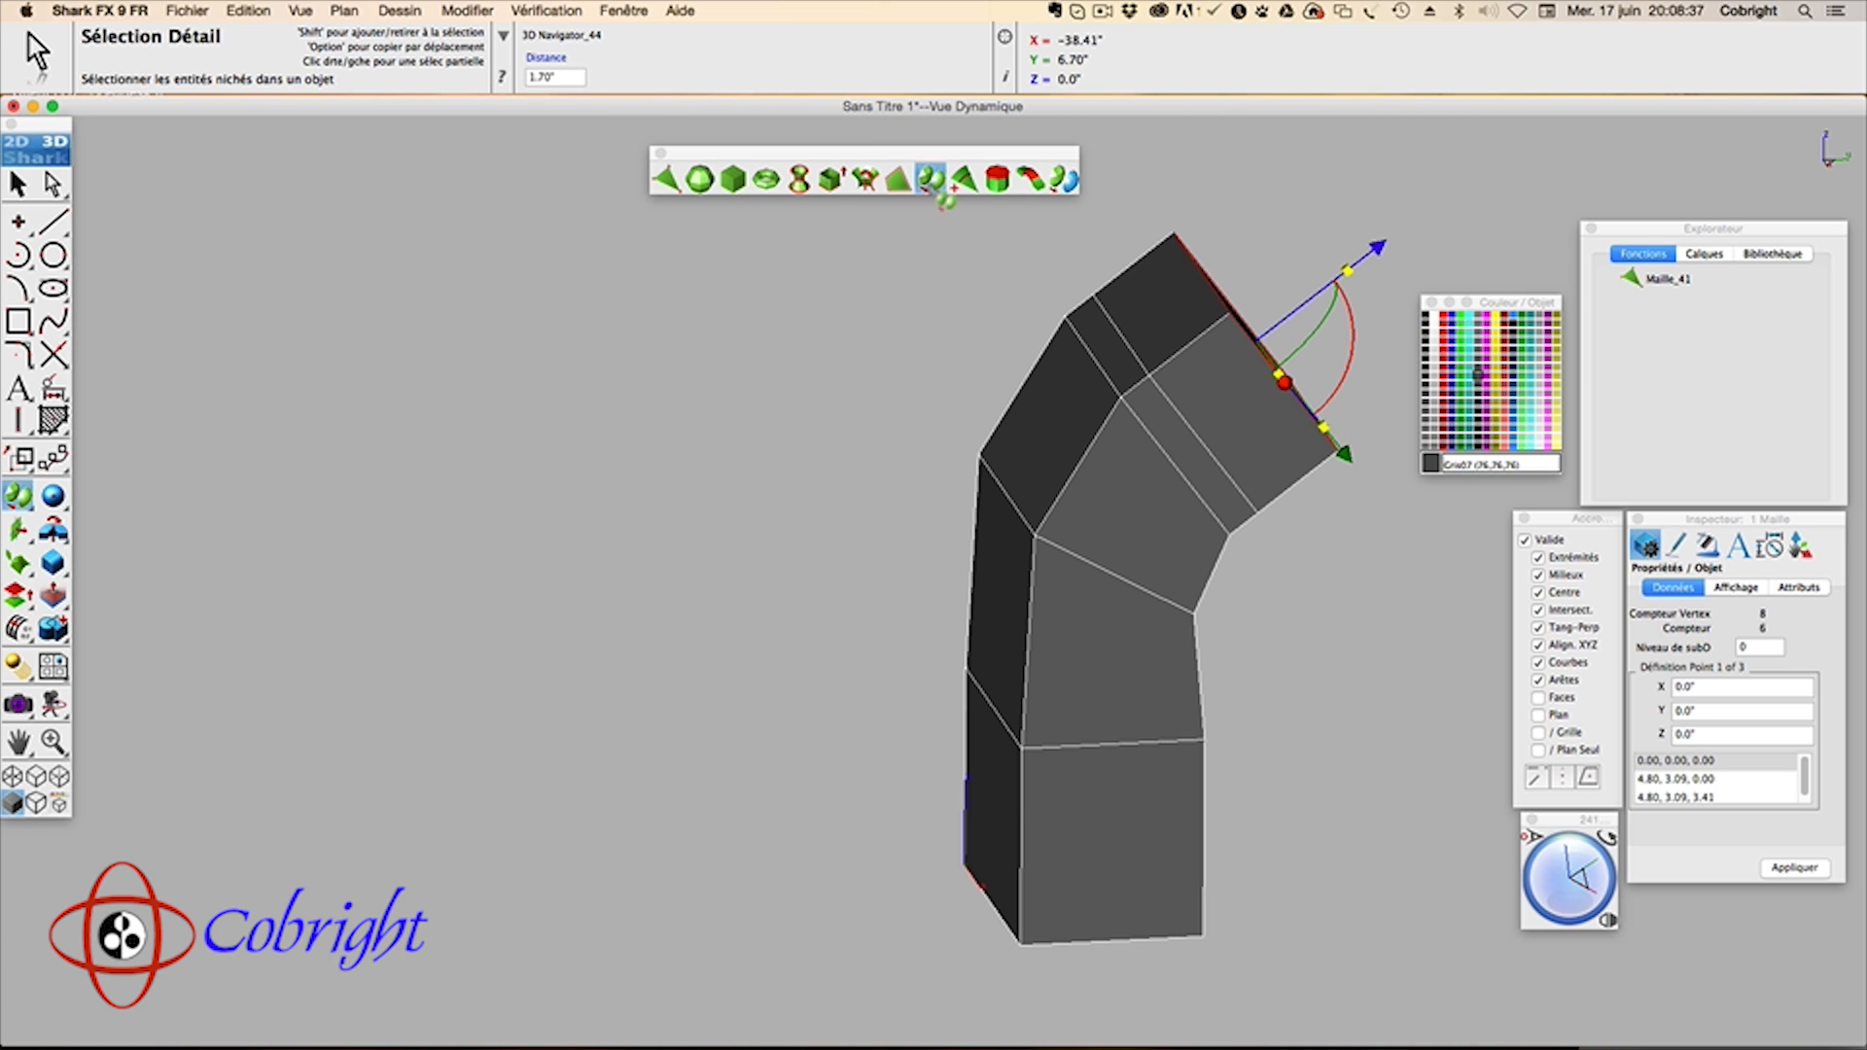
{"action": "left_click", "coordinate": [1093, 421]}
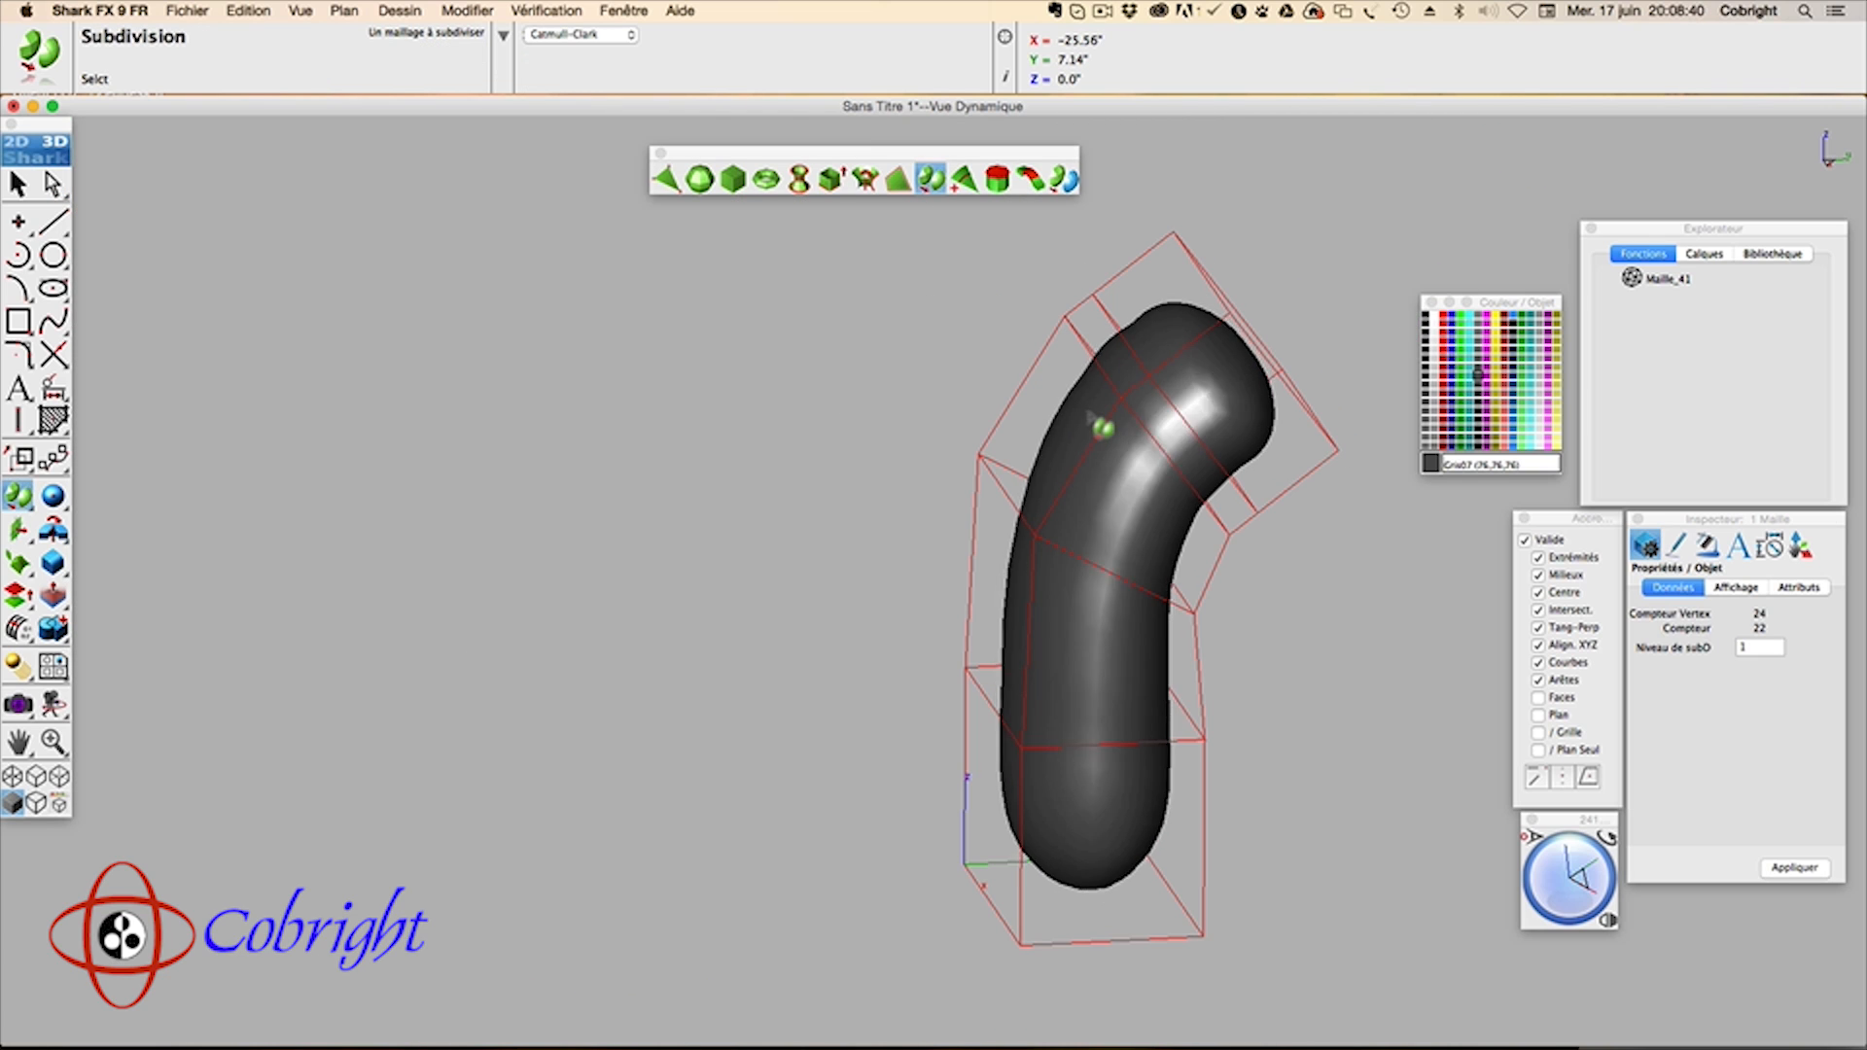
{"action": "left_click", "coordinate": [1094, 421]}
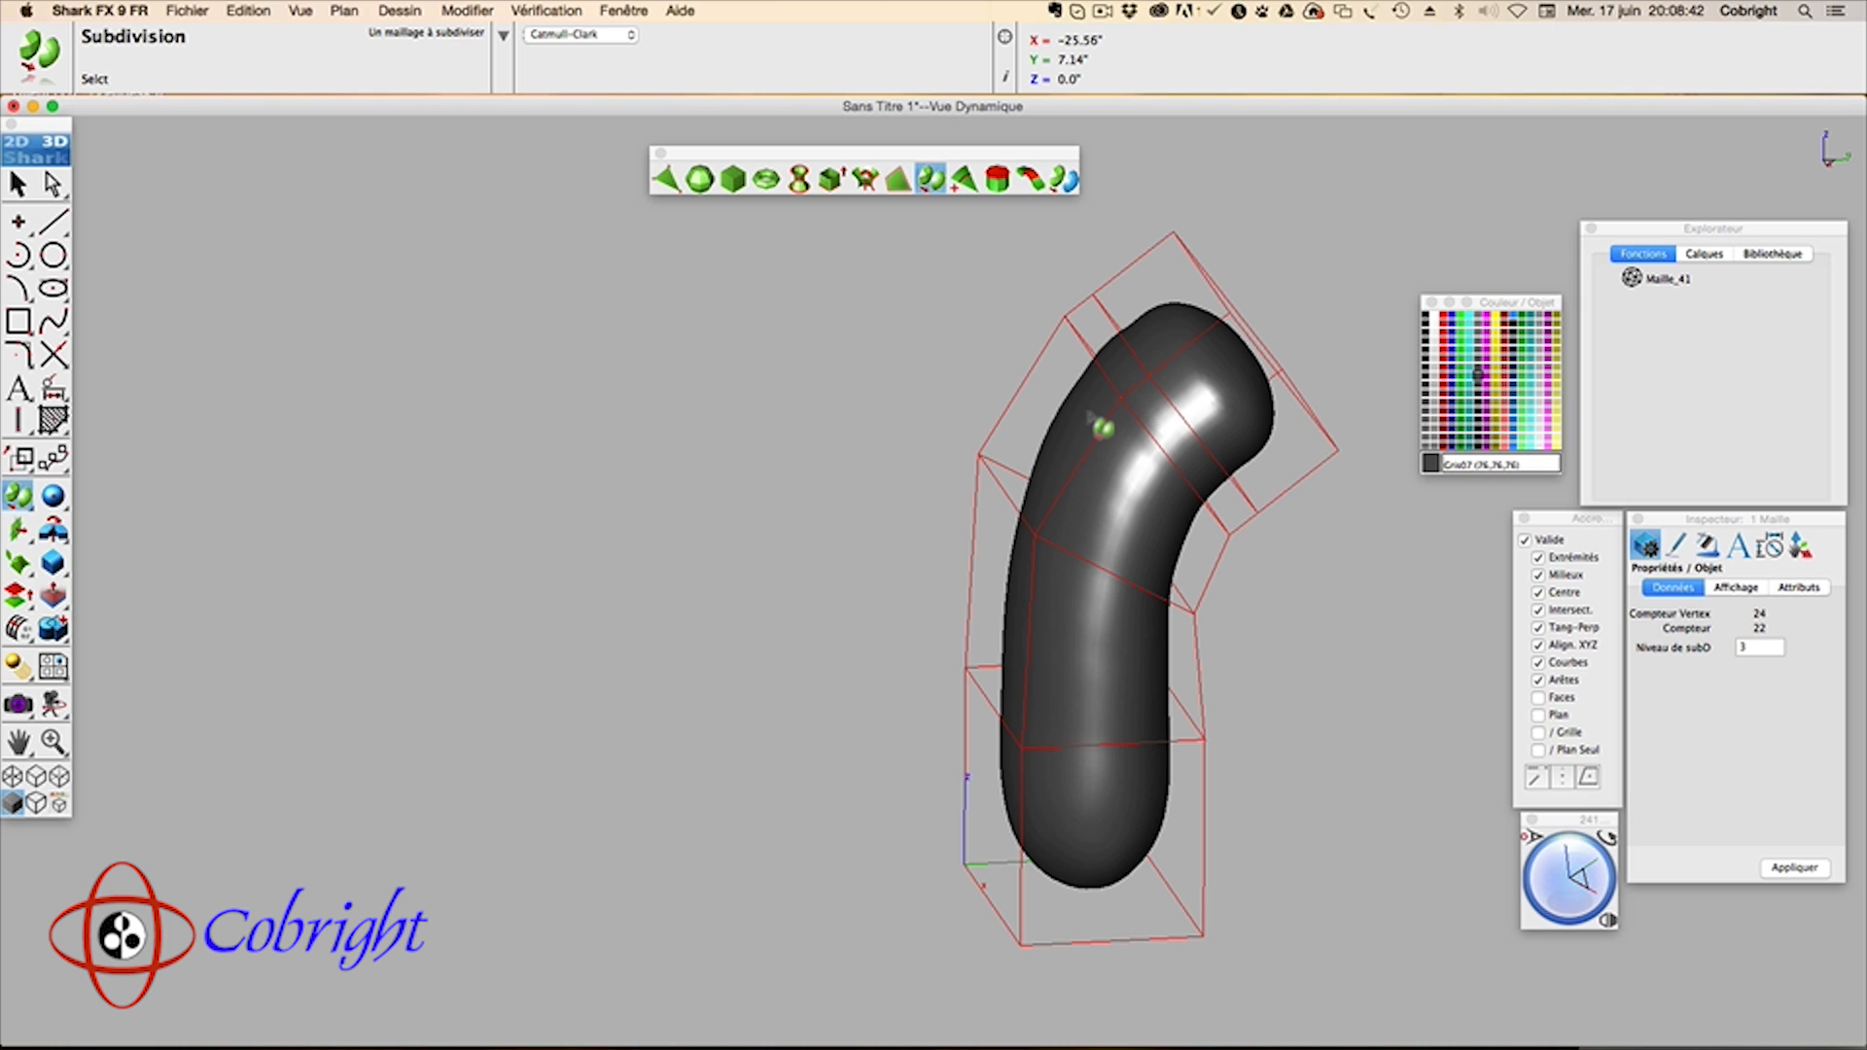
{"action": "left_click", "coordinate": [1756, 648]}
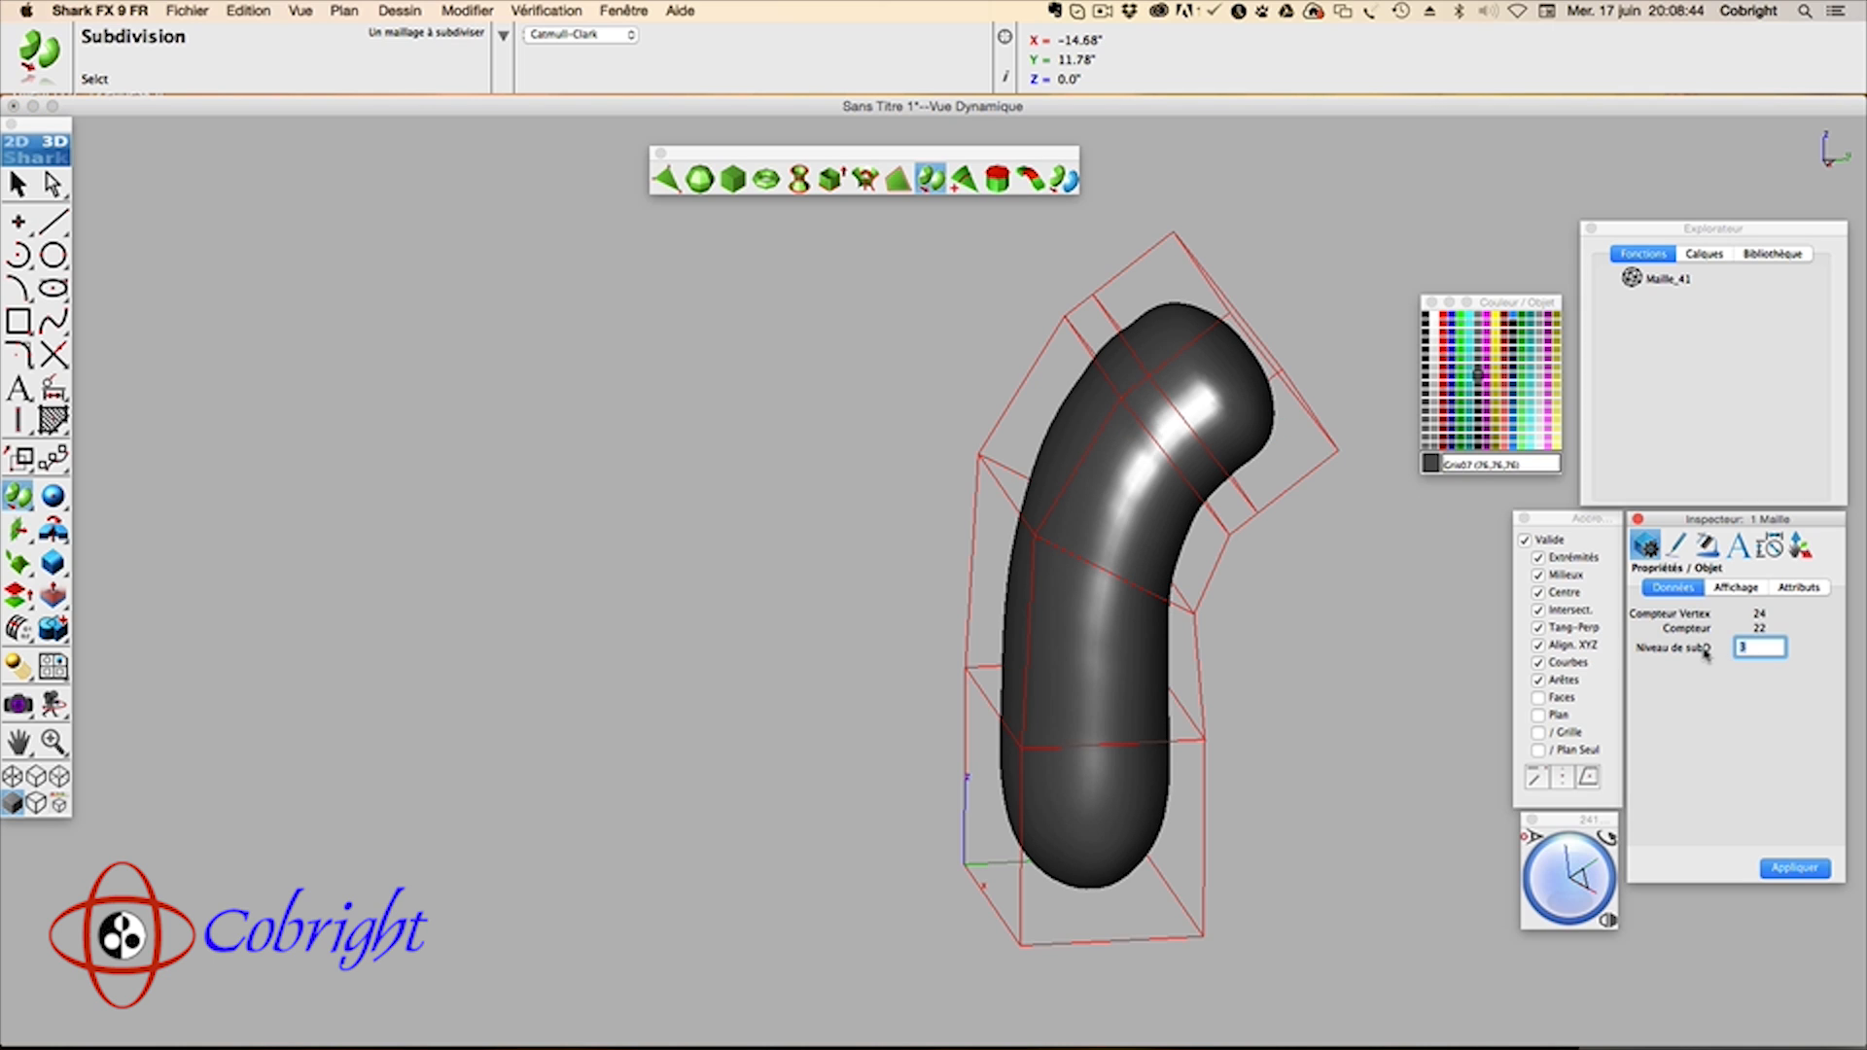
{"action": "key", "text": "Return"}
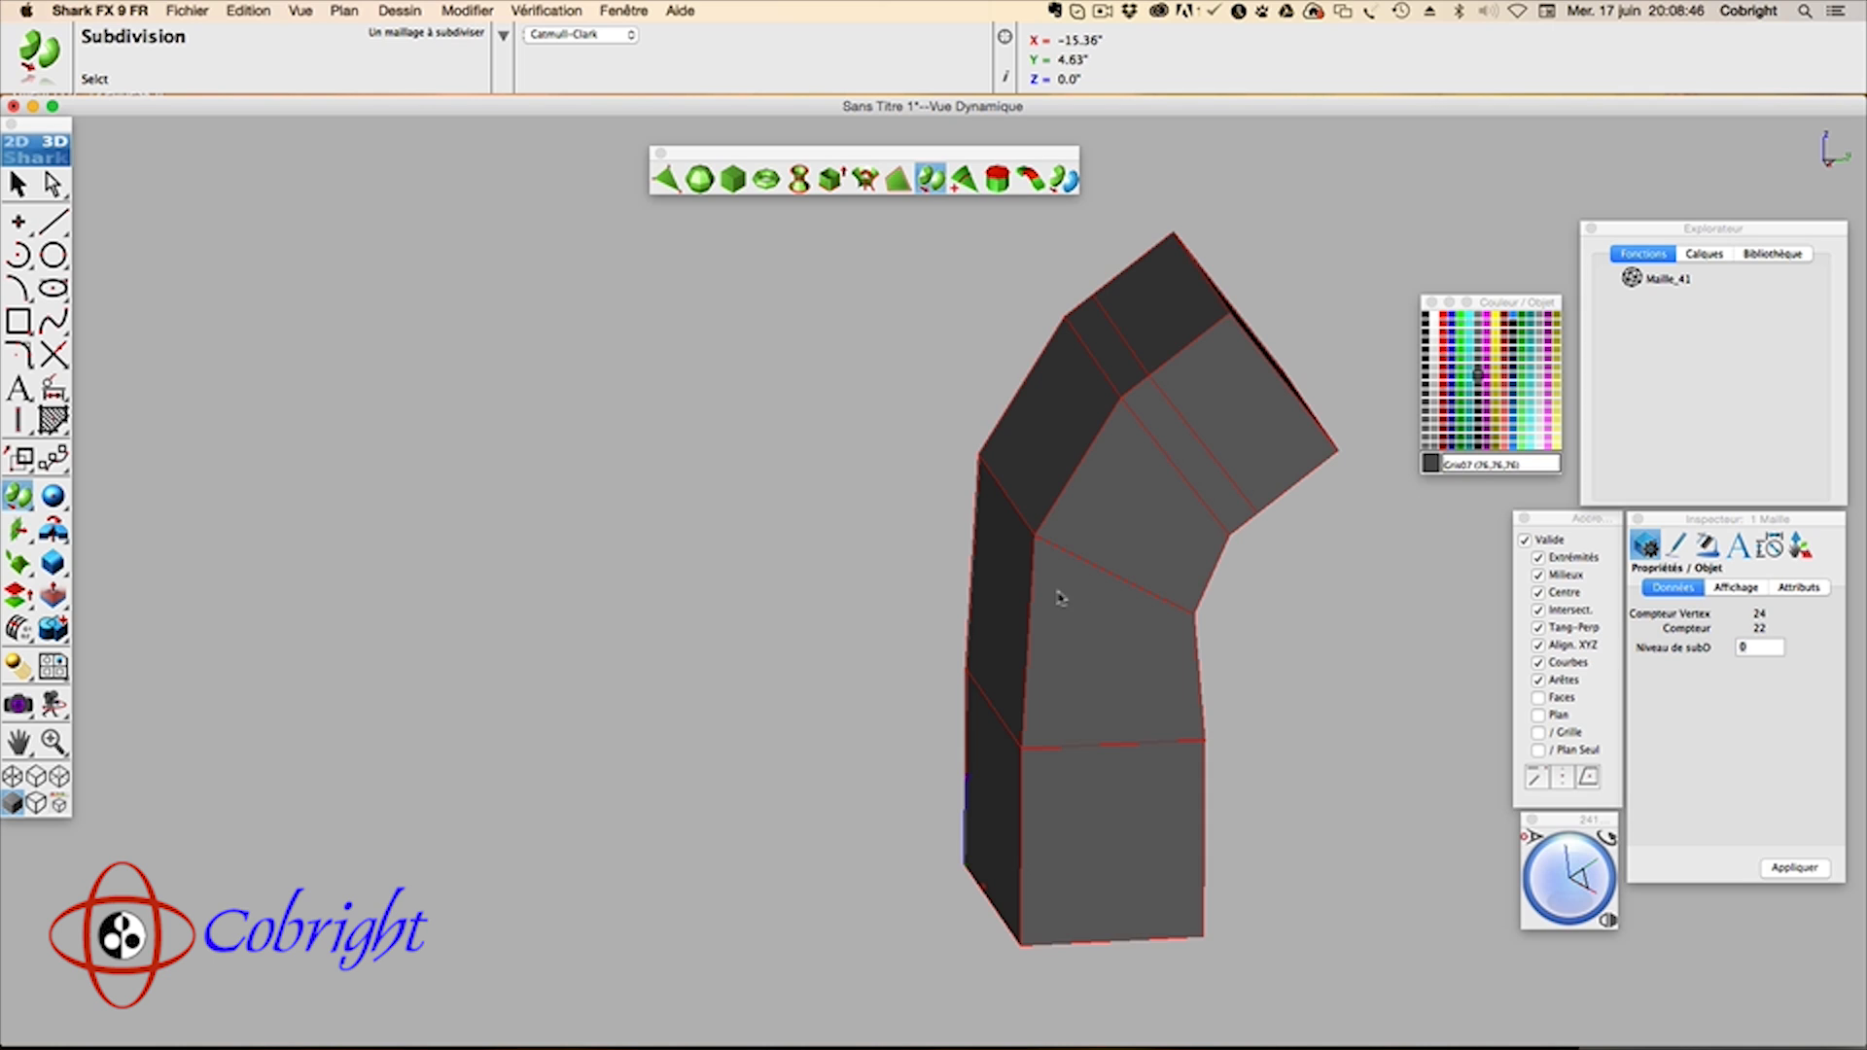
Step: Move the outer face of the bend about 1.48" outward along its blue axis and scale it to about 0.34
{"action": "middle_click_drag", "start_coordinate": [923, 526], "coordinate": [642, 554]}
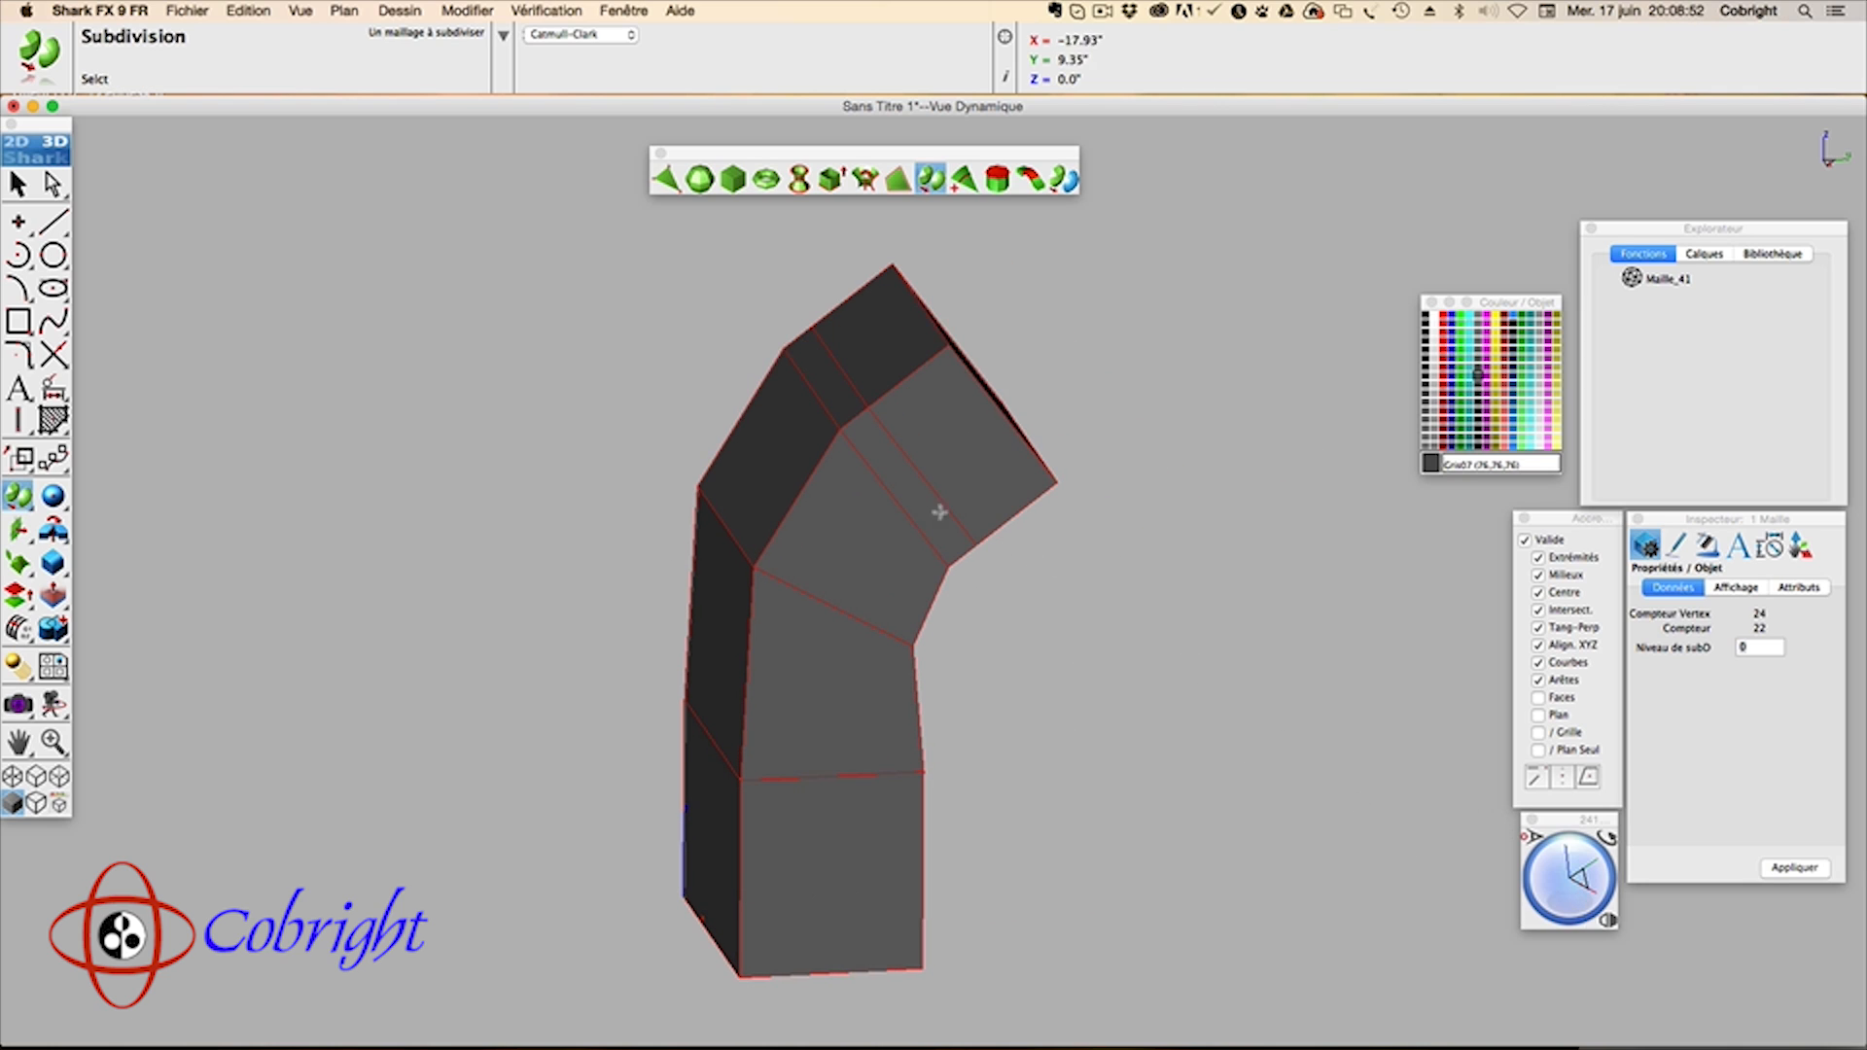
{"action": "left_click", "coordinate": [54, 186]}
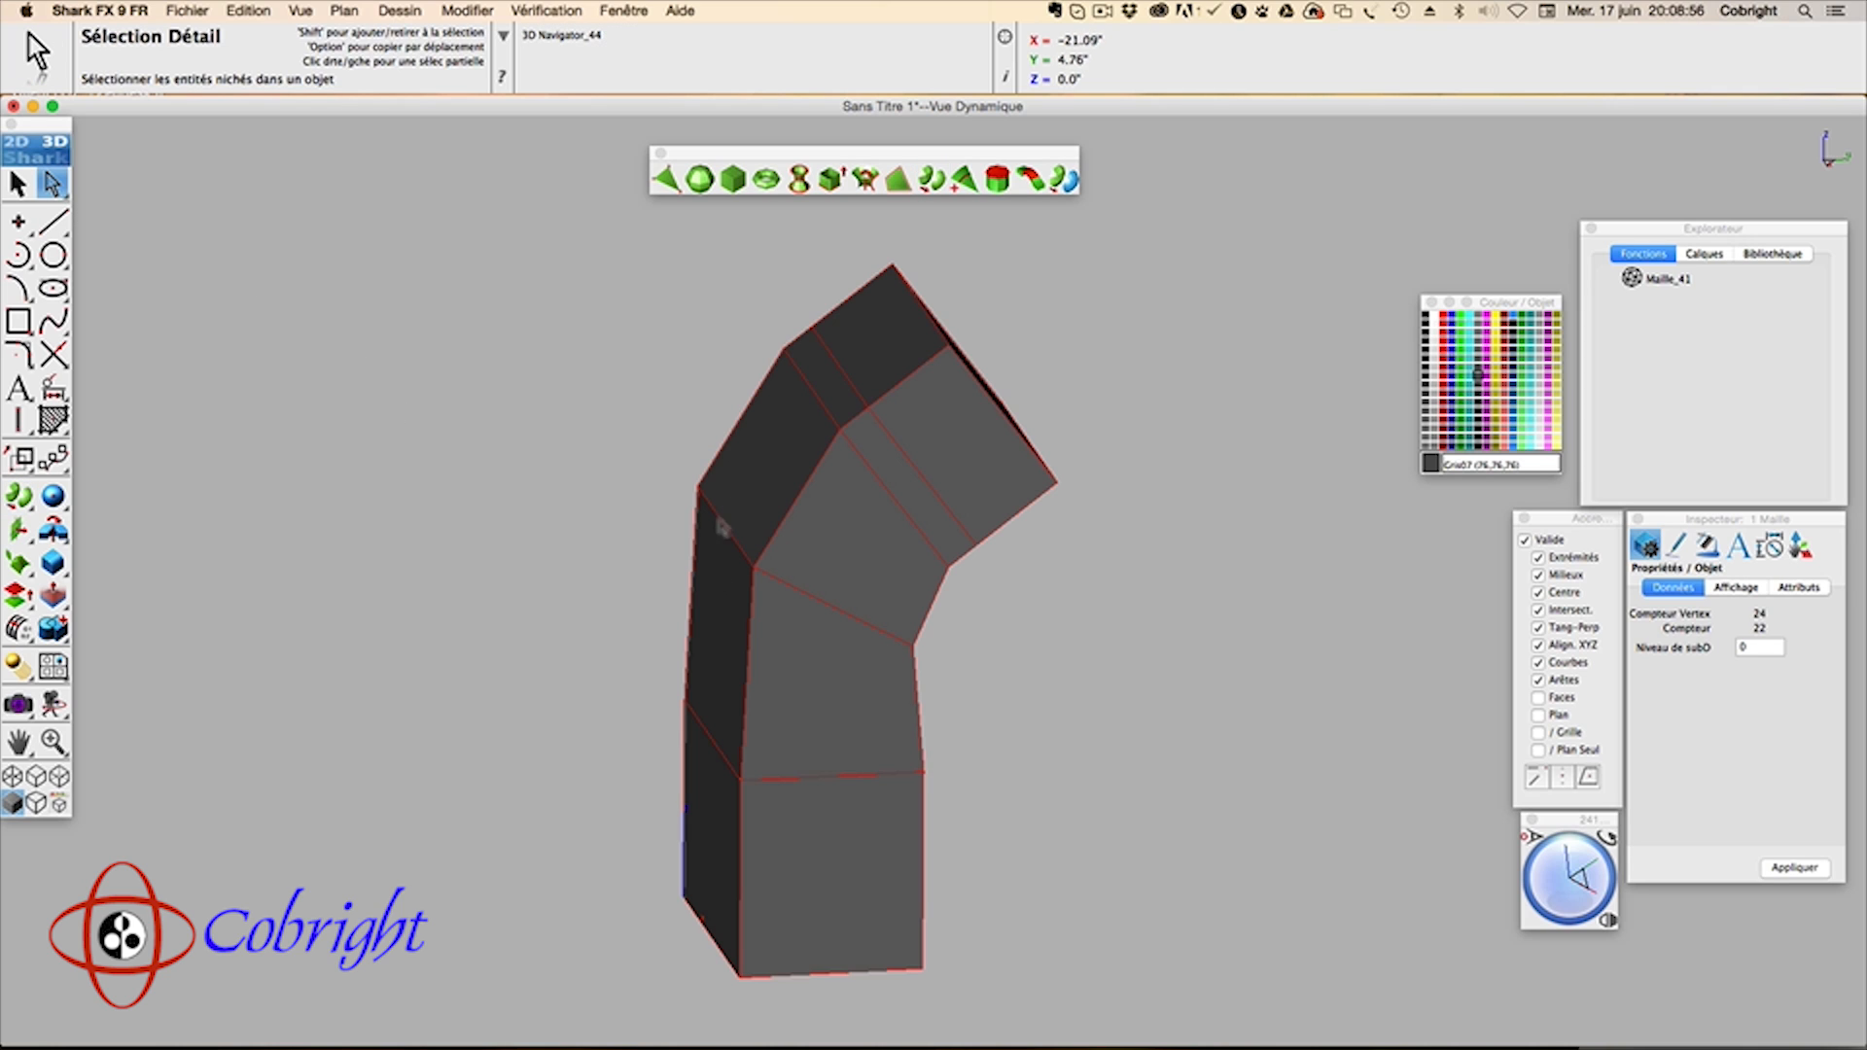
{"action": "left_click", "coordinate": [760, 453]}
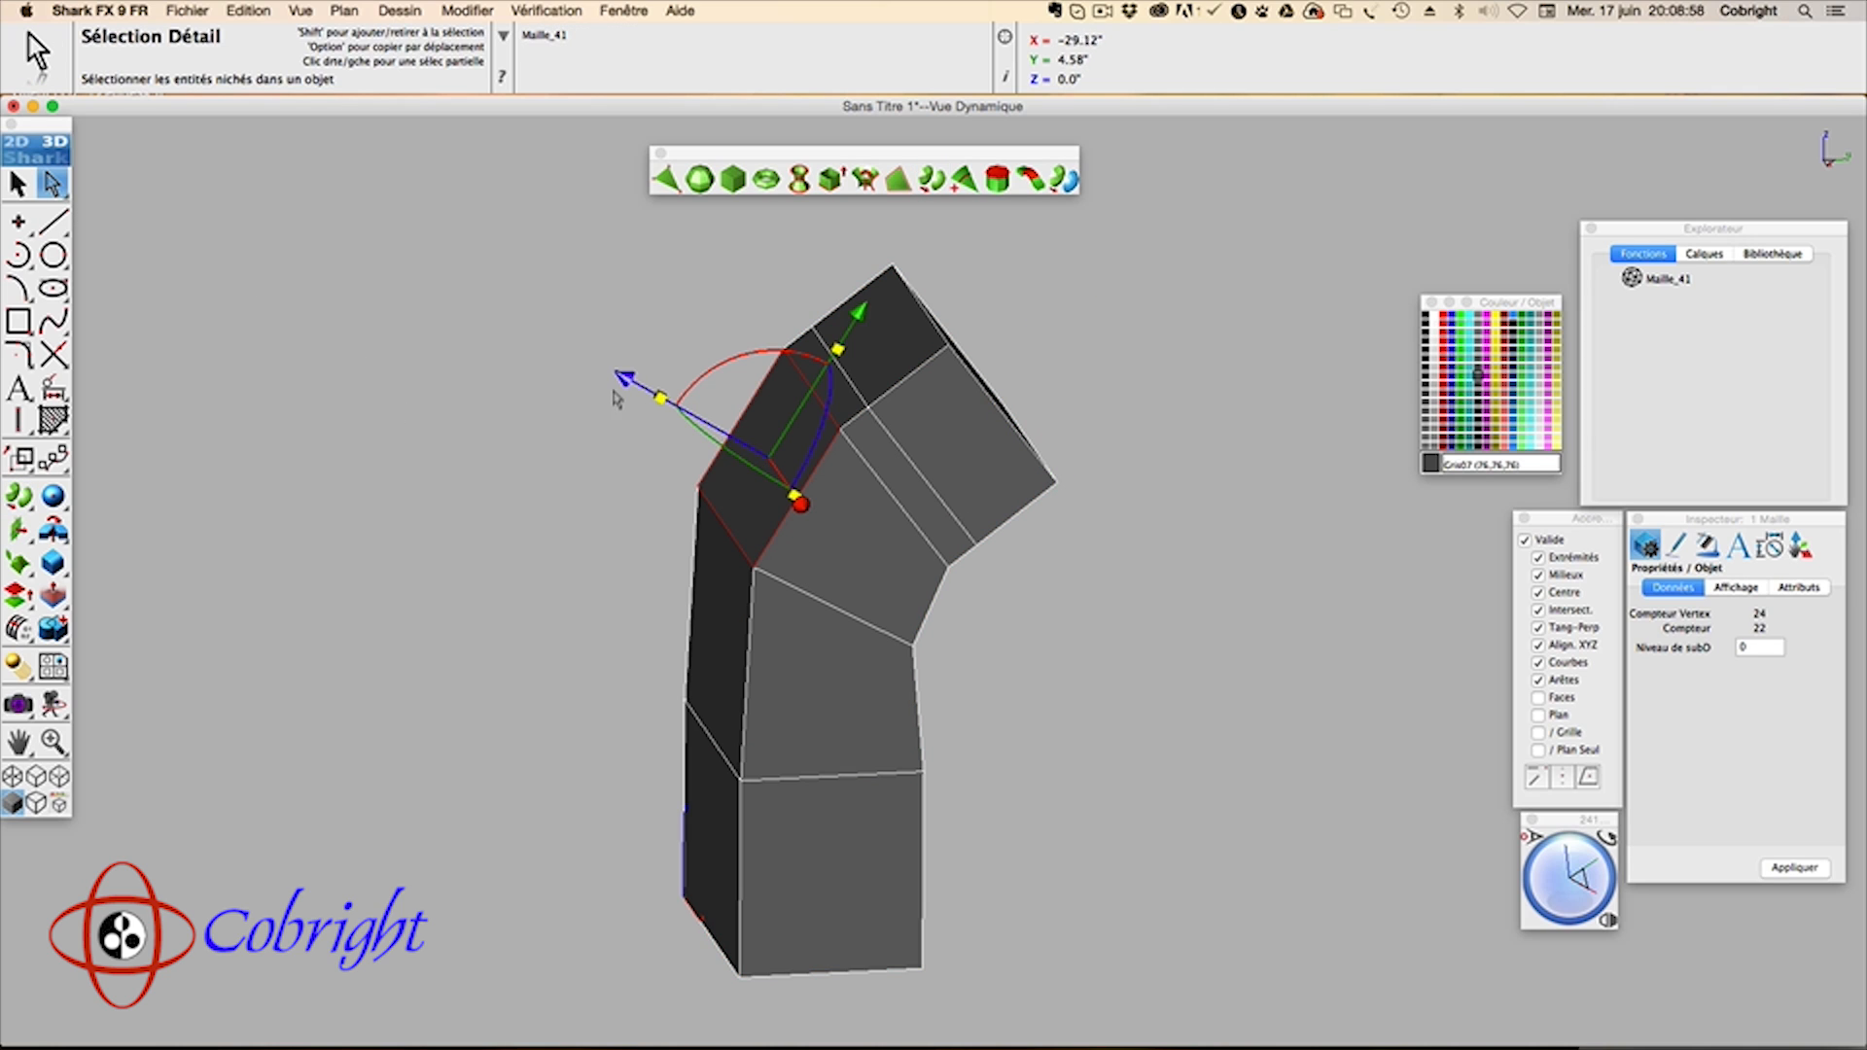
{"action": "left_click_drag", "start_coordinate": [618, 373], "coordinate": [543, 361]}
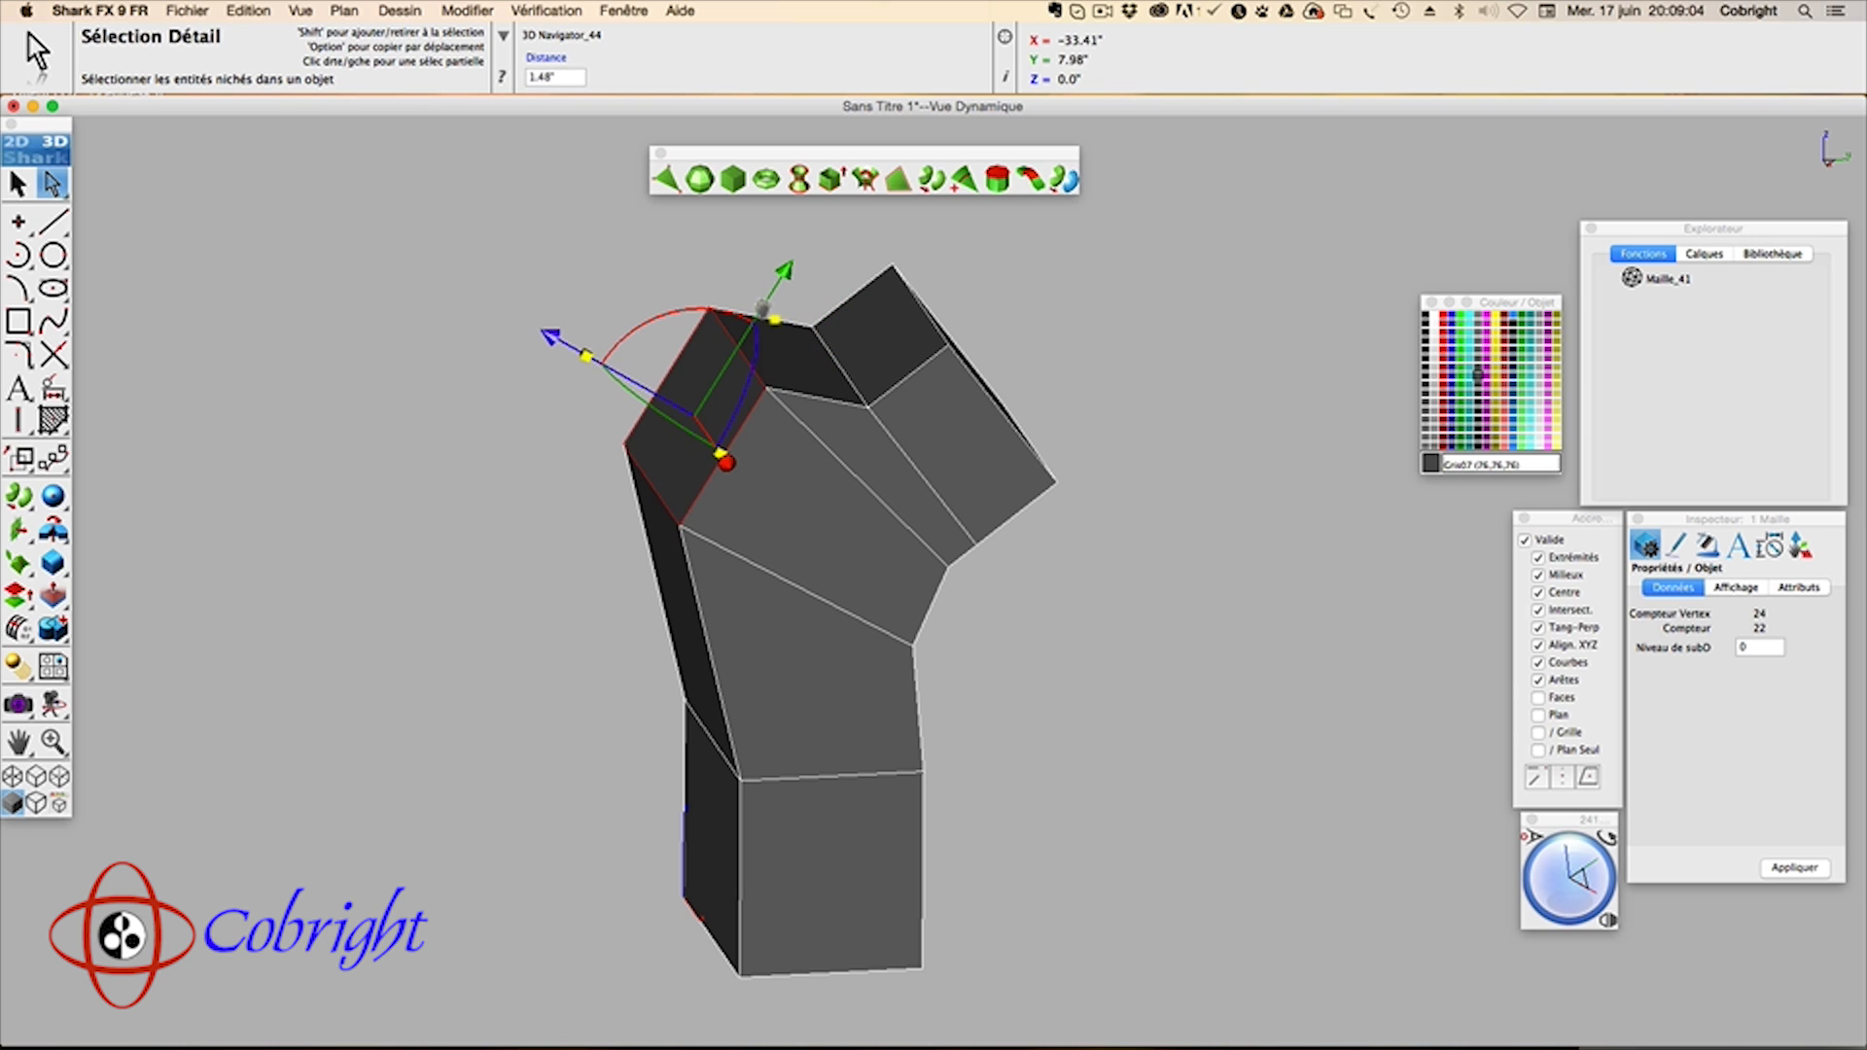
{"action": "left_click_drag", "start_coordinate": [763, 308], "coordinate": [726, 388]}
{"action": "left_click", "coordinate": [1105, 434]}
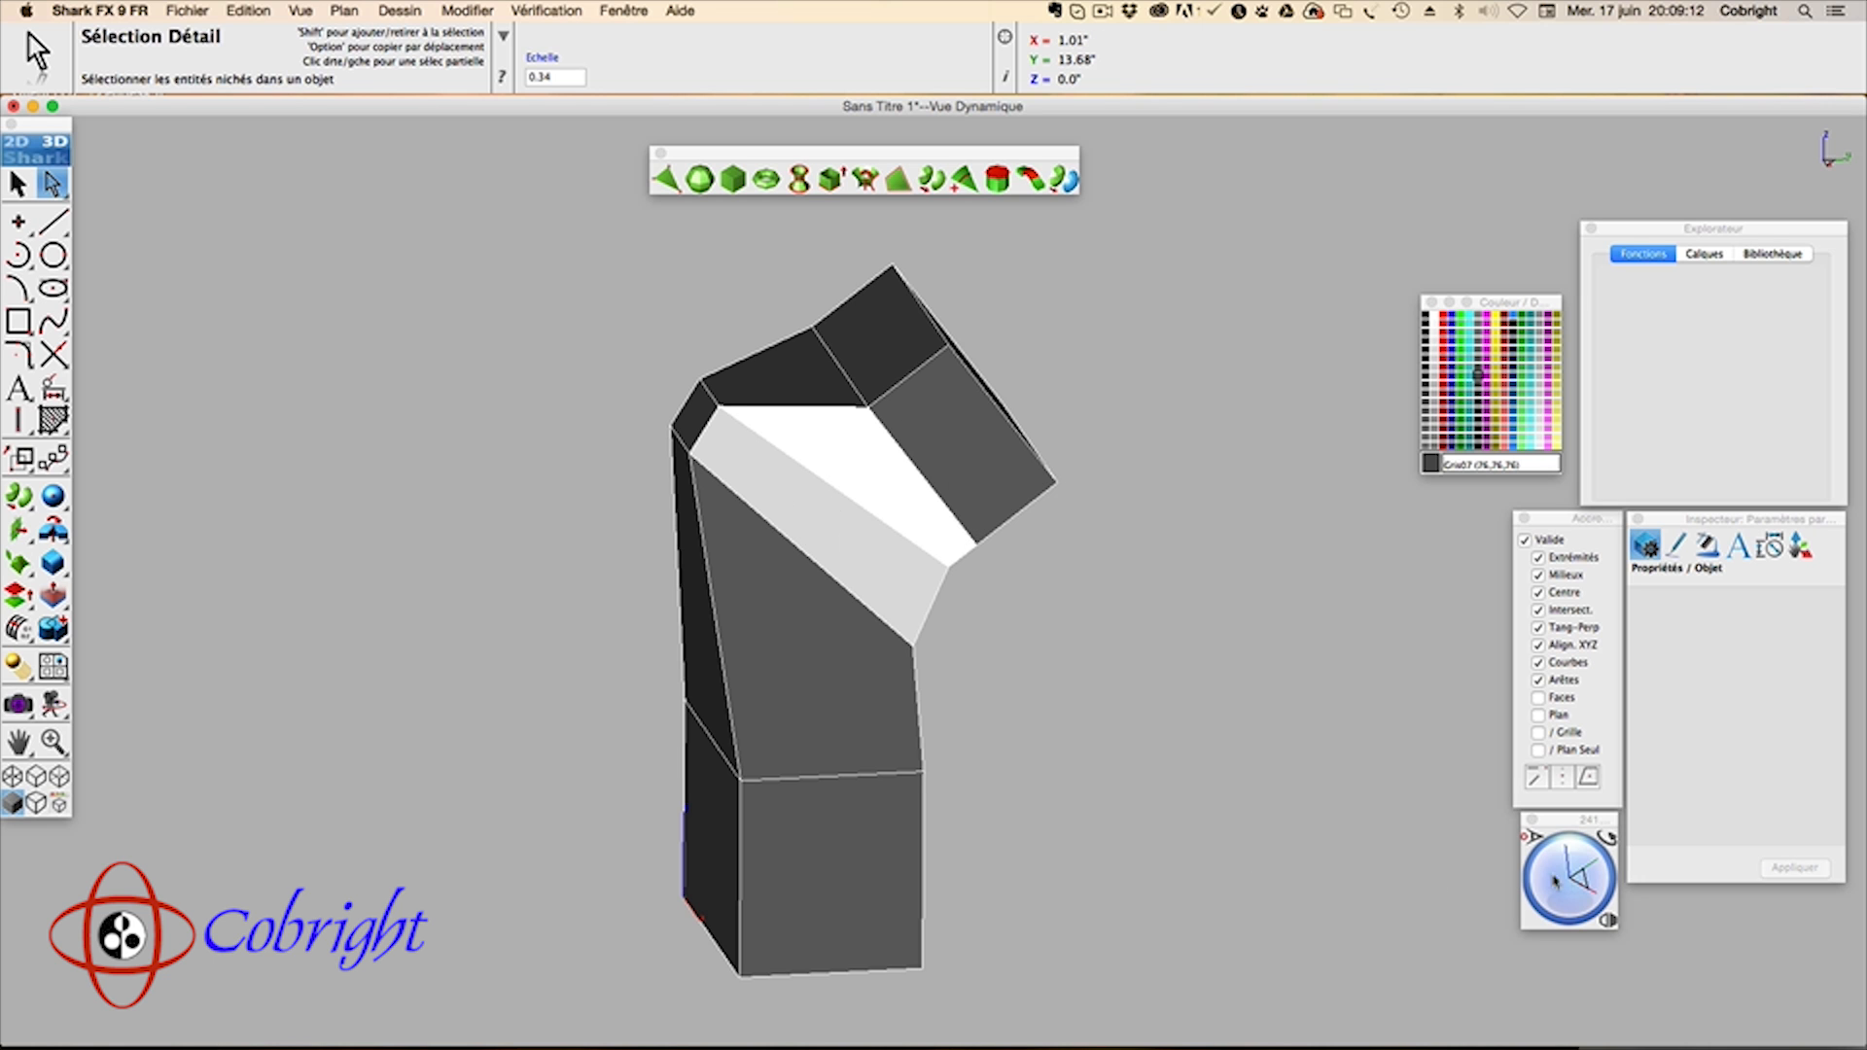
Step: Smooth the reshaped mesh with Catmull-Clark subdivision up to level 4
{"action": "mouse_move", "coordinate": [1554, 883]}
{"action": "left_mouse_down"}
{"action": "mouse_move", "coordinate": [1618, 887]}
{"action": "mouse_move", "coordinate": [1561, 873]}
{"action": "left_mouse_up"}
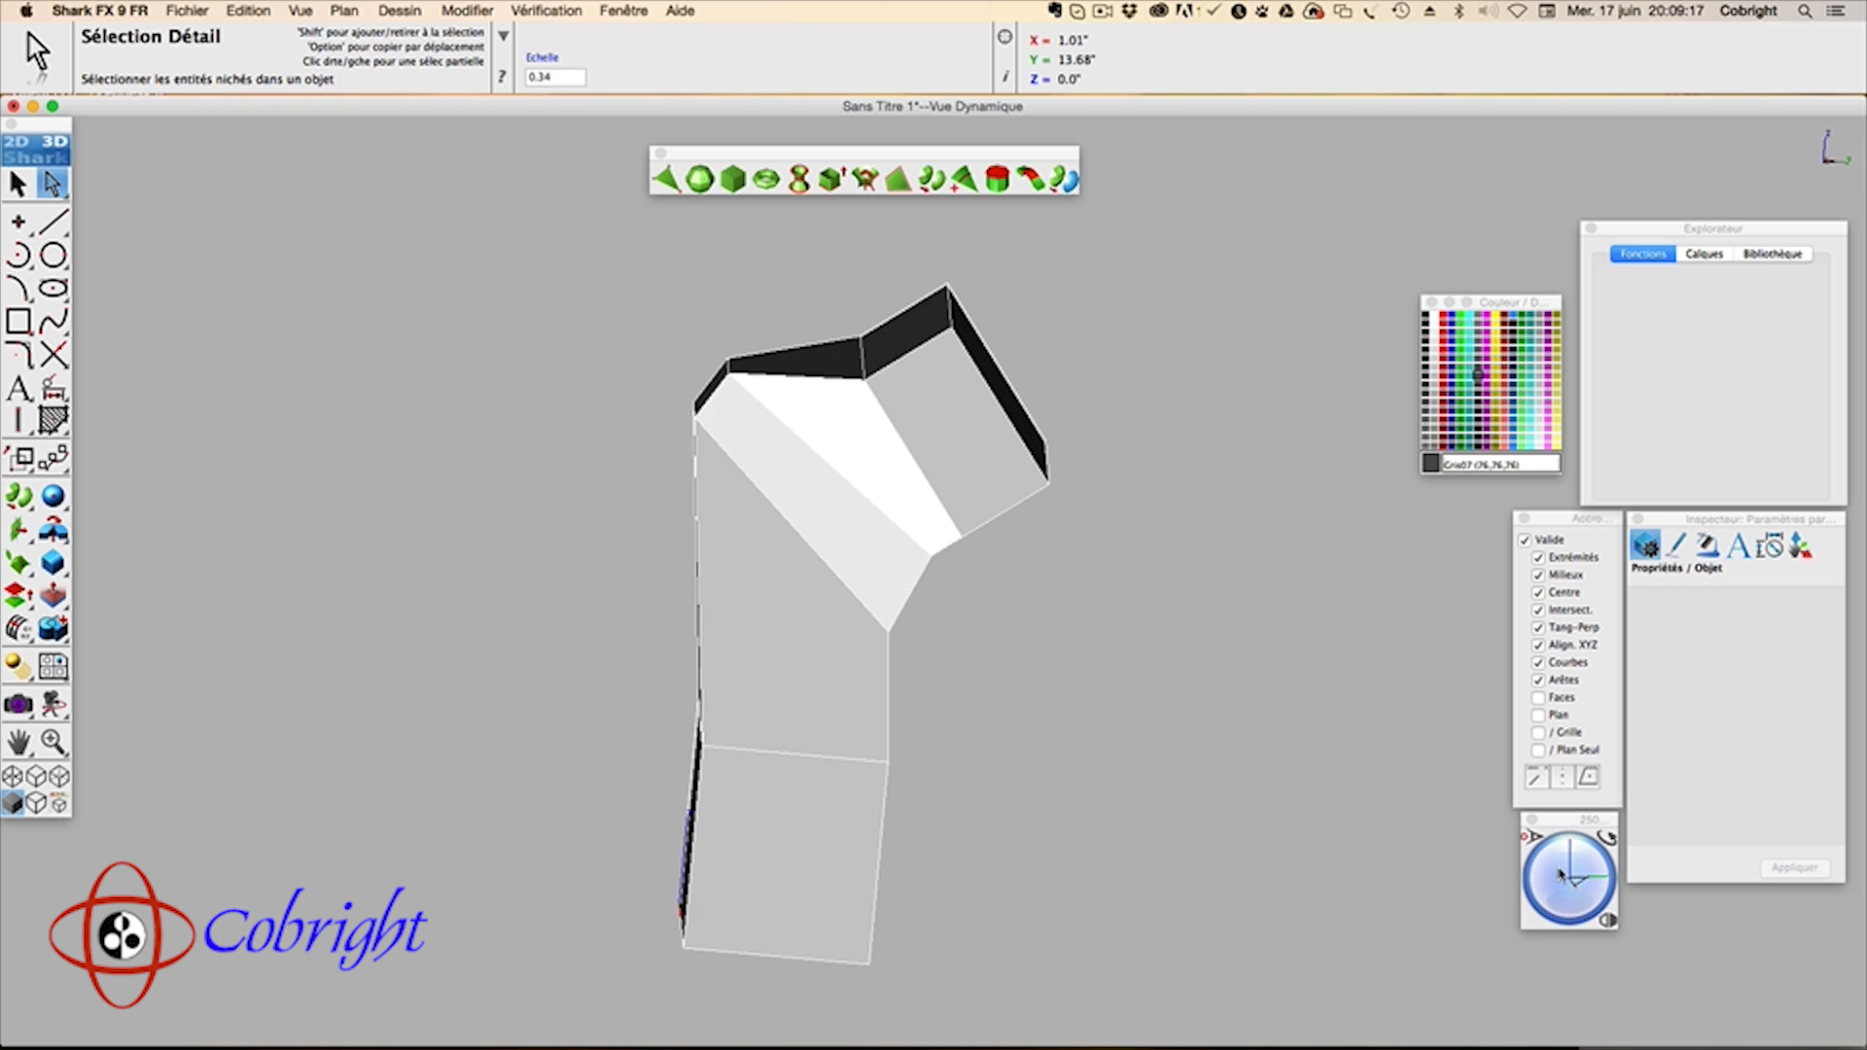
{"action": "left_click", "coordinate": [950, 185]}
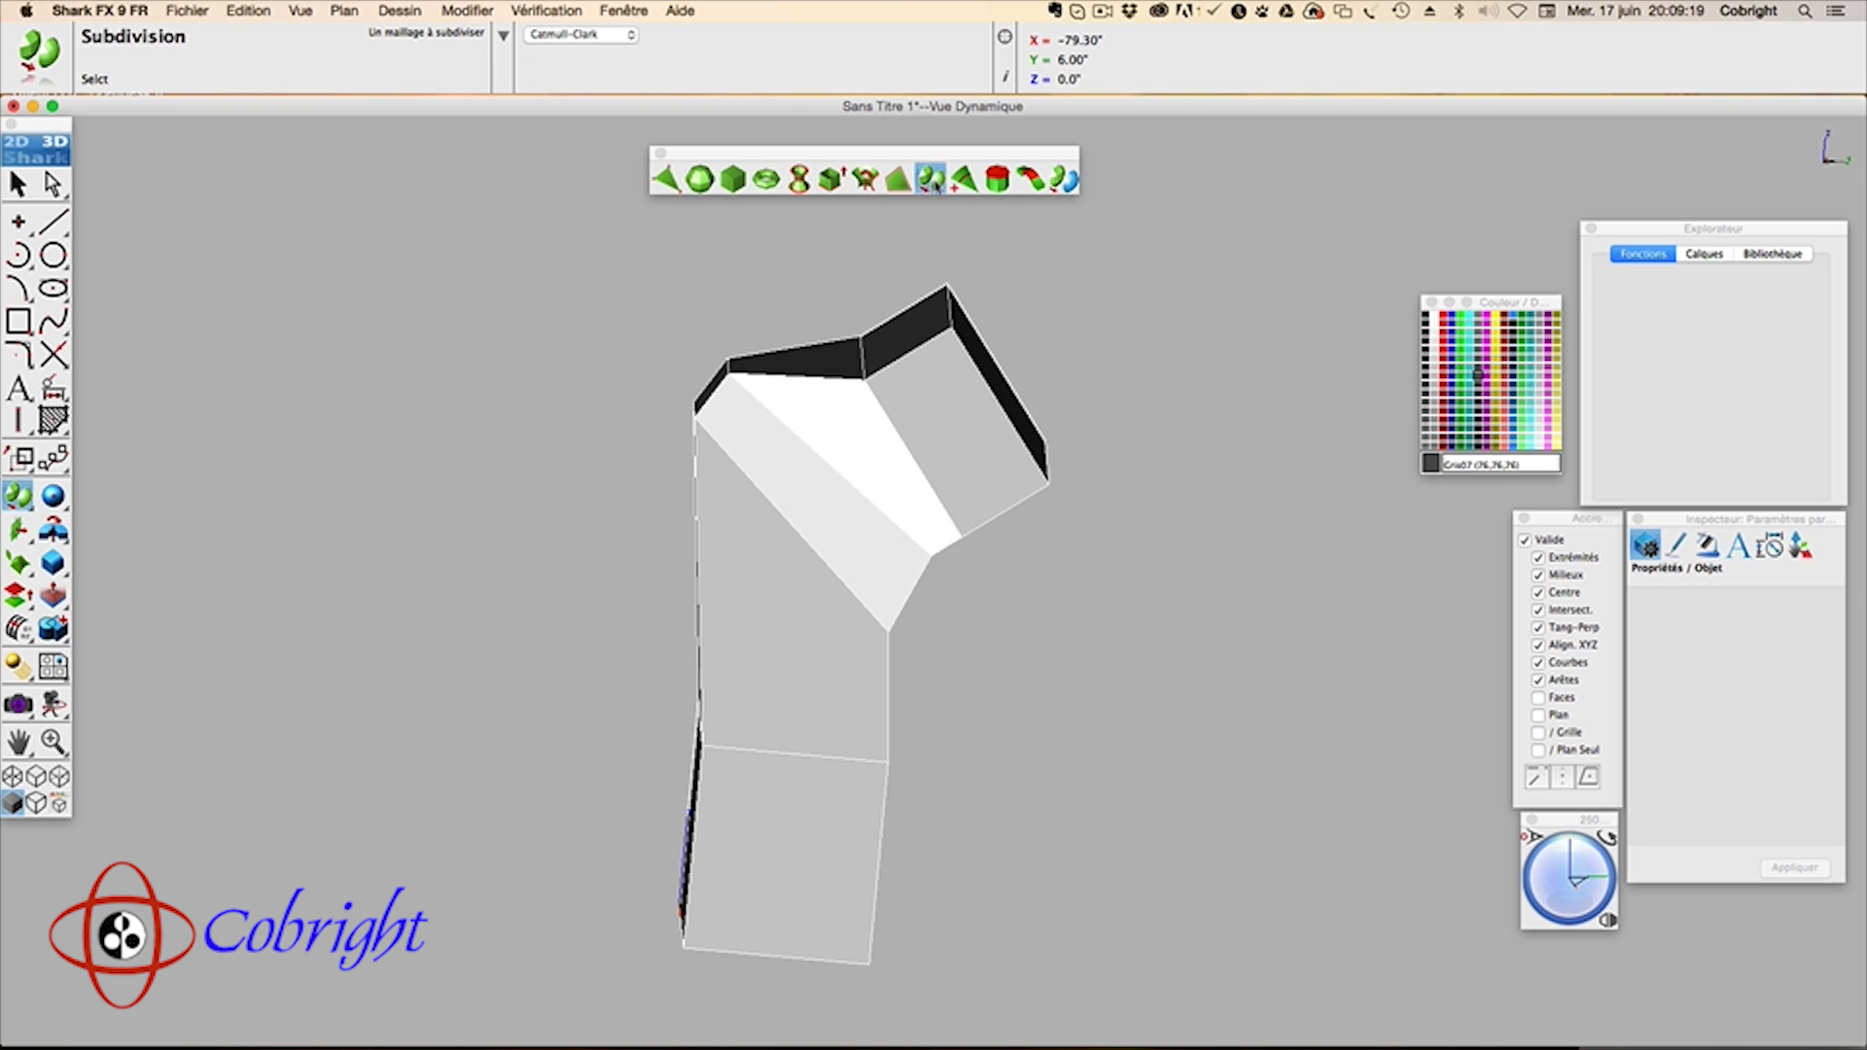
{"action": "left_click", "coordinate": [919, 426]}
{"action": "left_click", "coordinate": [919, 426]}
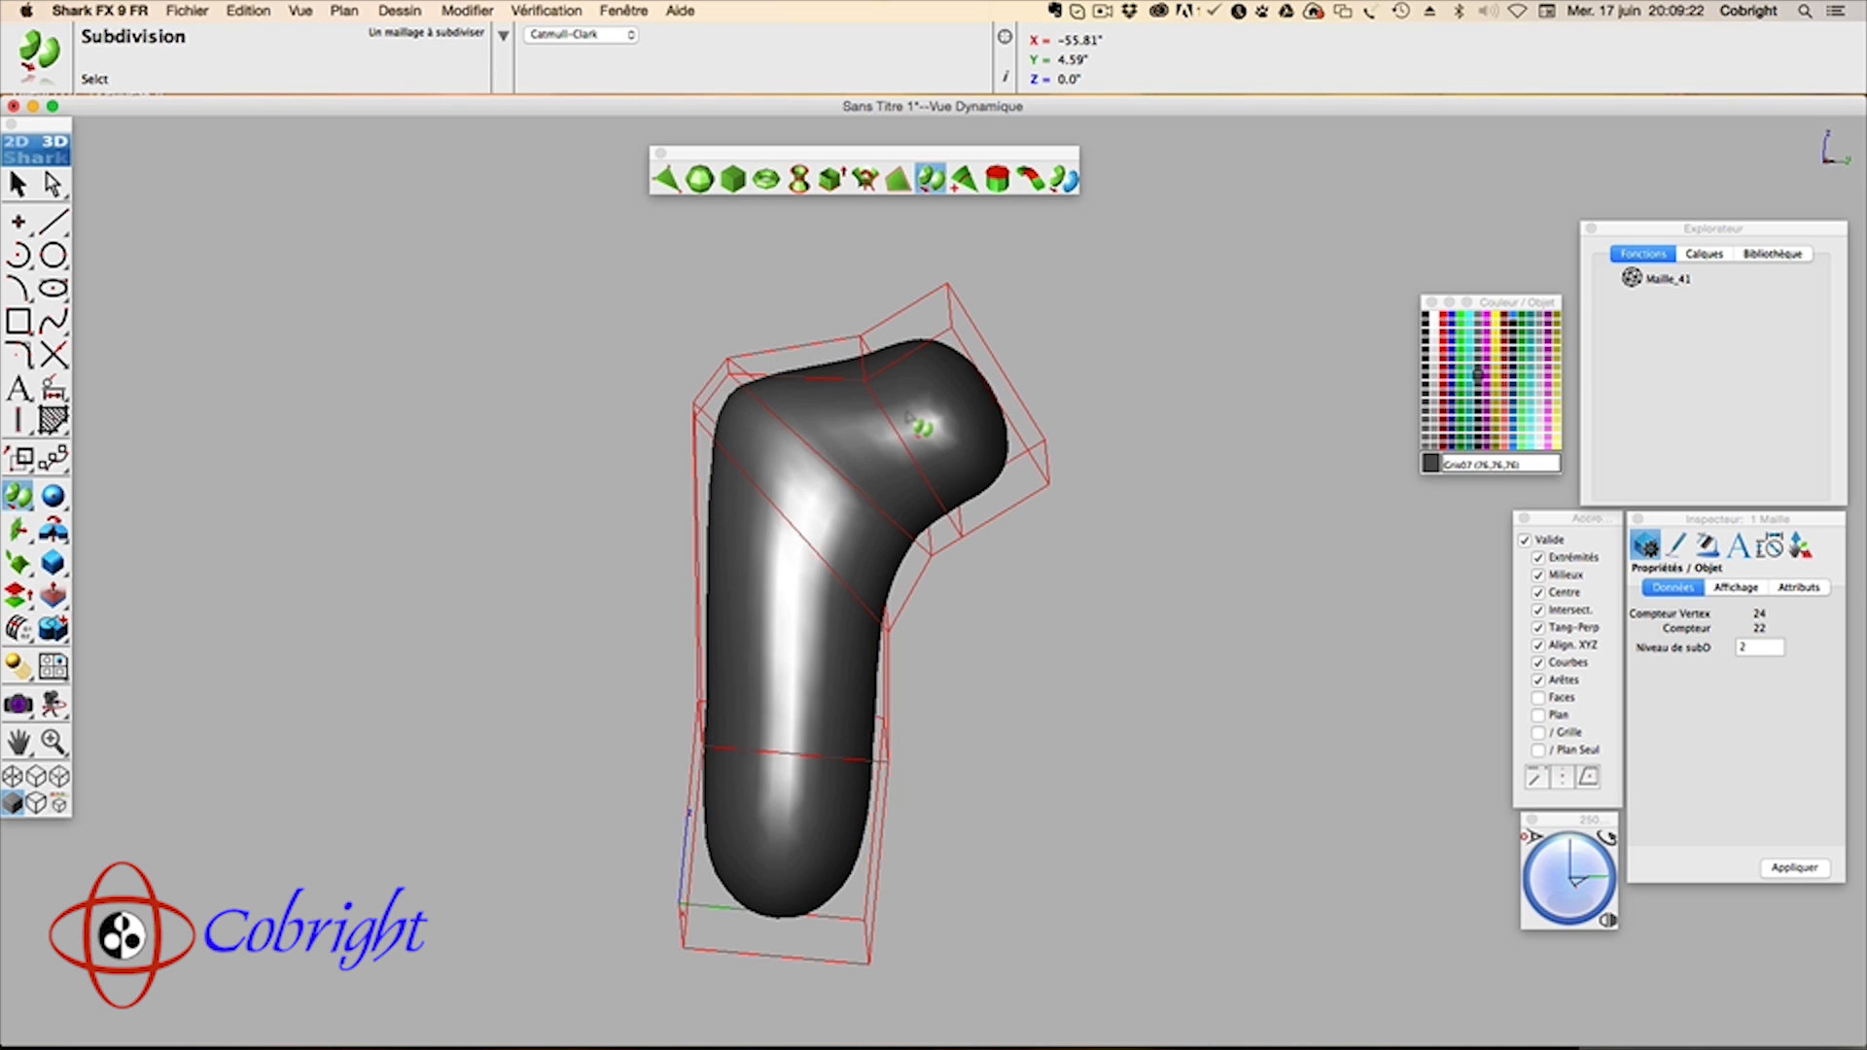
{"action": "mouse_move", "coordinate": [1574, 880]}
{"action": "left_mouse_down"}
{"action": "mouse_move", "coordinate": [1590, 920]}
{"action": "mouse_move", "coordinate": [1566, 899]}
{"action": "mouse_move", "coordinate": [1587, 899]}
{"action": "left_mouse_up"}
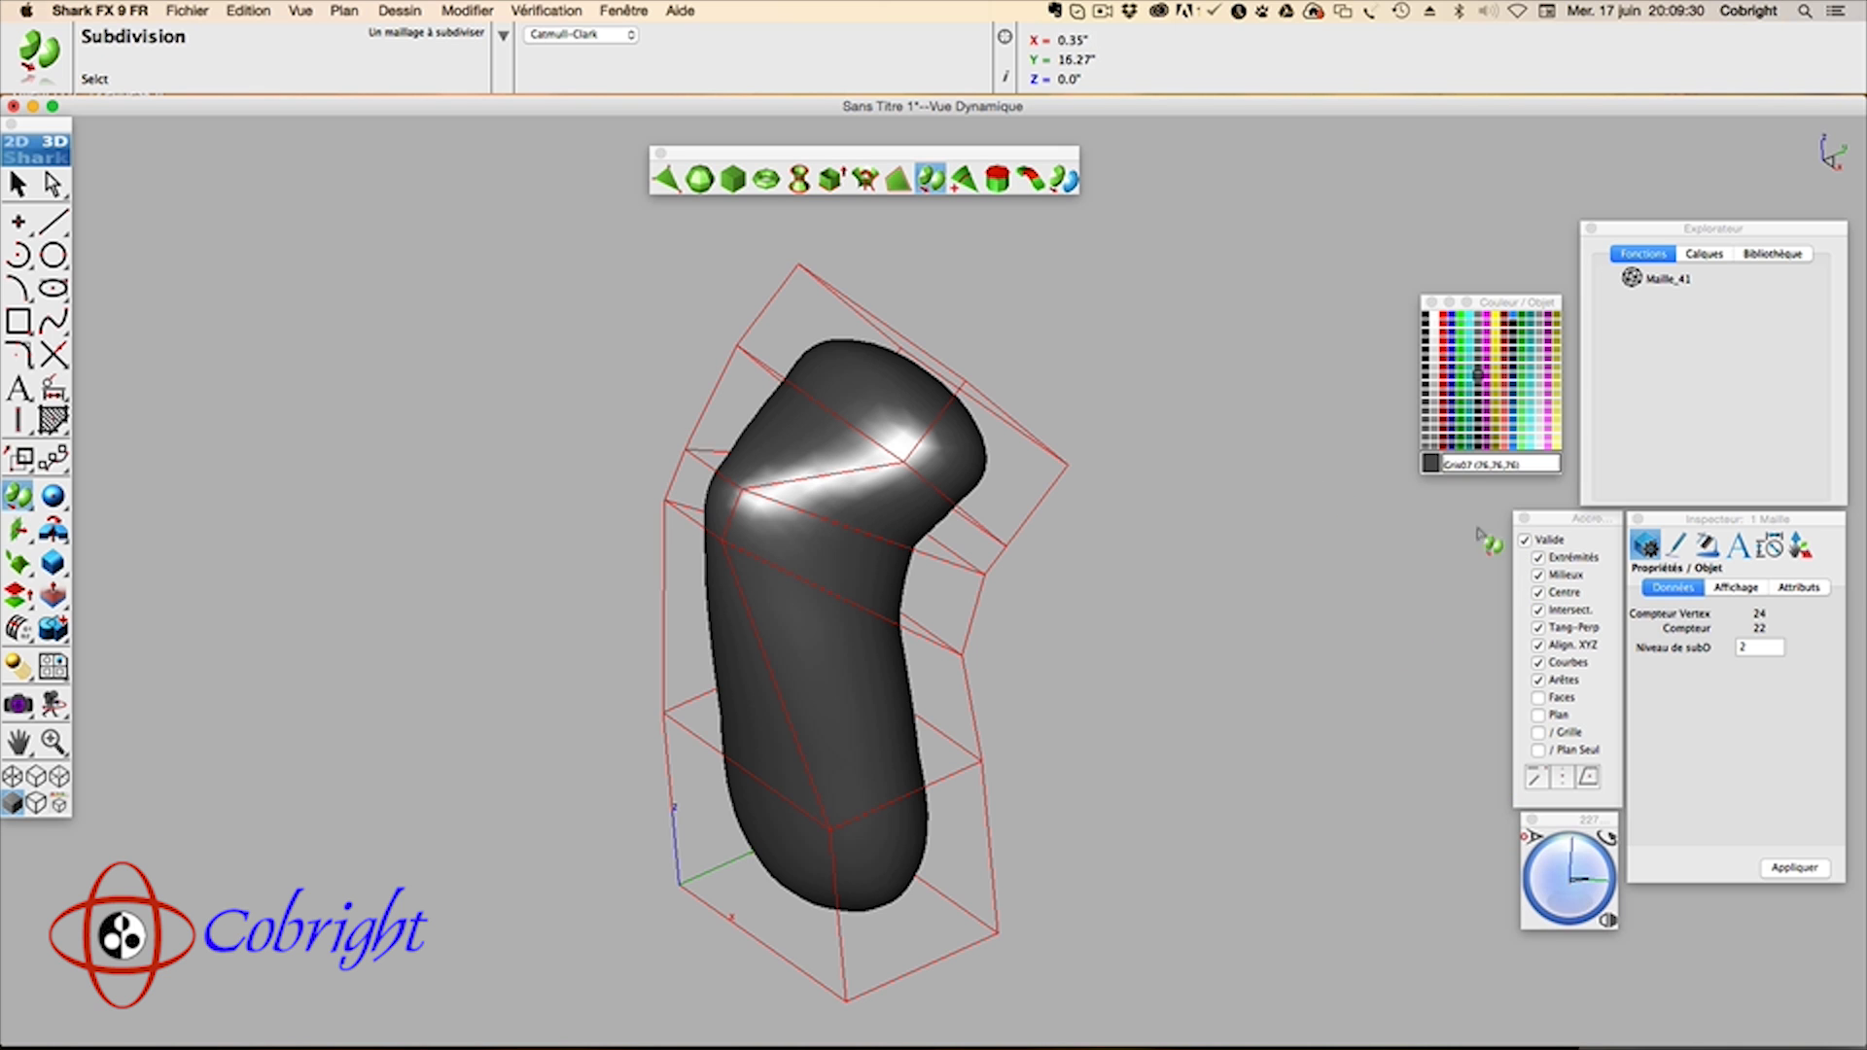
{"action": "left_click", "coordinate": [902, 496]}
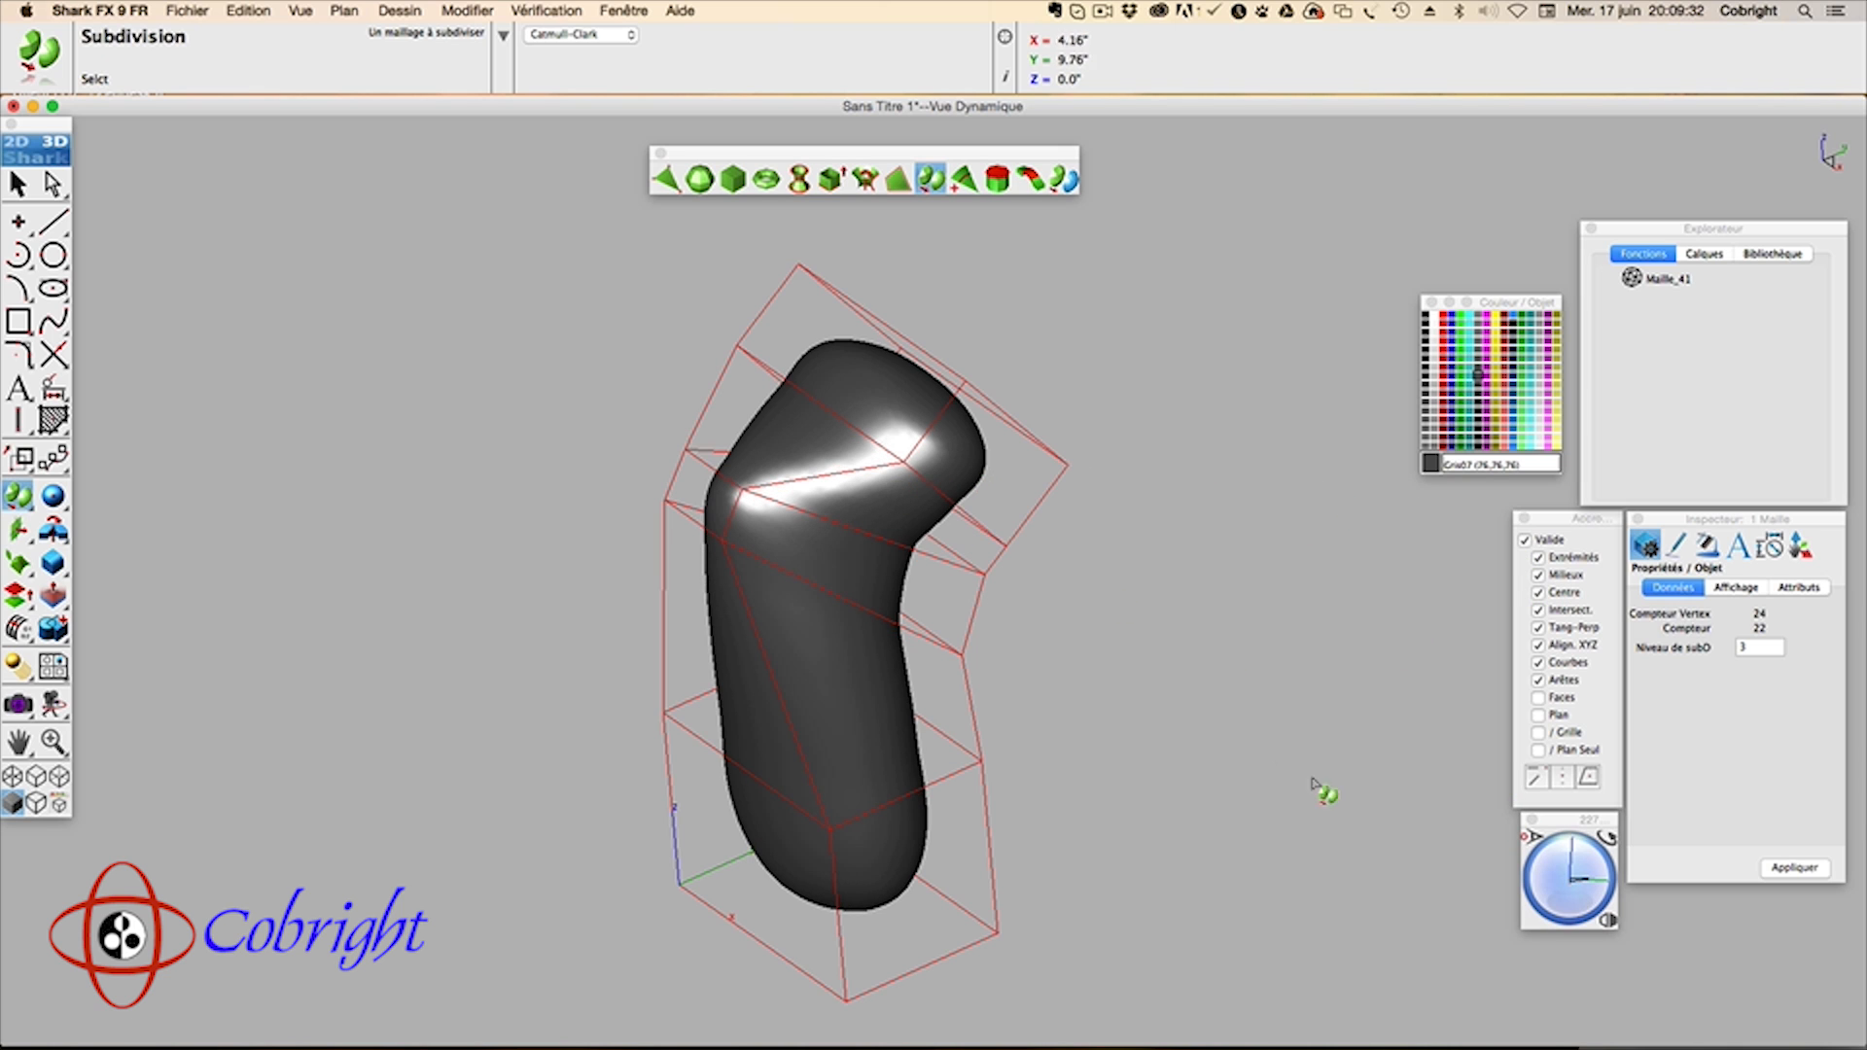
{"action": "mouse_move", "coordinate": [1542, 892]}
{"action": "left_mouse_down"}
{"action": "mouse_move", "coordinate": [1585, 881]}
{"action": "mouse_move", "coordinate": [1562, 887]}
{"action": "left_mouse_up"}
Step: Shift the smoothed mesh about -0.23" along the blue axis and deselect it
{"action": "left_click", "coordinate": [52, 183]}
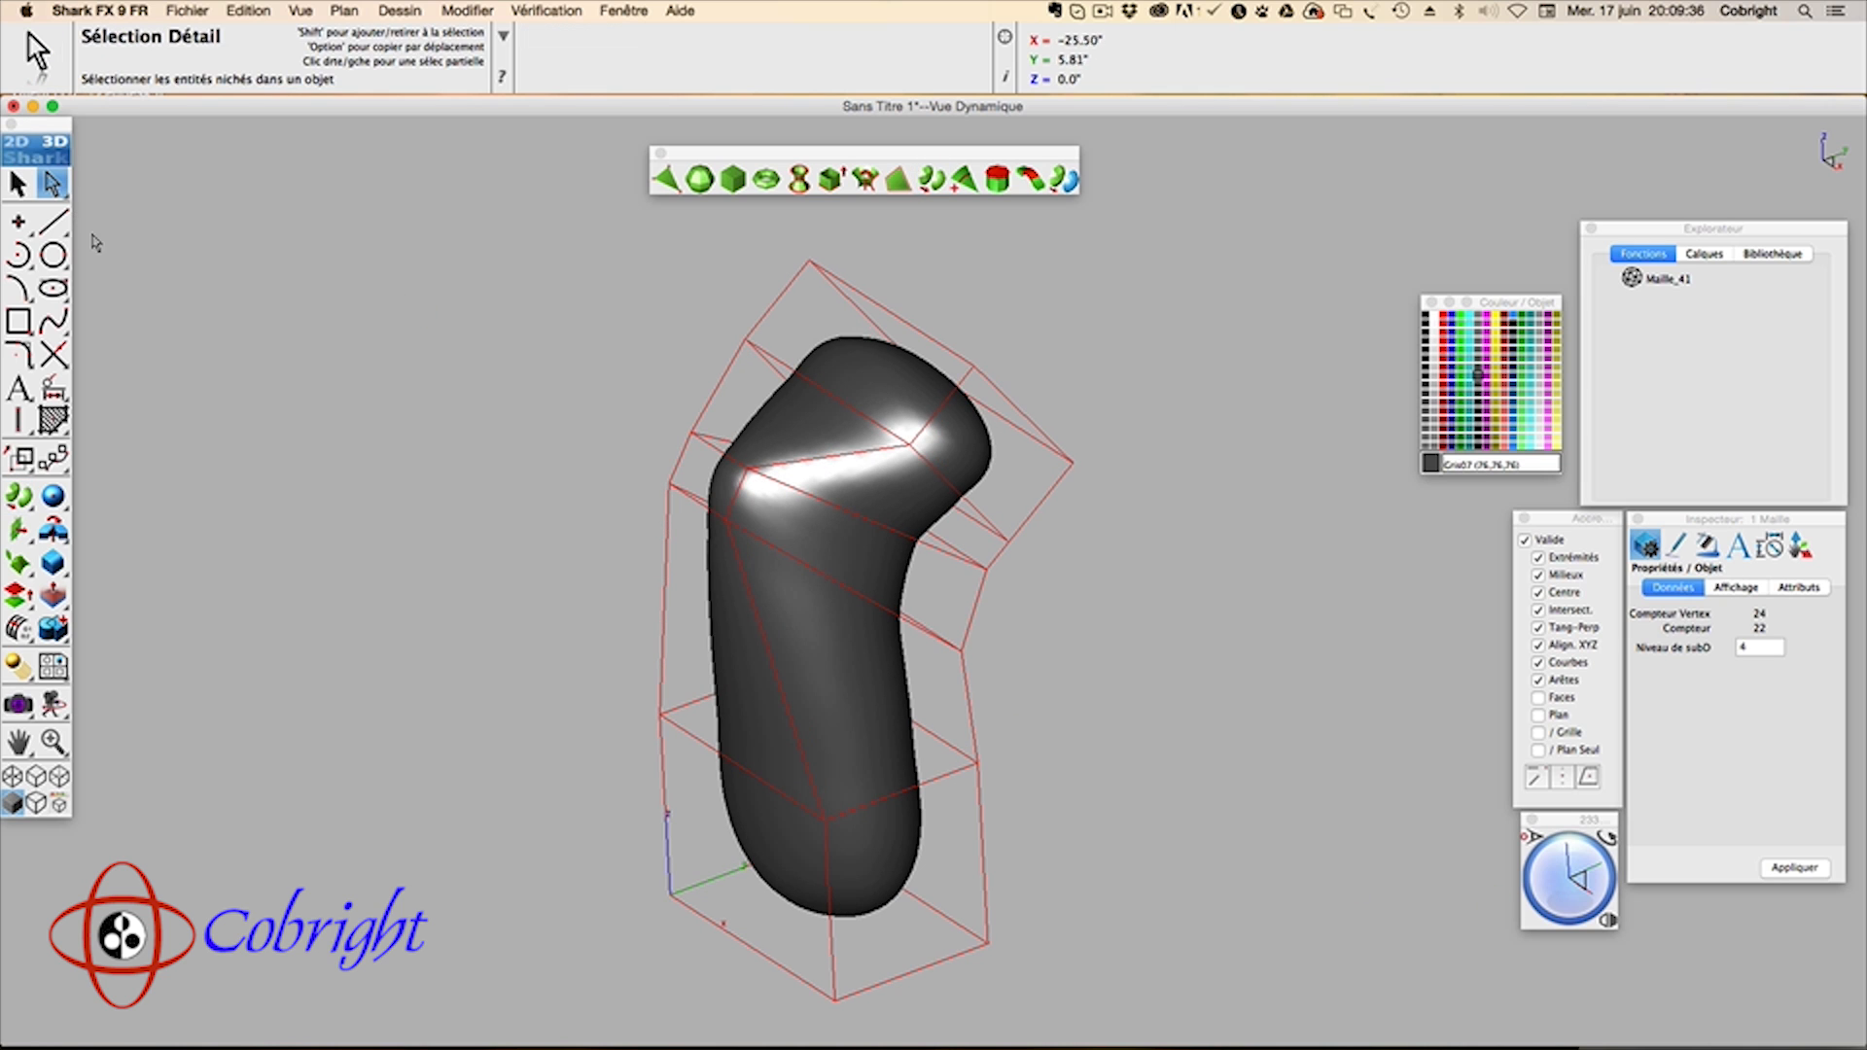
{"action": "left_click", "coordinate": [707, 480]}
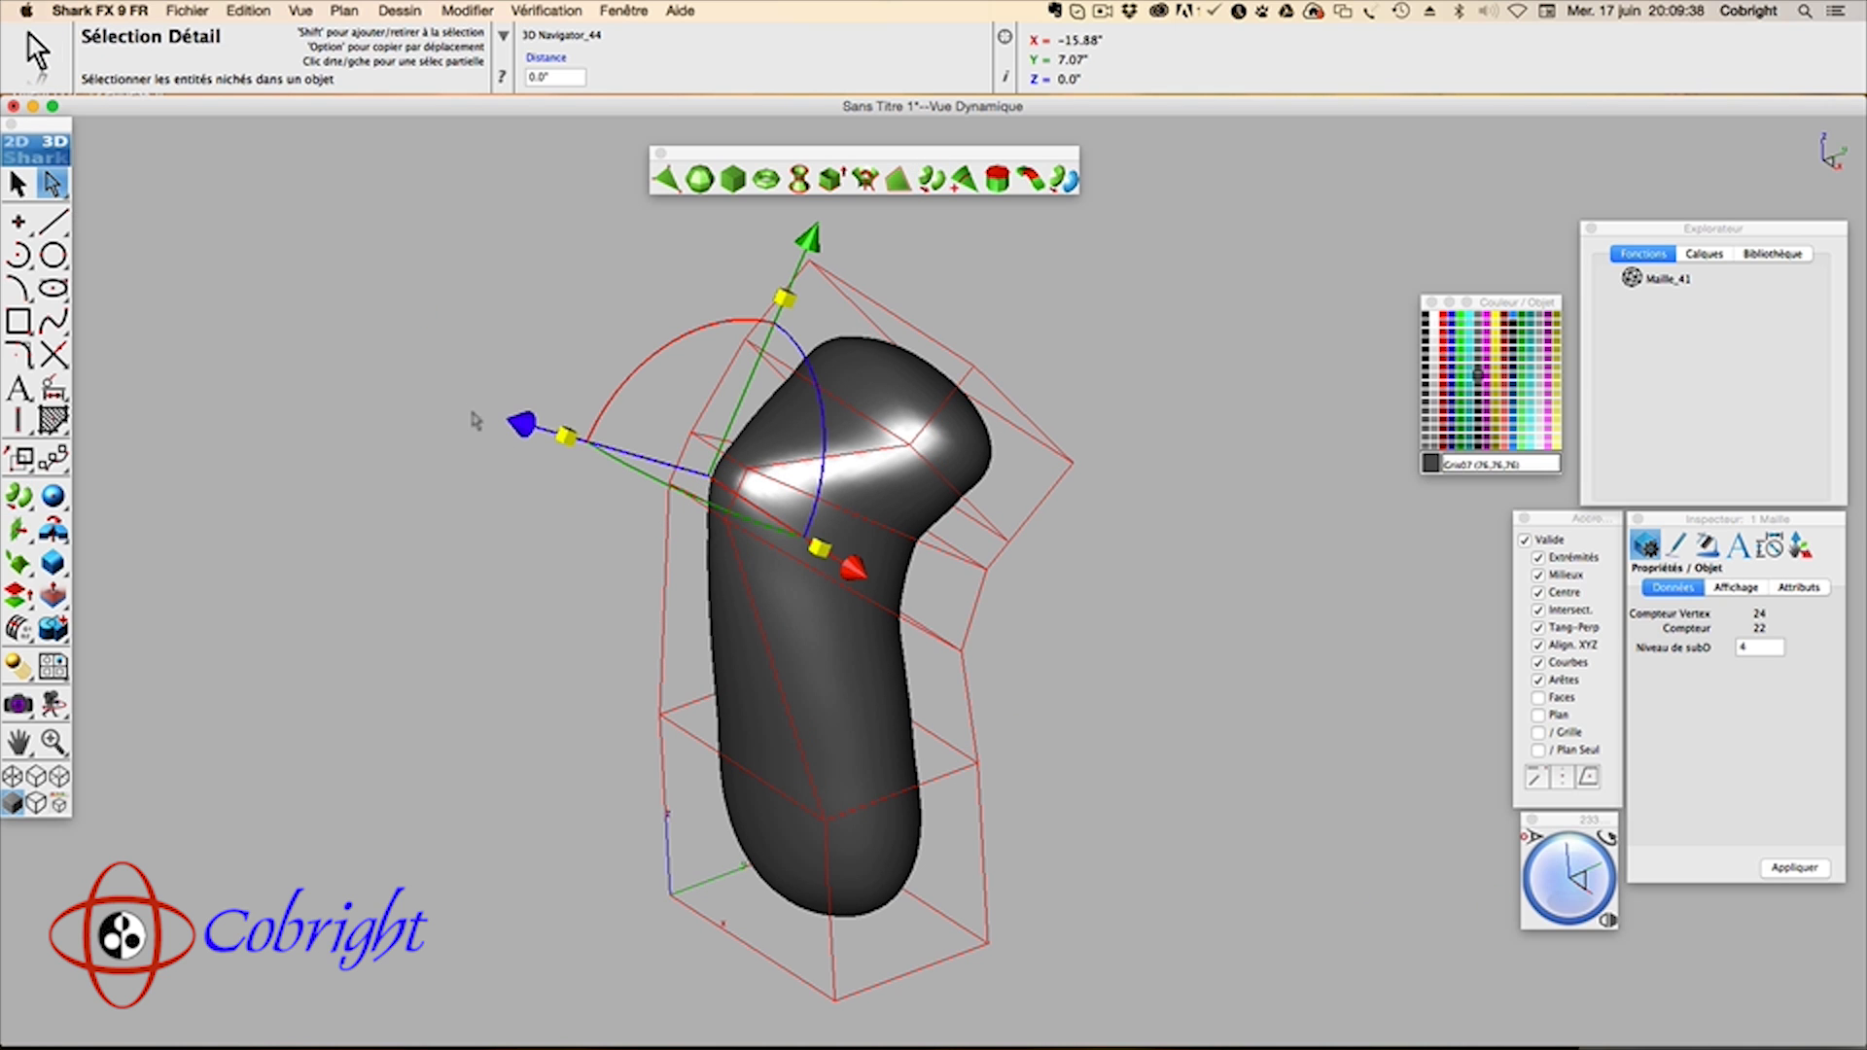
{"action": "left_click_drag", "start_coordinate": [521, 422], "coordinate": [507, 421]}
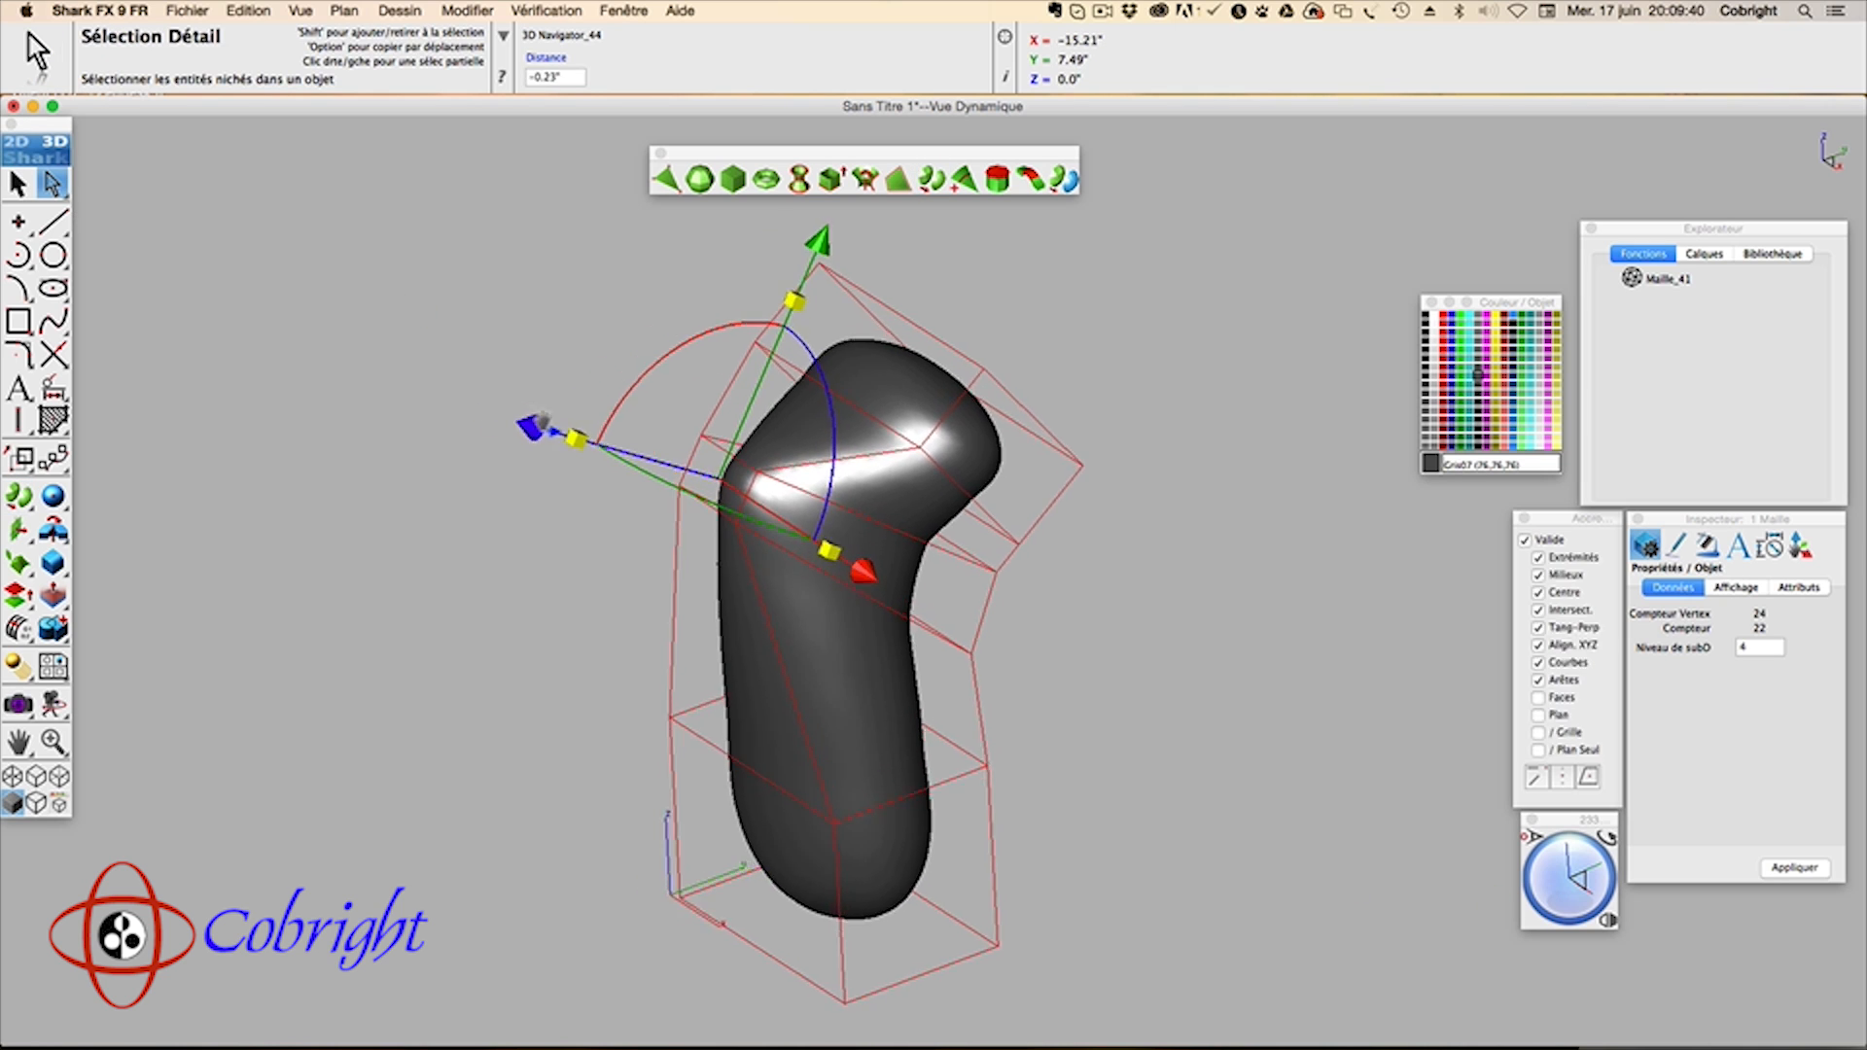
{"action": "left_click", "coordinate": [1563, 904]}
{"action": "left_click", "coordinate": [1563, 904]}
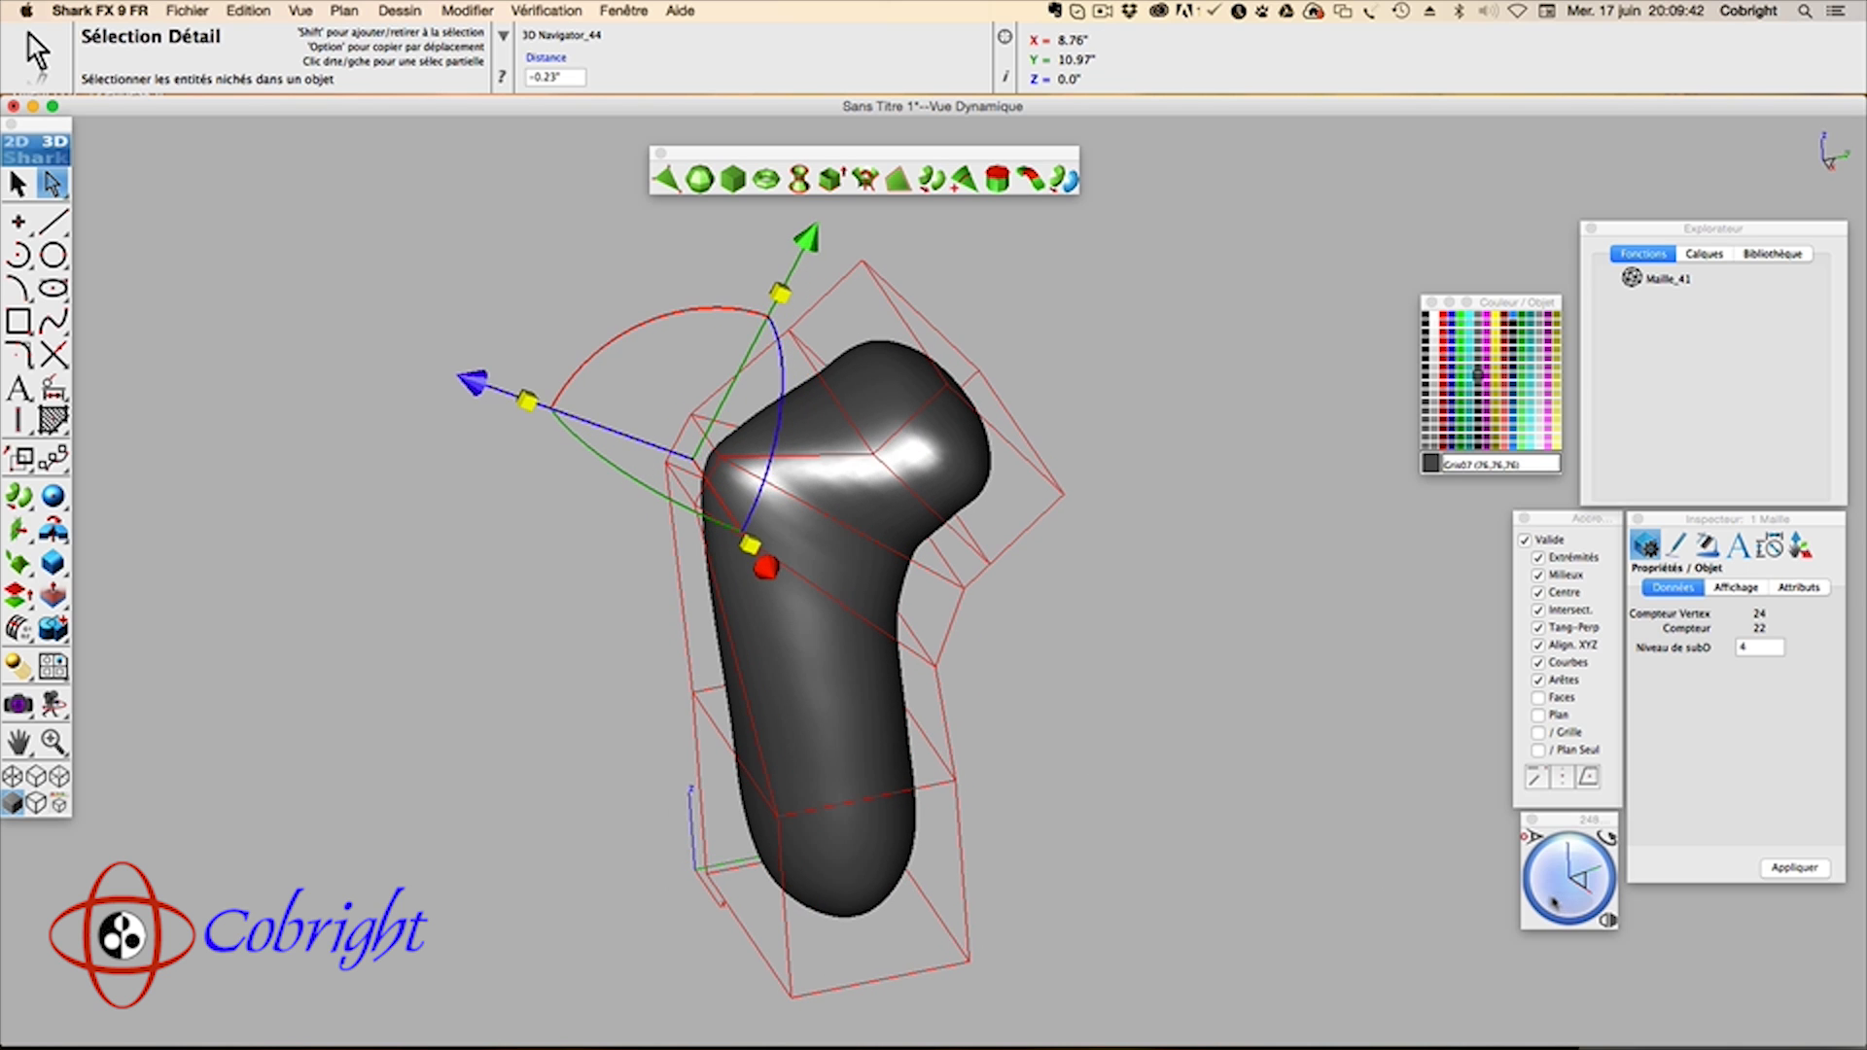
{"action": "left_click", "coordinate": [1014, 654]}
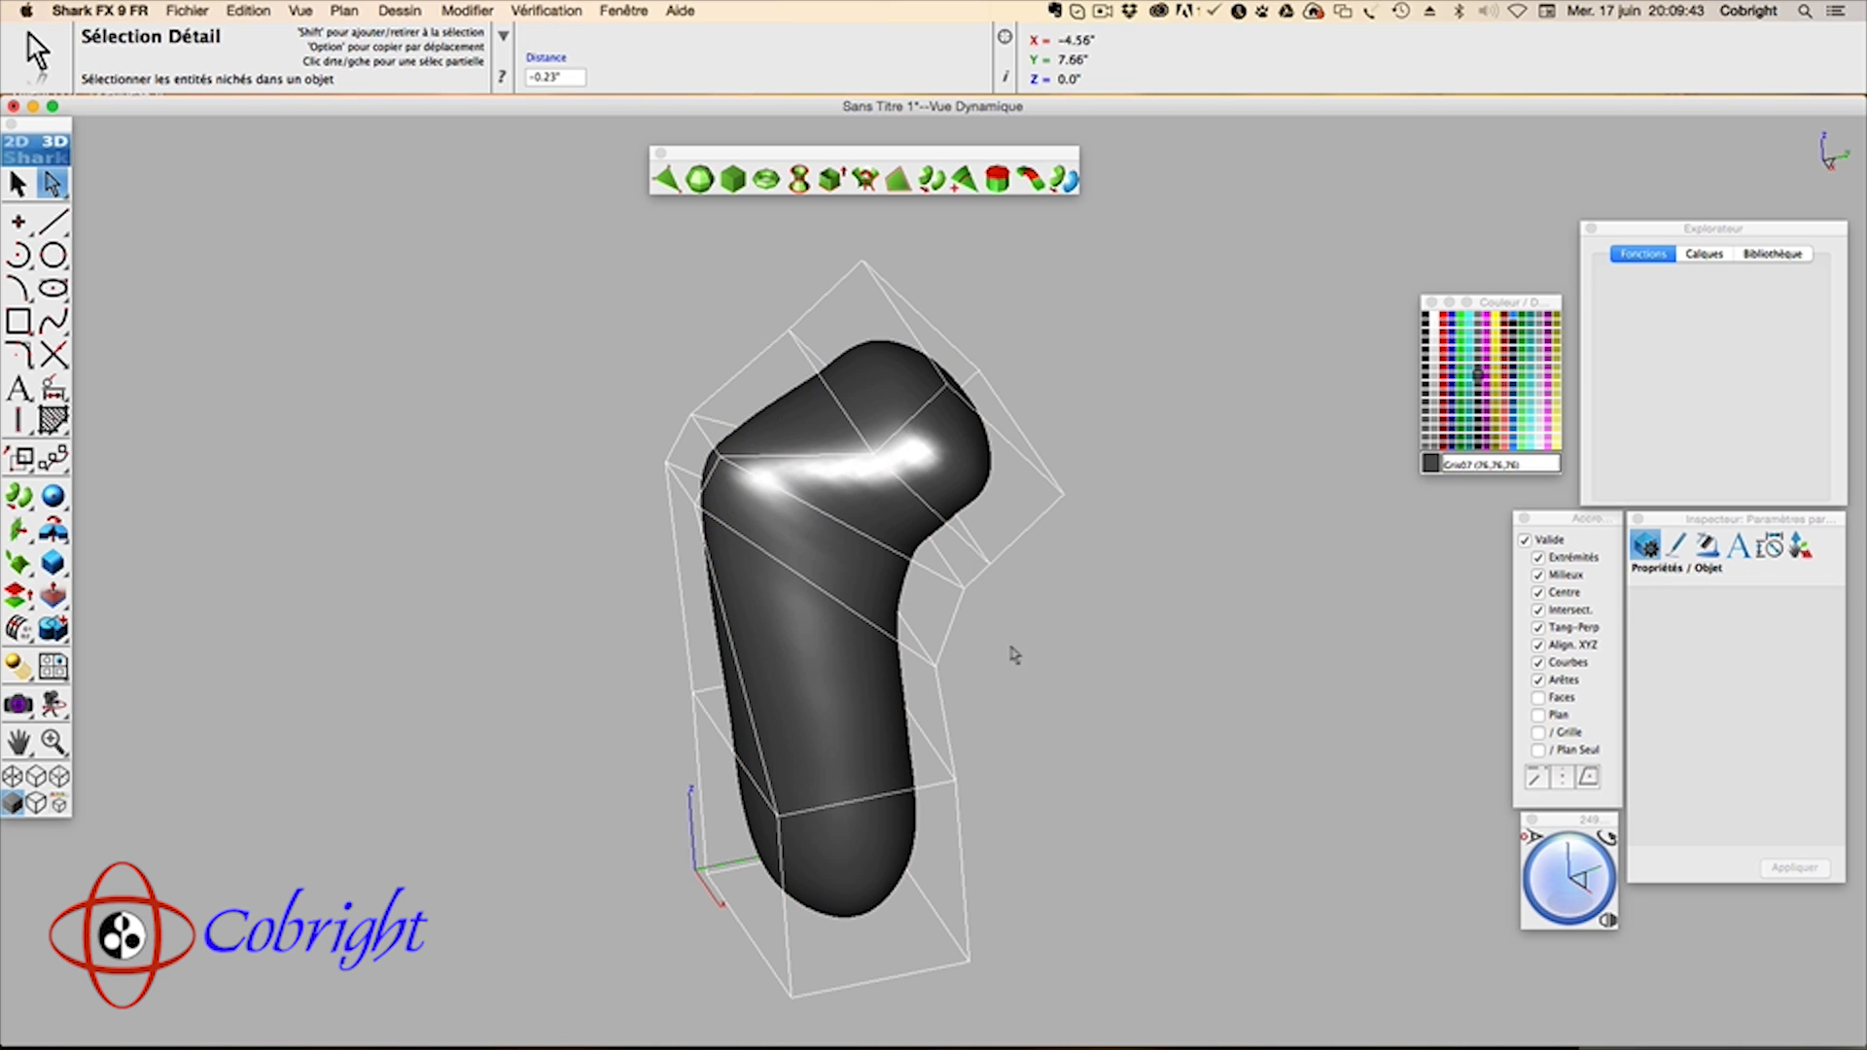
Step: Move the small outer face of the bend about 0.43" outward and scale it to about 1.72
{"action": "left_click", "coordinate": [681, 461]}
{"action": "left_click_drag", "start_coordinate": [542, 405], "coordinate": [519, 407]}
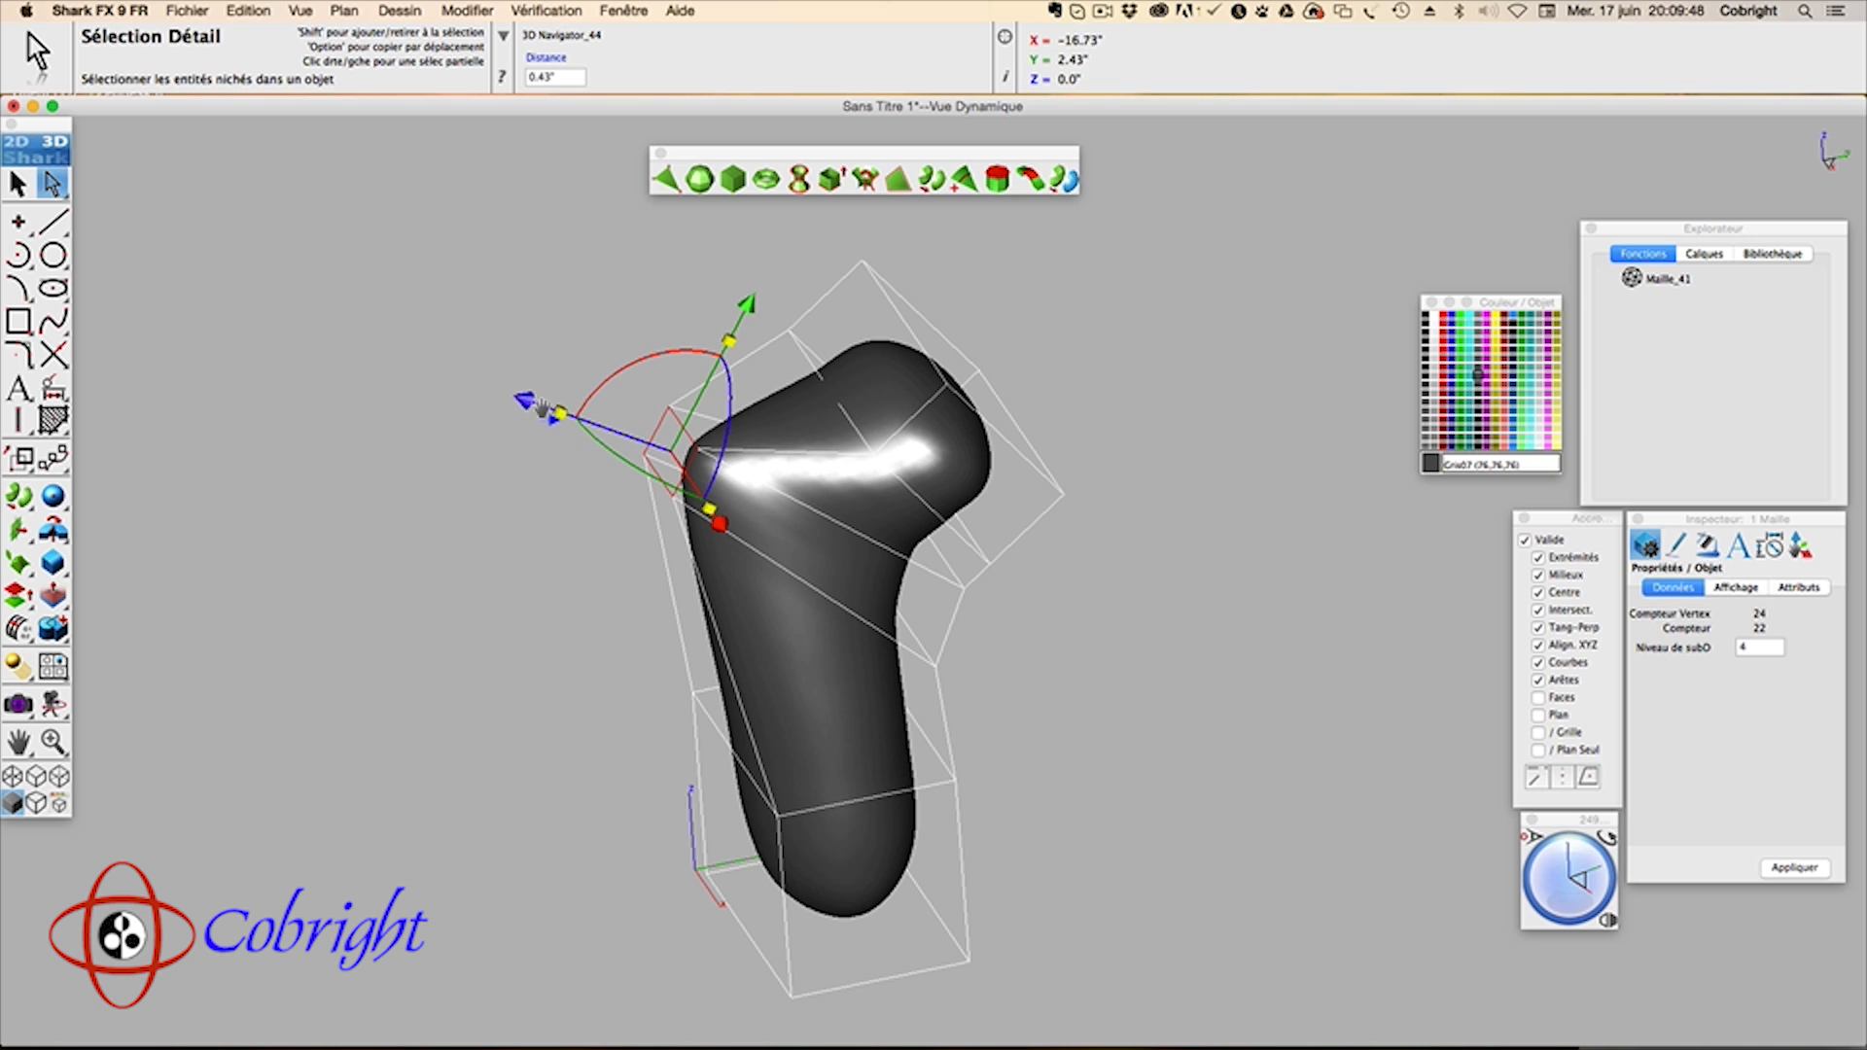
{"action": "mouse_move", "coordinate": [595, 424]}
{"action": "left_mouse_down"}
{"action": "mouse_move", "coordinate": [416, 405]}
{"action": "mouse_move", "coordinate": [474, 416]}
{"action": "left_mouse_up"}
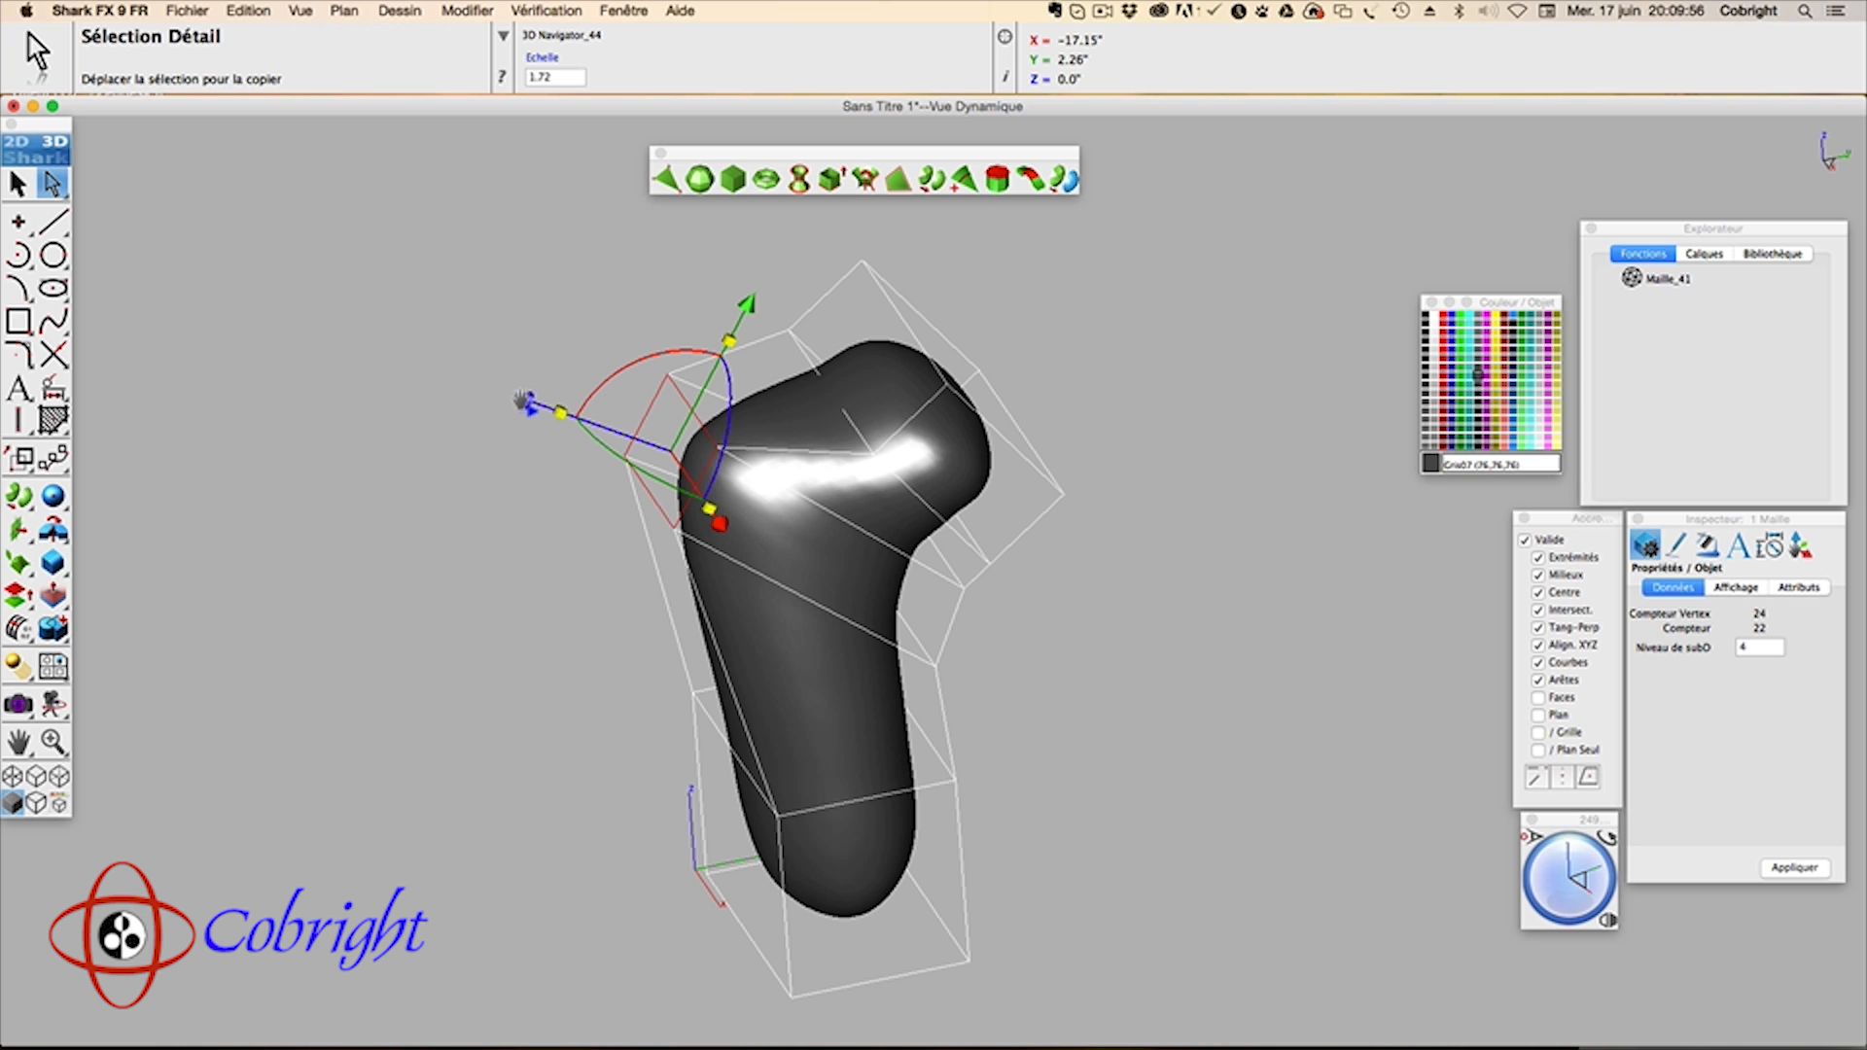
Step: Extrude the enlarged outer face about 2.43" along its blue axis to form a side branch
{"action": "left_click_drag", "start_coordinate": [530, 406], "coordinate": [389, 385]}
{"action": "mouse_move", "coordinate": [1578, 900]}
{"action": "left_mouse_down"}
{"action": "mouse_move", "coordinate": [1541, 891]}
{"action": "mouse_move", "coordinate": [1559, 888]}
{"action": "left_mouse_up"}
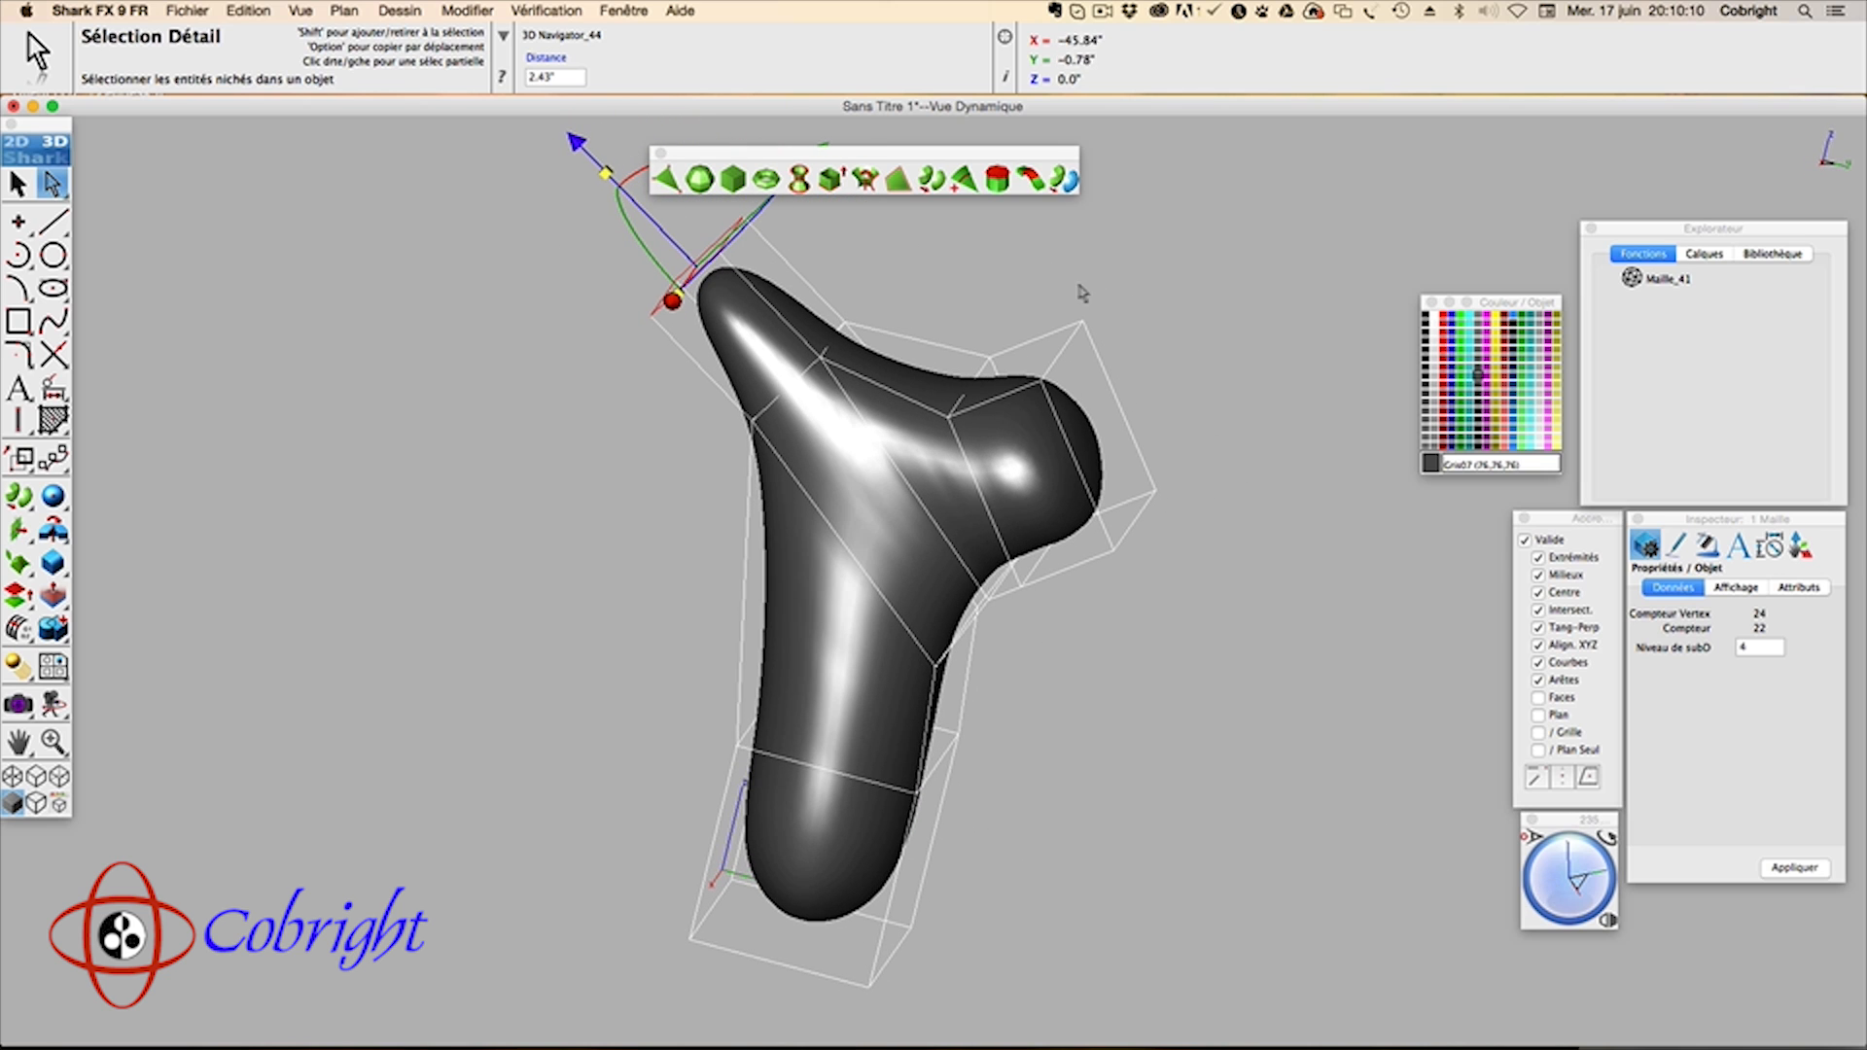
{"action": "left_click", "coordinate": [1119, 356]}
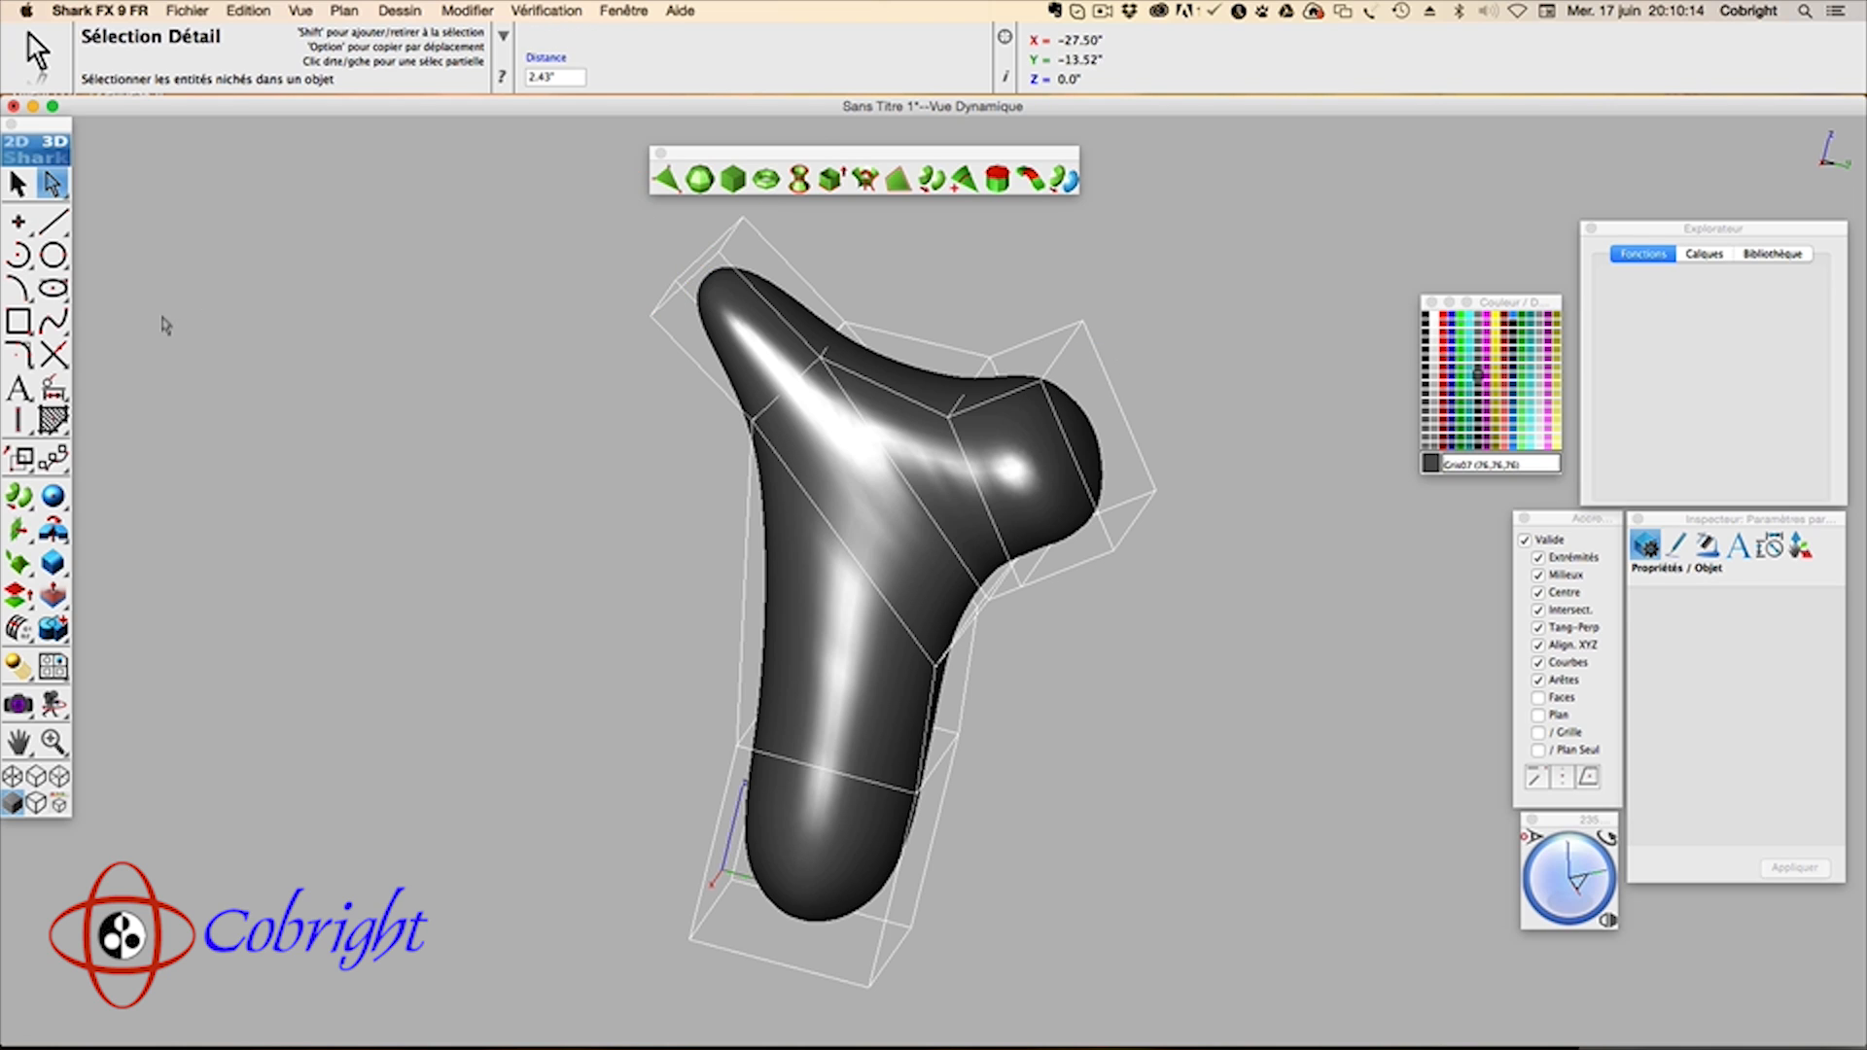
Step: Move the upper corner vertex of the original branch's end about 0.63" along the blue axis and 0.91" along the green axis
{"action": "left_click", "coordinate": [19, 185]}
{"action": "left_click_drag", "start_coordinate": [1053, 292], "coordinate": [1124, 372]}
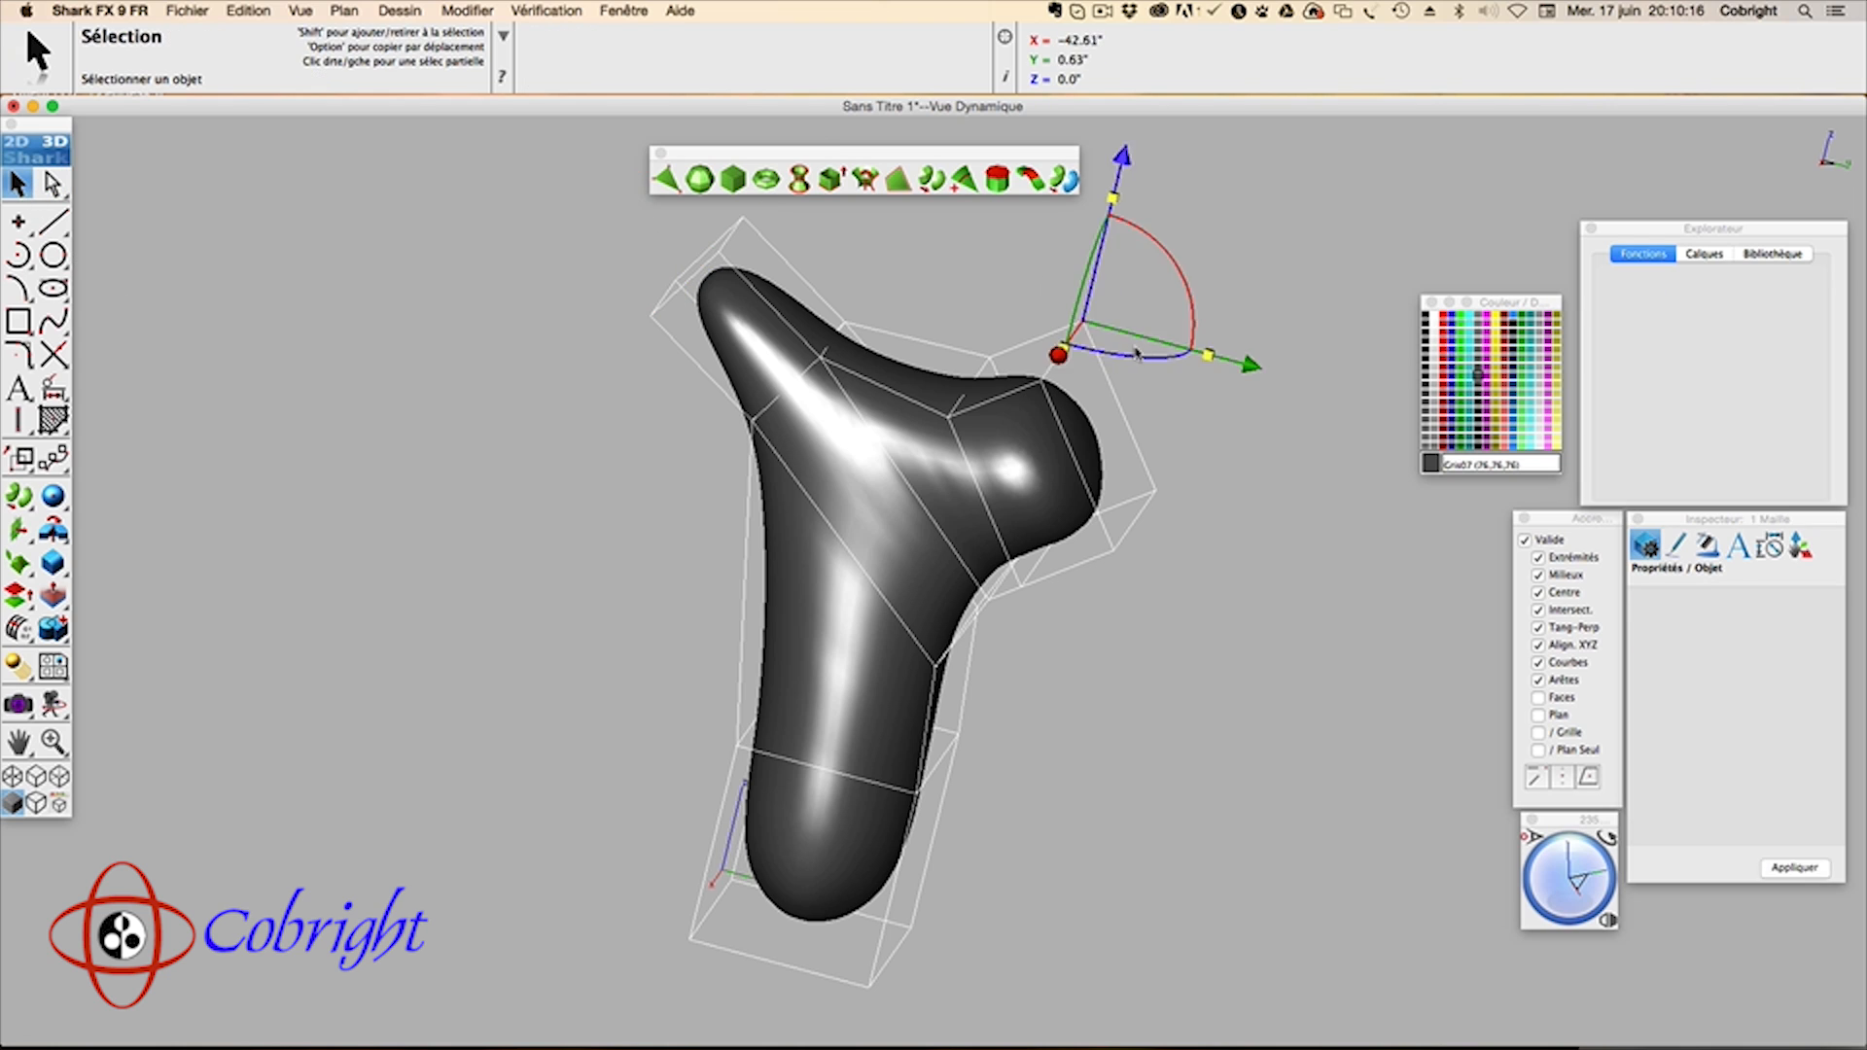
{"action": "left_click_drag", "start_coordinate": [1125, 170], "coordinate": [1141, 156]}
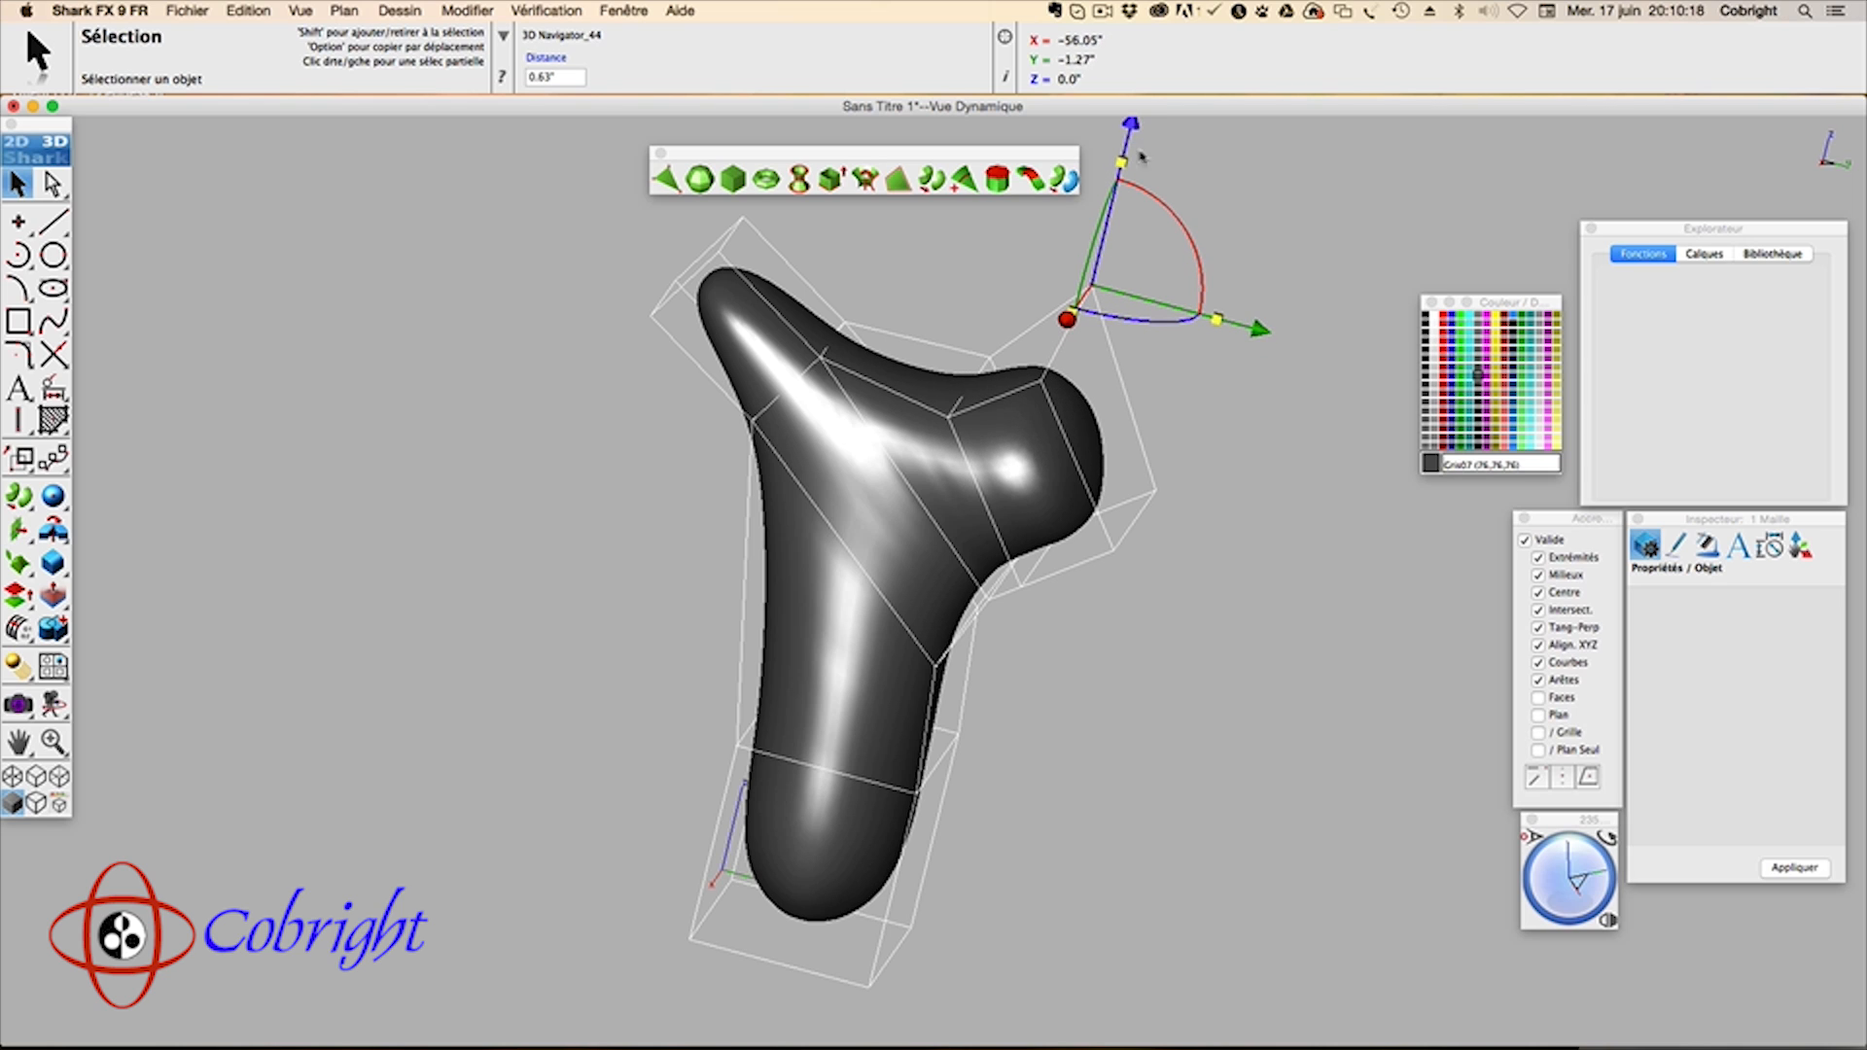
{"action": "left_click_drag", "start_coordinate": [1254, 327], "coordinate": [1308, 341]}
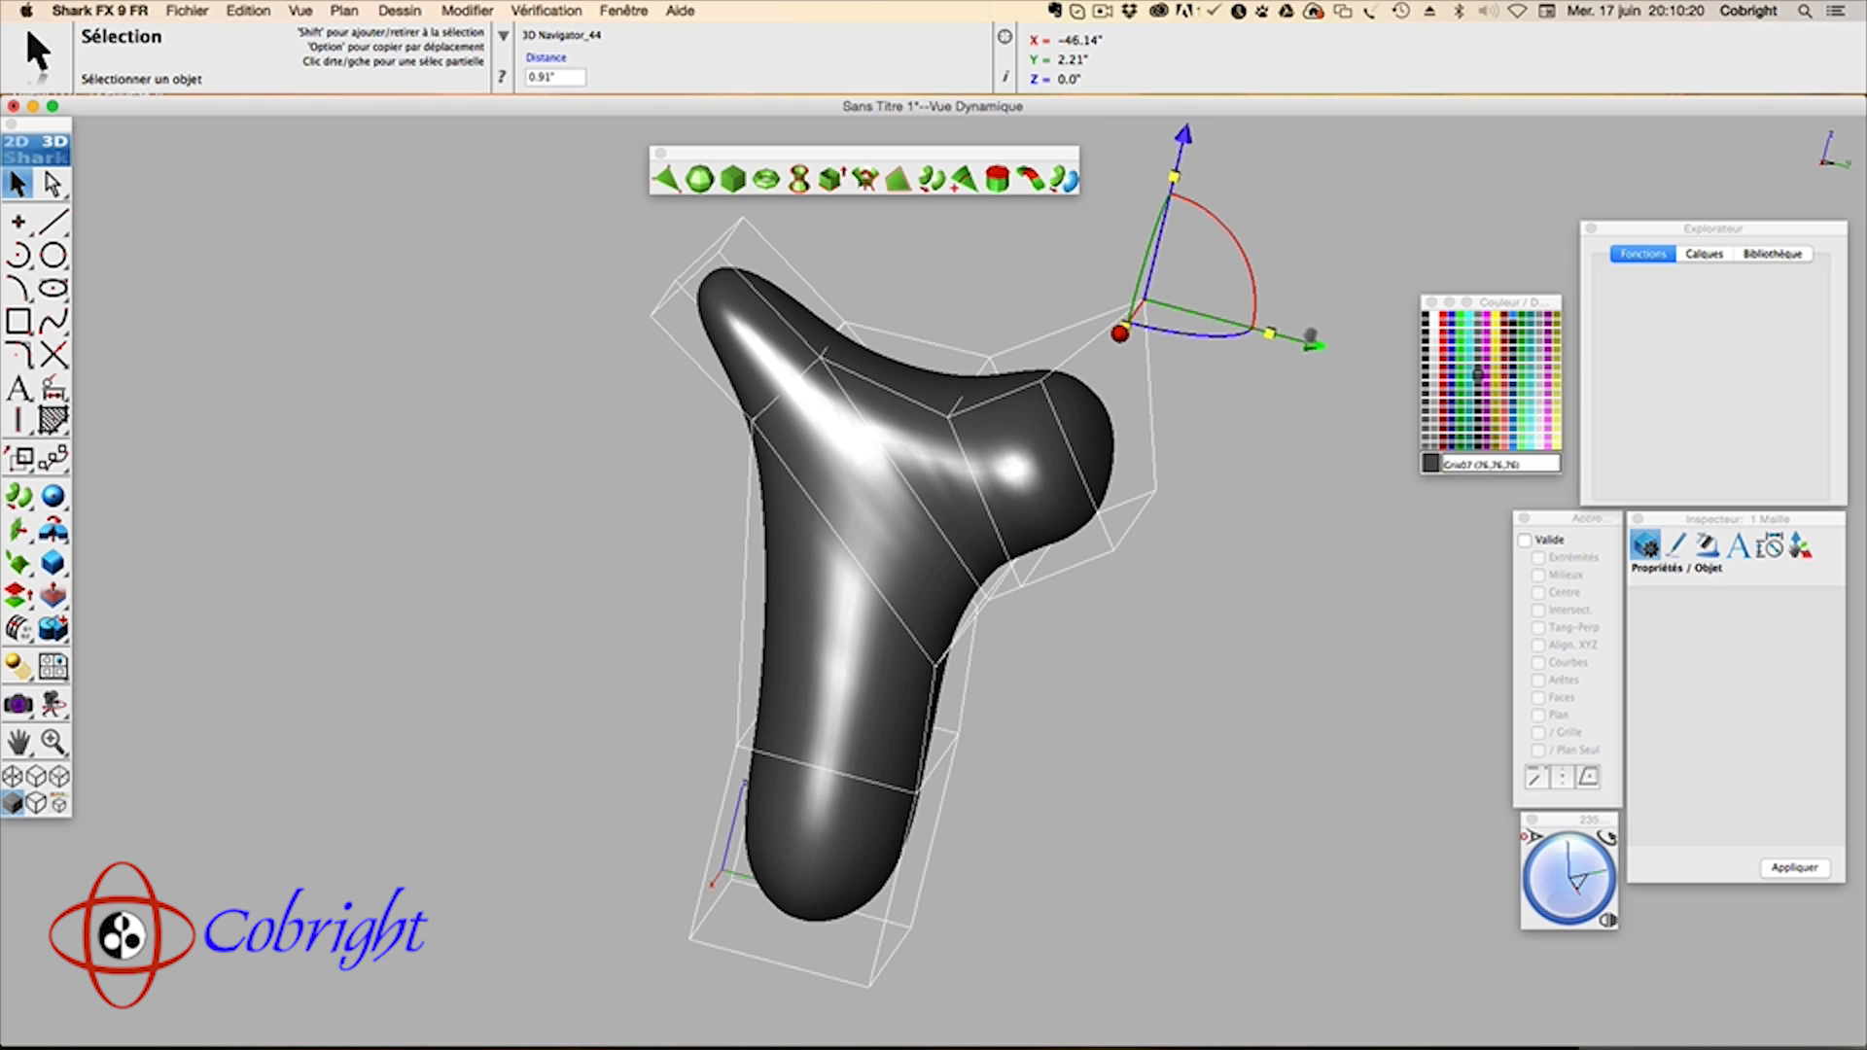
{"action": "left_click", "coordinate": [1201, 432]}
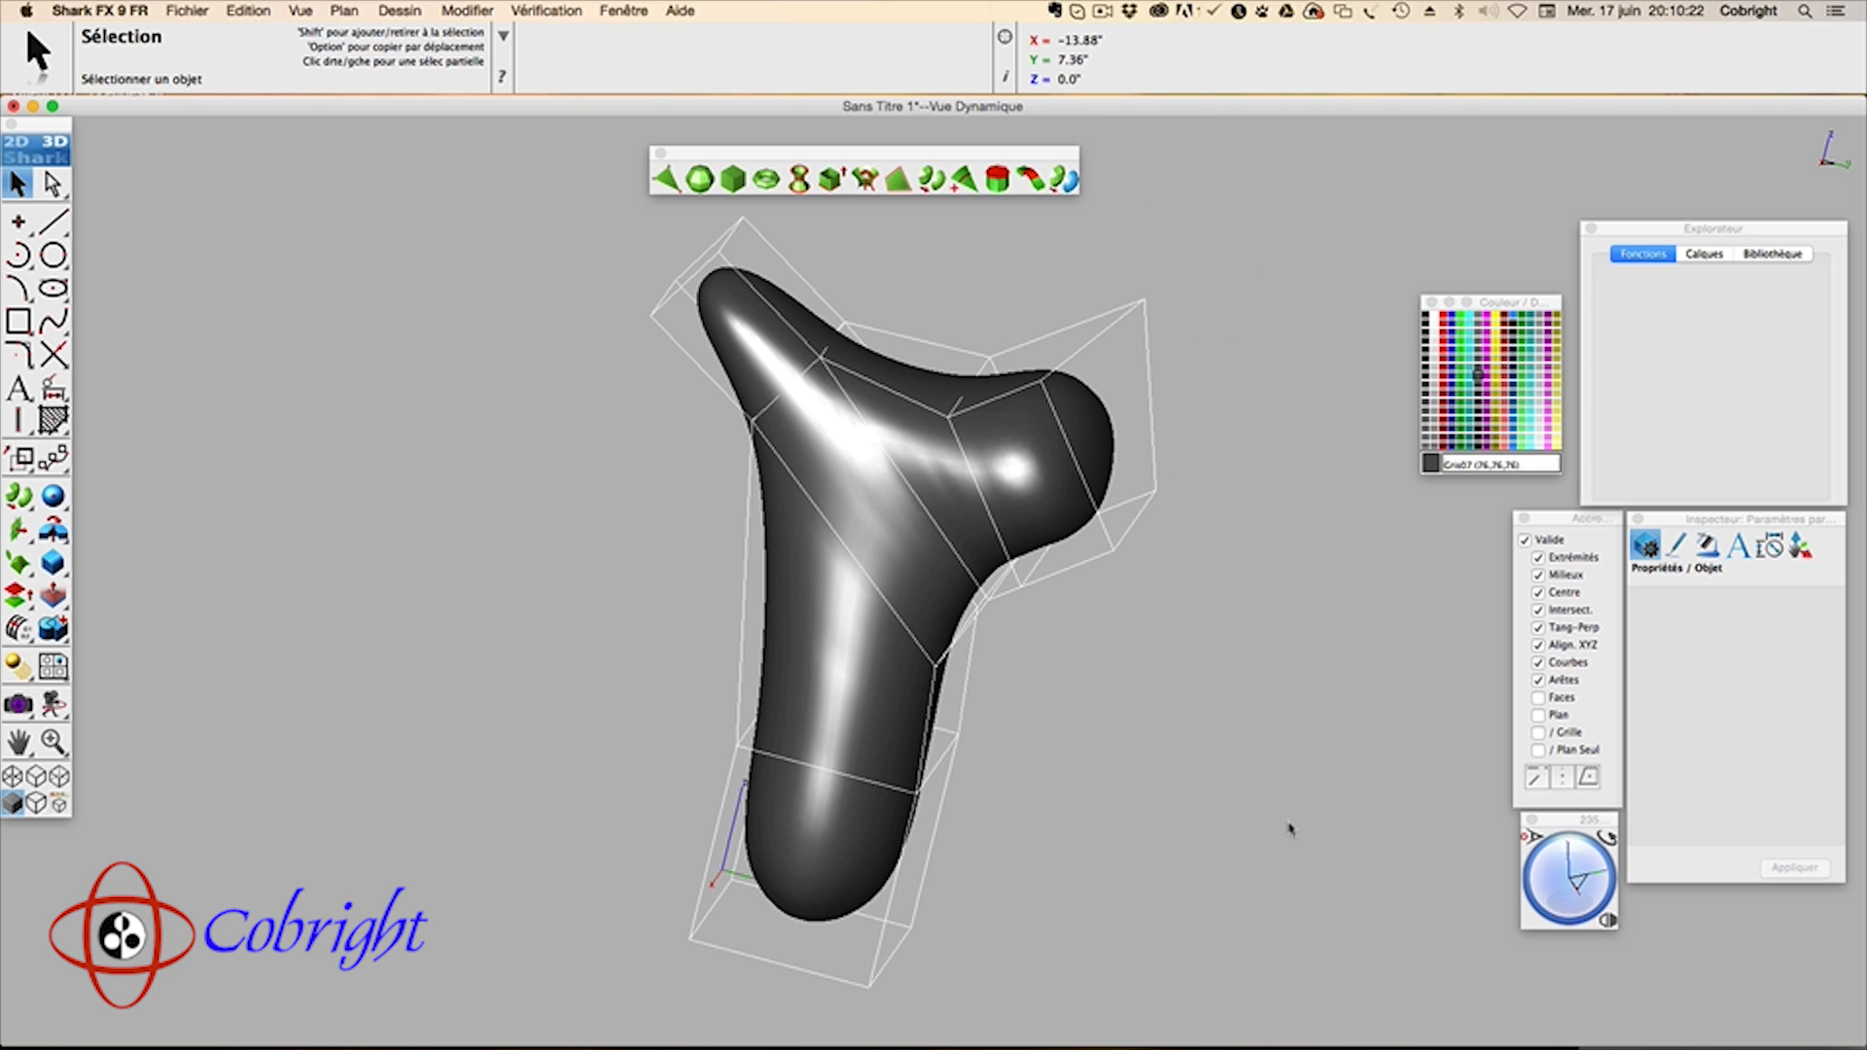
Step: Select the vertices at the mesh's bottom end and scale them to about 0.37 to taper the base
{"action": "left_click_drag", "start_coordinate": [669, 645], "coordinate": [992, 834]}
{"action": "left_click_drag", "start_coordinate": [1585, 905], "coordinate": [1588, 890]}
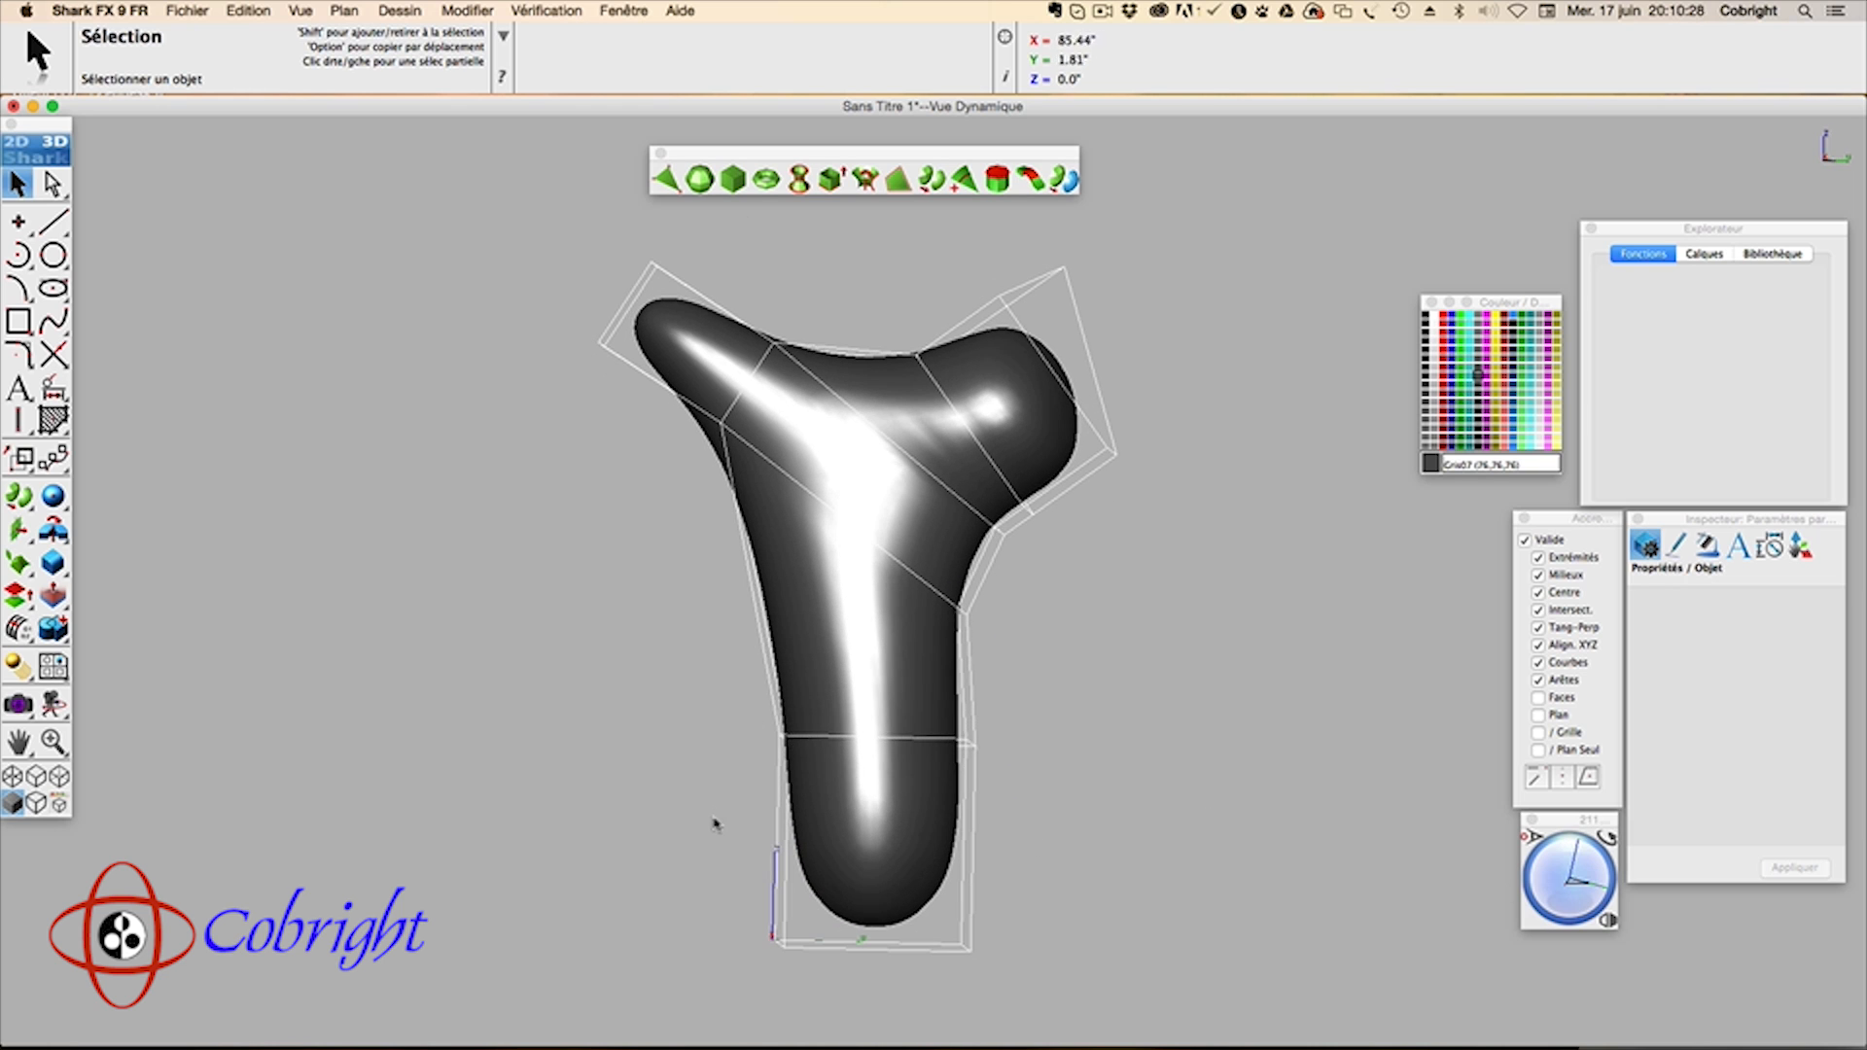
{"action": "left_click_drag", "start_coordinate": [717, 948], "coordinate": [1064, 1019]}
{"action": "left_click_drag", "start_coordinate": [1003, 949], "coordinate": [922, 951]}
{"action": "mouse_move", "coordinate": [1566, 900]}
{"action": "left_mouse_down"}
{"action": "mouse_move", "coordinate": [1553, 916]}
{"action": "mouse_move", "coordinate": [1570, 897]}
{"action": "mouse_move", "coordinate": [1548, 909]}
{"action": "mouse_move", "coordinate": [1622, 904]}
{"action": "mouse_move", "coordinate": [1577, 856]}
{"action": "mouse_move", "coordinate": [1582, 904]}
{"action": "left_mouse_up"}
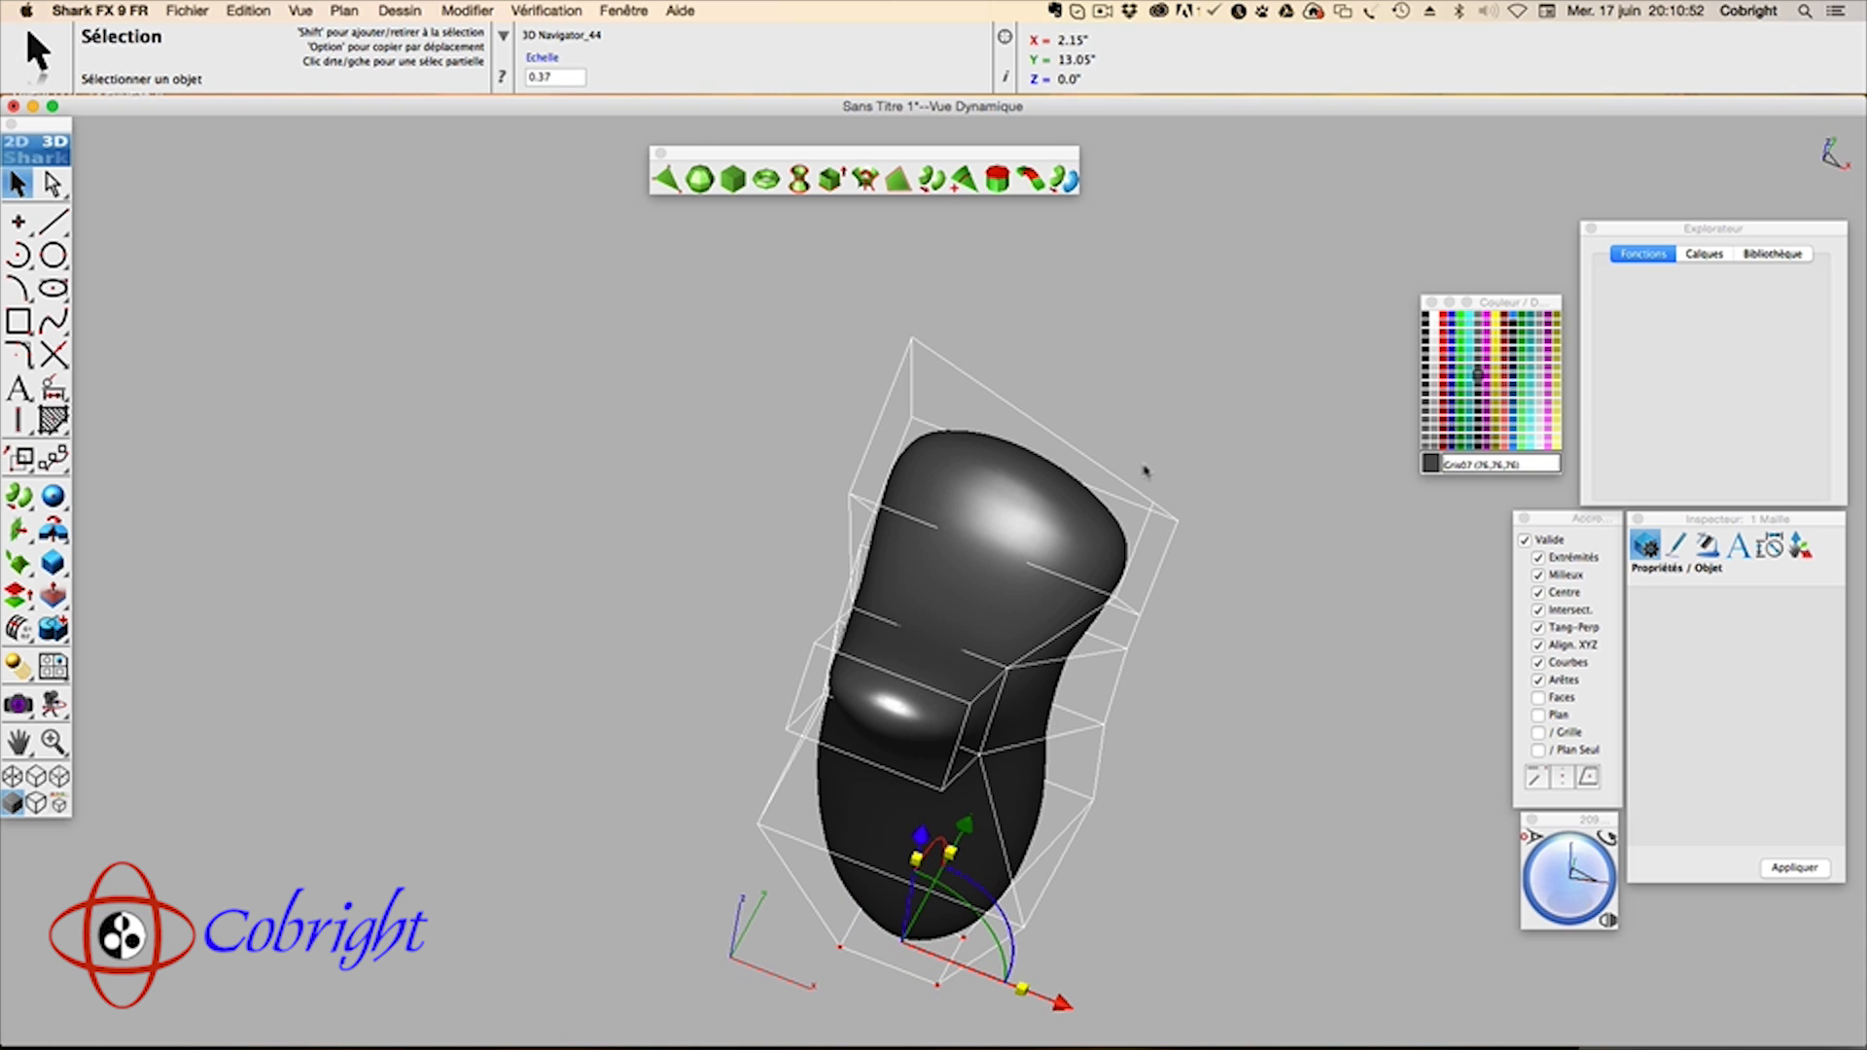
Step: Move the original branch's upper end corner vertex about 1.78" along the green axis and another end vertex about 0.97"
{"action": "left_click_drag", "start_coordinate": [1141, 474], "coordinate": [1166, 520]}
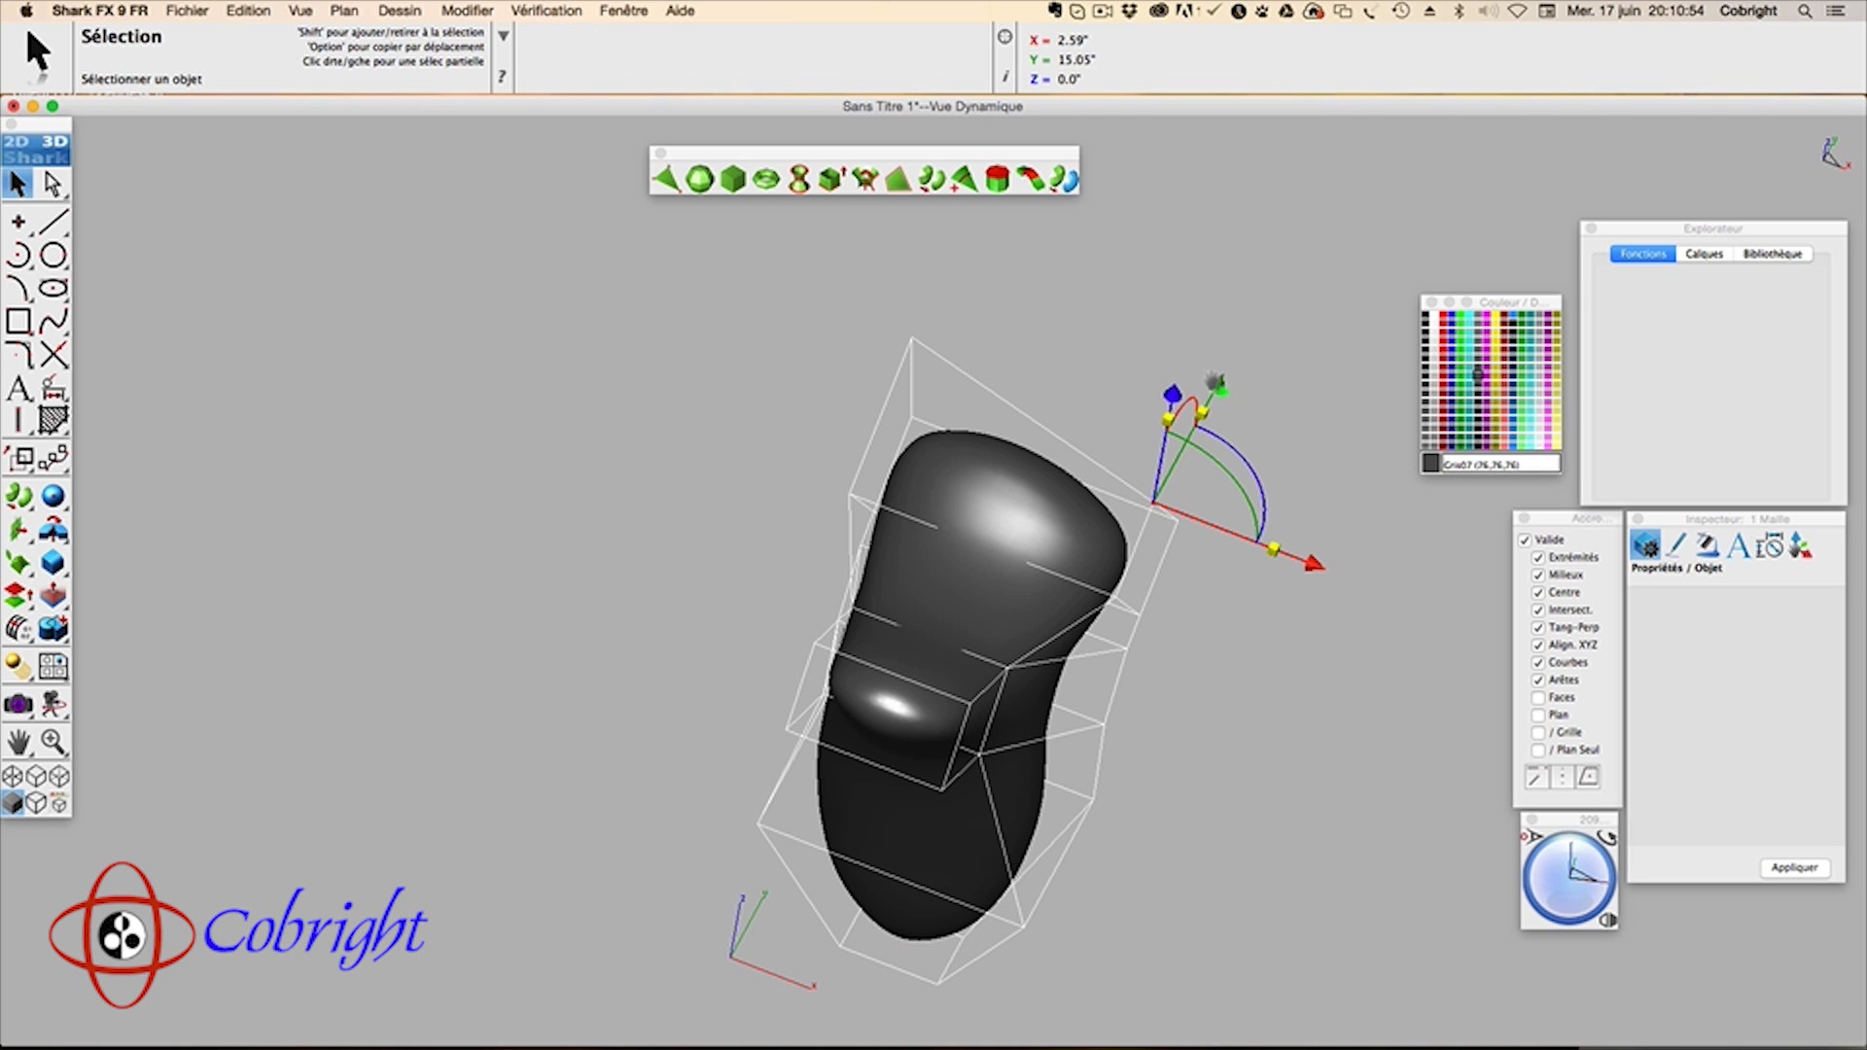
{"action": "left_click_drag", "start_coordinate": [1217, 387], "coordinate": [1256, 314]}
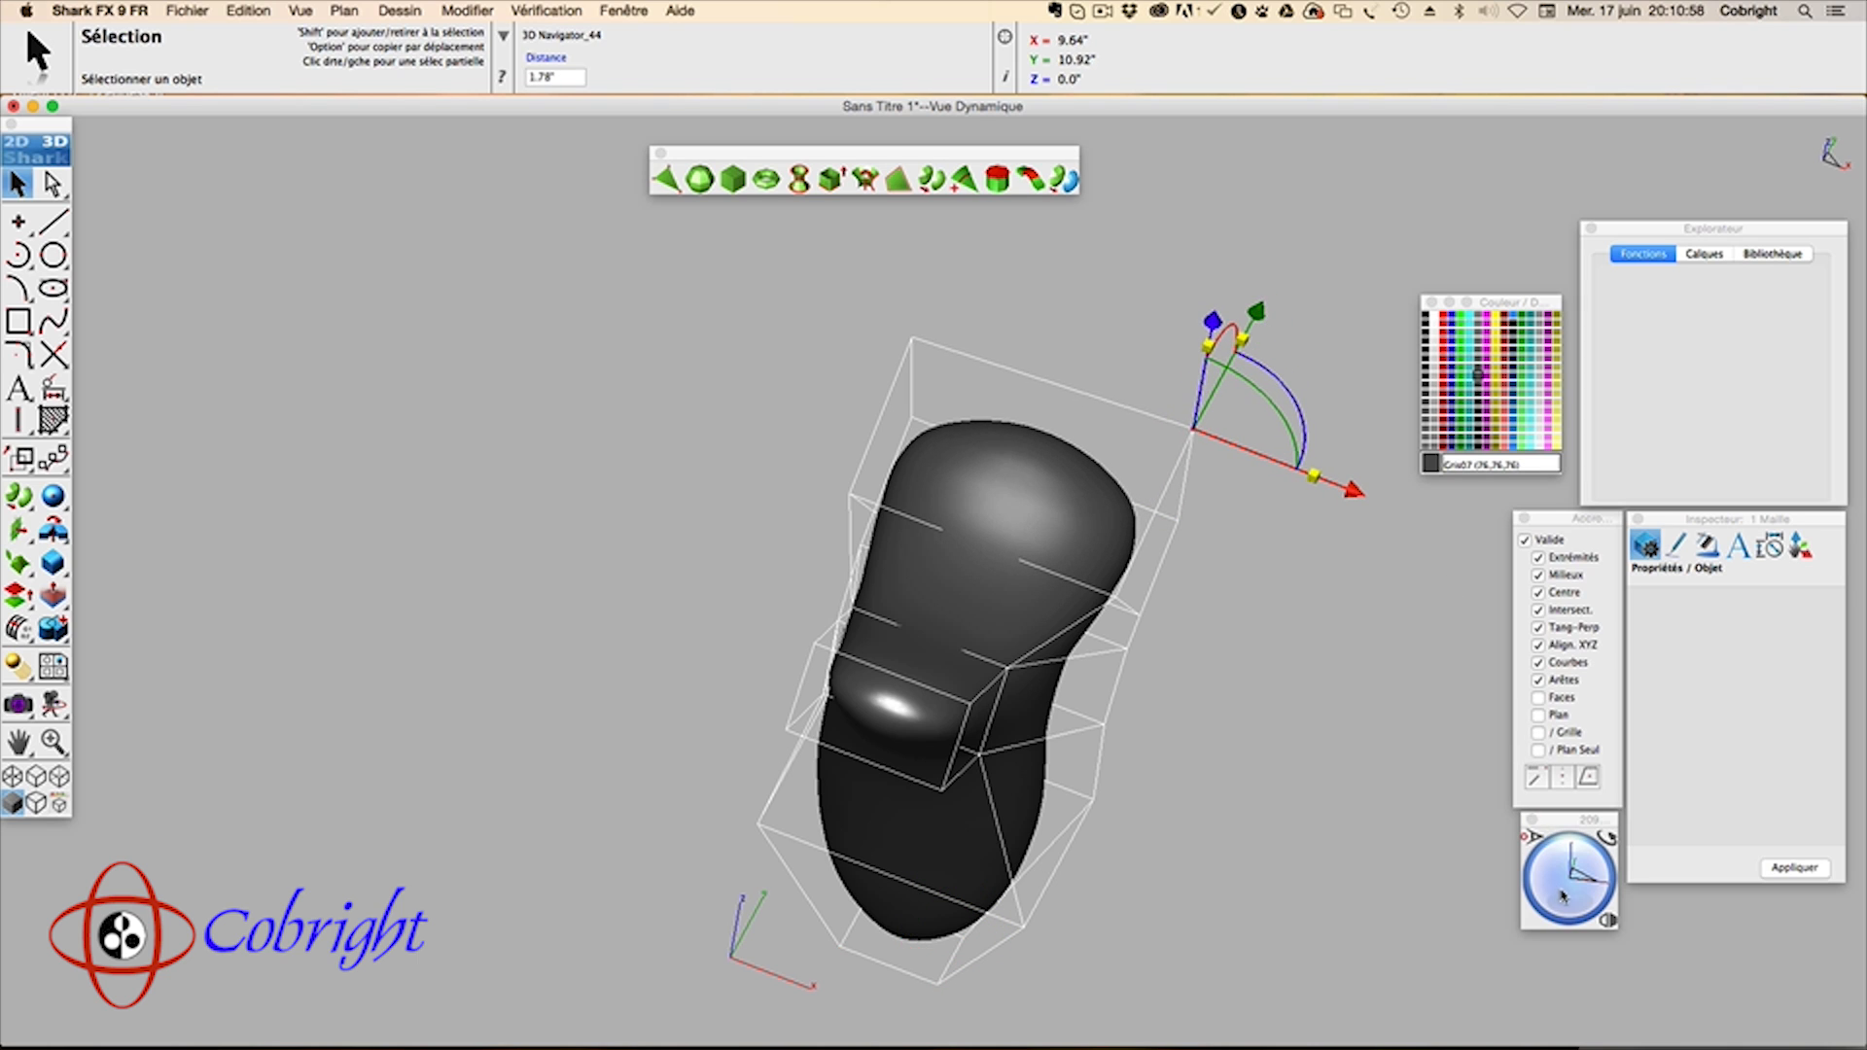
{"action": "left_click_drag", "start_coordinate": [1562, 895], "coordinate": [1535, 876]}
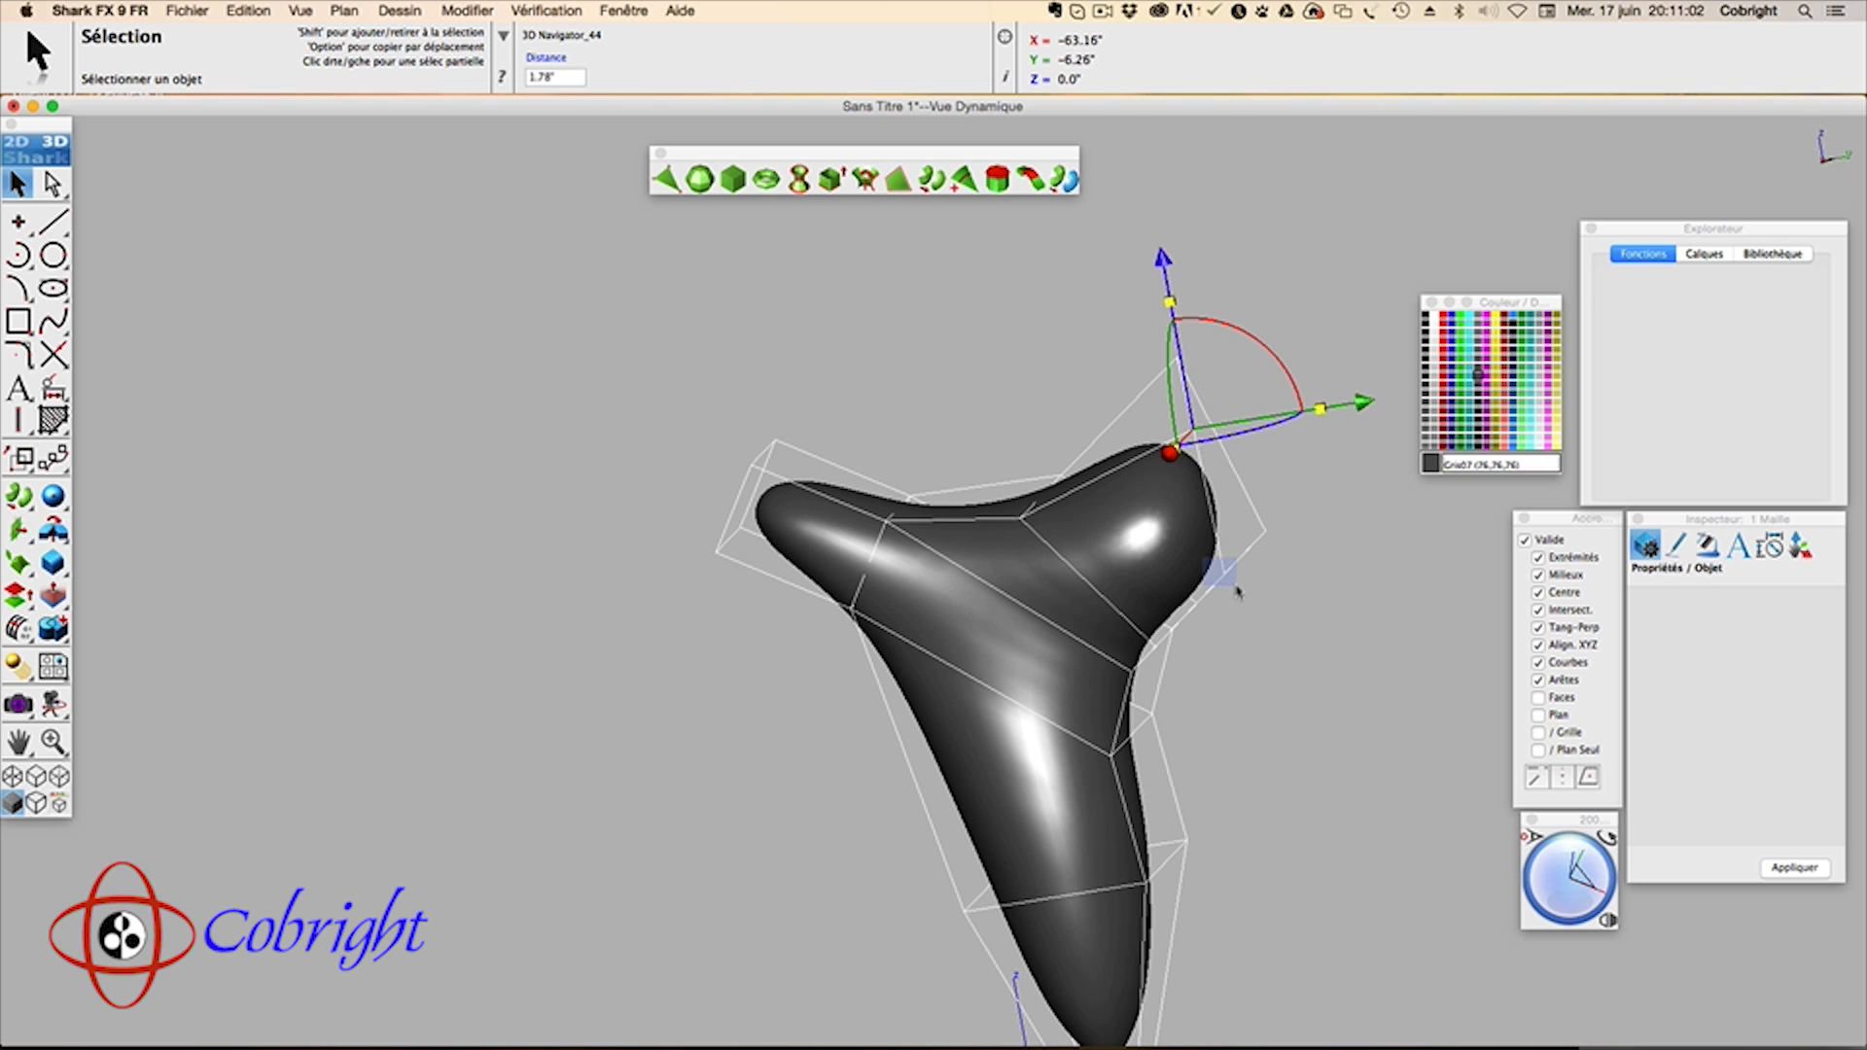
{"action": "left_click_drag", "start_coordinate": [1237, 589], "coordinate": [1239, 593]}
{"action": "scroll", "coordinate": [1236, 597], "scroll_direction": "down", "scroll_amount": 2}
{"action": "left_click_drag", "start_coordinate": [1350, 562], "coordinate": [1393, 545]}
{"action": "left_click_drag", "start_coordinate": [1593, 897], "coordinate": [1563, 916]}
{"action": "middle_click_drag", "start_coordinate": [1394, 565], "coordinate": [1005, 601]}
{"action": "left_click_drag", "start_coordinate": [1537, 873], "coordinate": [1548, 876]}
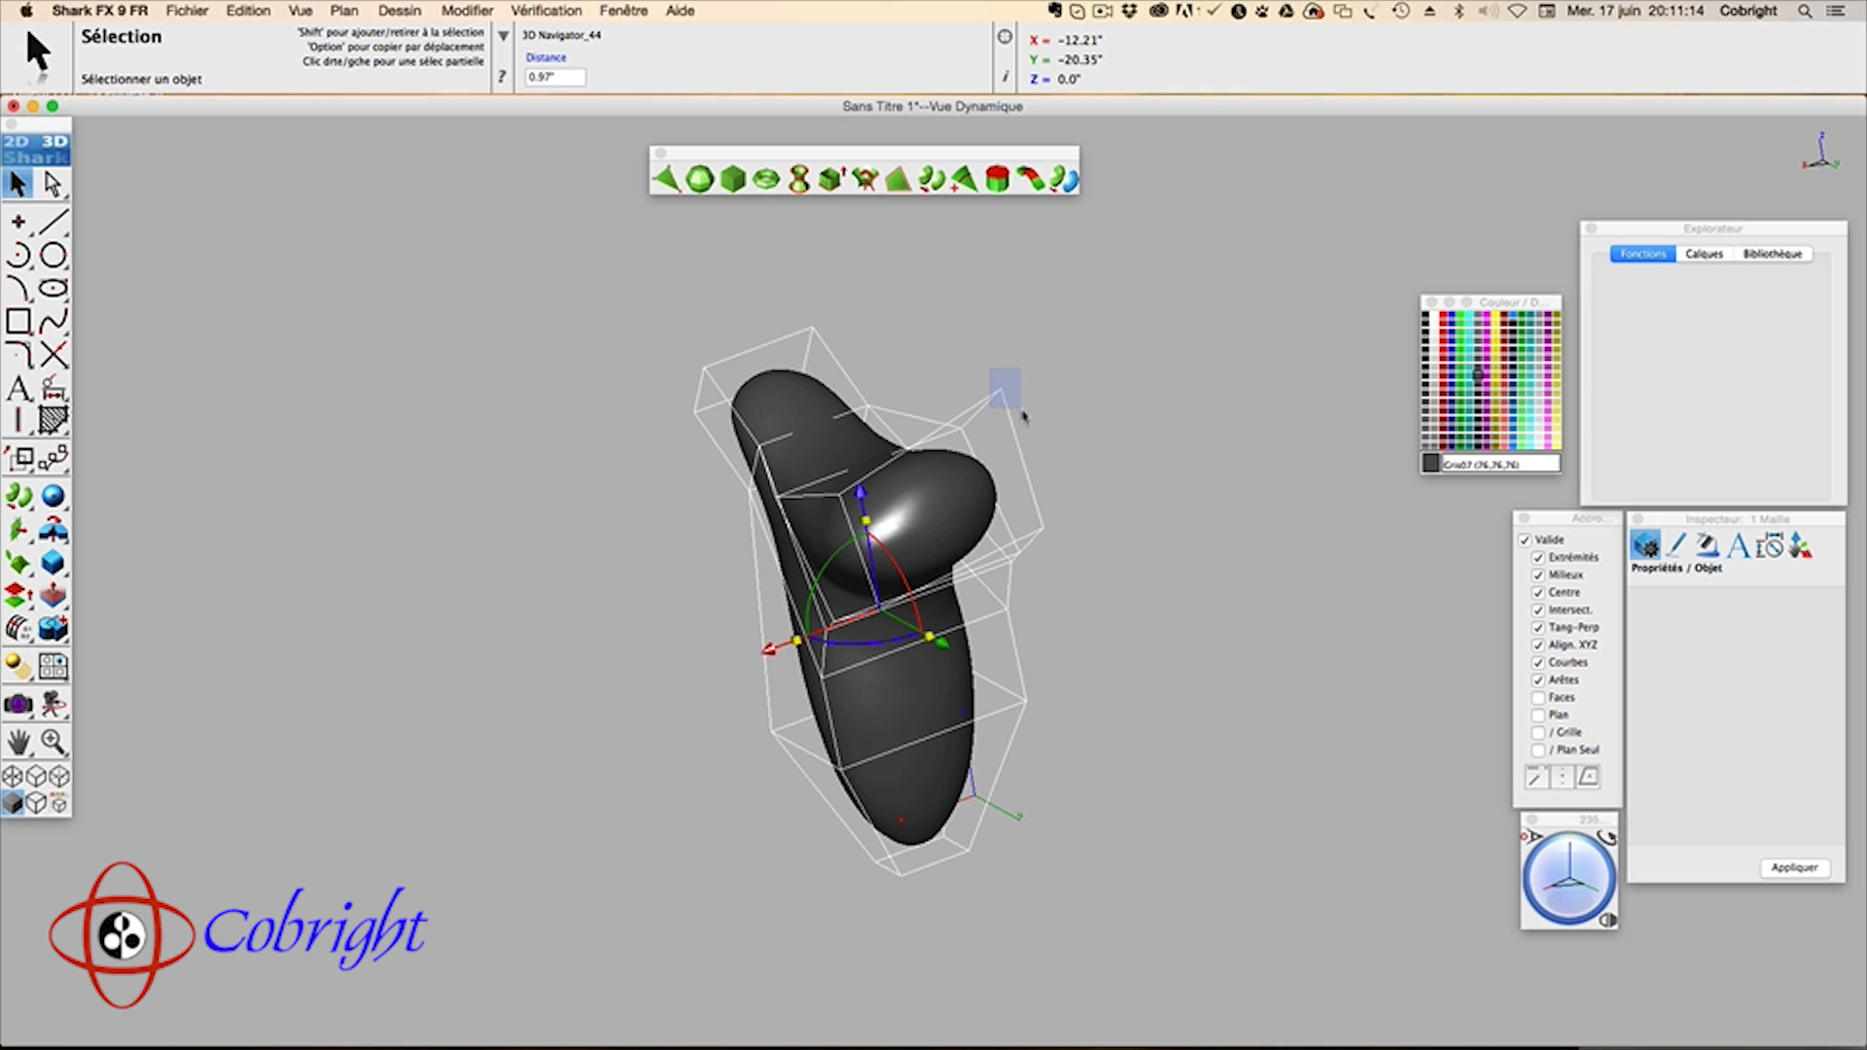
Step: Lower the protruding upper corner vertex at the branch end by about 1.00" along the blue axis
{"action": "left_click", "coordinate": [1000, 391]}
{"action": "left_click_drag", "start_coordinate": [975, 232], "coordinate": [984, 277]}
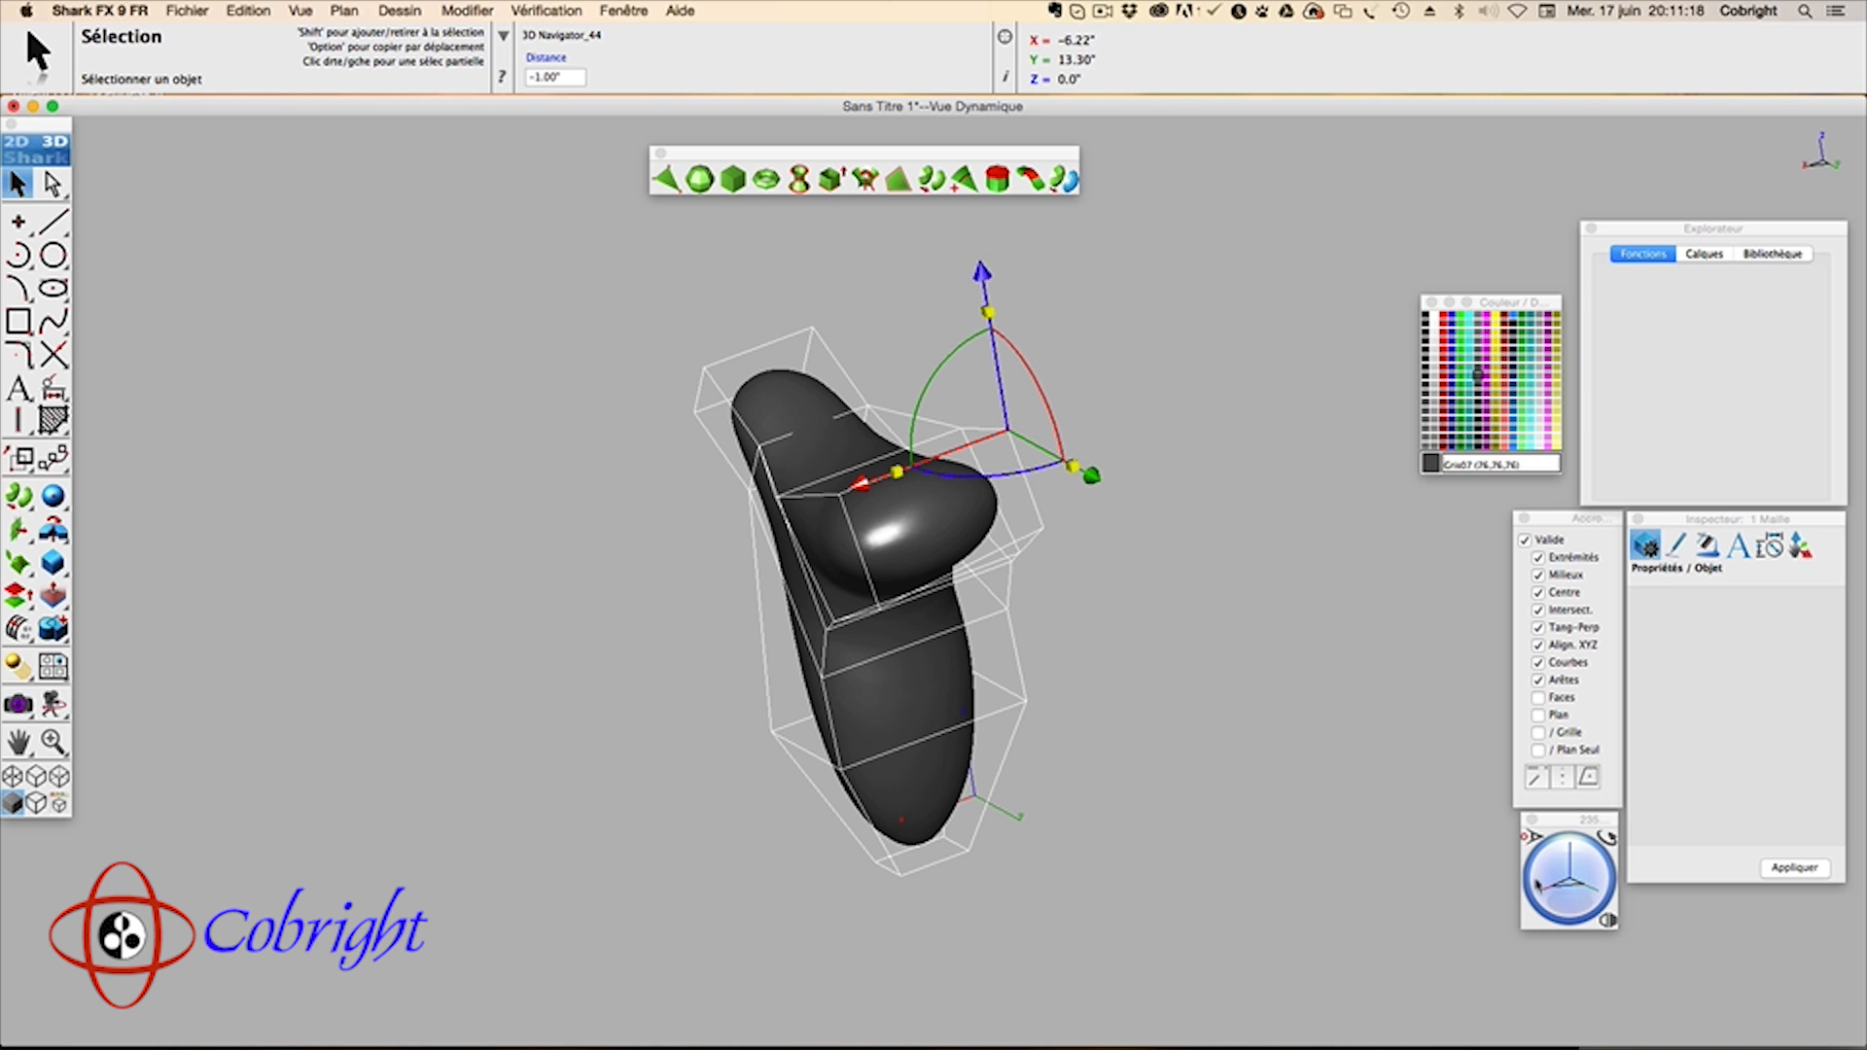
{"action": "left_click_drag", "start_coordinate": [1581, 889], "coordinate": [1610, 883]}
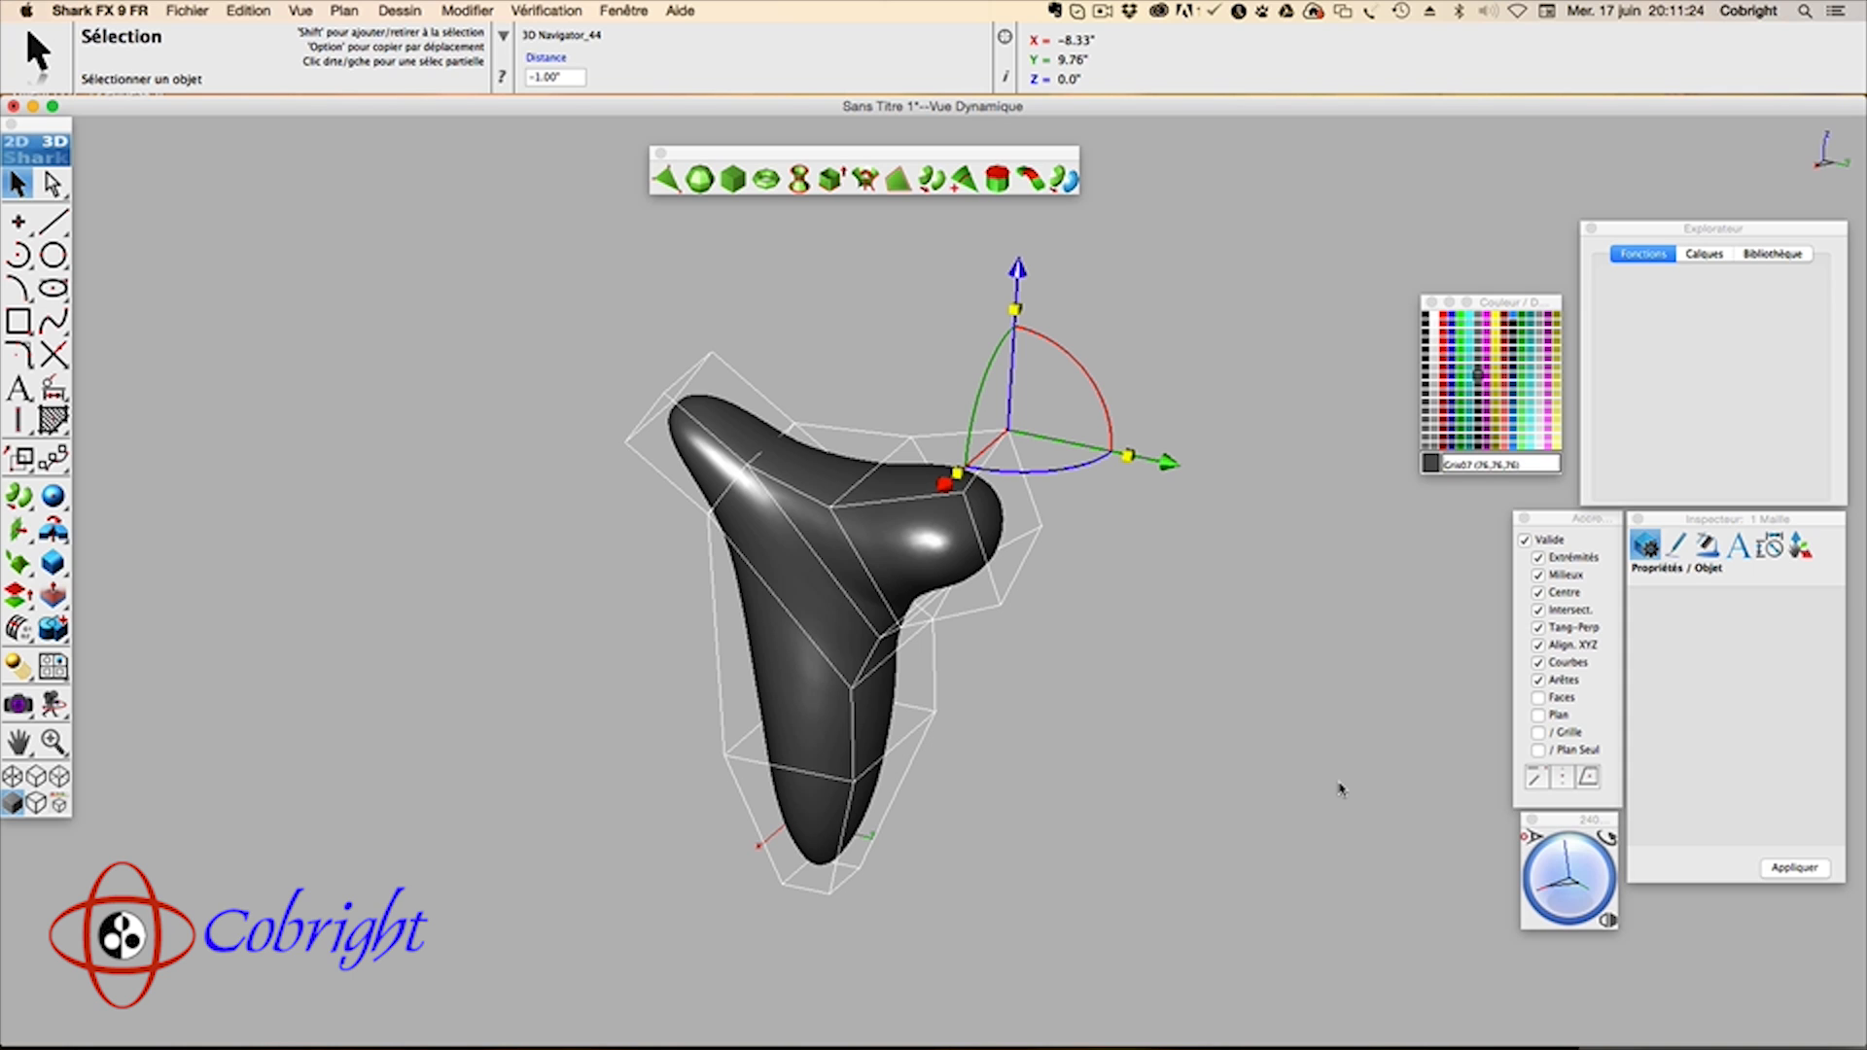
Step: Set the smoothed mesh's subdivision level to 0
{"action": "left_click", "coordinate": [926, 586]}
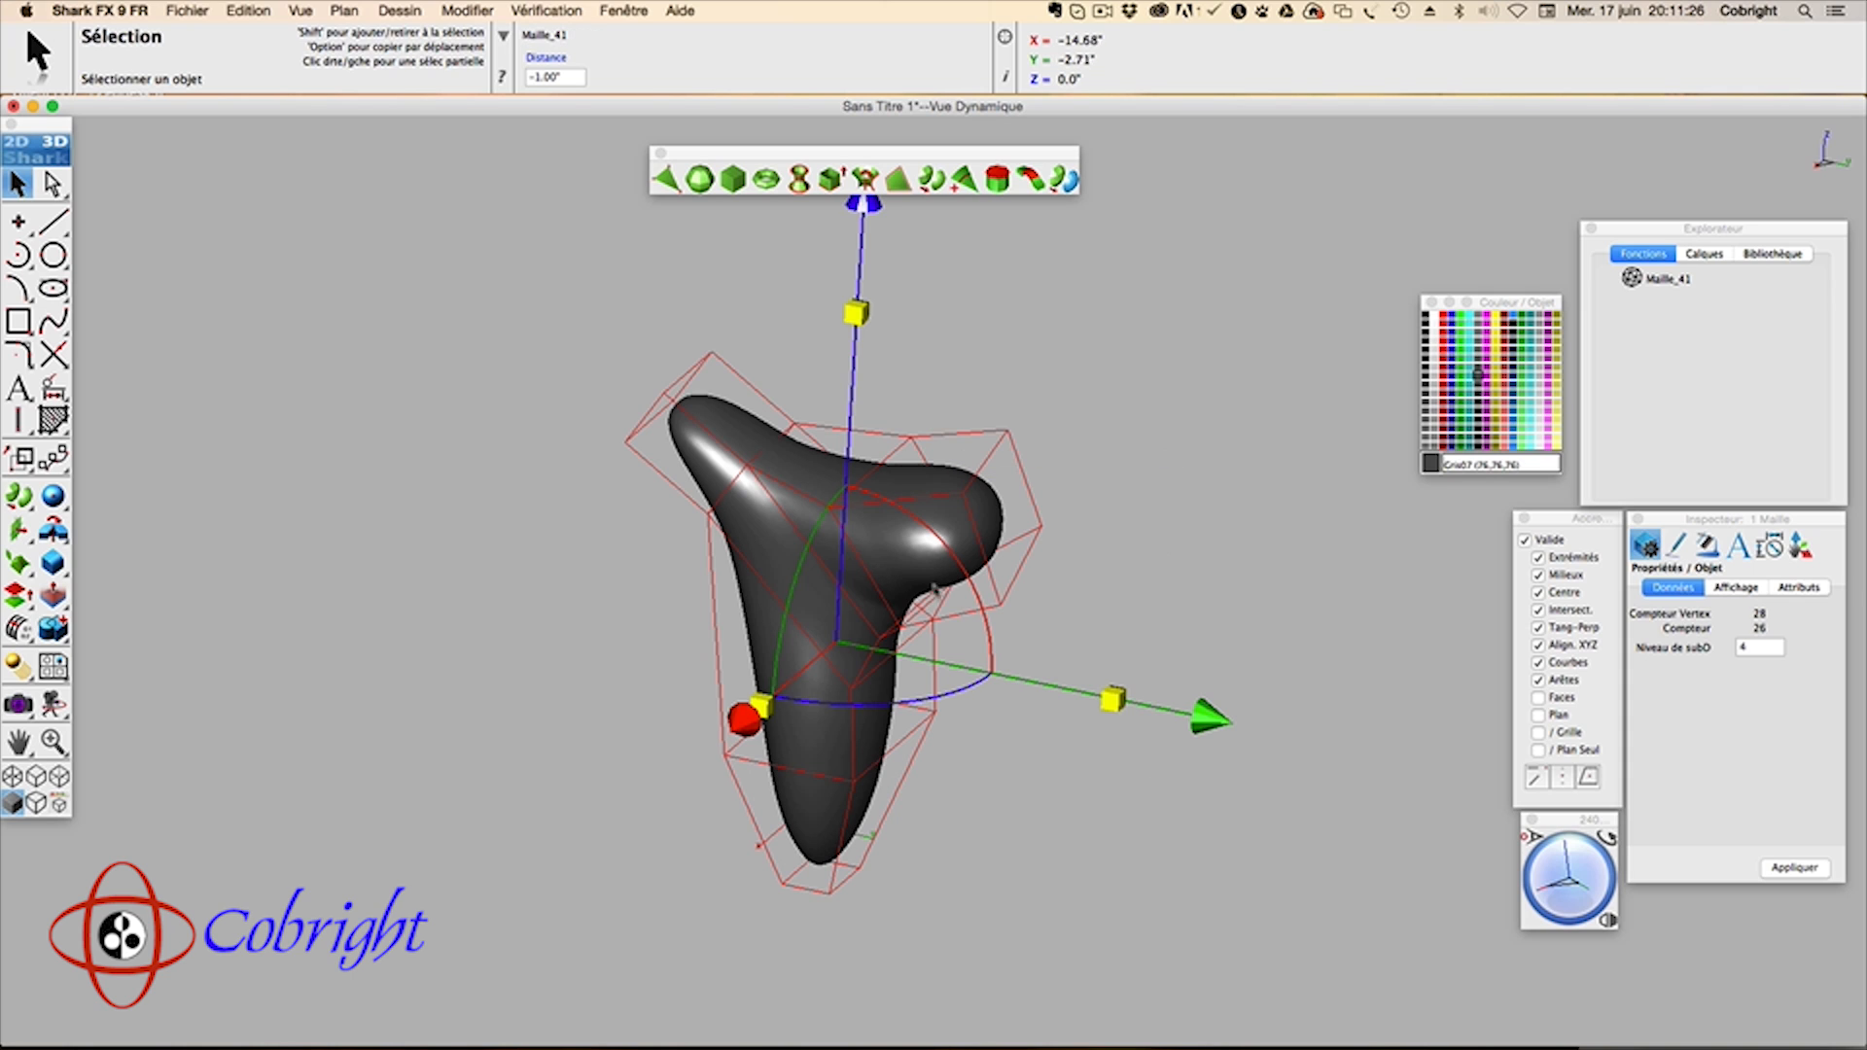
{"action": "left_click", "coordinate": [1744, 648]}
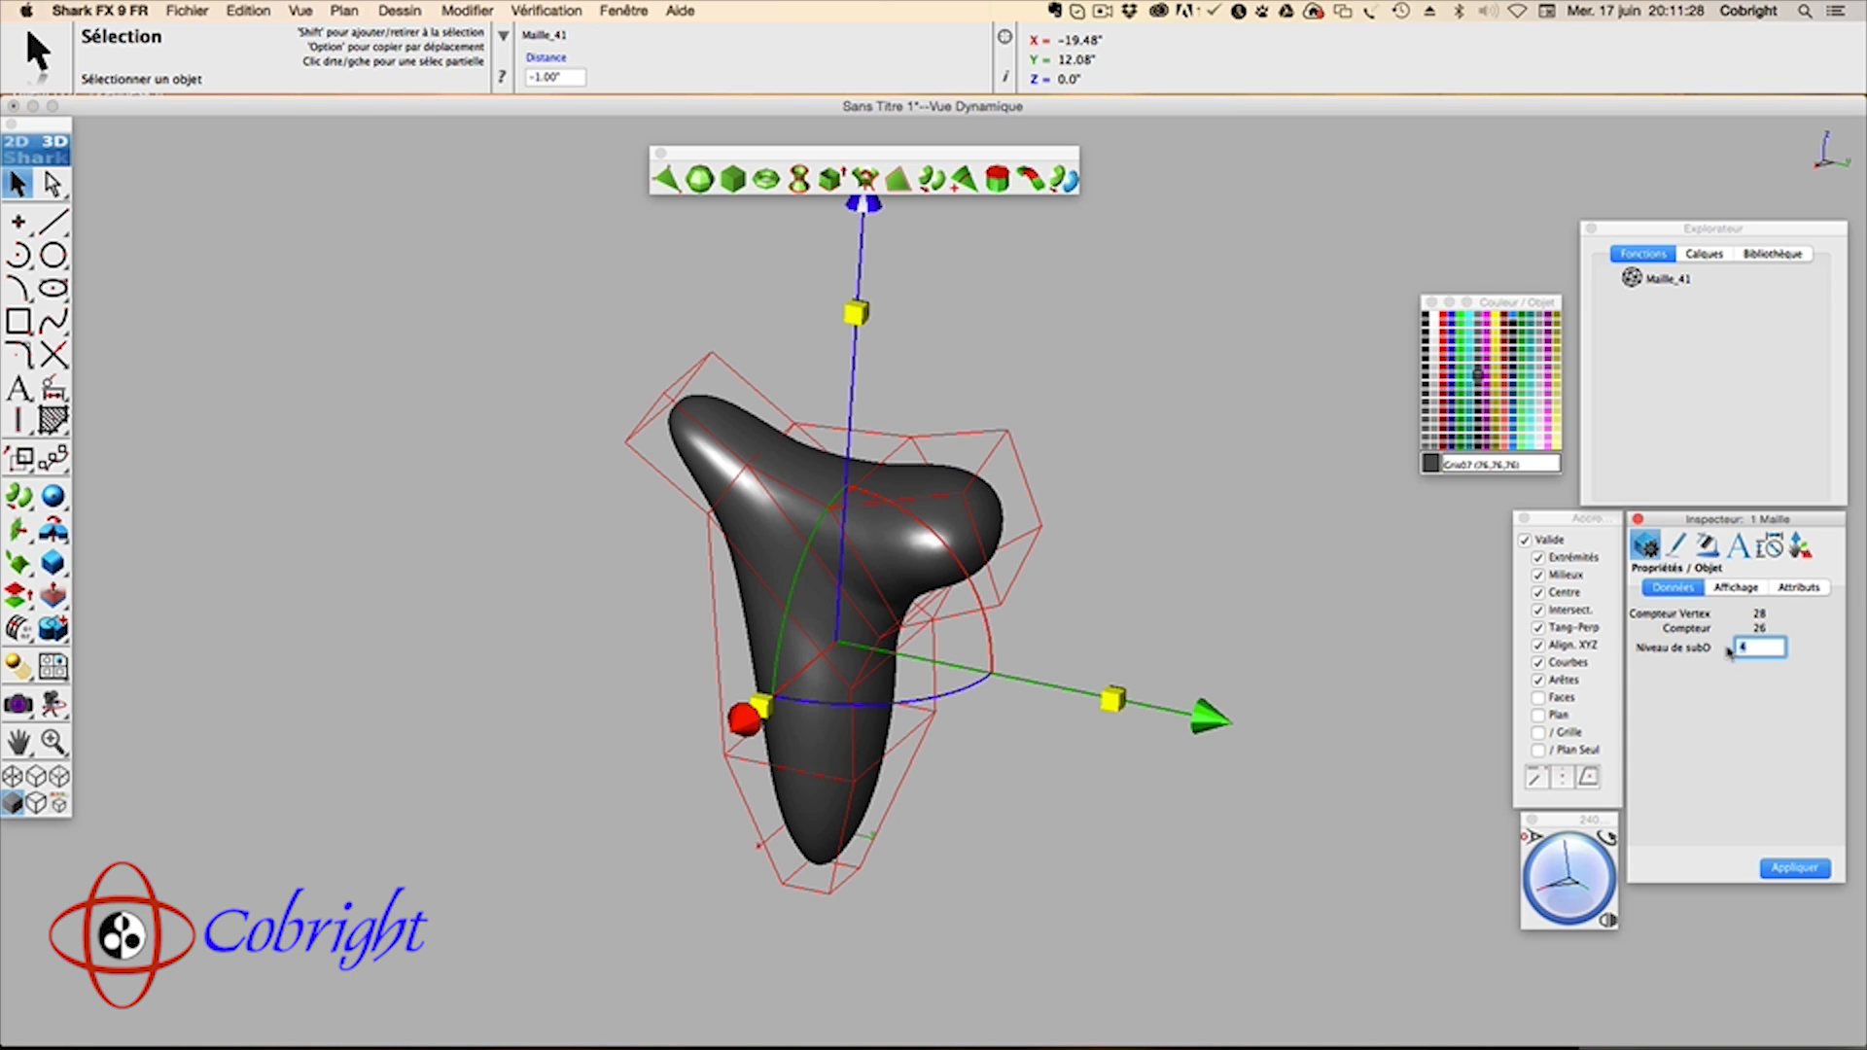
{"action": "type", "text": "0"}
{"action": "key", "text": "Return"}
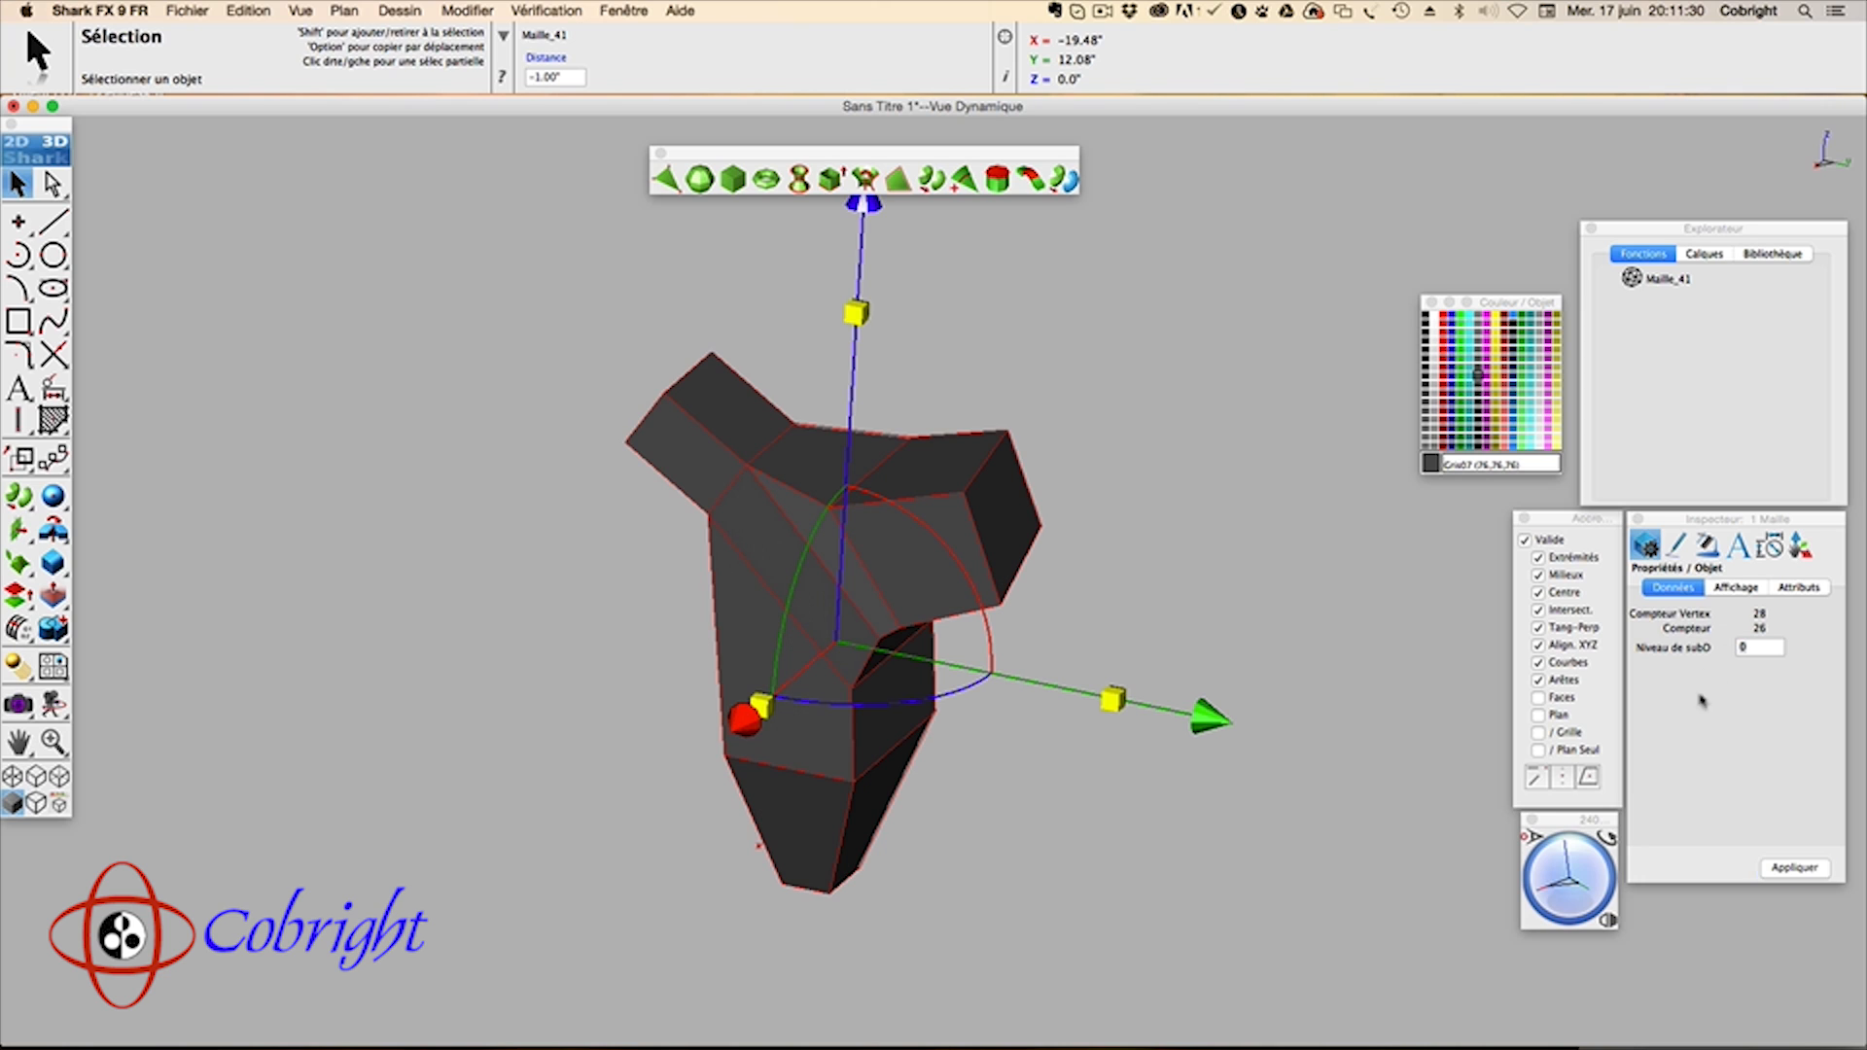
Step: Add an edge loop around the larger upper branch, just inside its end face
{"action": "left_click", "coordinate": [963, 179]}
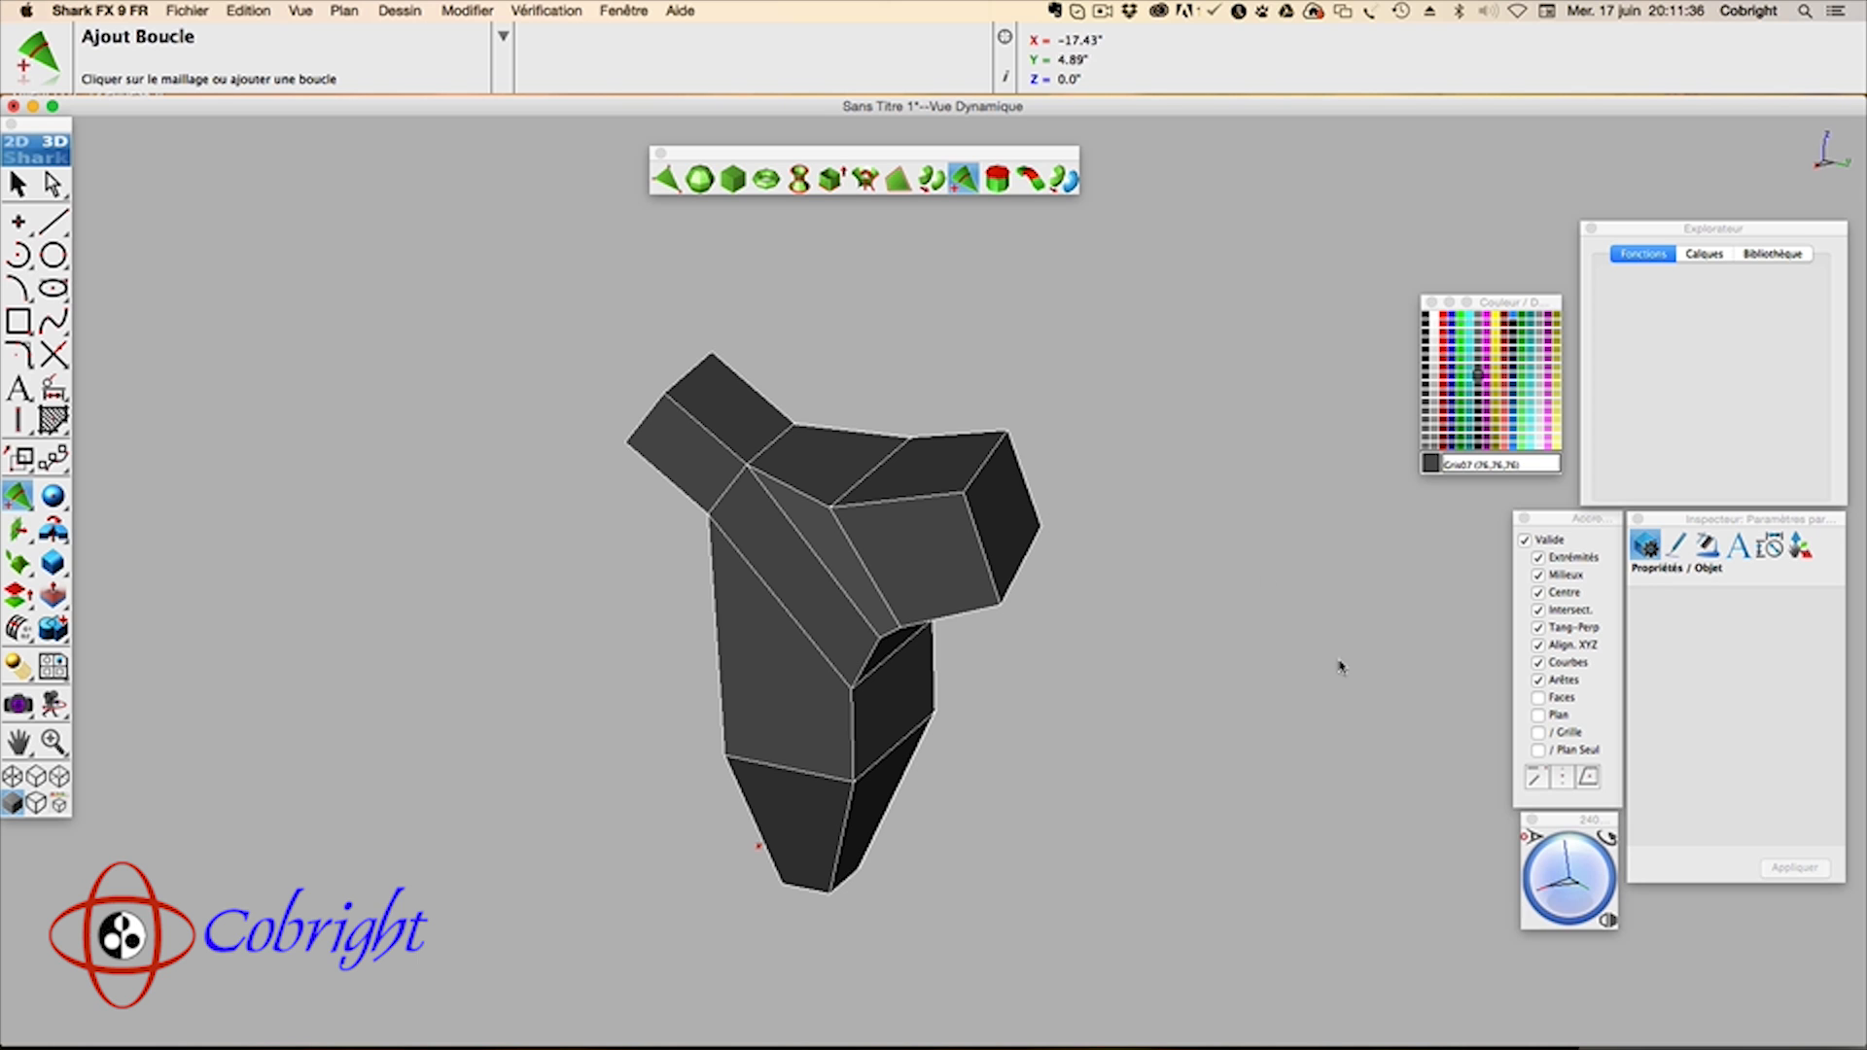
{"action": "left_click_drag", "start_coordinate": [1581, 914], "coordinate": [1601, 910]}
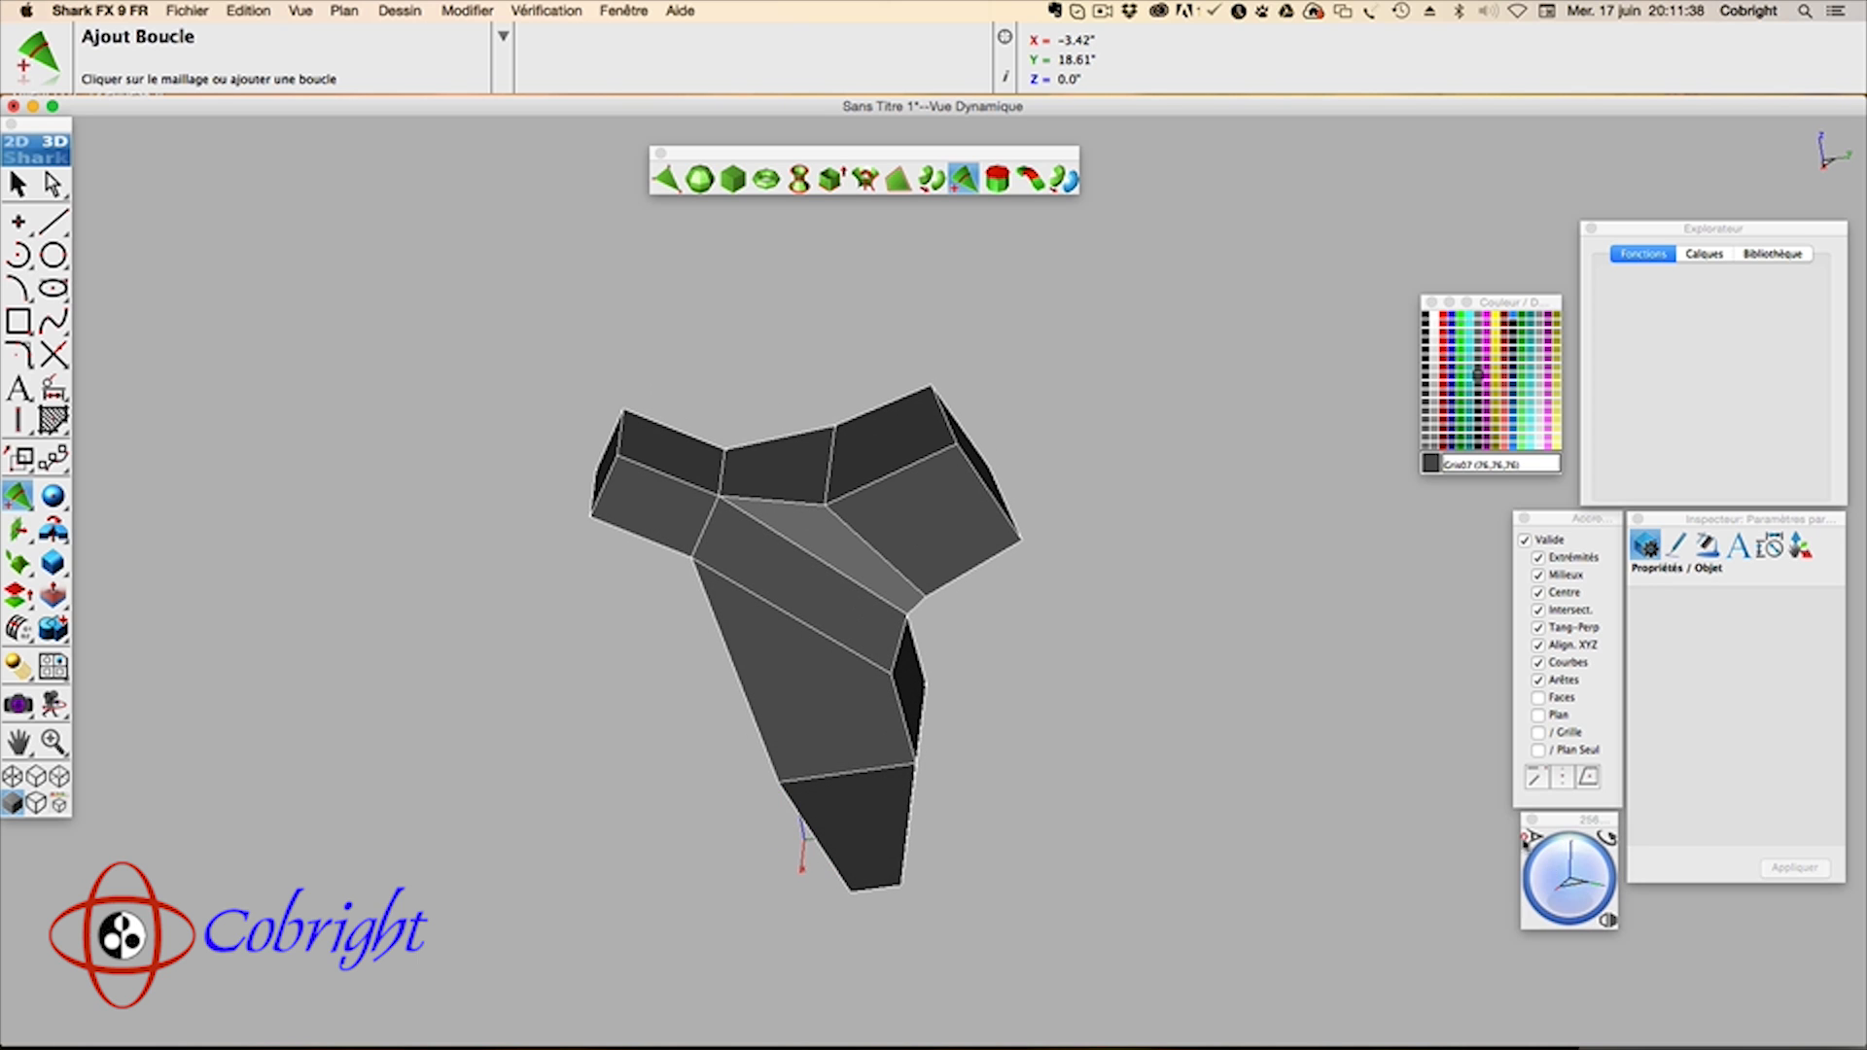
{"action": "left_click", "coordinate": [947, 452]}
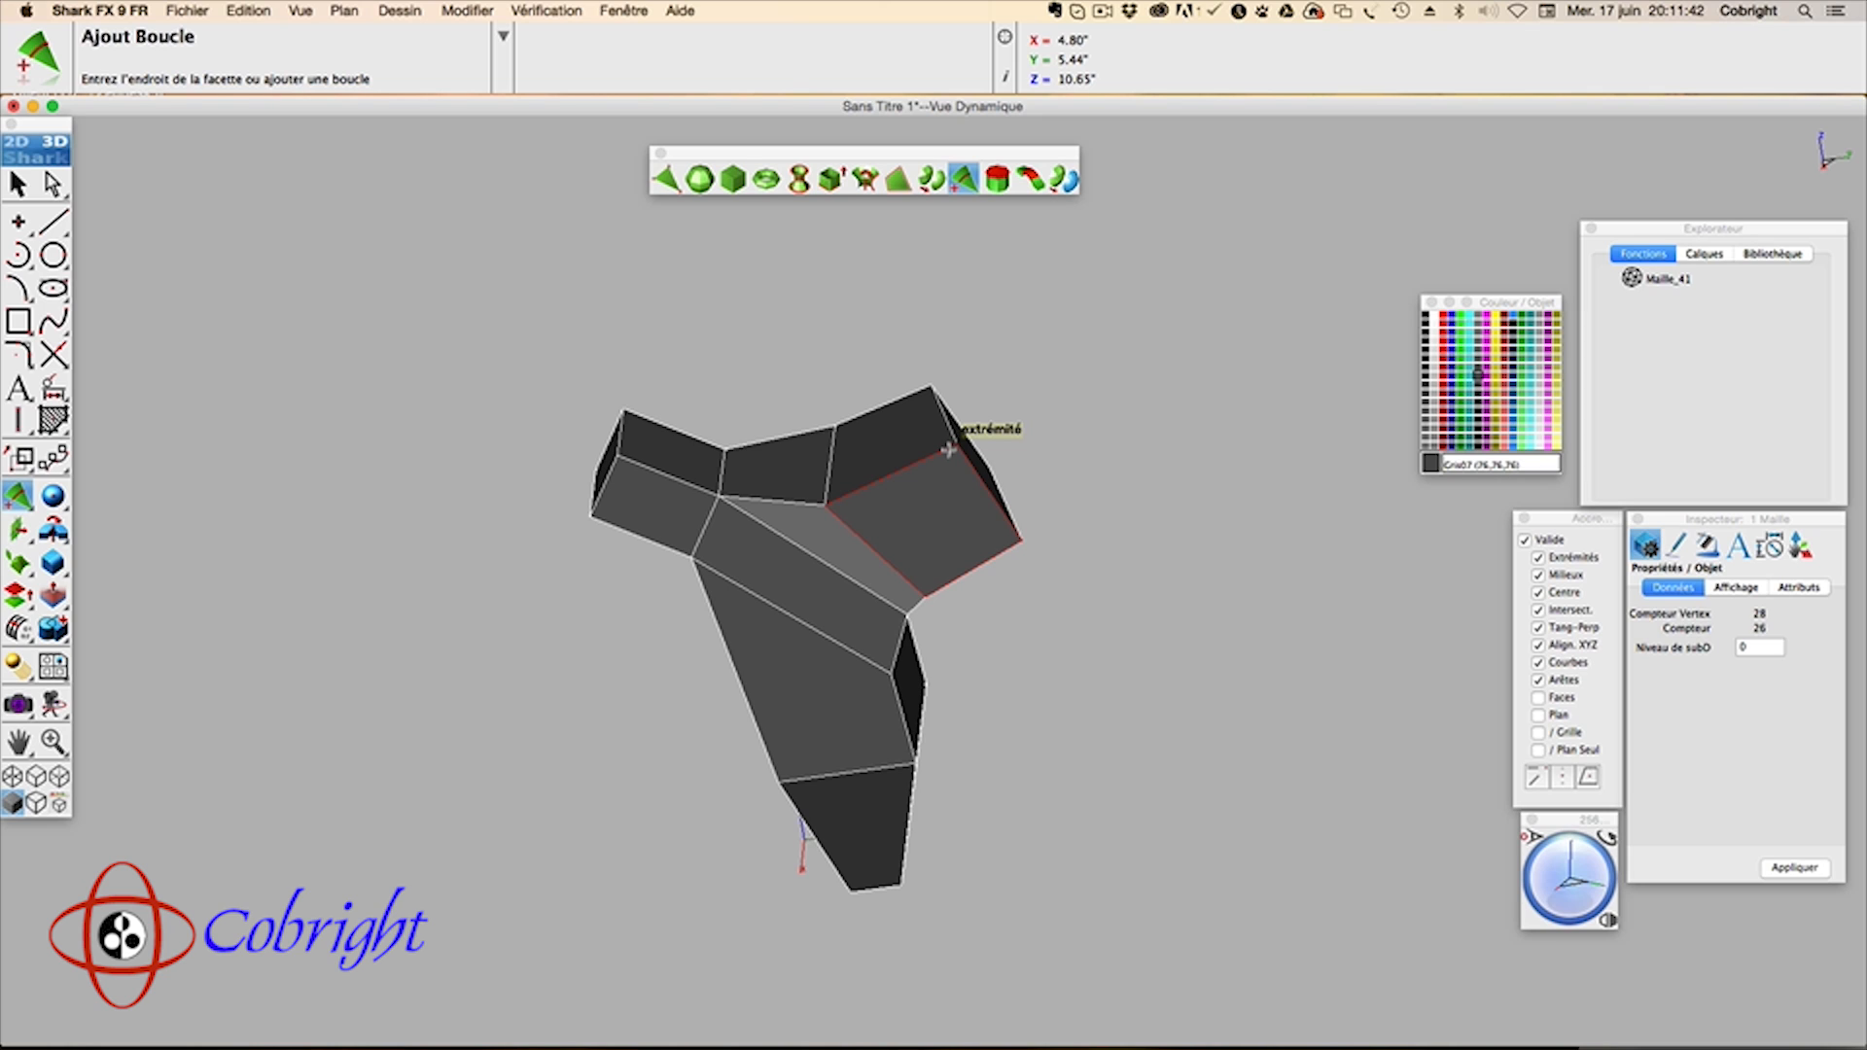
{"action": "left_click", "coordinate": [950, 446]}
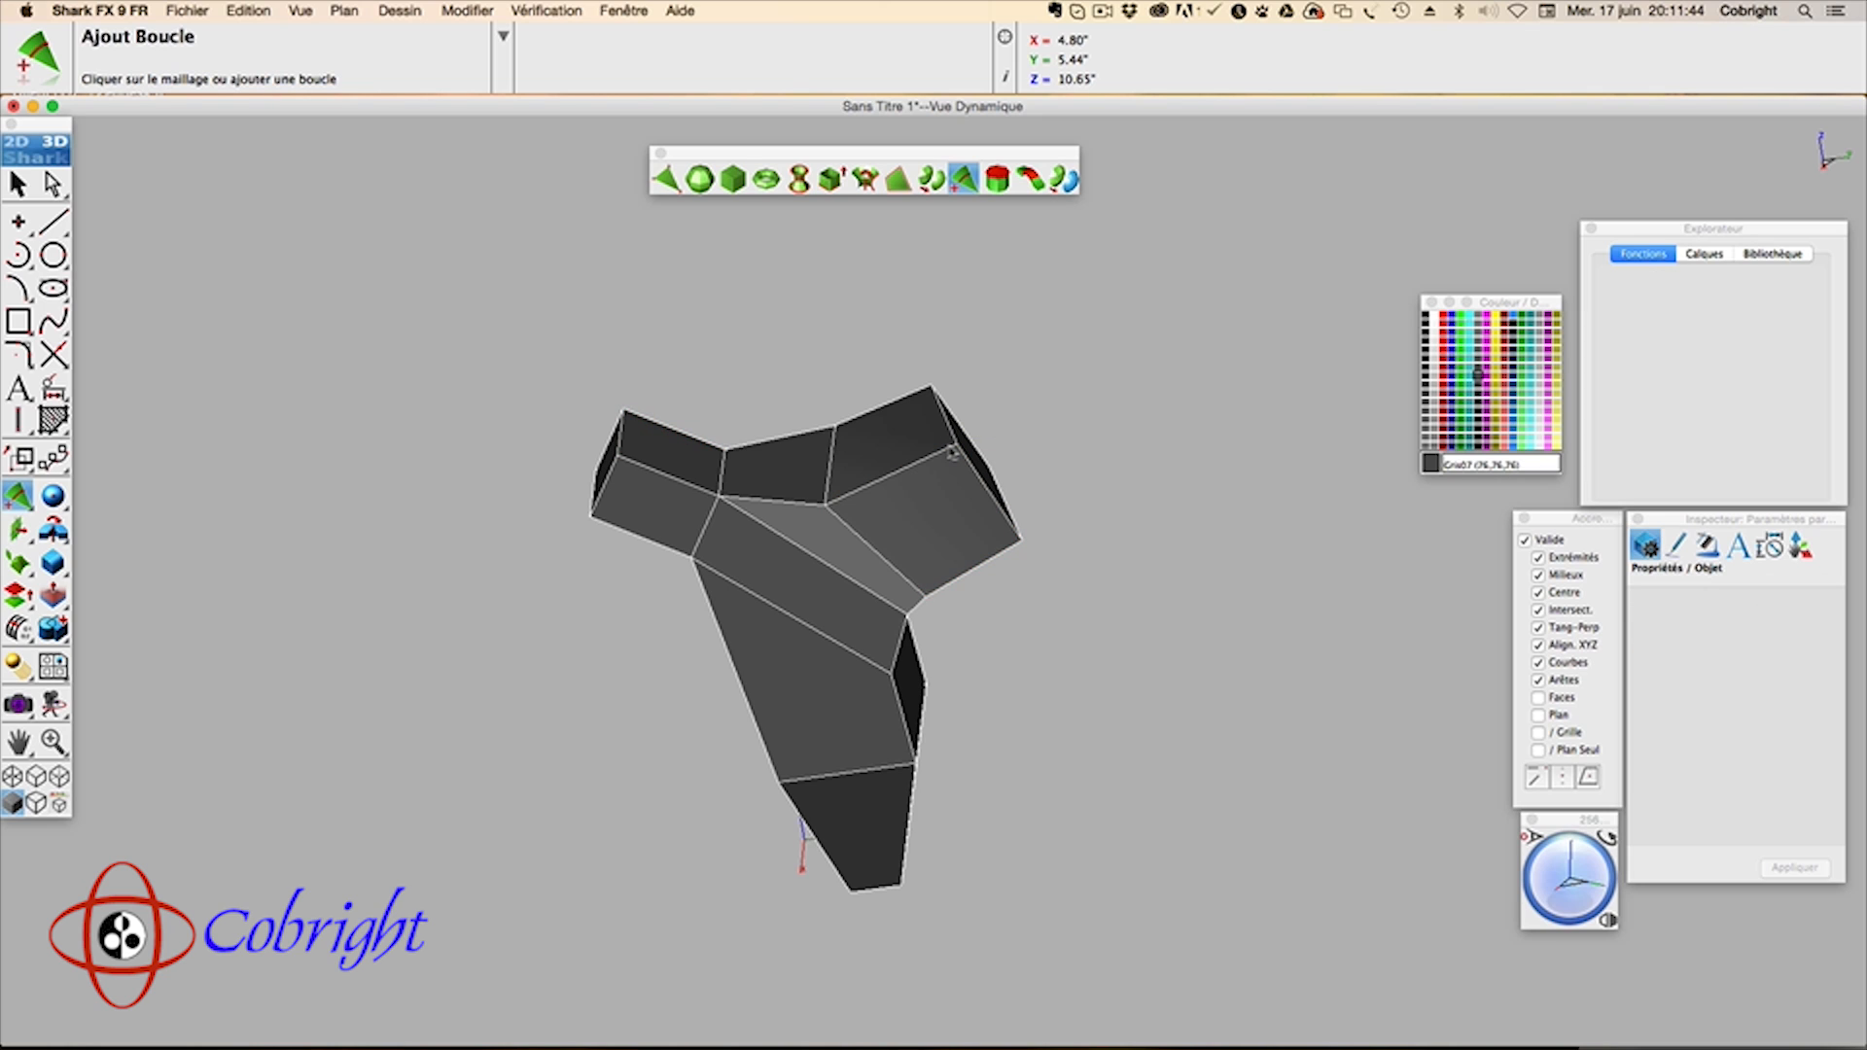
{"action": "left_click", "coordinate": [949, 447]}
{"action": "scroll", "coordinate": [950, 447], "scroll_direction": "up", "scroll_amount": 5}
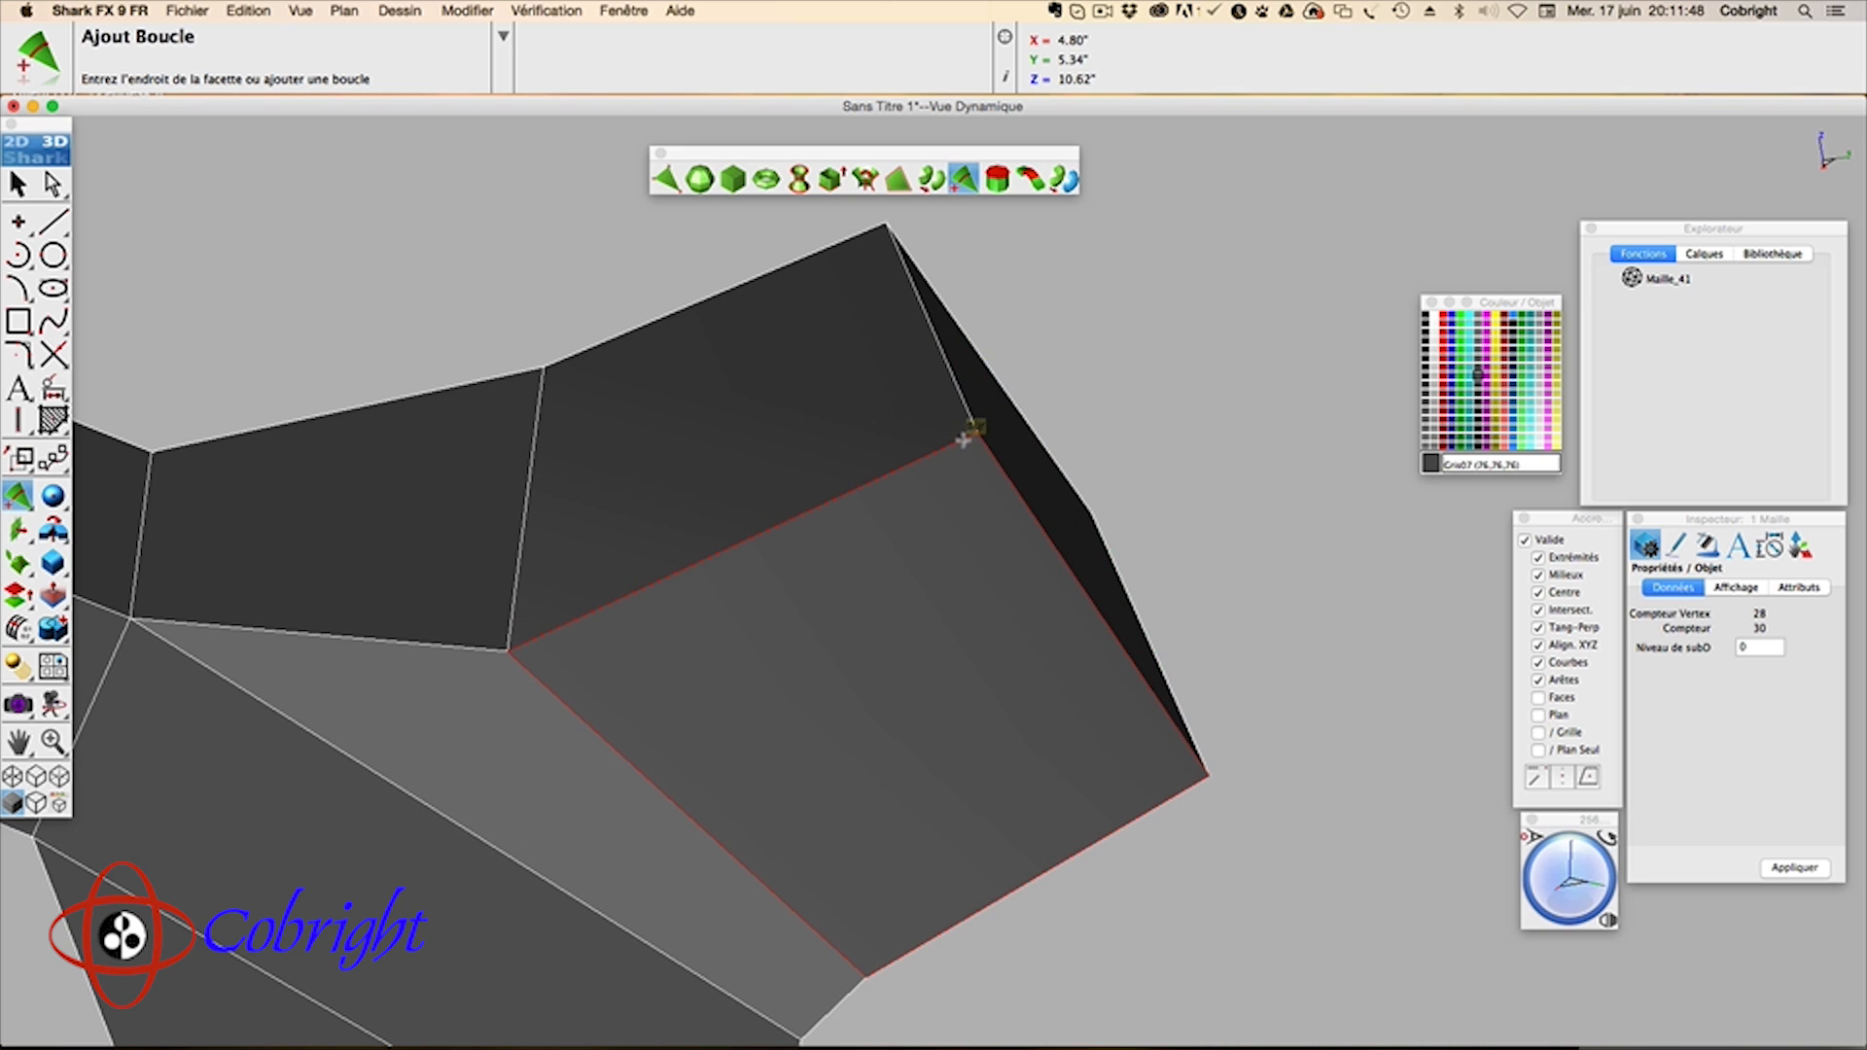
{"action": "left_click", "coordinate": [968, 436]}
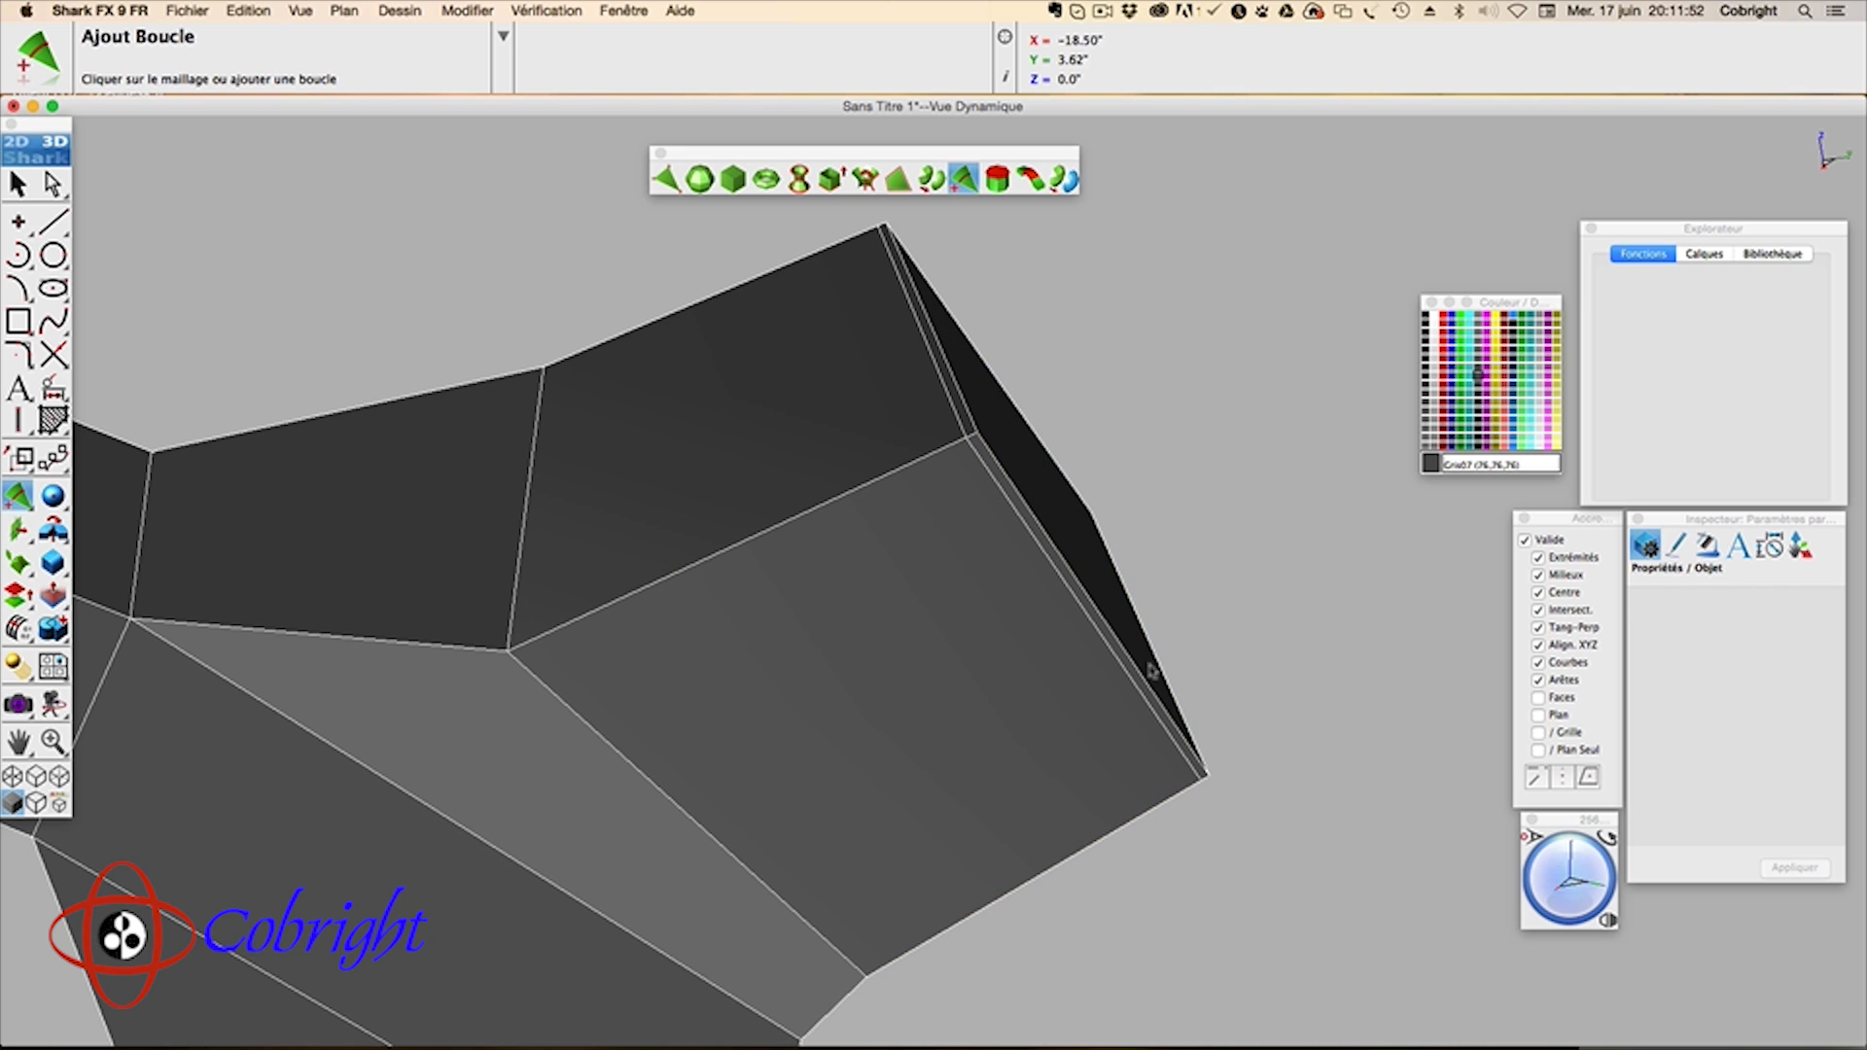
{"action": "scroll", "coordinate": [1151, 671], "scroll_direction": "up", "scroll_amount": 2}
{"action": "scroll", "coordinate": [1152, 671], "scroll_direction": "down", "scroll_amount": 6}
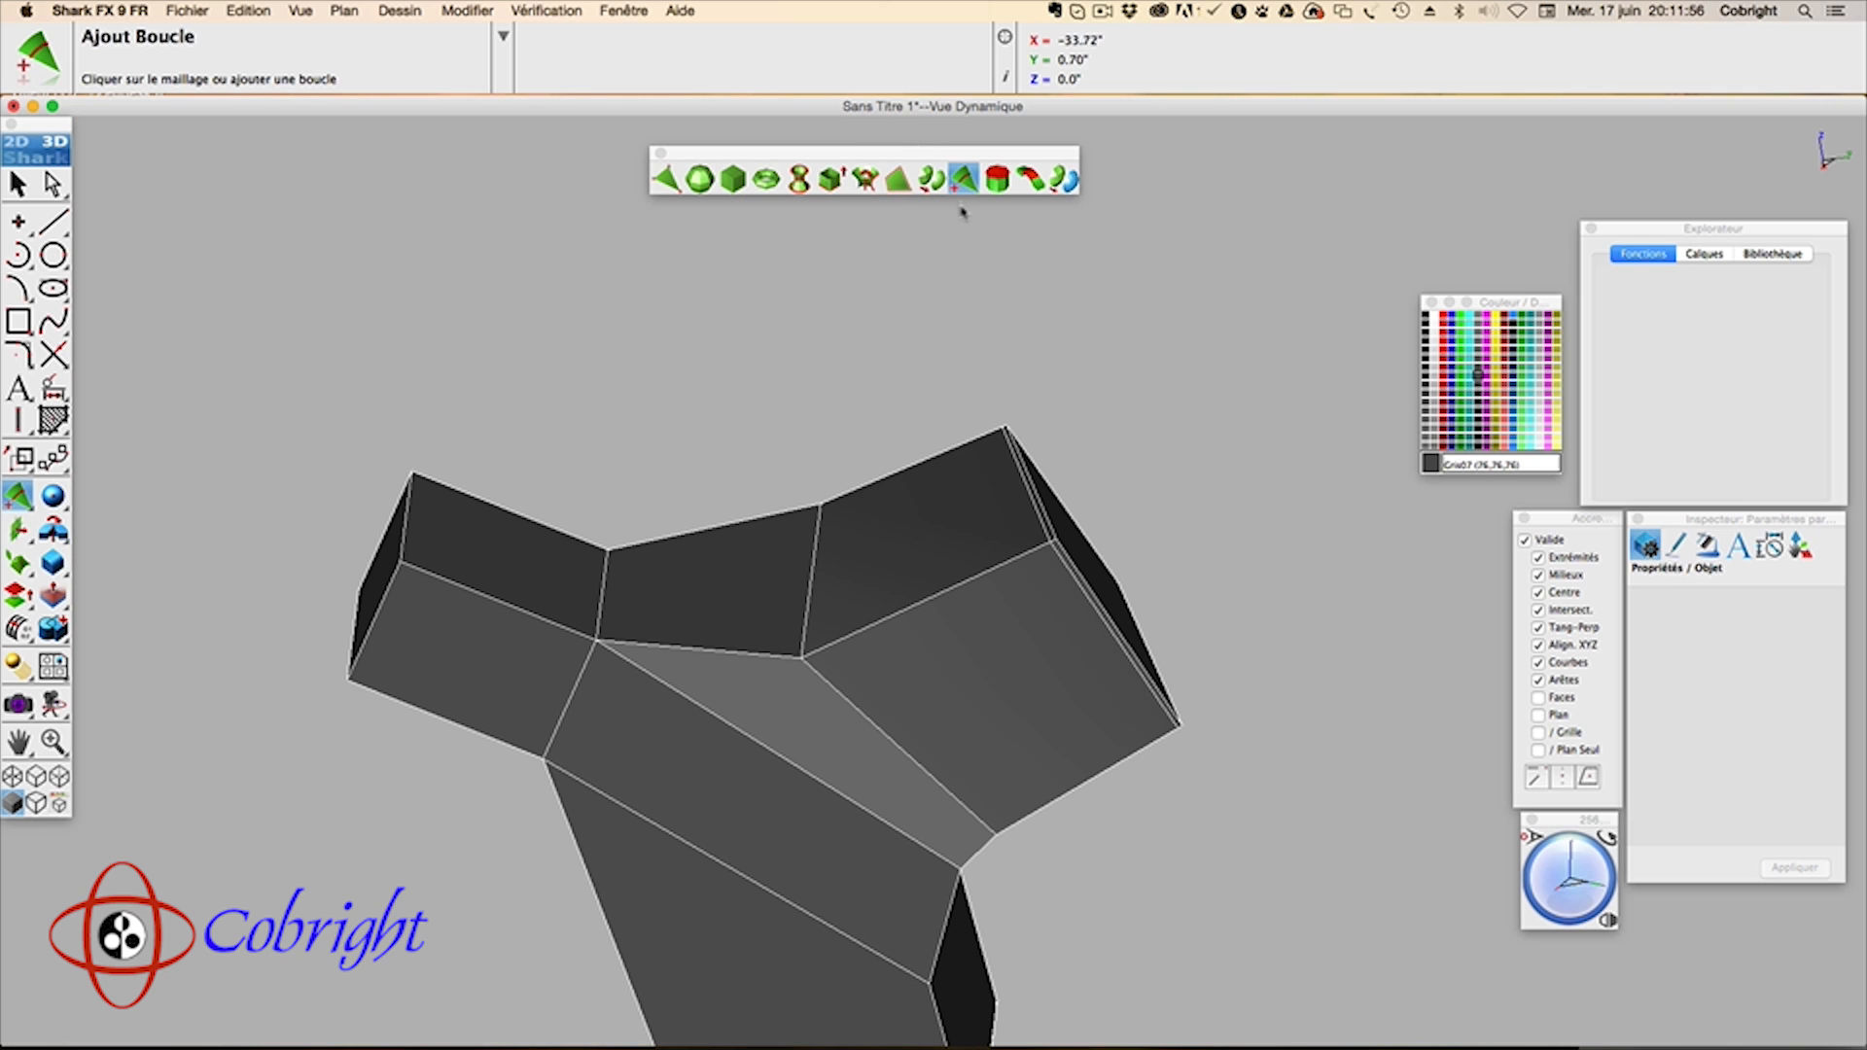
Step: Smooth the mesh with Catmull-Clark subdivision to level 2 and inspect the flattened branch end from several angles
{"action": "left_click", "coordinate": [934, 181]}
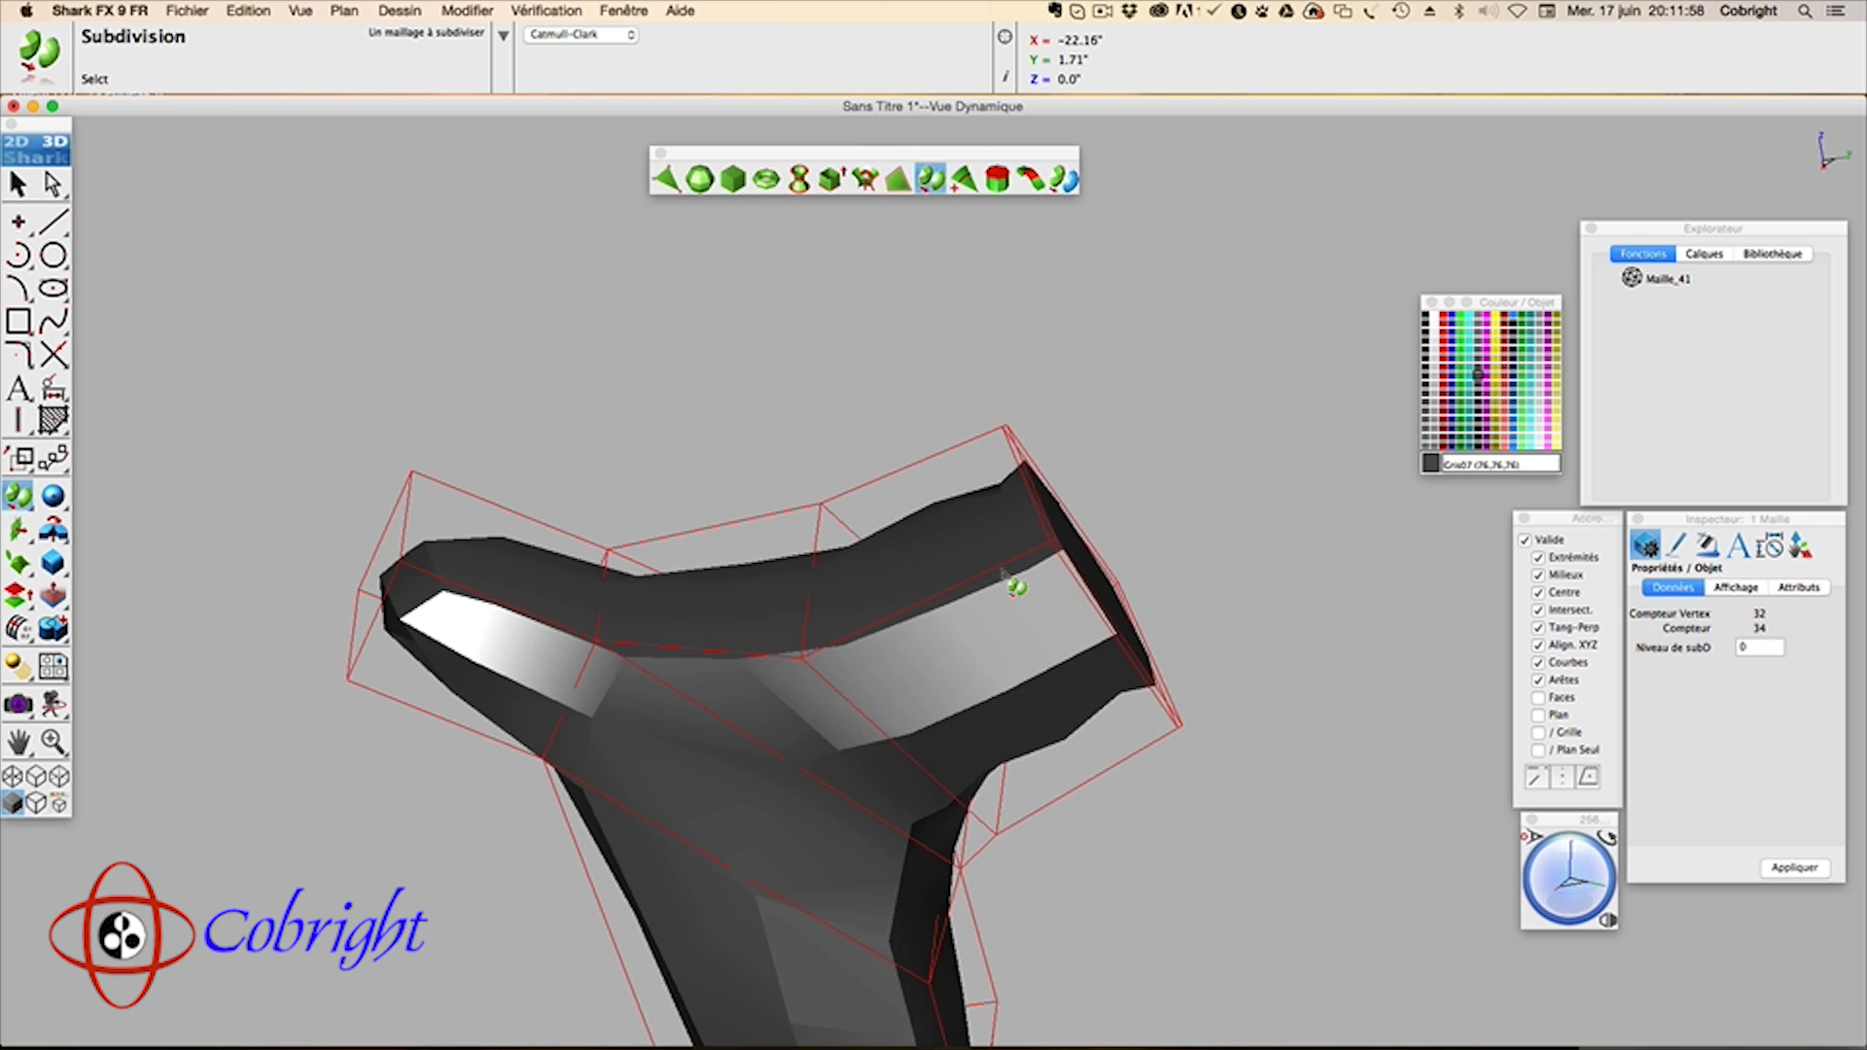
{"action": "left_click", "coordinate": [1007, 577]}
{"action": "left_click", "coordinate": [1008, 577]}
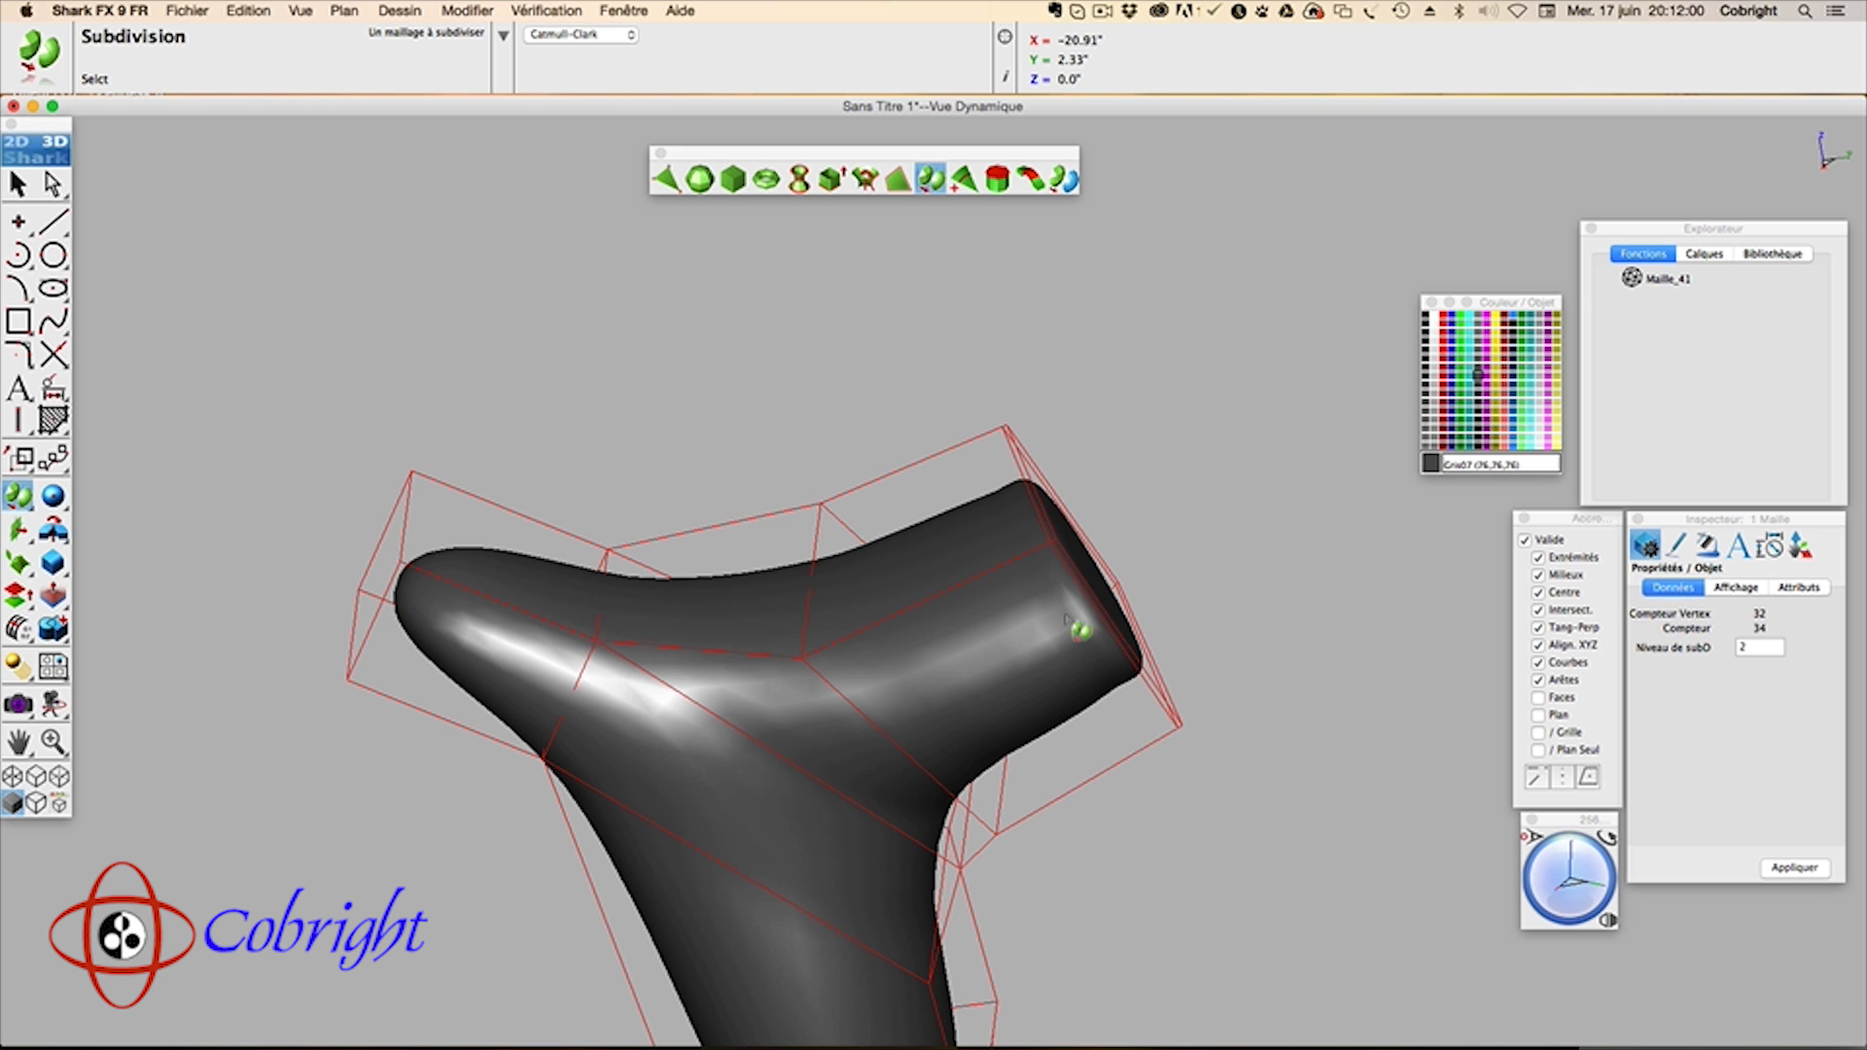
{"action": "left_click_drag", "start_coordinate": [1583, 880], "coordinate": [1568, 877]}
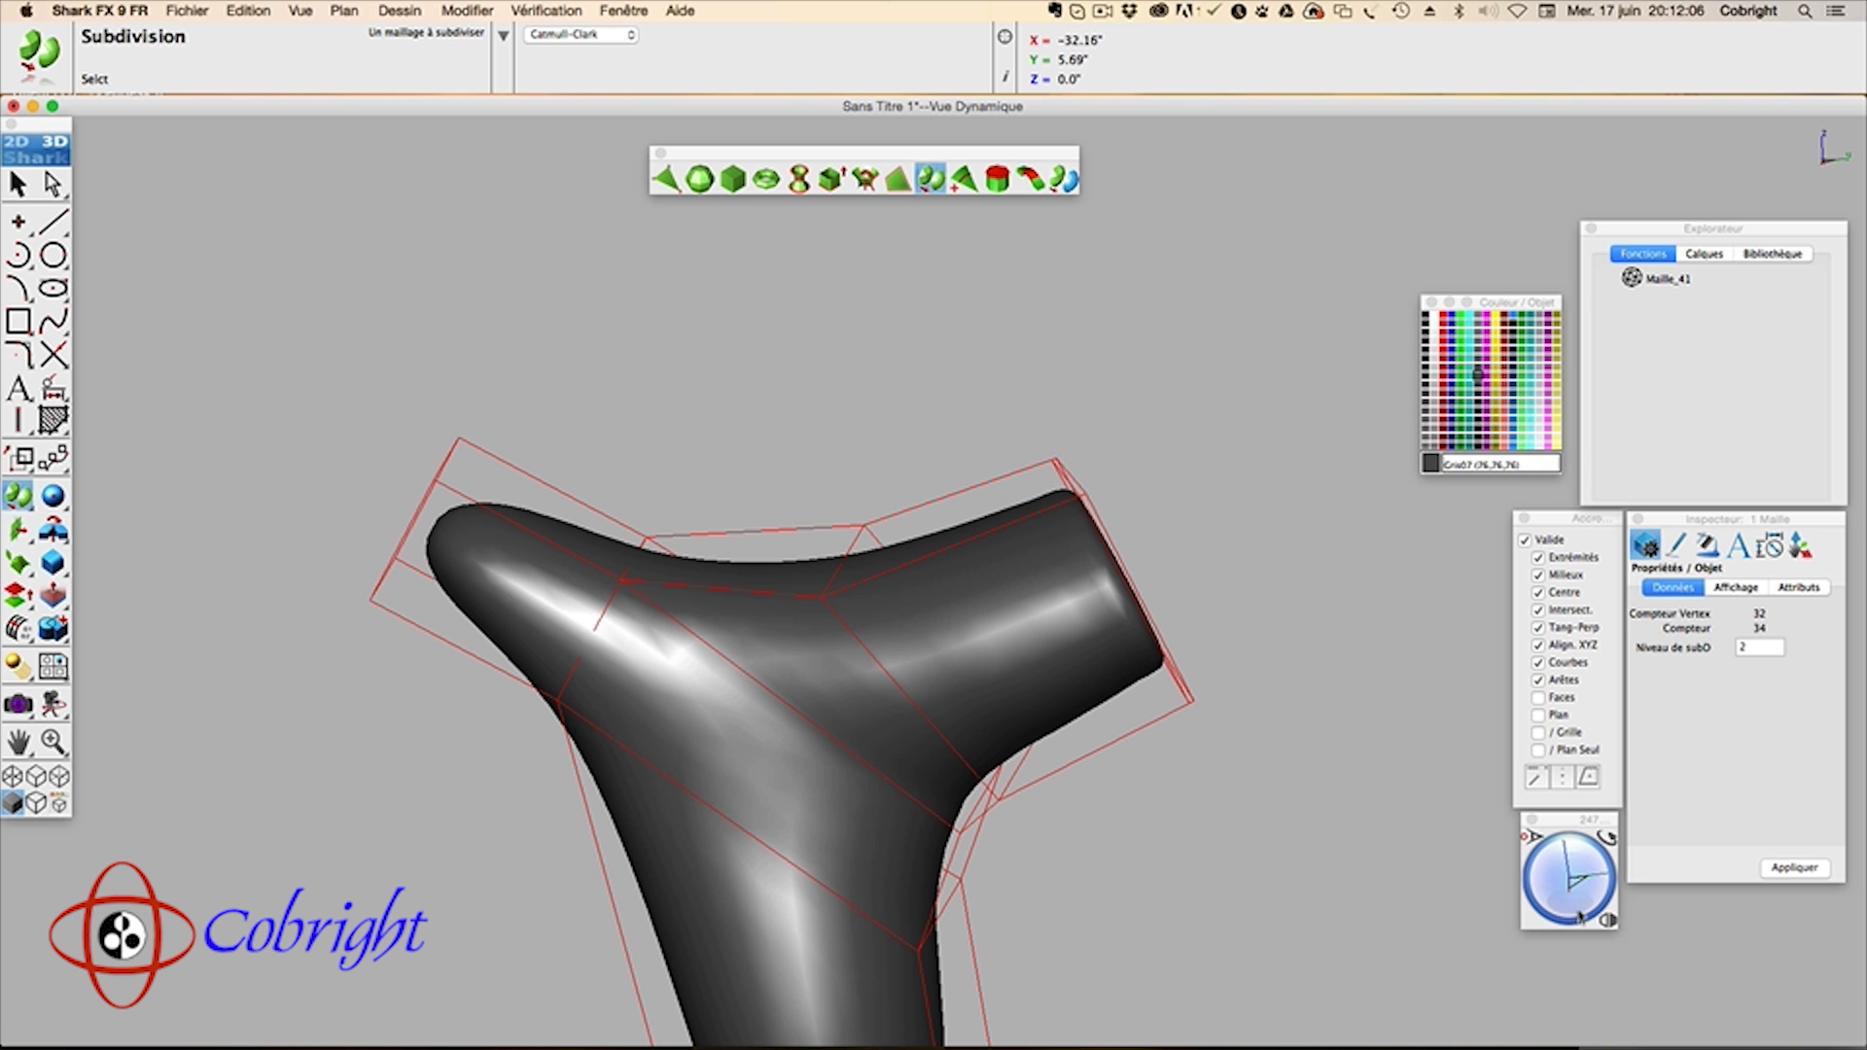
{"action": "mouse_move", "coordinate": [1586, 913]}
{"action": "left_mouse_down"}
{"action": "mouse_move", "coordinate": [1547, 911]}
{"action": "mouse_move", "coordinate": [1596, 887]}
{"action": "mouse_move", "coordinate": [1589, 908]}
{"action": "left_mouse_up"}
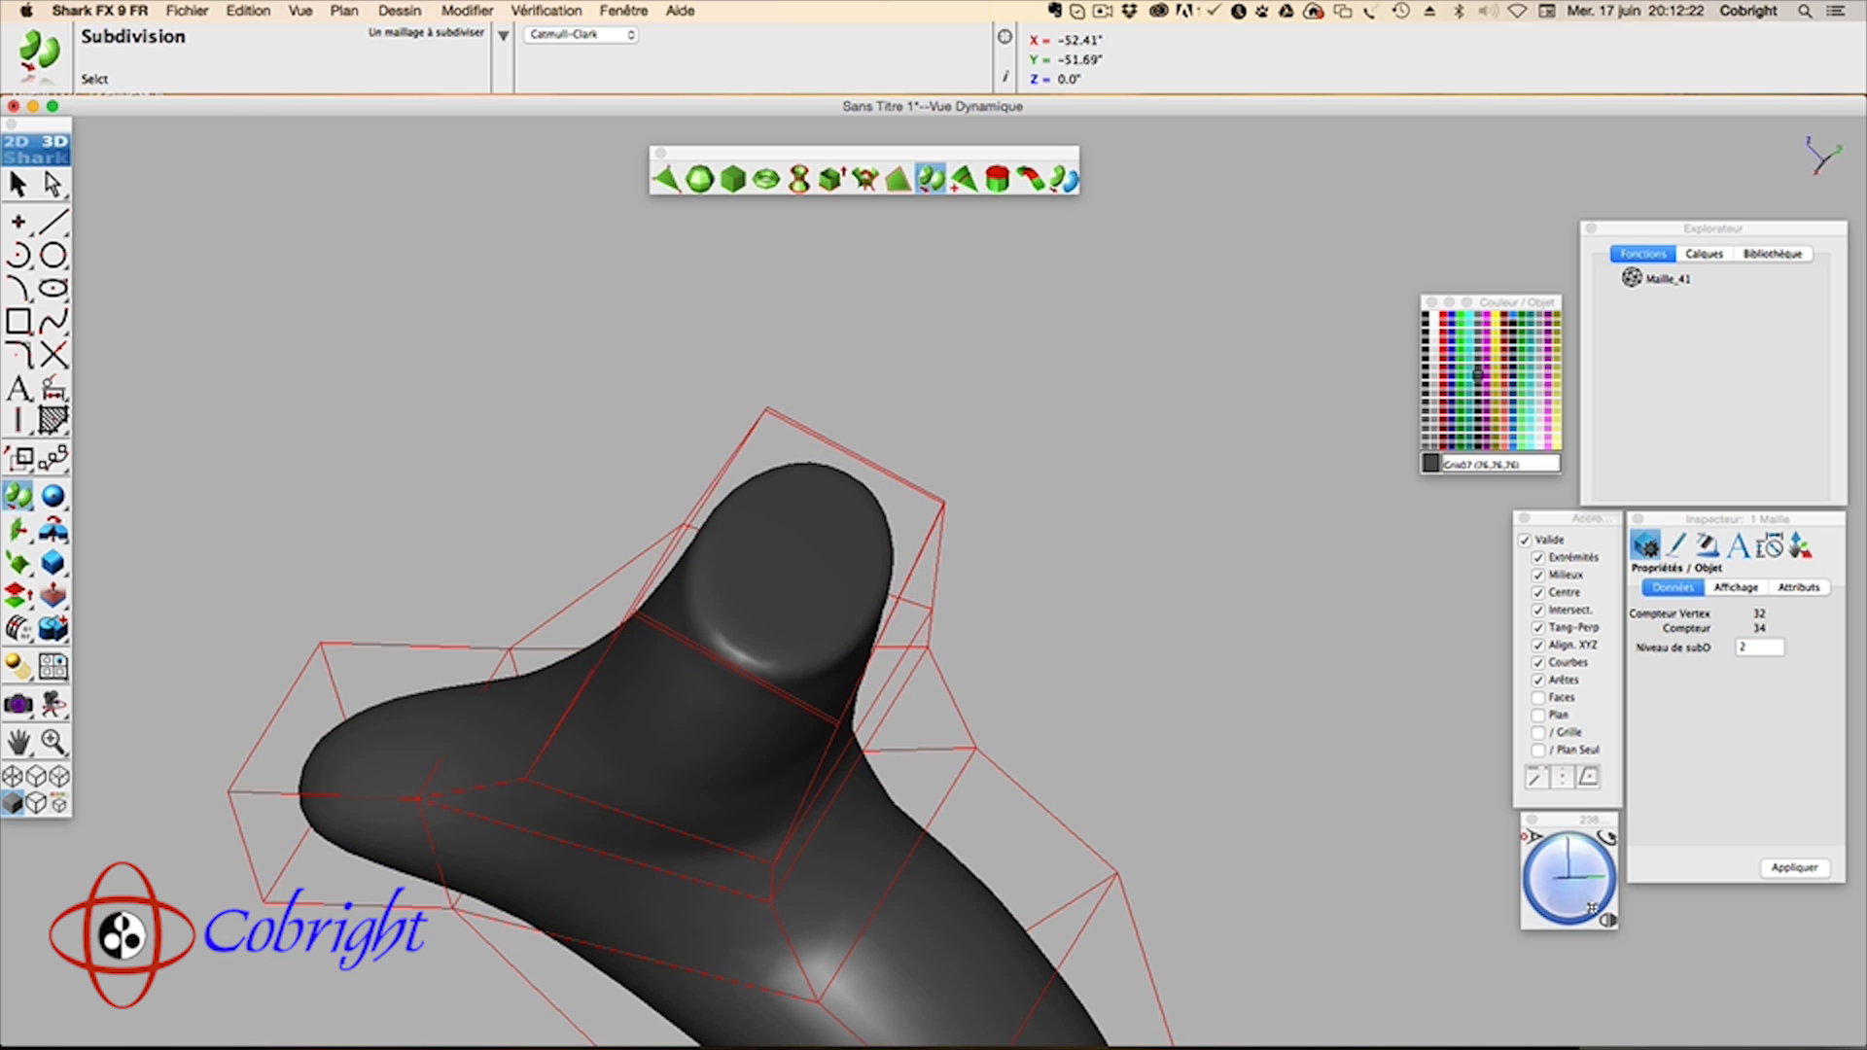
Step: Undo the smoothing and the branch's edge loop, and smooth the mesh with Catmull-Clark subdivision to level 3
{"action": "key", "text": "super+z"}
{"action": "key", "text": "super+z"}
{"action": "key", "text": "super+z"}
{"action": "key", "text": "super+z"}
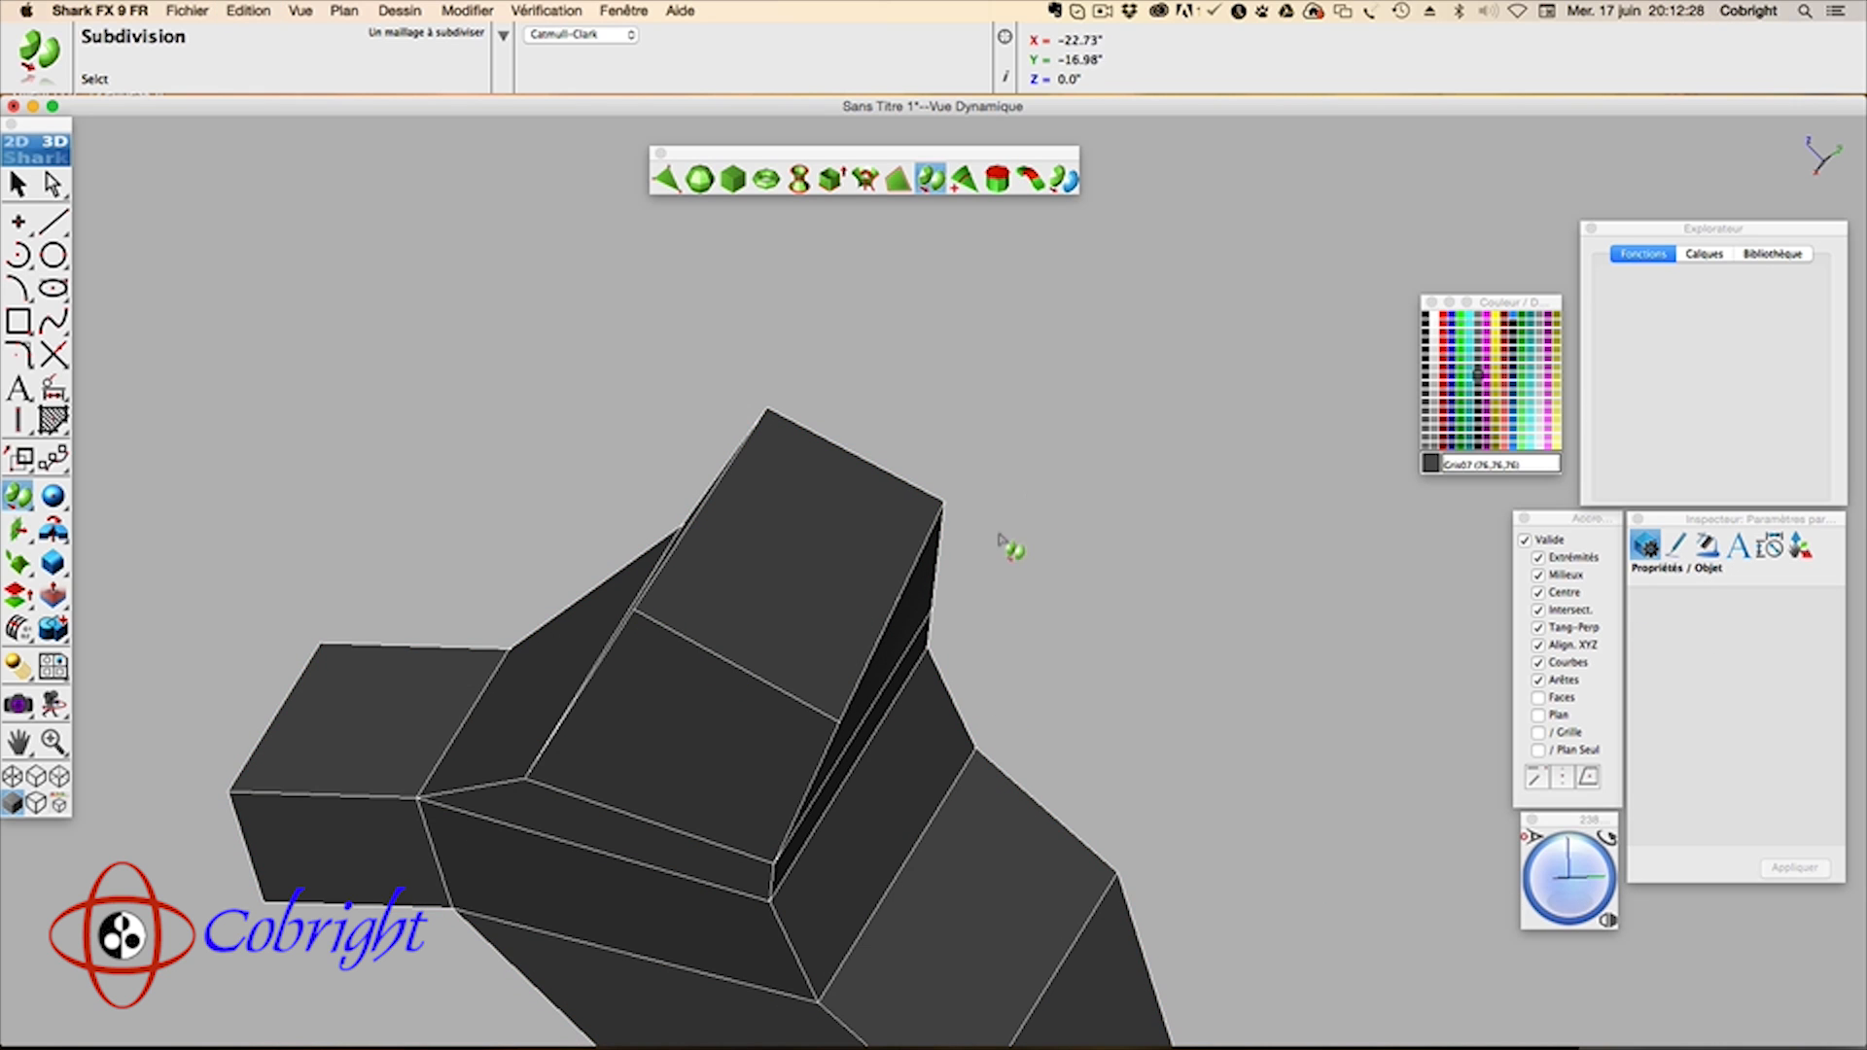
{"action": "left_click", "coordinate": [799, 564]}
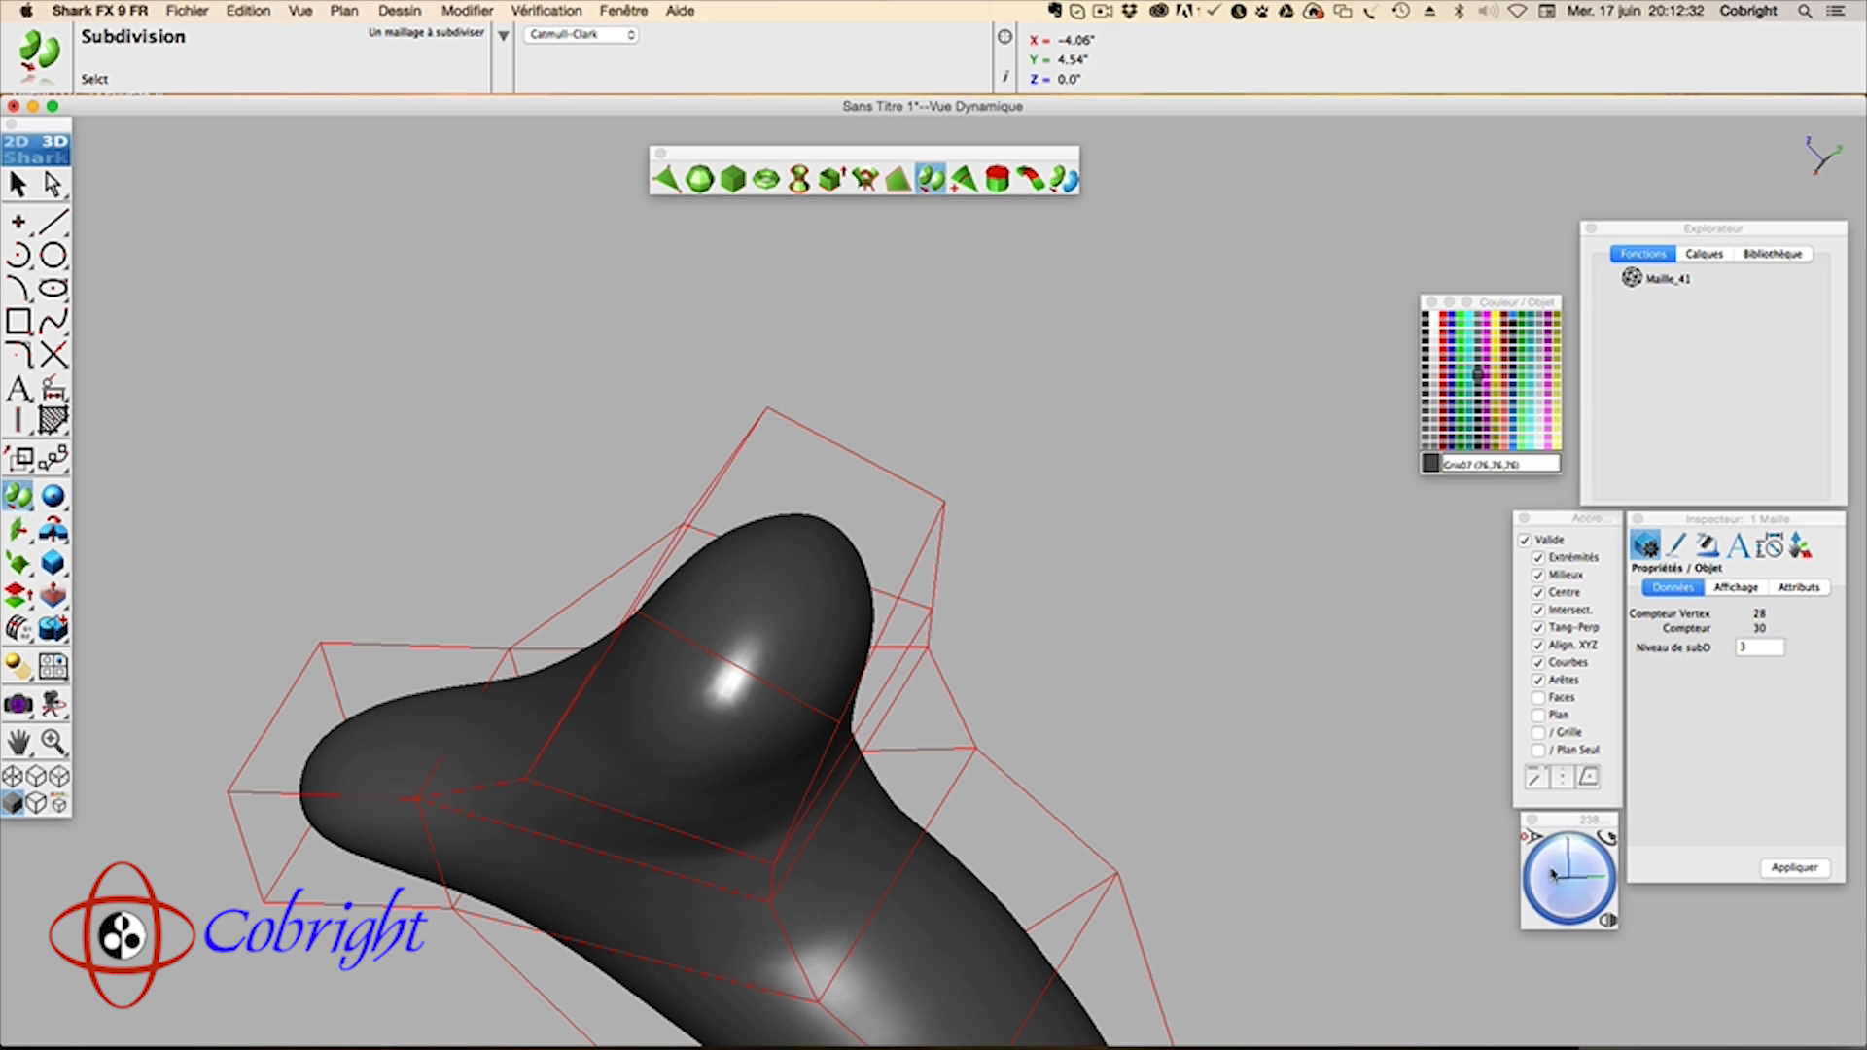
{"action": "left_click_drag", "start_coordinate": [1561, 881], "coordinate": [1587, 864]}
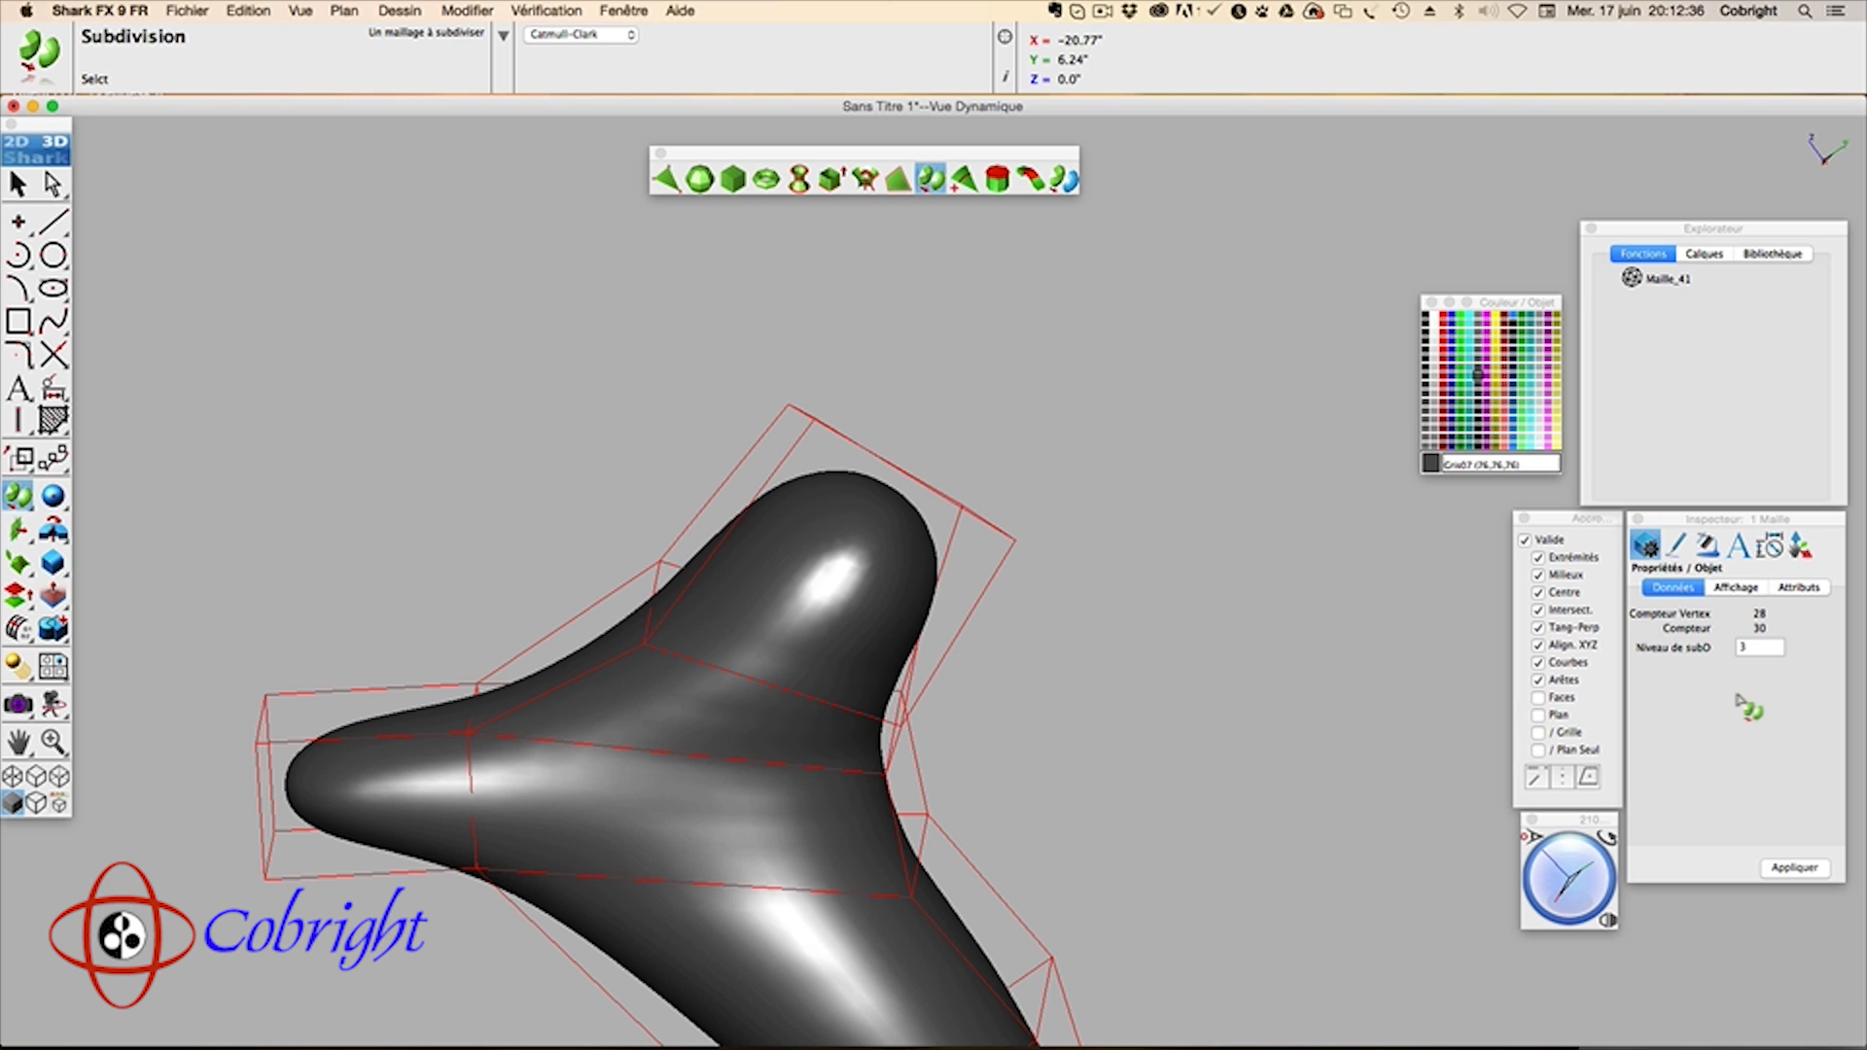
Step: Reset the mesh's subdivision level to 0 so the larger branch's end shows its flat faces
{"action": "left_click", "coordinate": [1749, 651]}
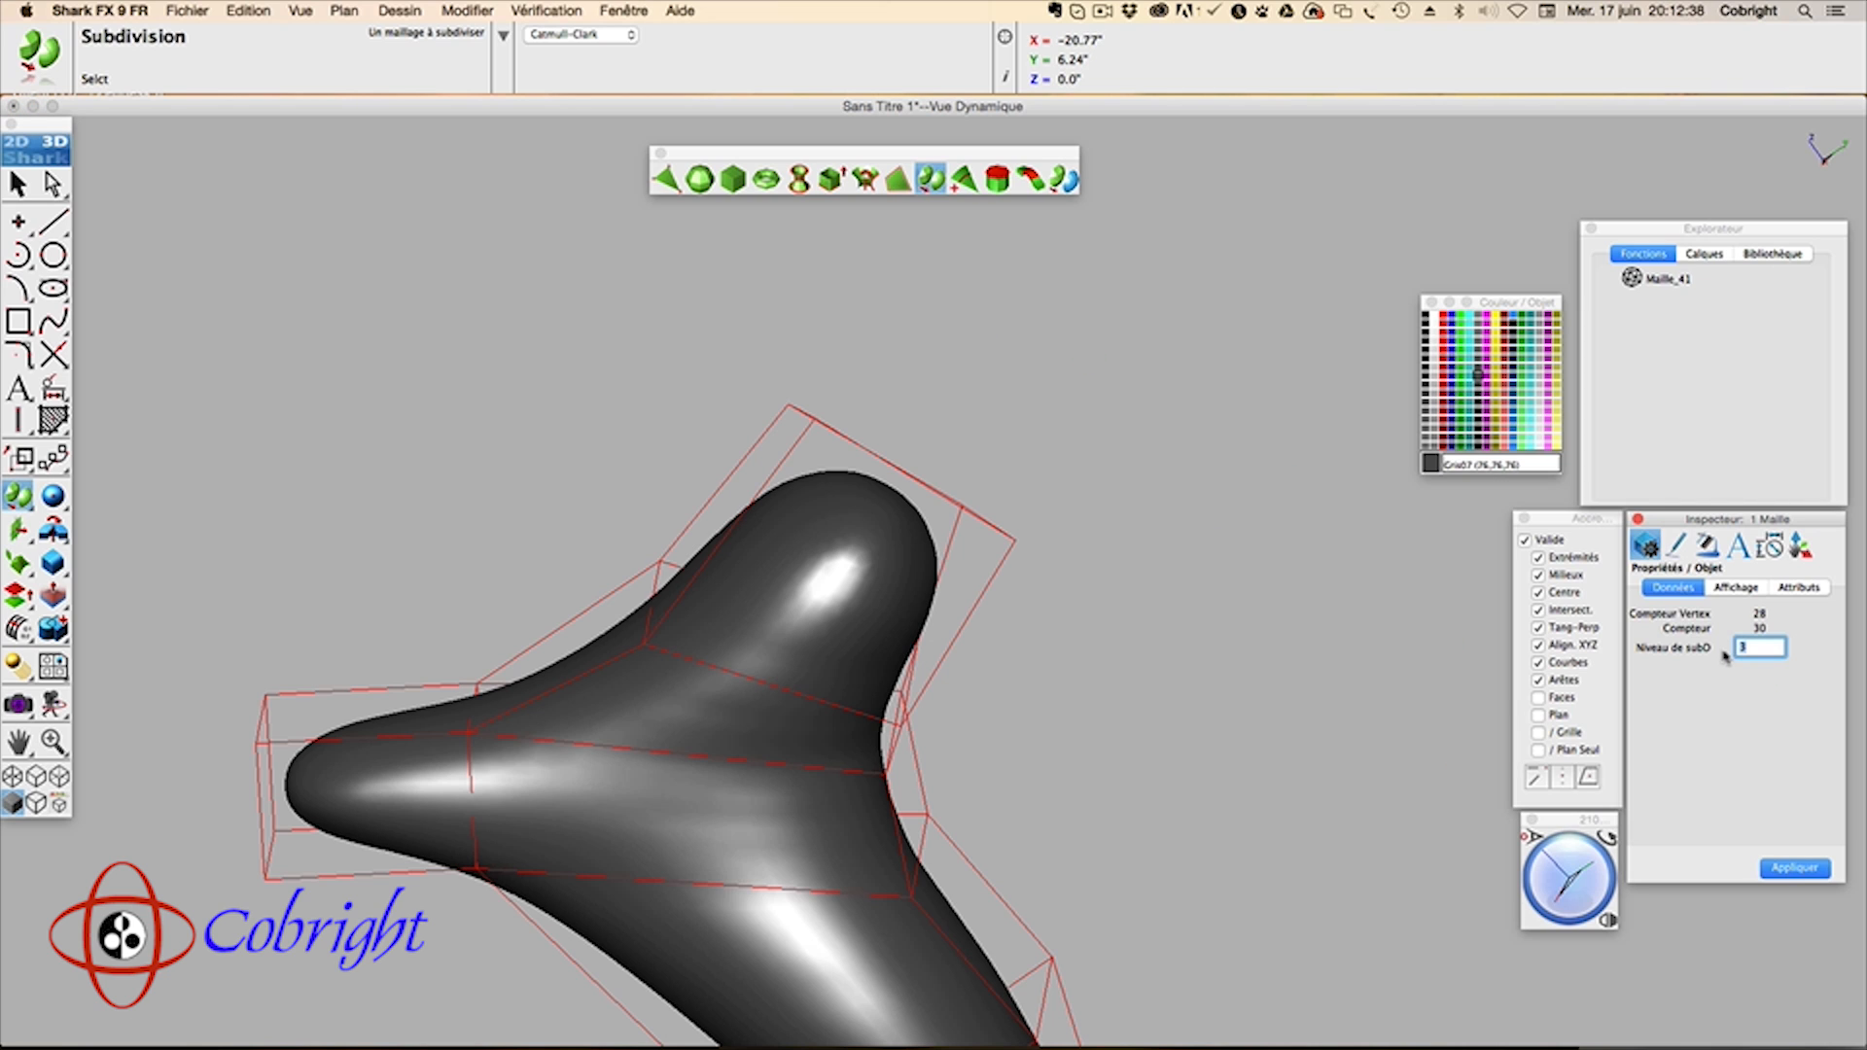
{"action": "key", "text": "Return"}
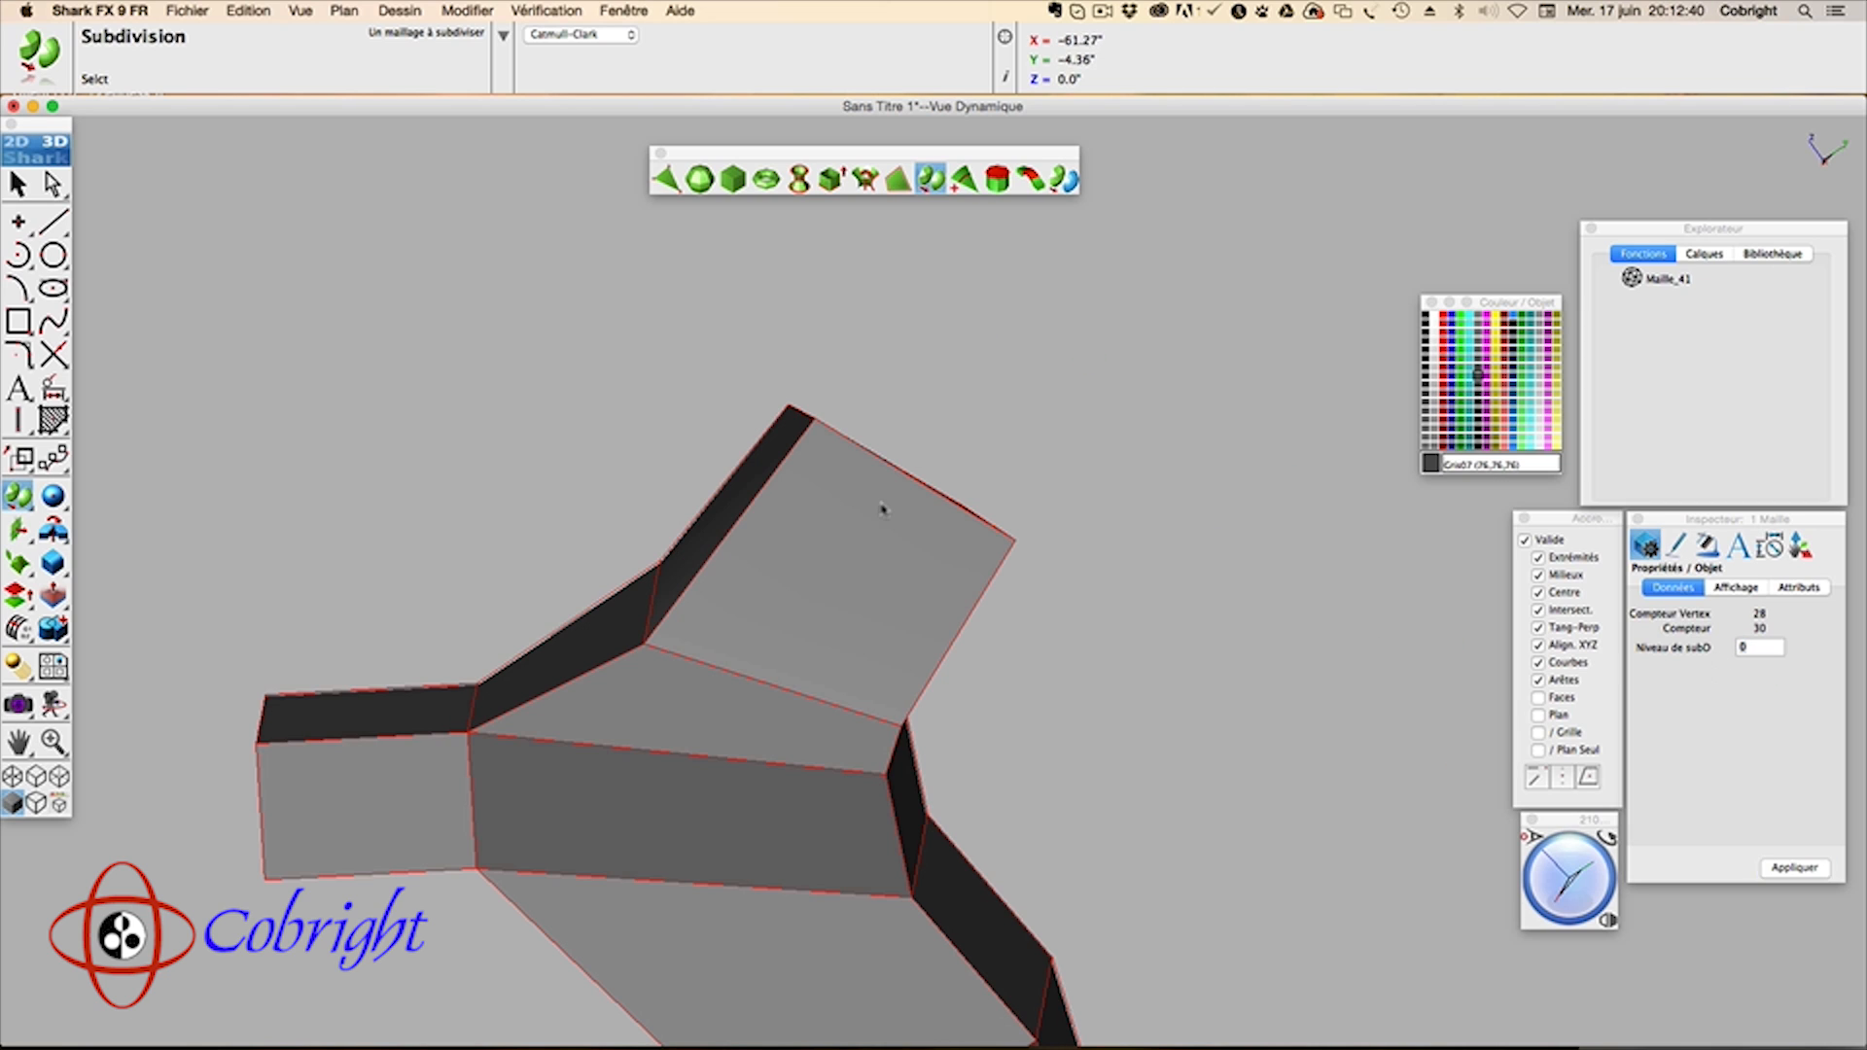
{"action": "left_click_drag", "start_coordinate": [1578, 853], "coordinate": [1583, 859]}
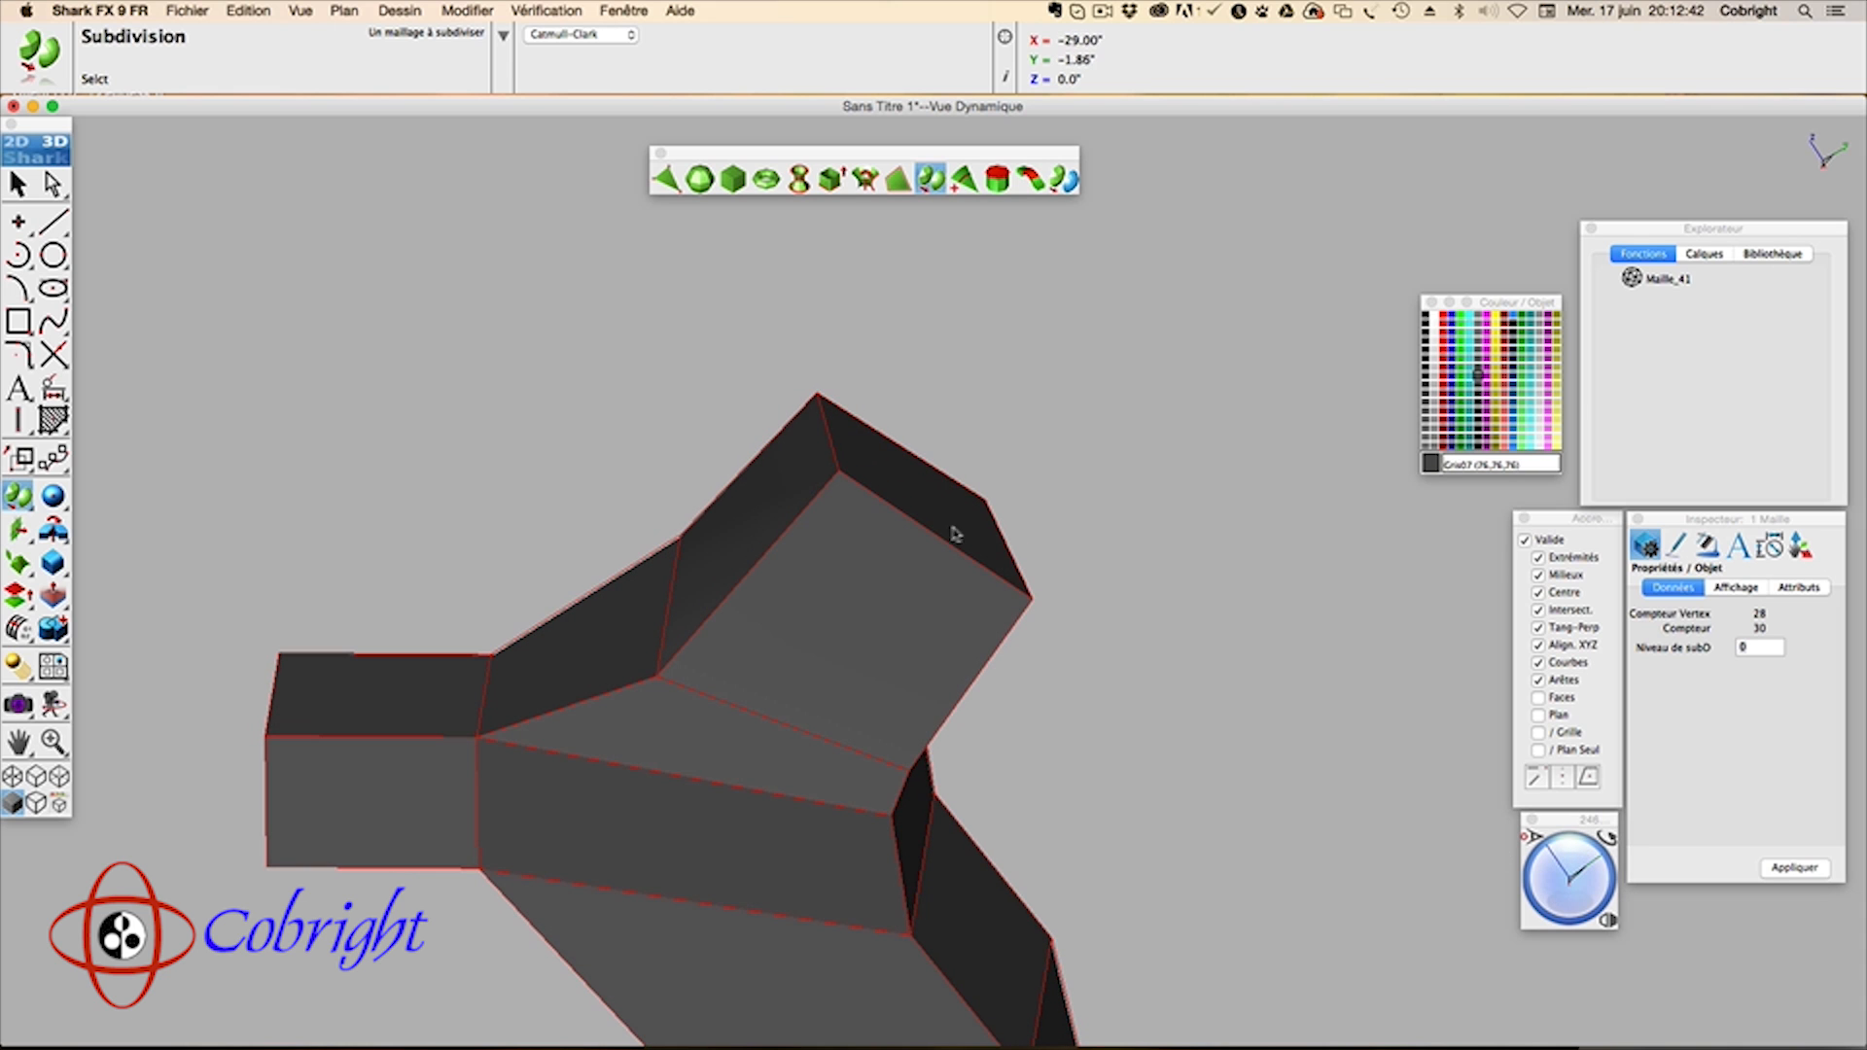
{"action": "scroll", "coordinate": [848, 540], "scroll_direction": "down", "scroll_amount": 3}
{"action": "scroll", "coordinate": [848, 540], "scroll_direction": "up", "scroll_amount": 2}
{"action": "scroll", "coordinate": [849, 542], "scroll_direction": "up", "scroll_amount": 2}
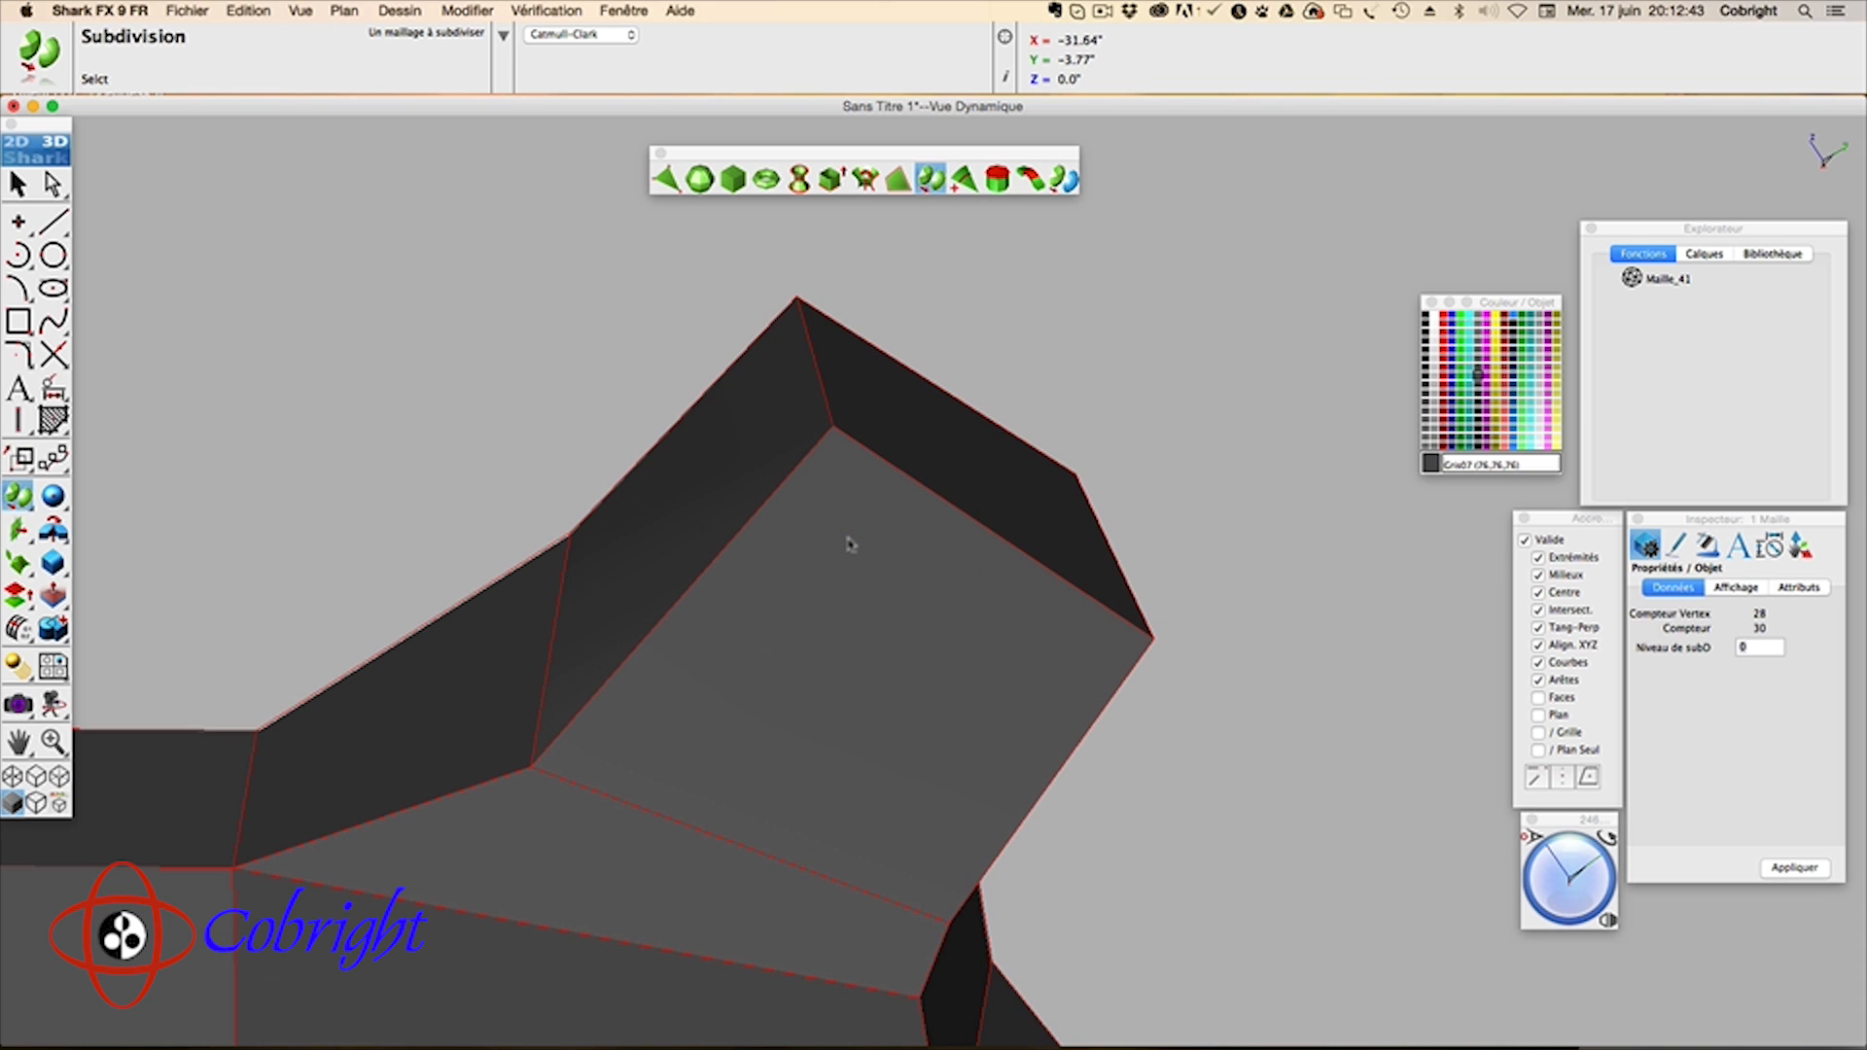
{"action": "left_click", "coordinate": [802, 475]}
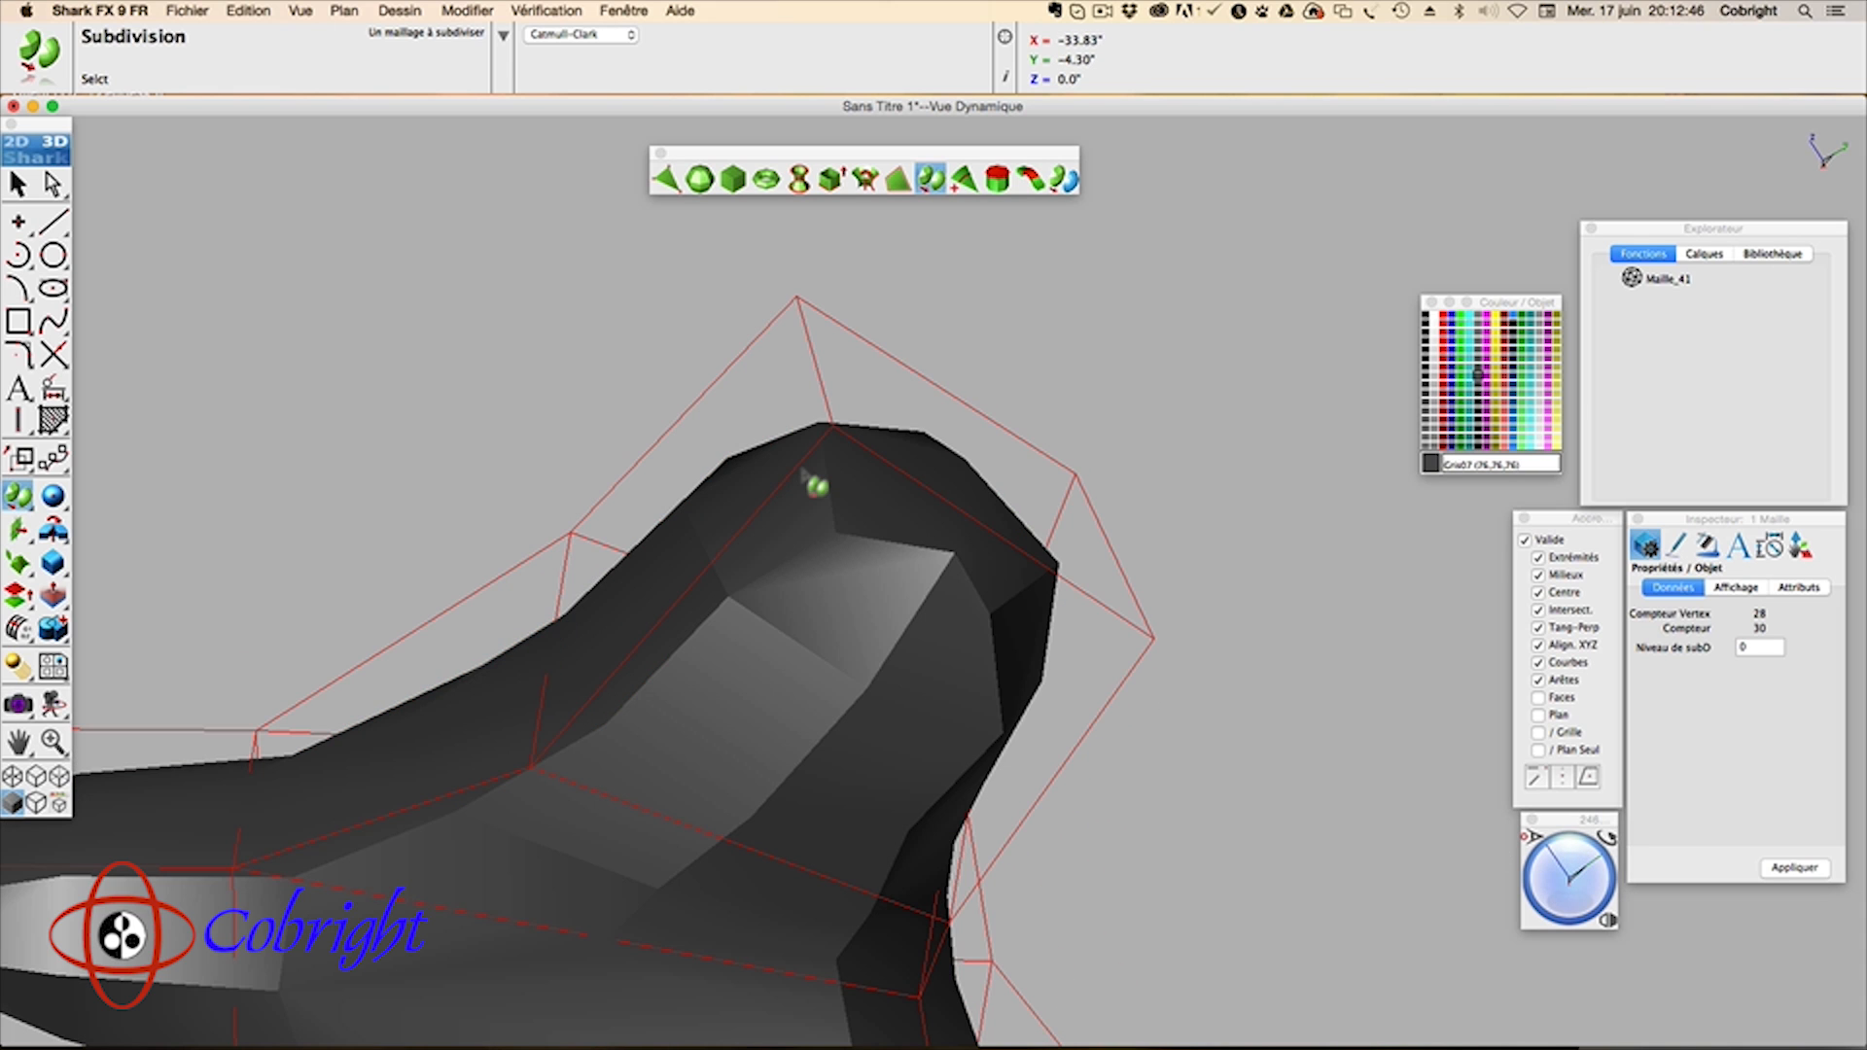
{"action": "key", "text": "super+z"}
Step: Add an edge loop around the larger upper branch, extremely close to the edges of its end face
{"action": "left_click", "coordinate": [964, 178]}
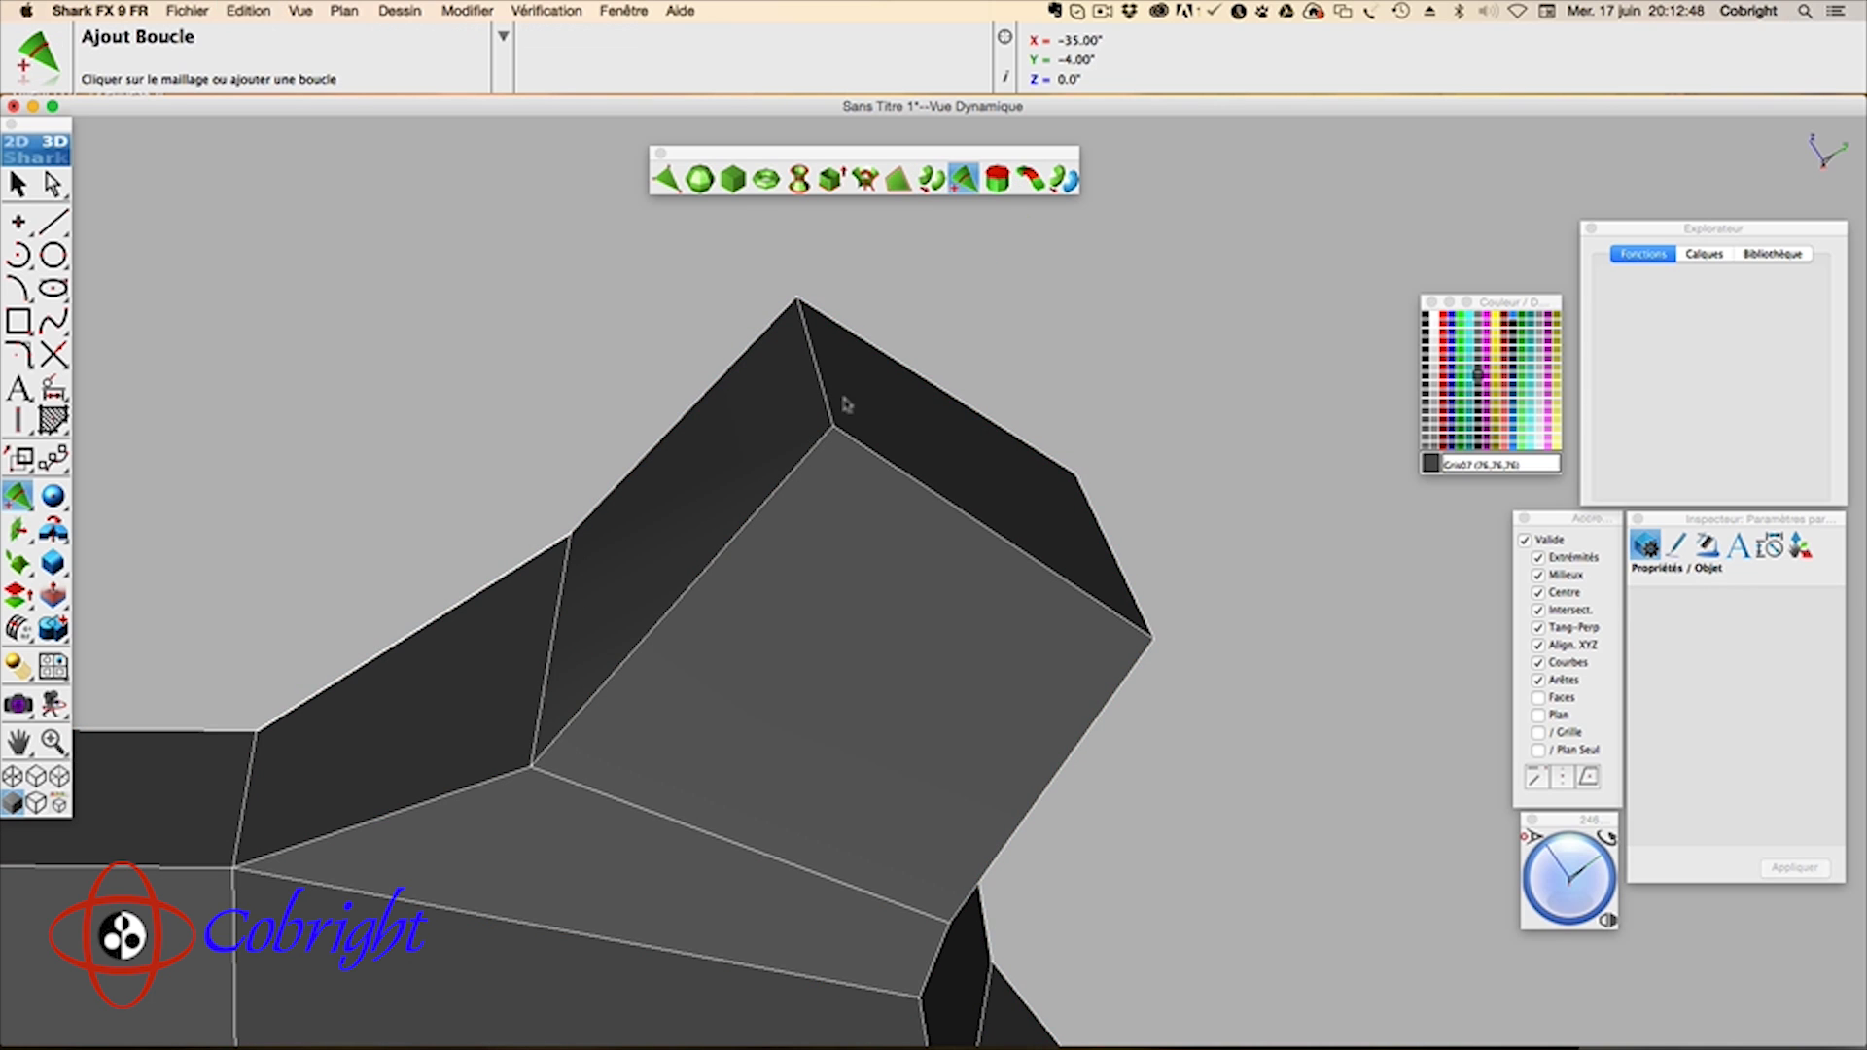
{"action": "left_click", "coordinate": [832, 438]}
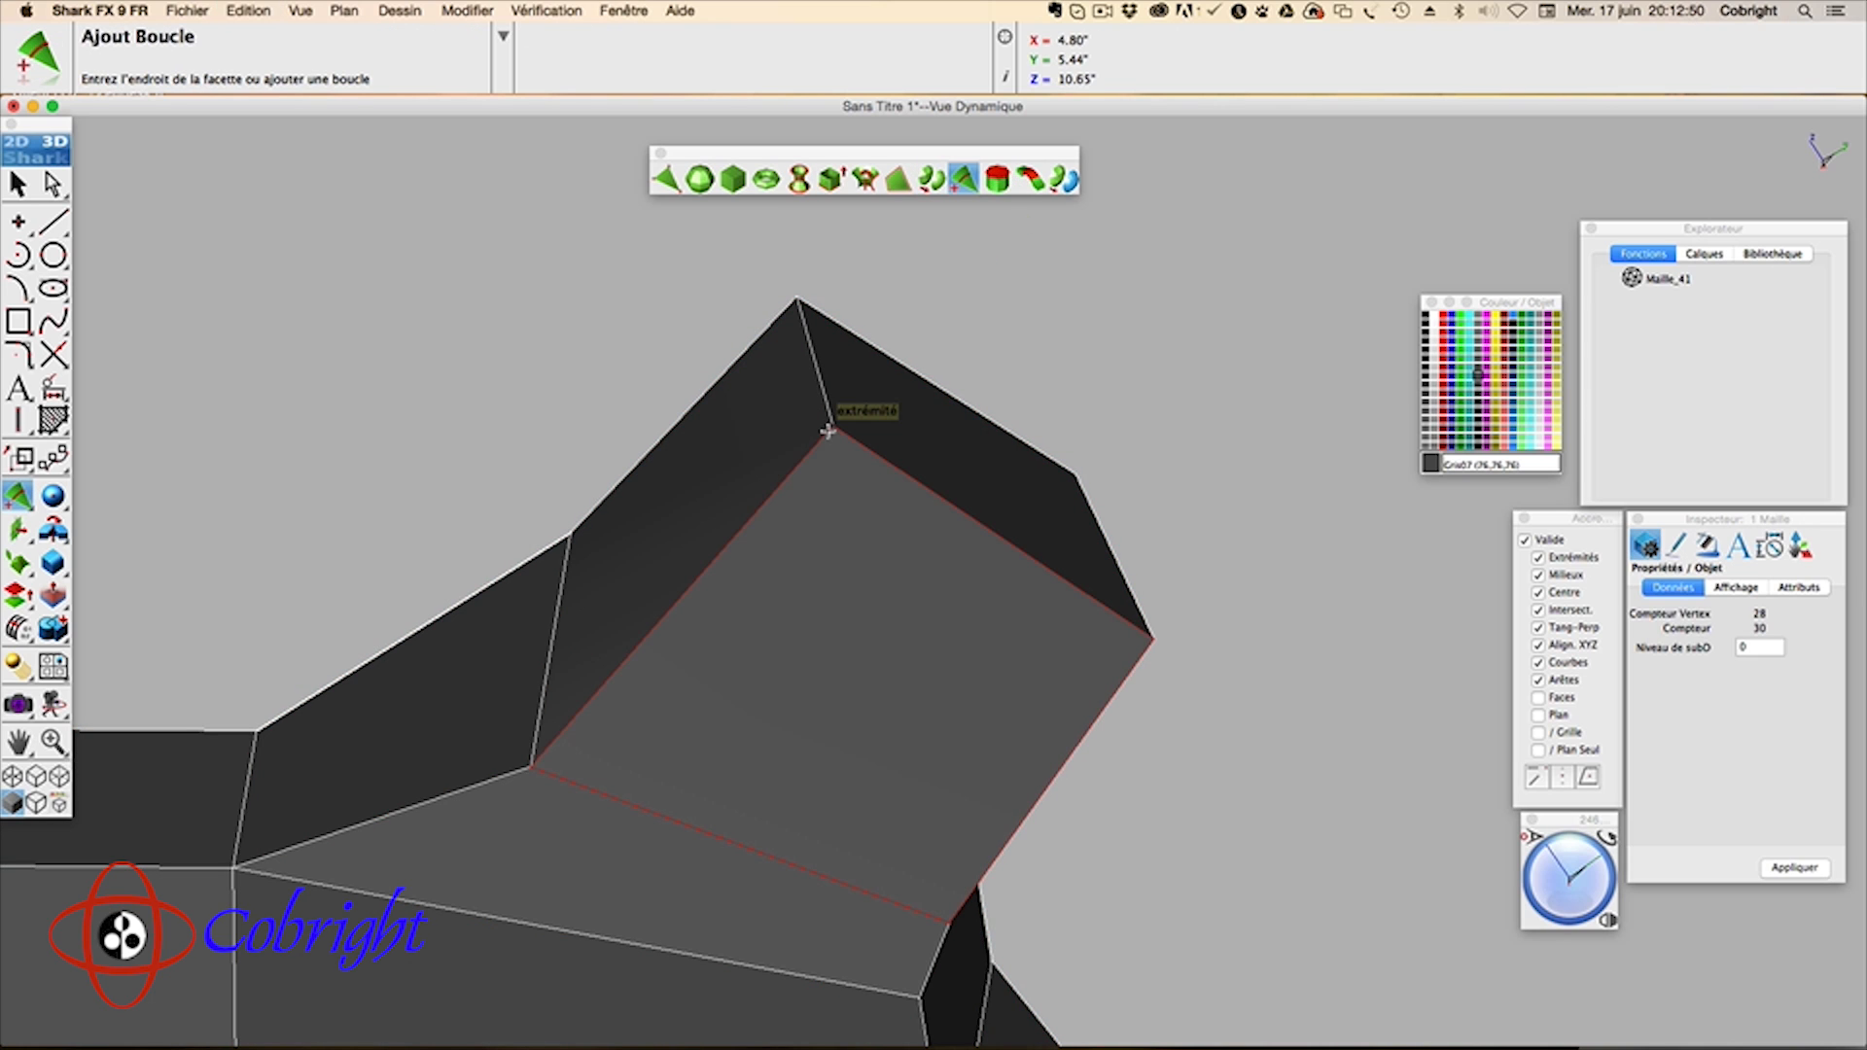
{"action": "left_click", "coordinate": [828, 431]}
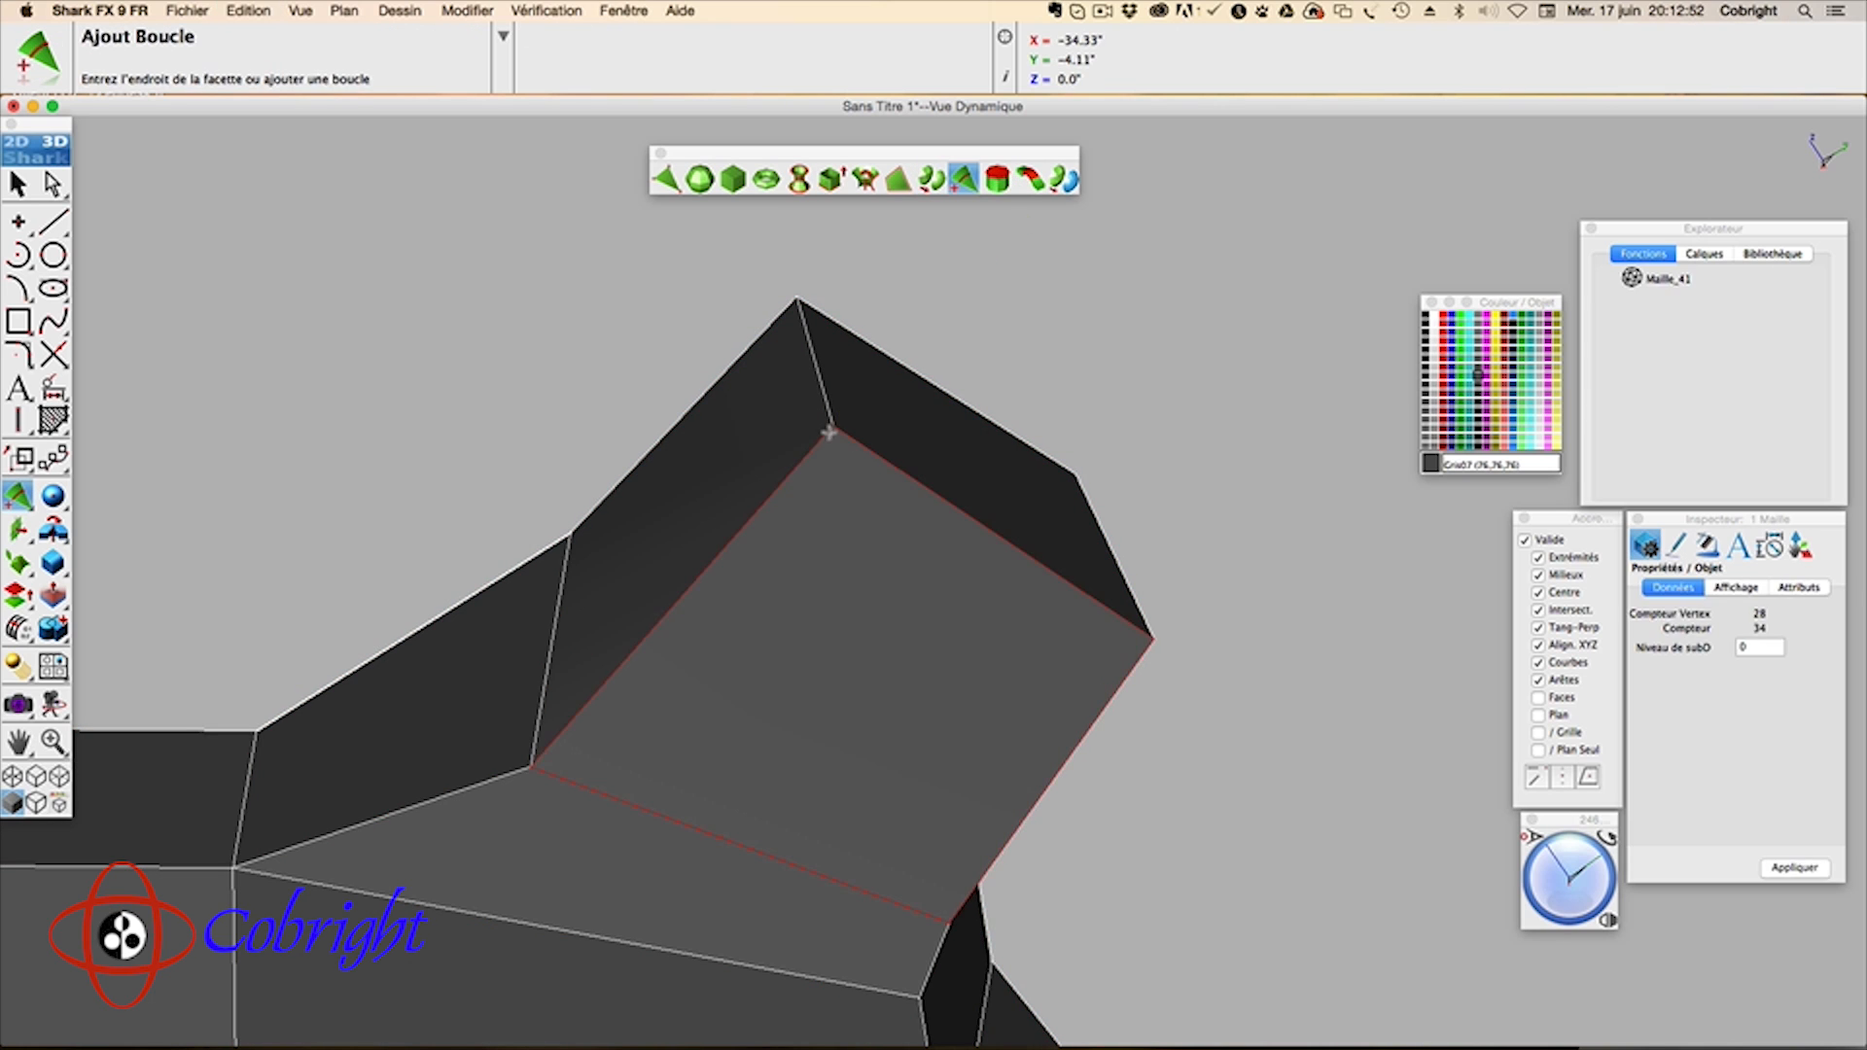
{"action": "scroll", "coordinate": [830, 428], "scroll_direction": "down", "scroll_amount": 5}
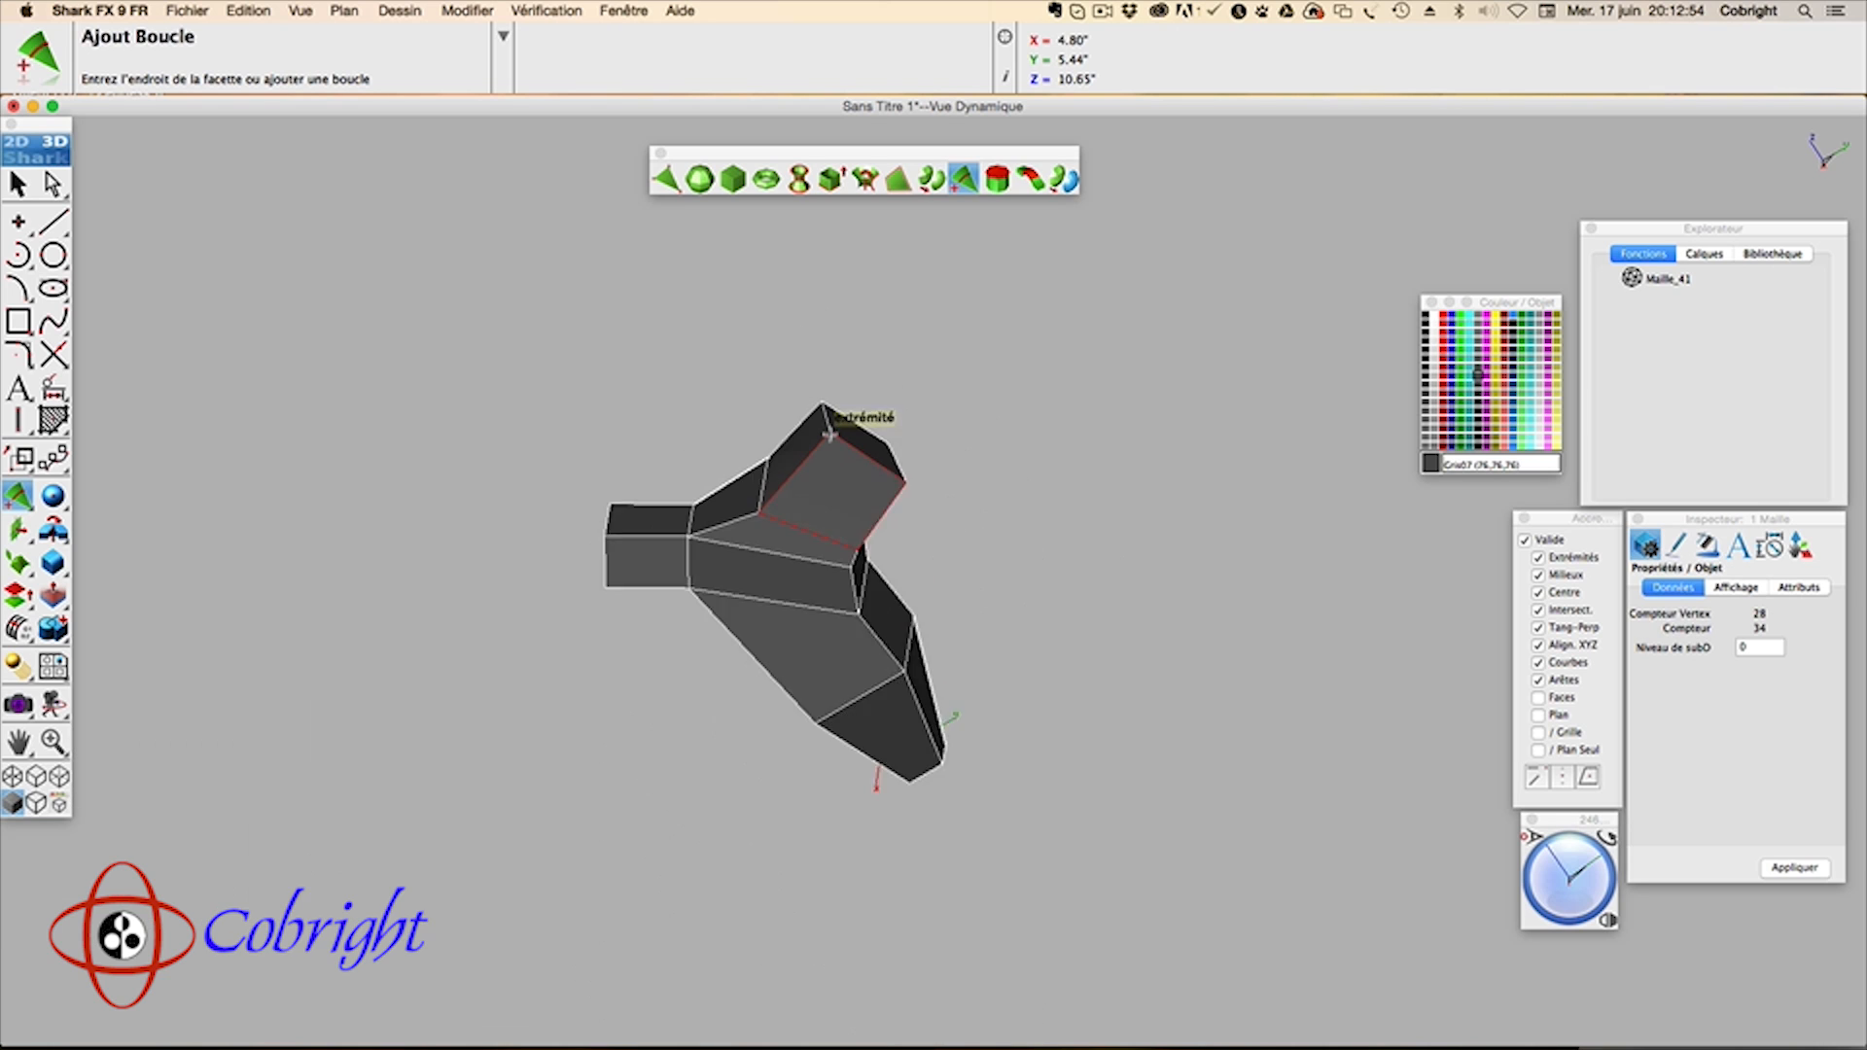
{"action": "scroll", "coordinate": [831, 413], "scroll_direction": "up", "scroll_amount": 10}
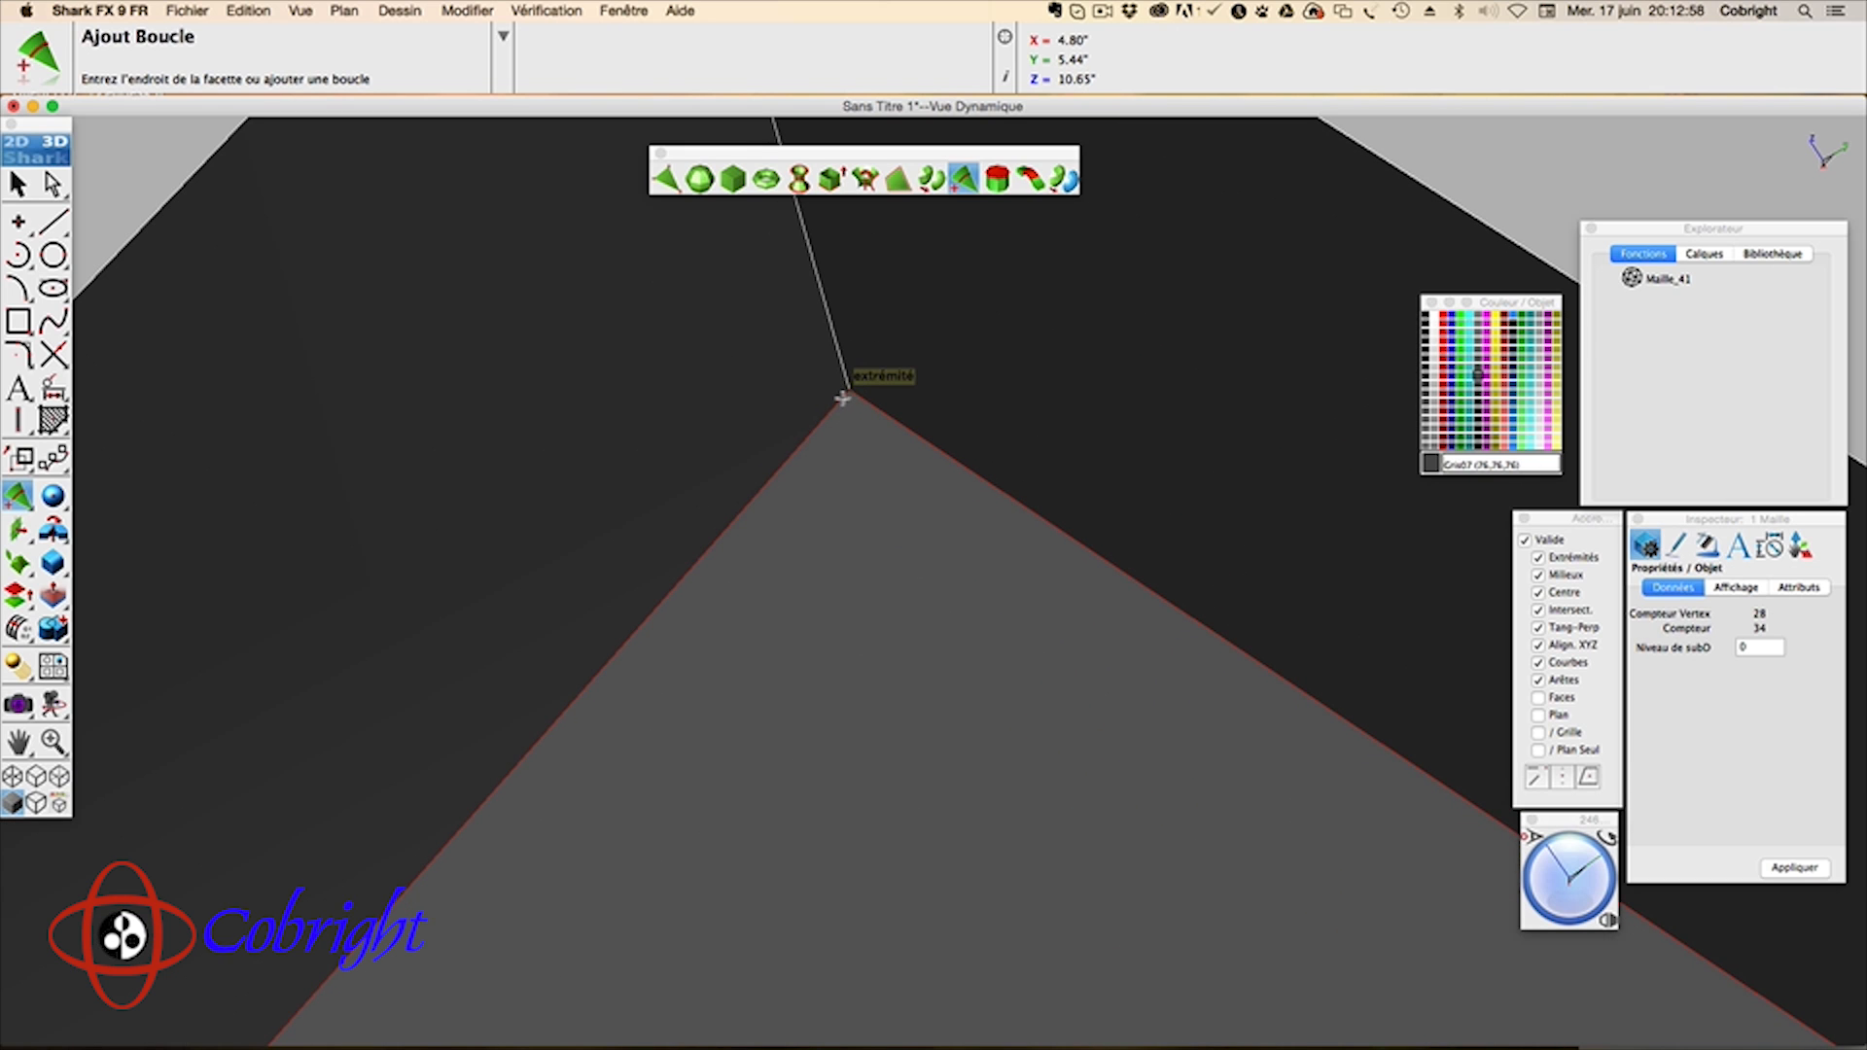
{"action": "left_click", "coordinate": [842, 397]}
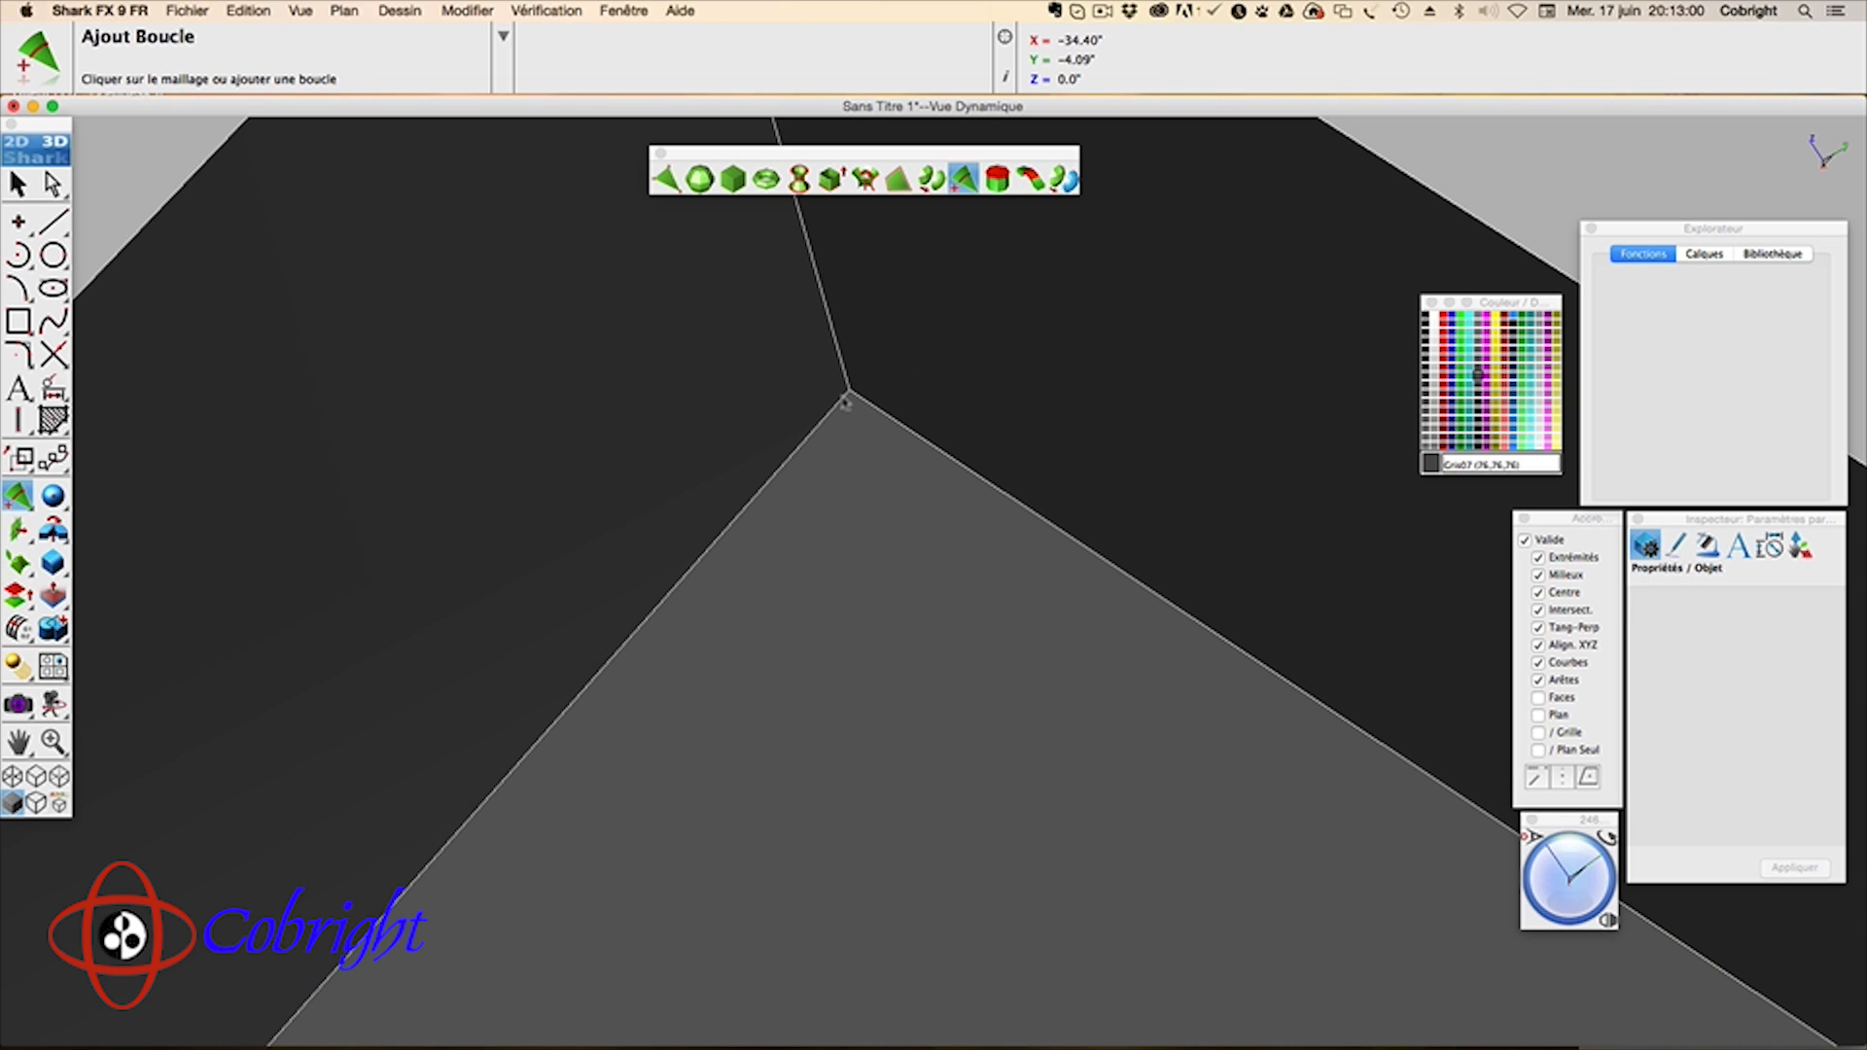
{"action": "left_click", "coordinate": [847, 400]}
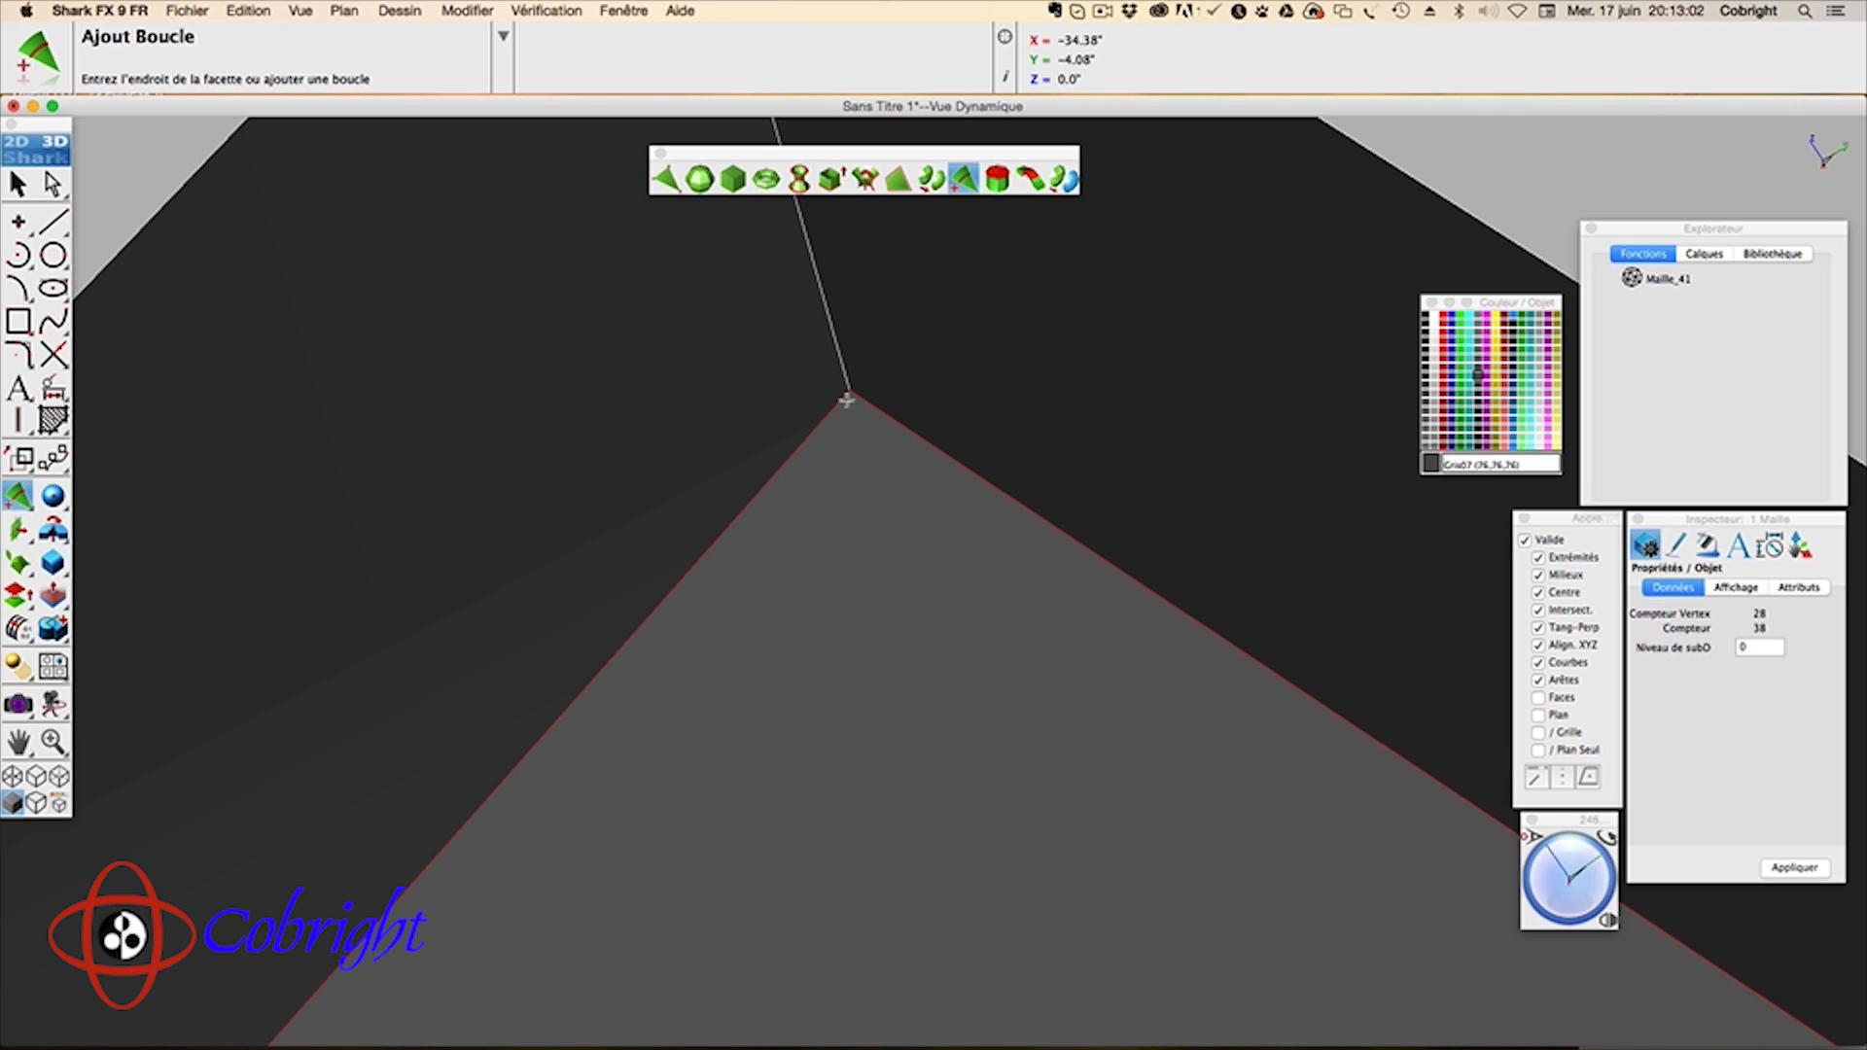
{"action": "left_click", "coordinate": [844, 396]}
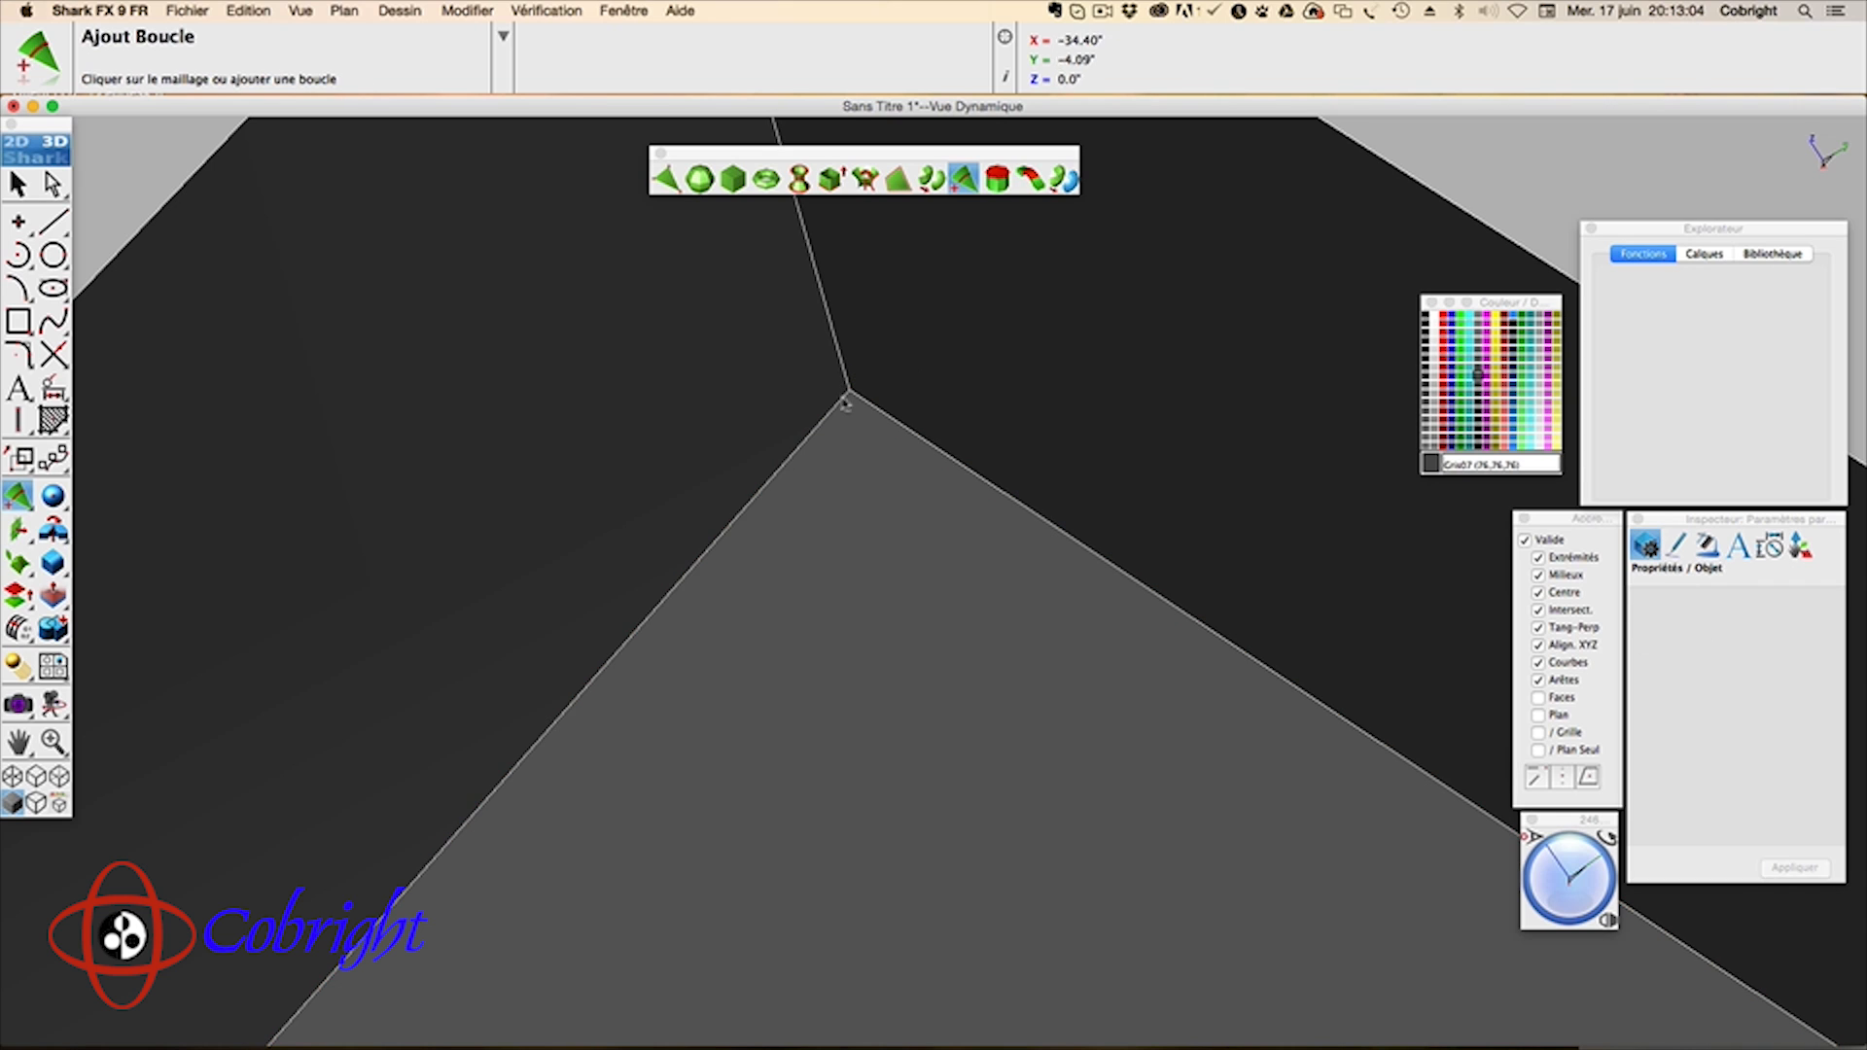
{"action": "scroll", "coordinate": [844, 402], "scroll_direction": "up", "scroll_amount": 5}
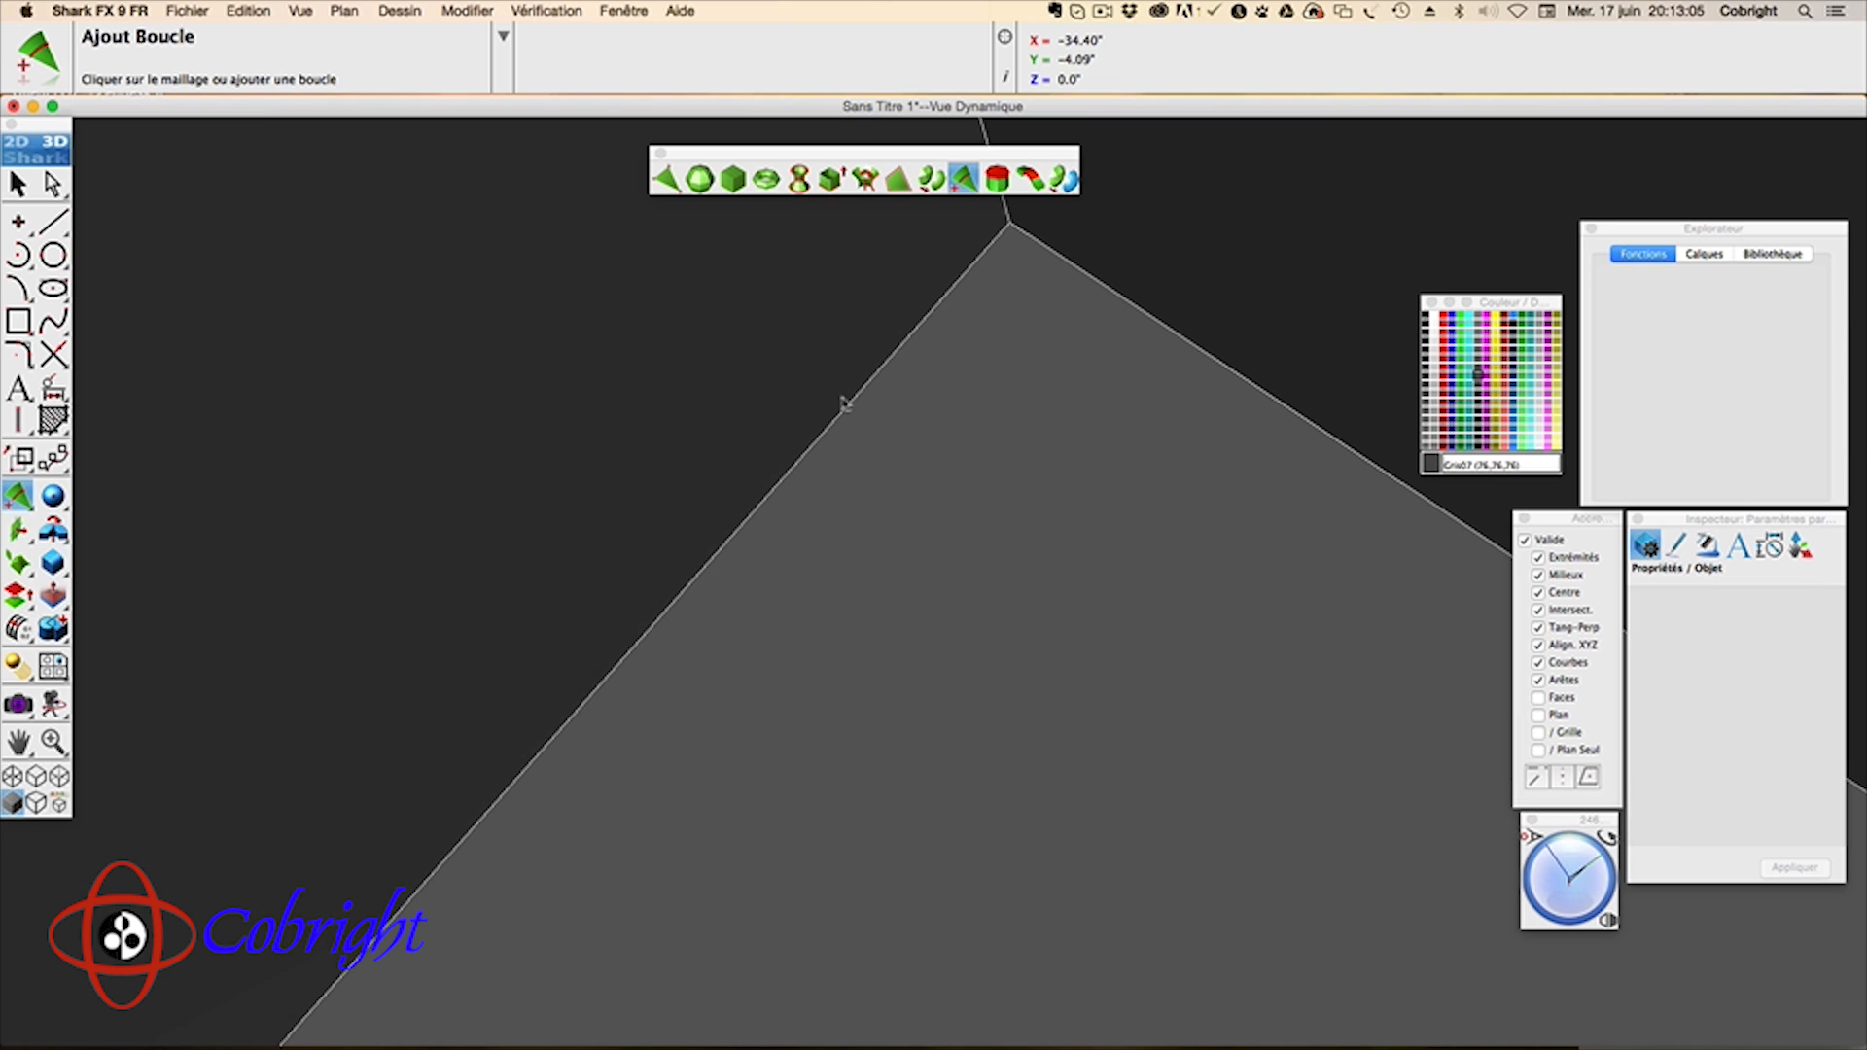
{"action": "left_click", "coordinate": [985, 258]}
{"action": "left_click", "coordinate": [989, 246]}
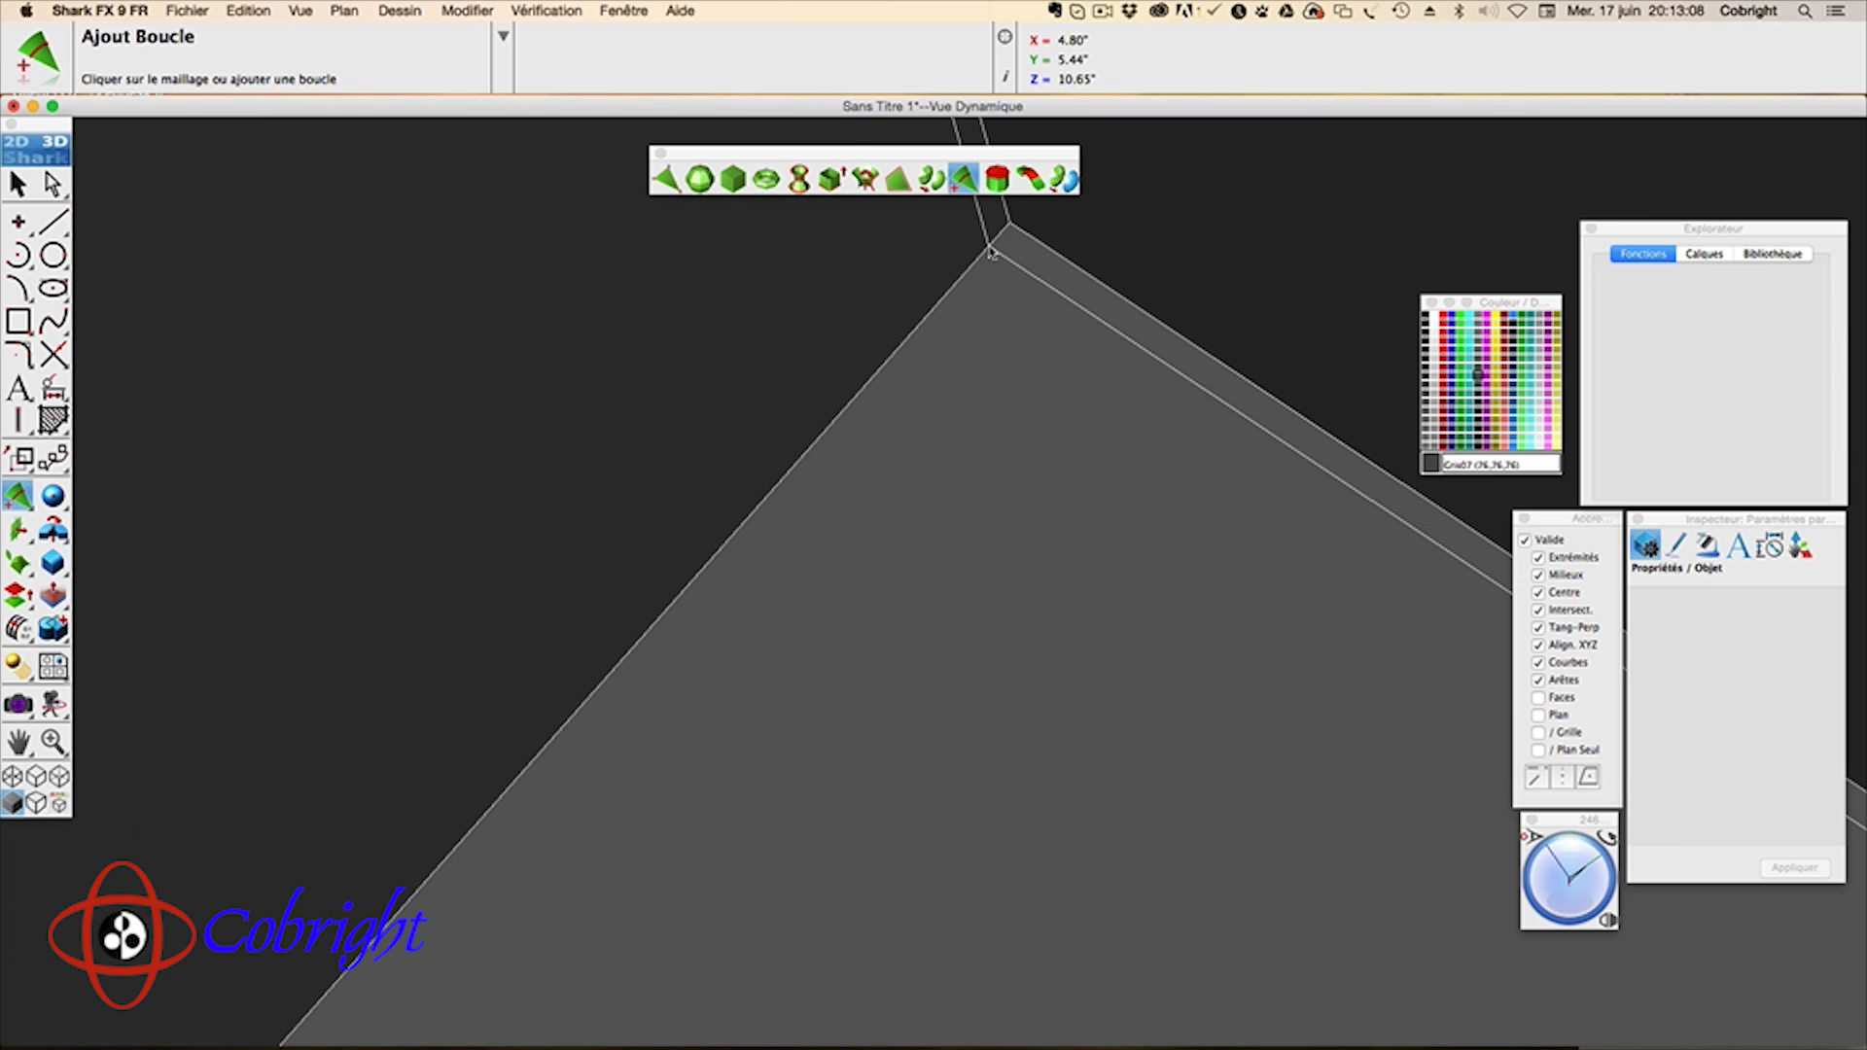
Step: Smooth the mesh with Catmull-Clark subdivision to level 3 and view the larger branch's end from another angle
{"action": "scroll", "coordinate": [1012, 379], "scroll_direction": "up", "scroll_amount": 2}
{"action": "scroll", "coordinate": [1012, 379], "scroll_direction": "down", "scroll_amount": 6}
{"action": "scroll", "coordinate": [1012, 379], "scroll_direction": "down", "scroll_amount": 6}
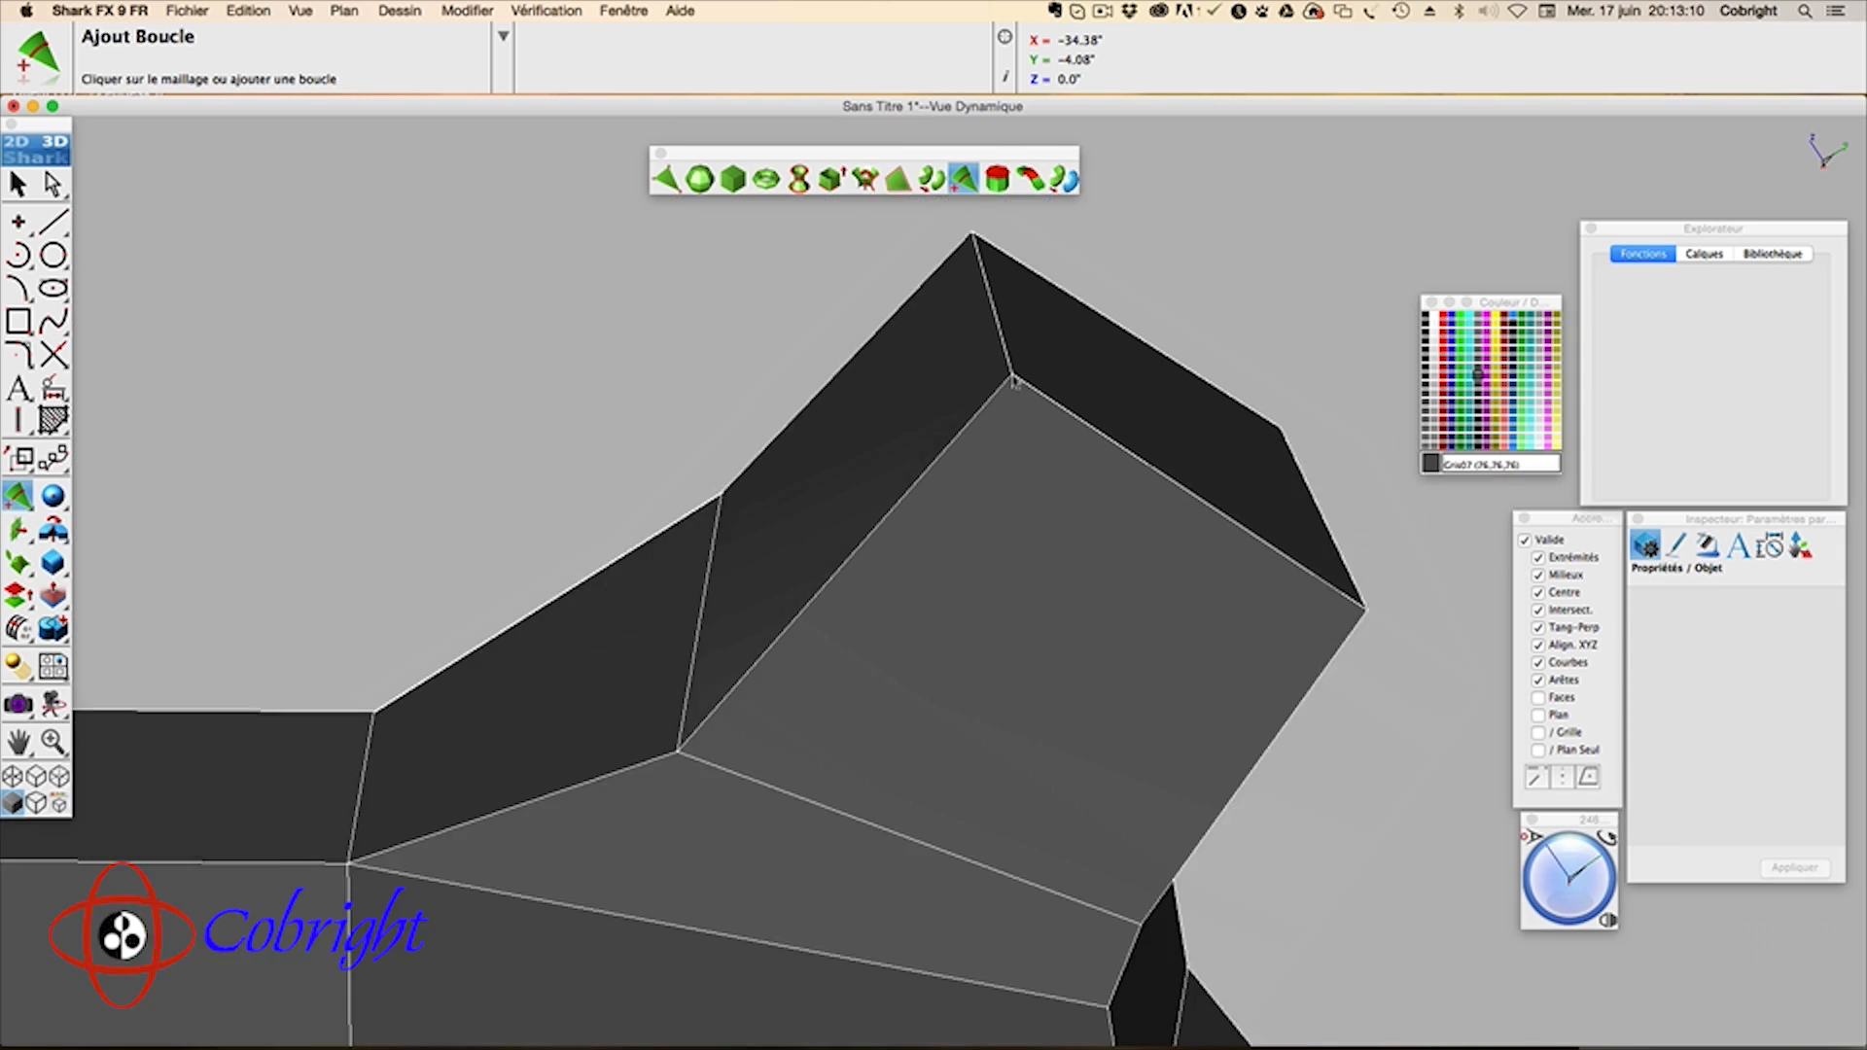
{"action": "scroll", "coordinate": [1014, 381], "scroll_direction": "up", "scroll_amount": 2}
{"action": "scroll", "coordinate": [1015, 382], "scroll_direction": "down", "scroll_amount": 1}
{"action": "scroll", "coordinate": [1014, 382], "scroll_direction": "up", "scroll_amount": 1}
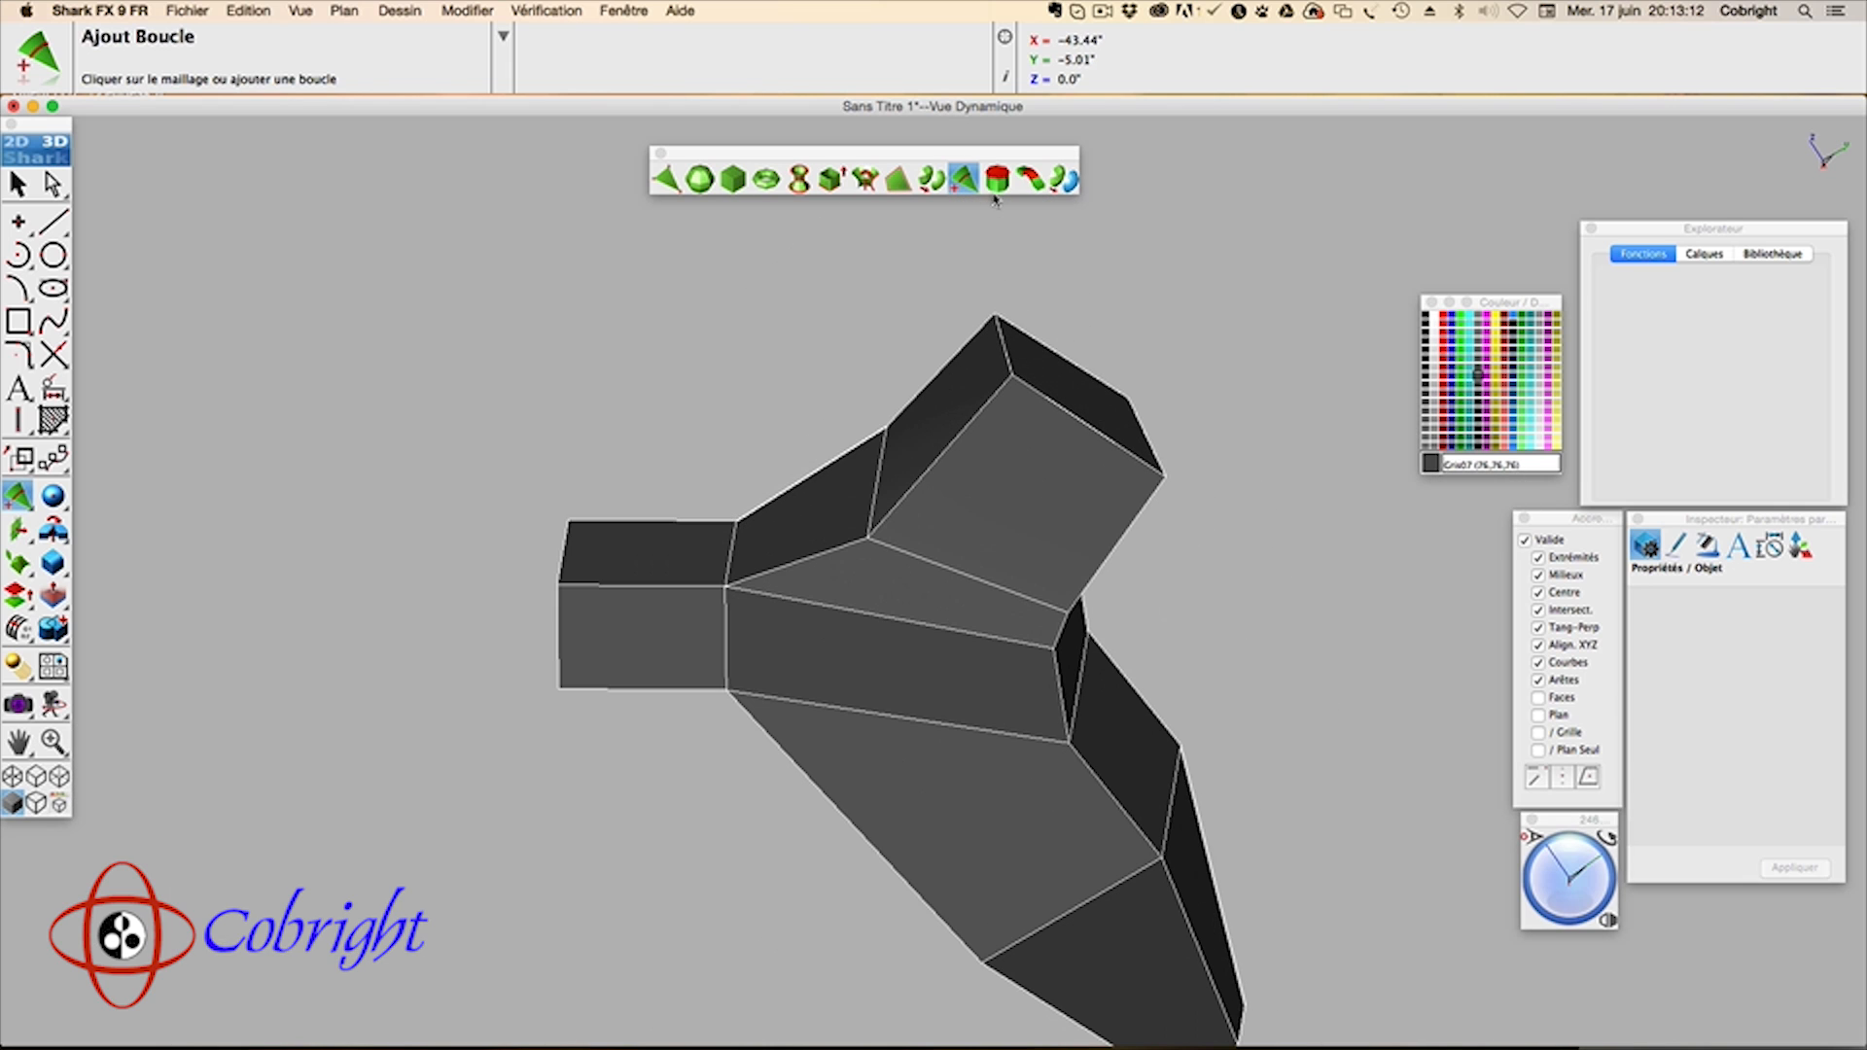
{"action": "left_click", "coordinate": [931, 178]}
{"action": "left_click", "coordinate": [1002, 431]}
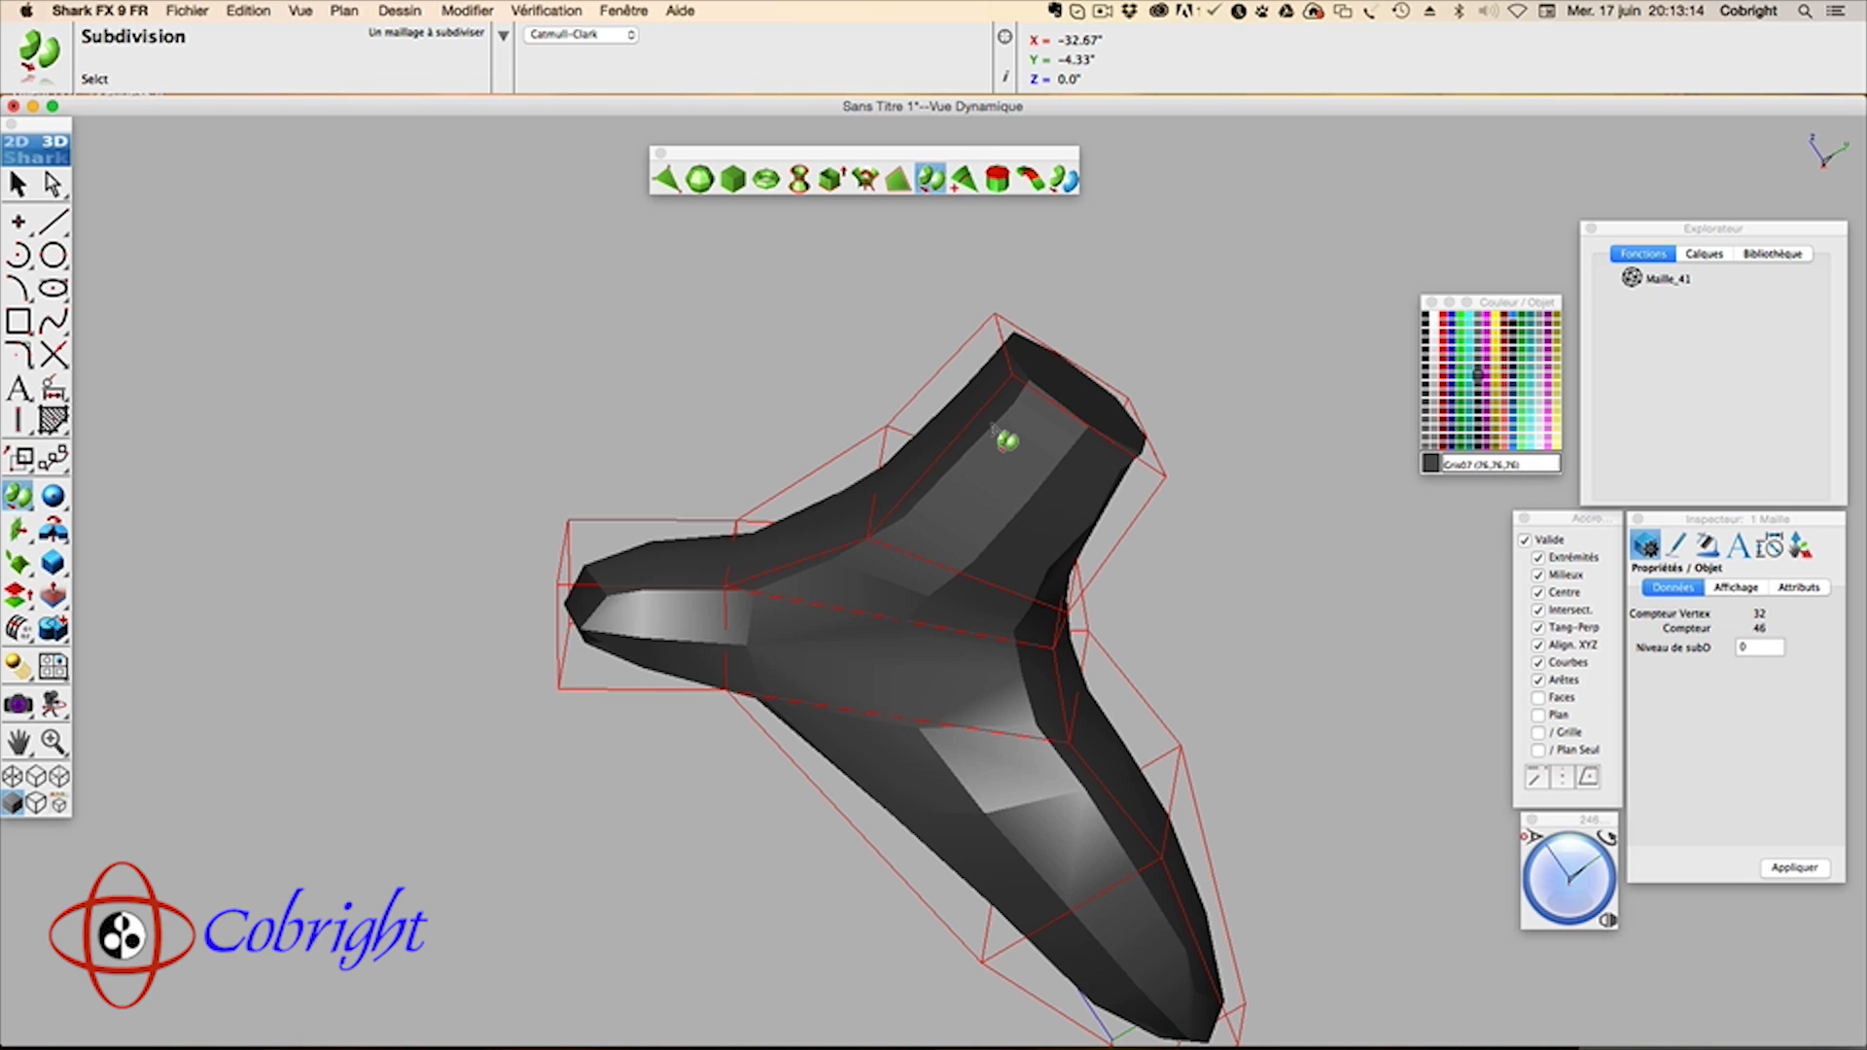
{"action": "left_click", "coordinate": [1007, 441]}
{"action": "left_click", "coordinate": [993, 428]}
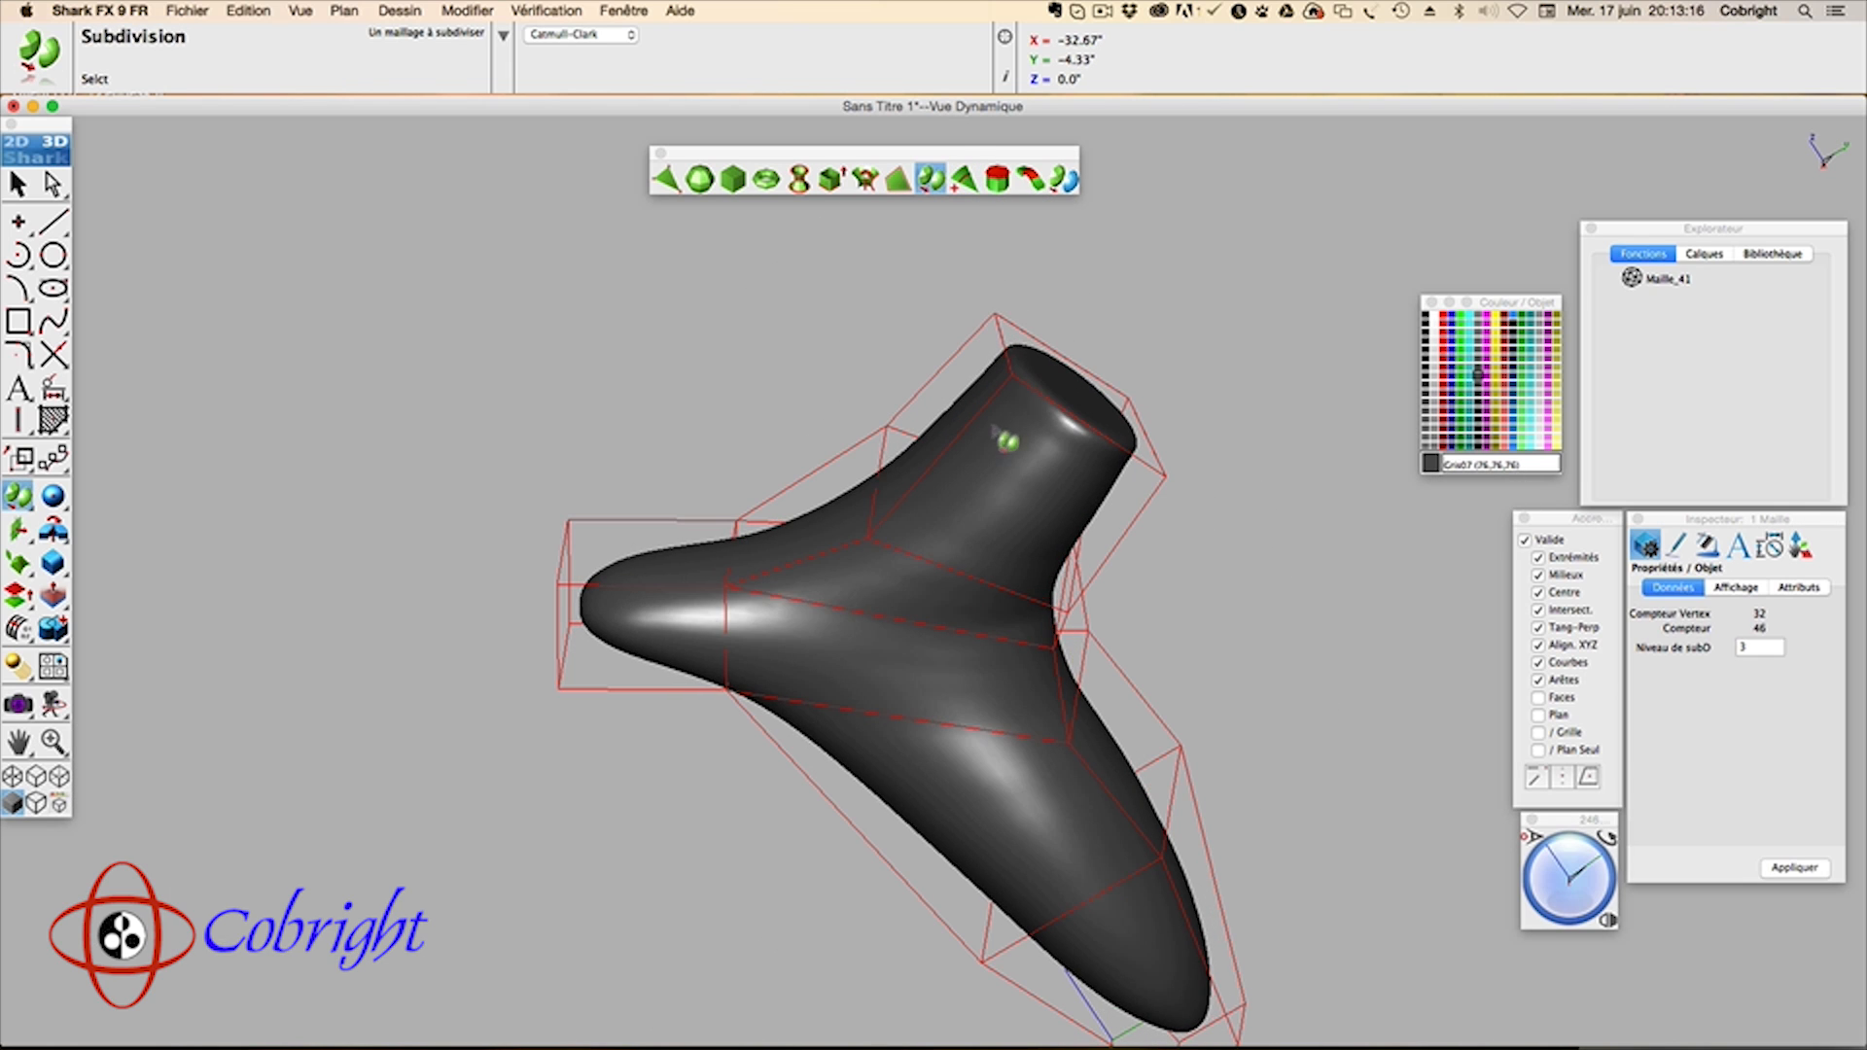
{"action": "mouse_move", "coordinate": [1574, 880]}
{"action": "left_mouse_down"}
{"action": "mouse_move", "coordinate": [1559, 868]}
{"action": "mouse_move", "coordinate": [1575, 876]}
{"action": "left_mouse_up"}
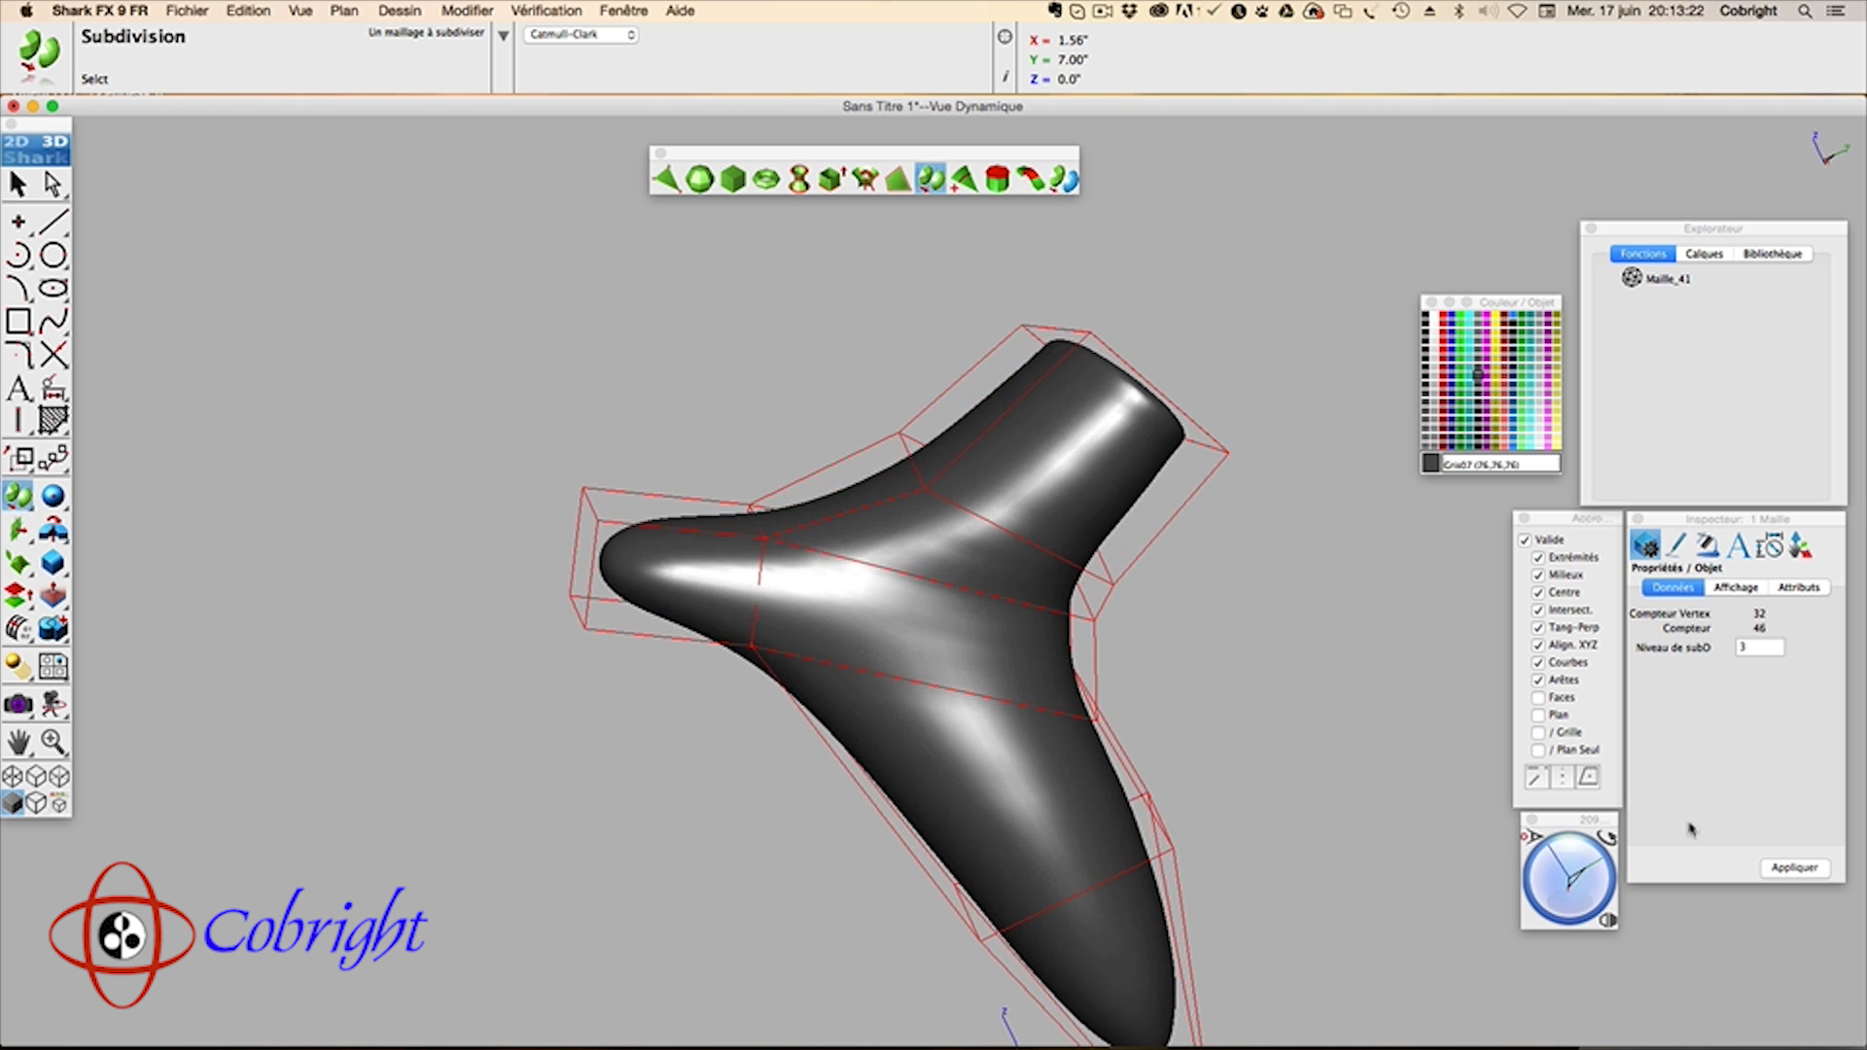
Step: Reset the mesh's subdivision level to 0 and deselect the mesh
{"action": "left_click", "coordinate": [1758, 649]}
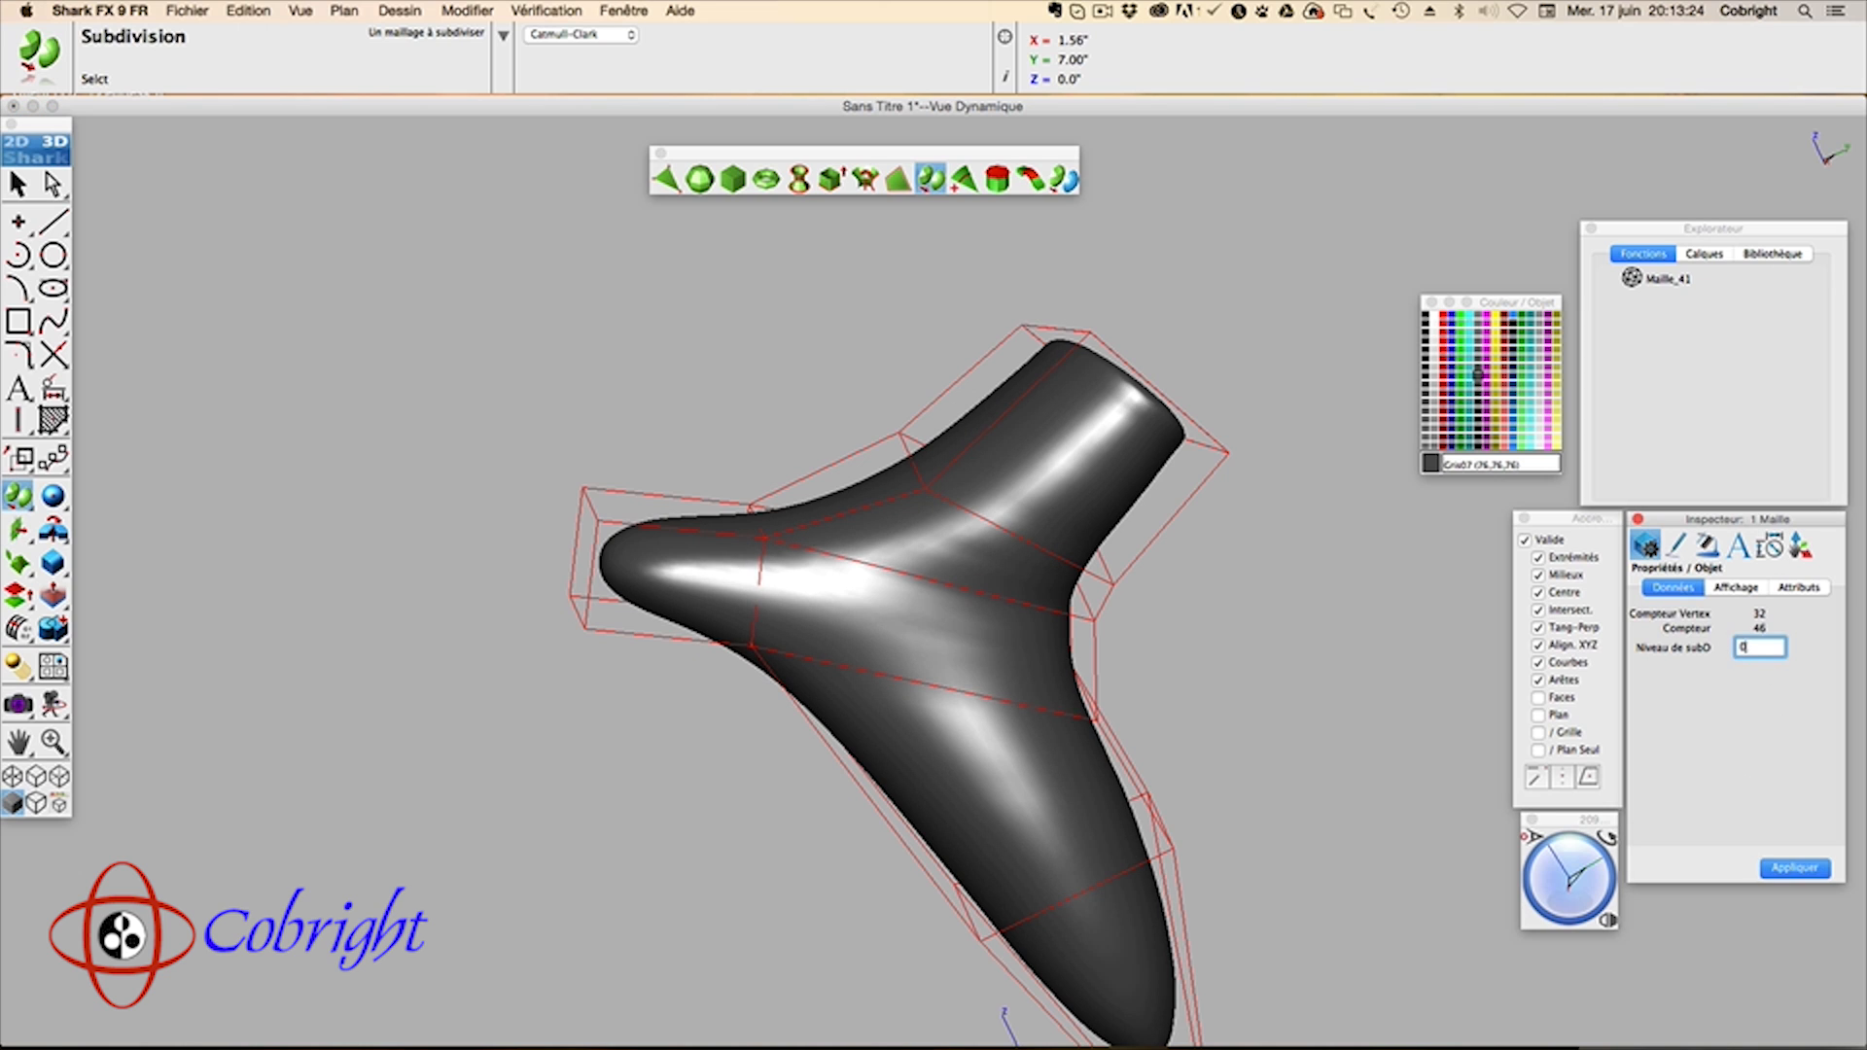
{"action": "type", "text": "0"}
{"action": "key", "text": "Return"}
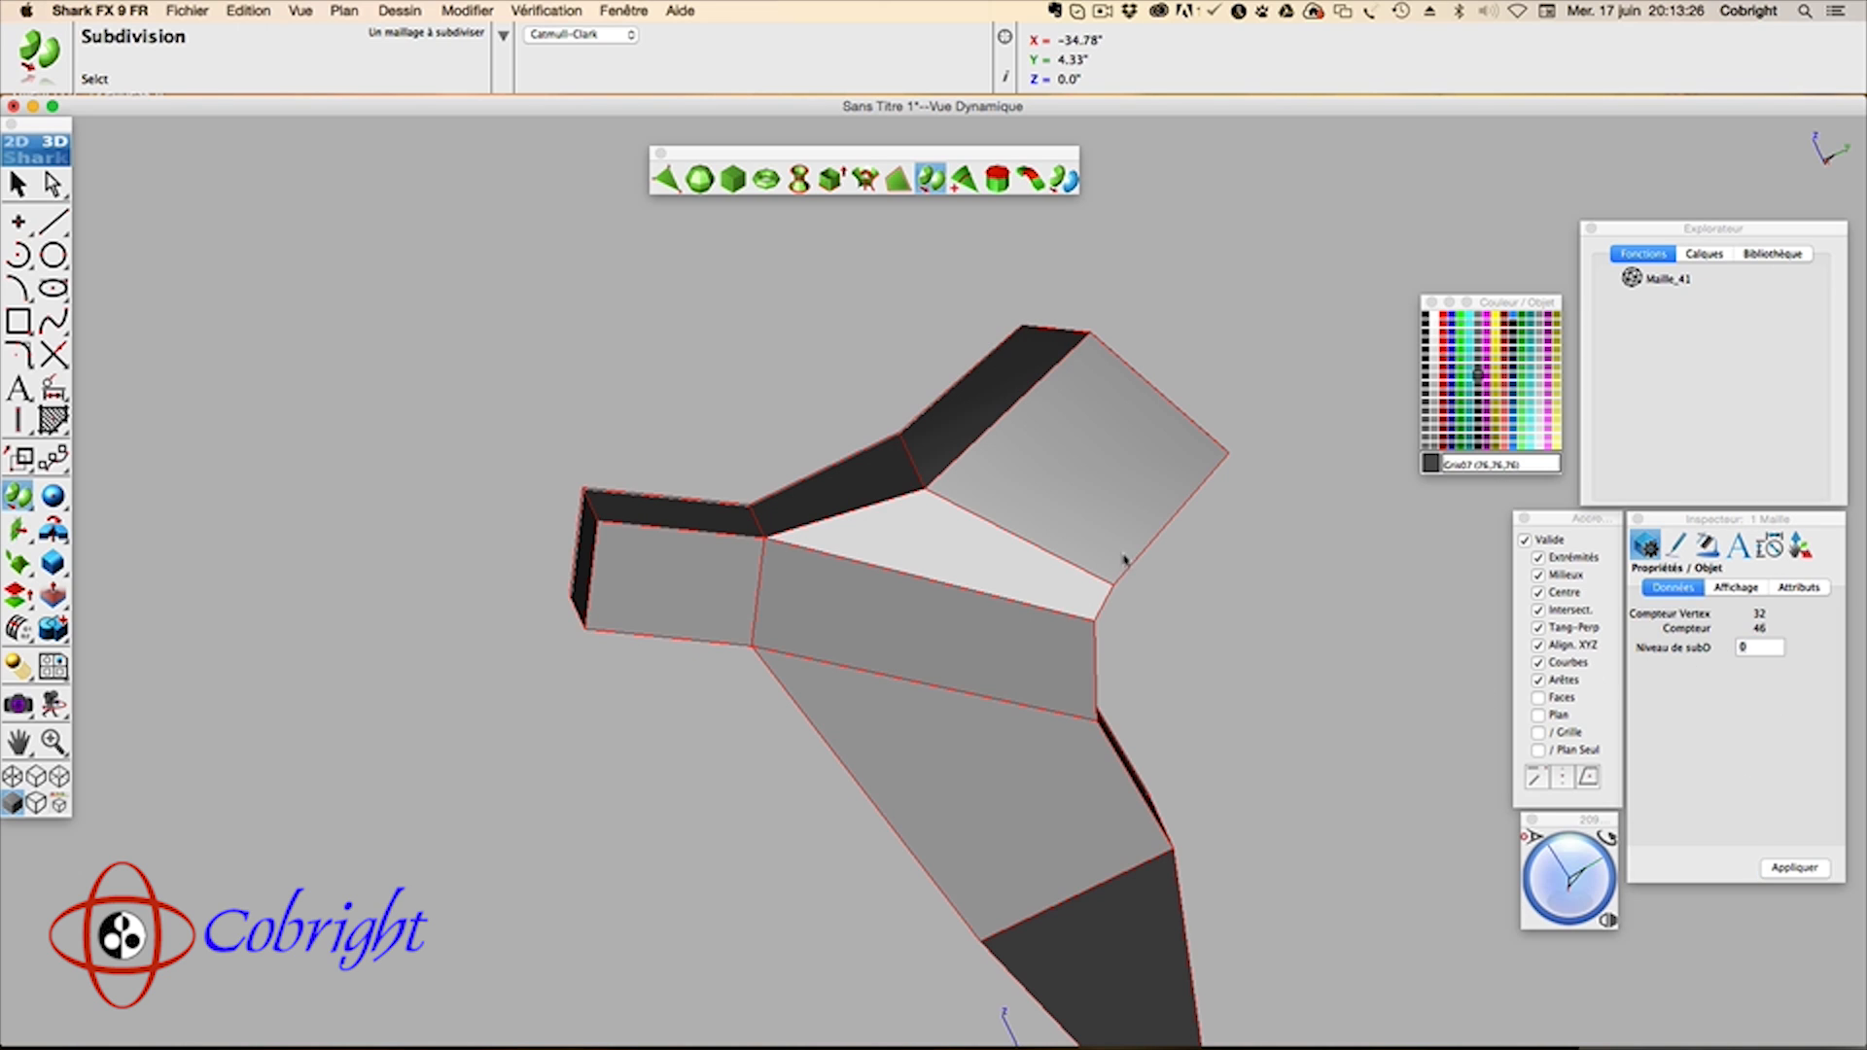
{"action": "left_click", "coordinate": [946, 512]}
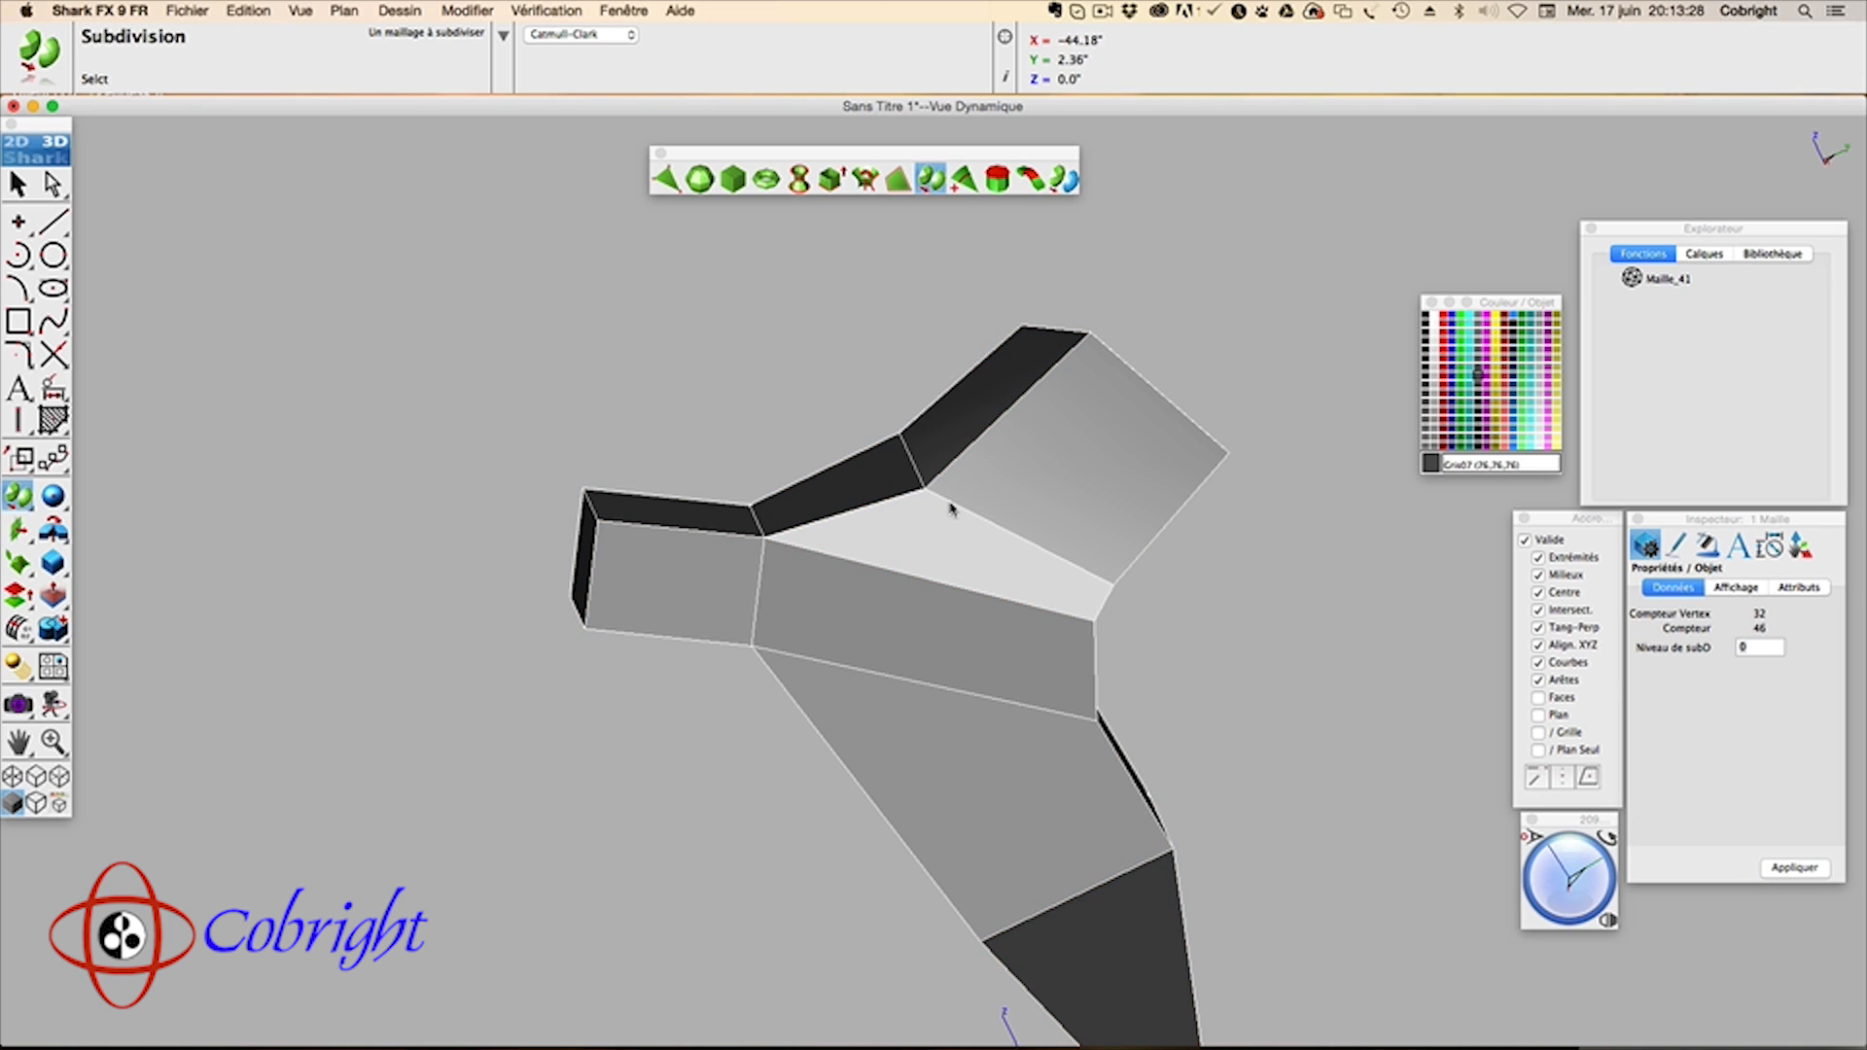
{"action": "key", "text": "Escape"}
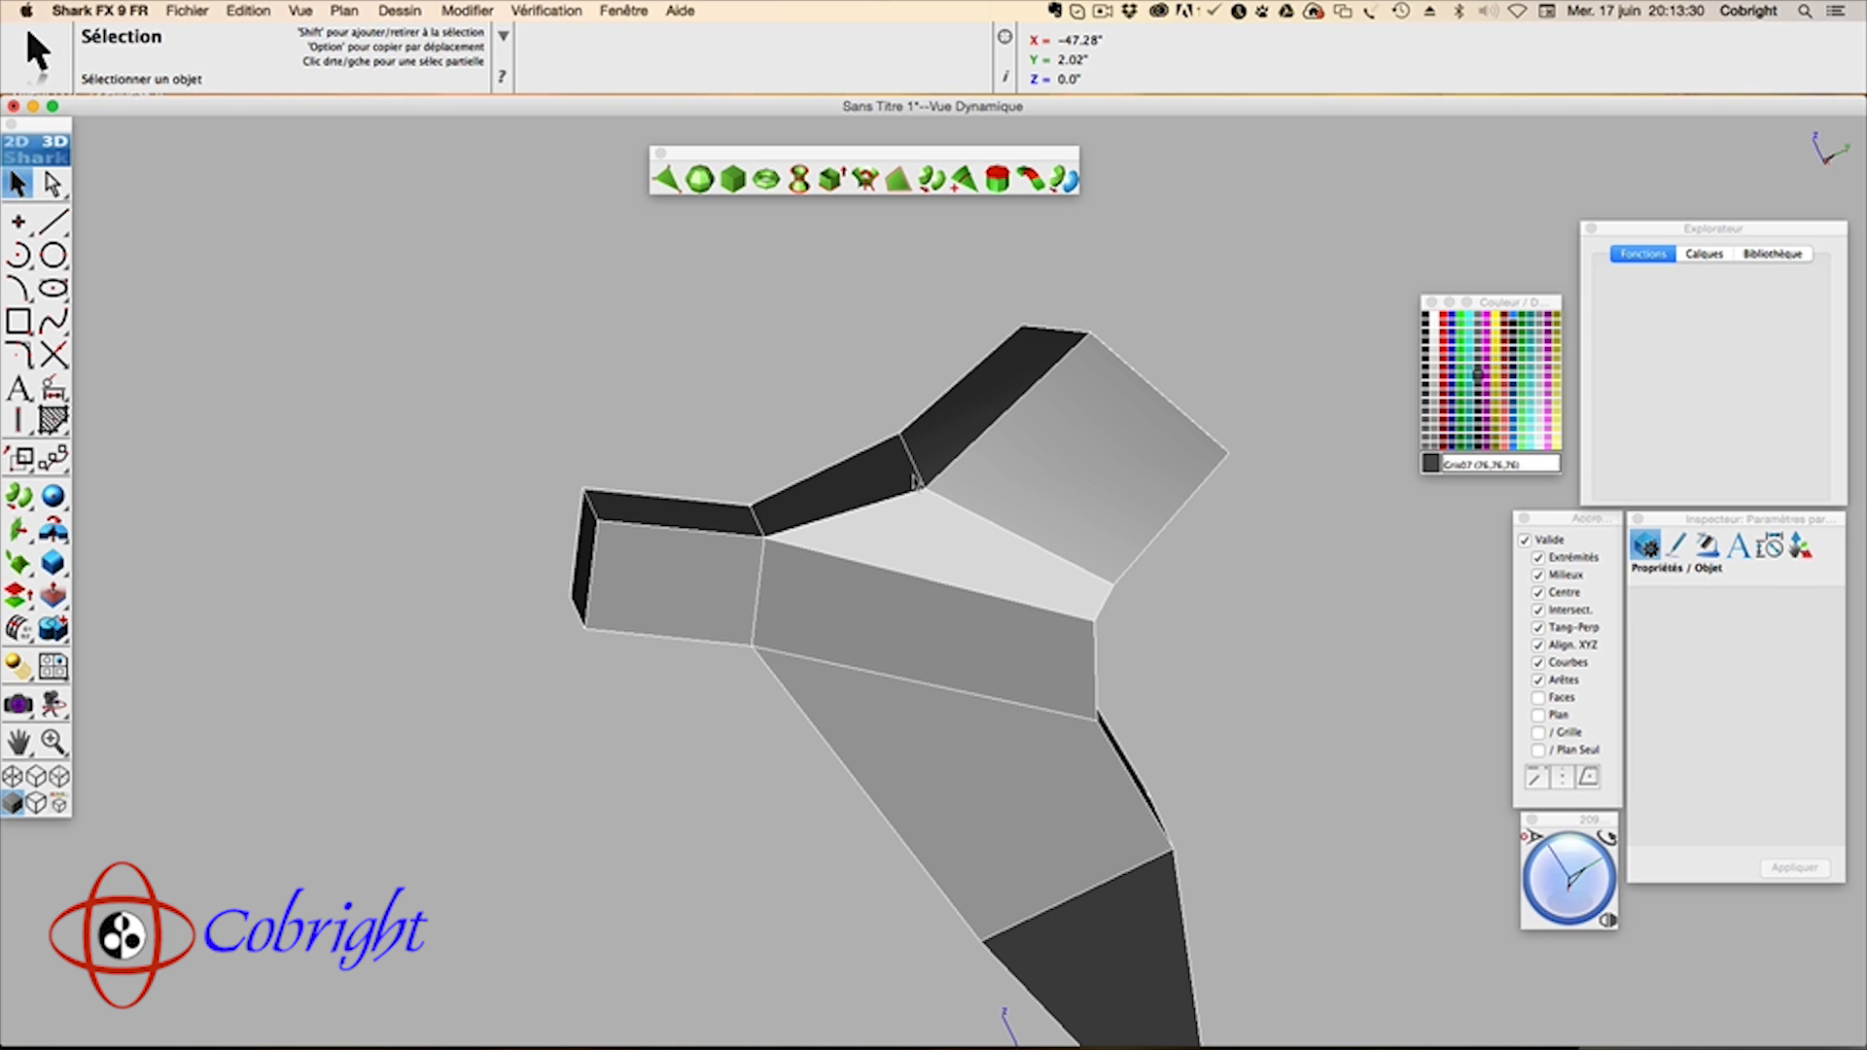
Step: Move the front vertex at the larger upper branch's base about 0.41" along the green axis
{"action": "left_click", "coordinate": [917, 481]}
{"action": "left_click_drag", "start_coordinate": [1082, 420], "coordinate": [1102, 402]}
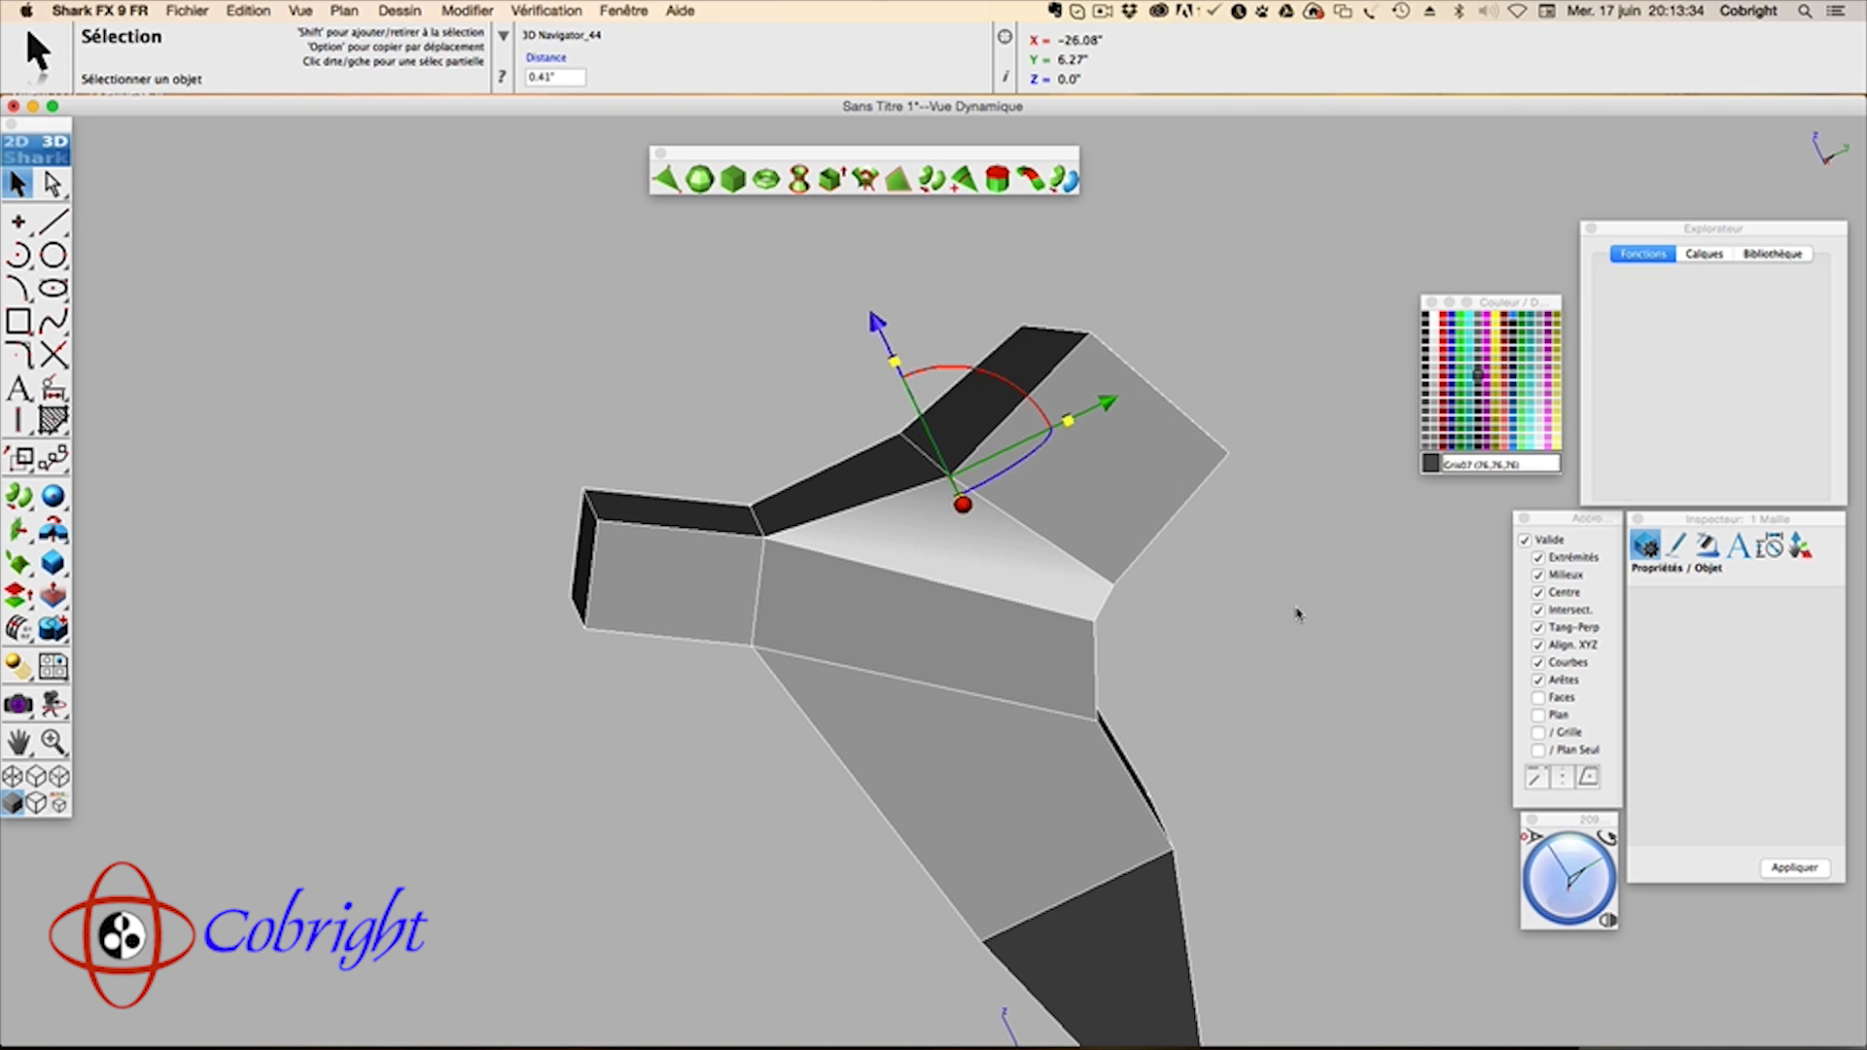
{"action": "mouse_move", "coordinate": [1590, 902]}
{"action": "left_mouse_down"}
{"action": "mouse_move", "coordinate": [1575, 890]}
{"action": "mouse_move", "coordinate": [1591, 903]}
{"action": "left_mouse_up"}
Step: Add an edge loop around the larger upper branch, very close to the edges where it joins the body
{"action": "left_click", "coordinate": [966, 180]}
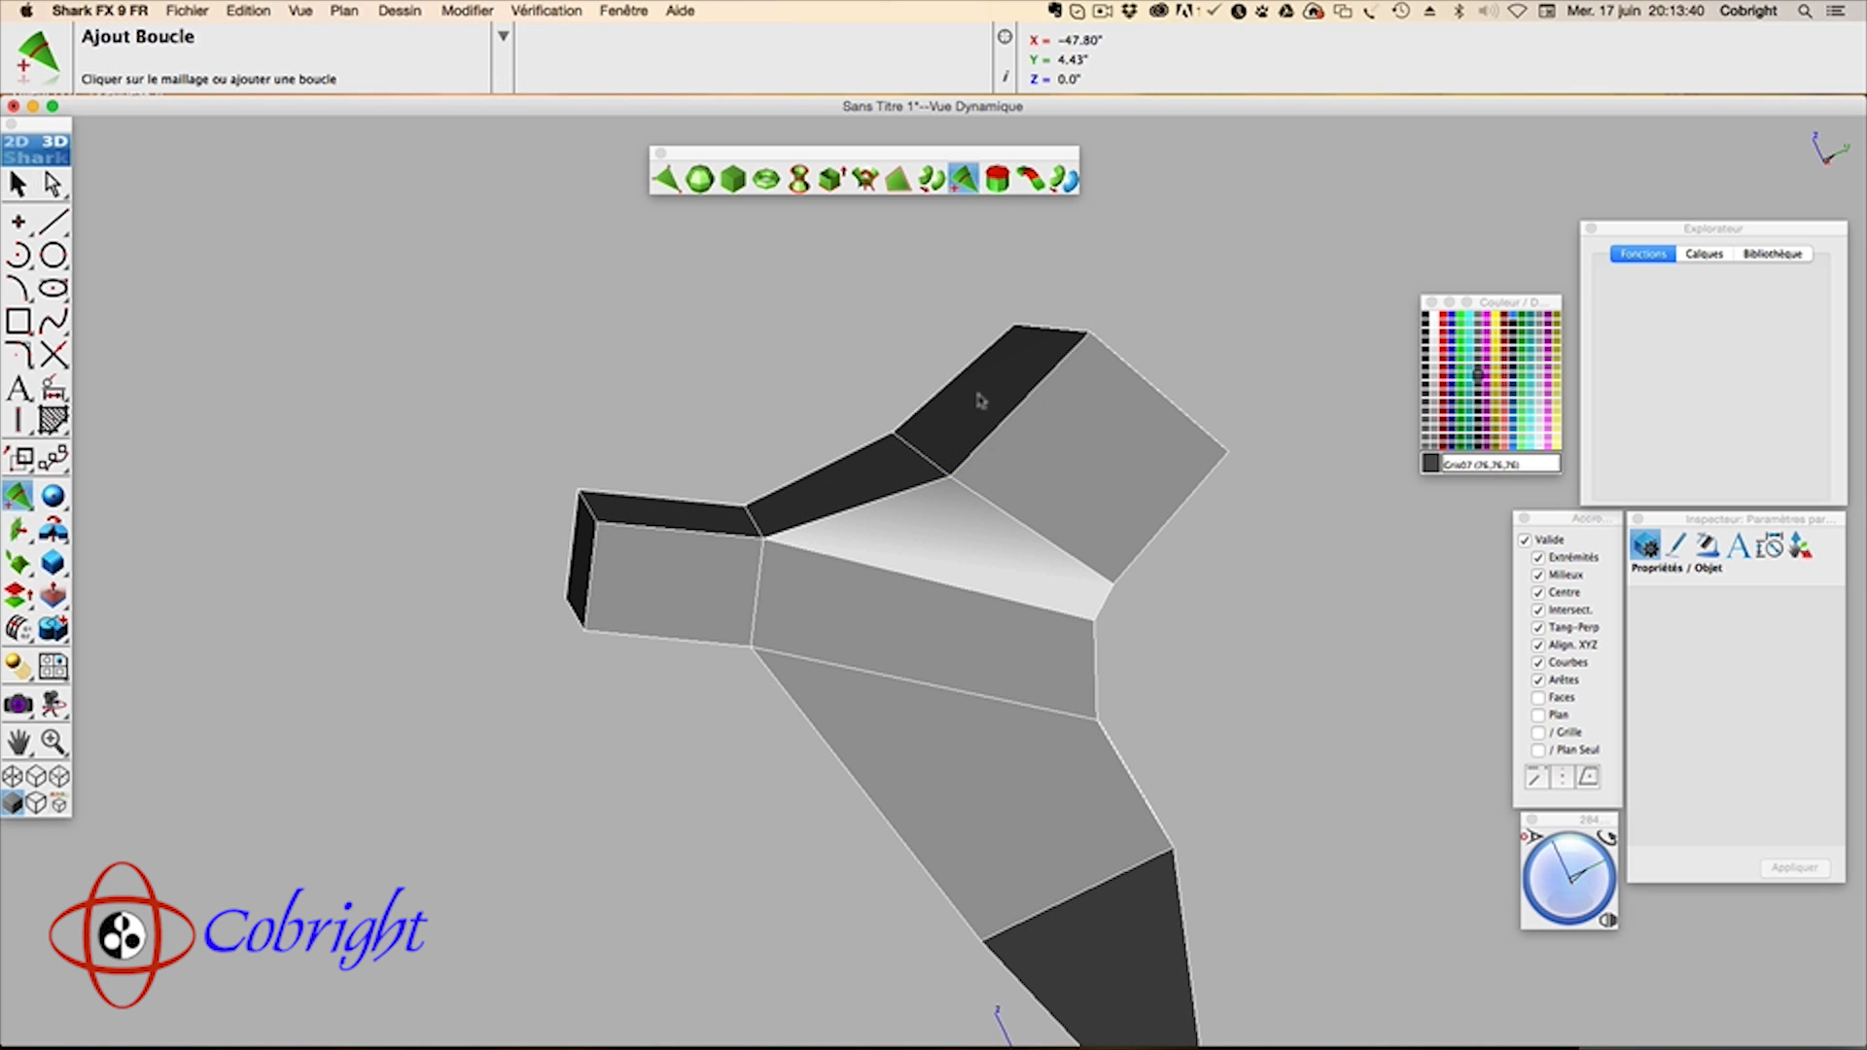
{"action": "scroll", "coordinate": [975, 436], "scroll_direction": "down", "scroll_amount": 5}
{"action": "scroll", "coordinate": [976, 436], "scroll_direction": "up", "scroll_amount": 12}
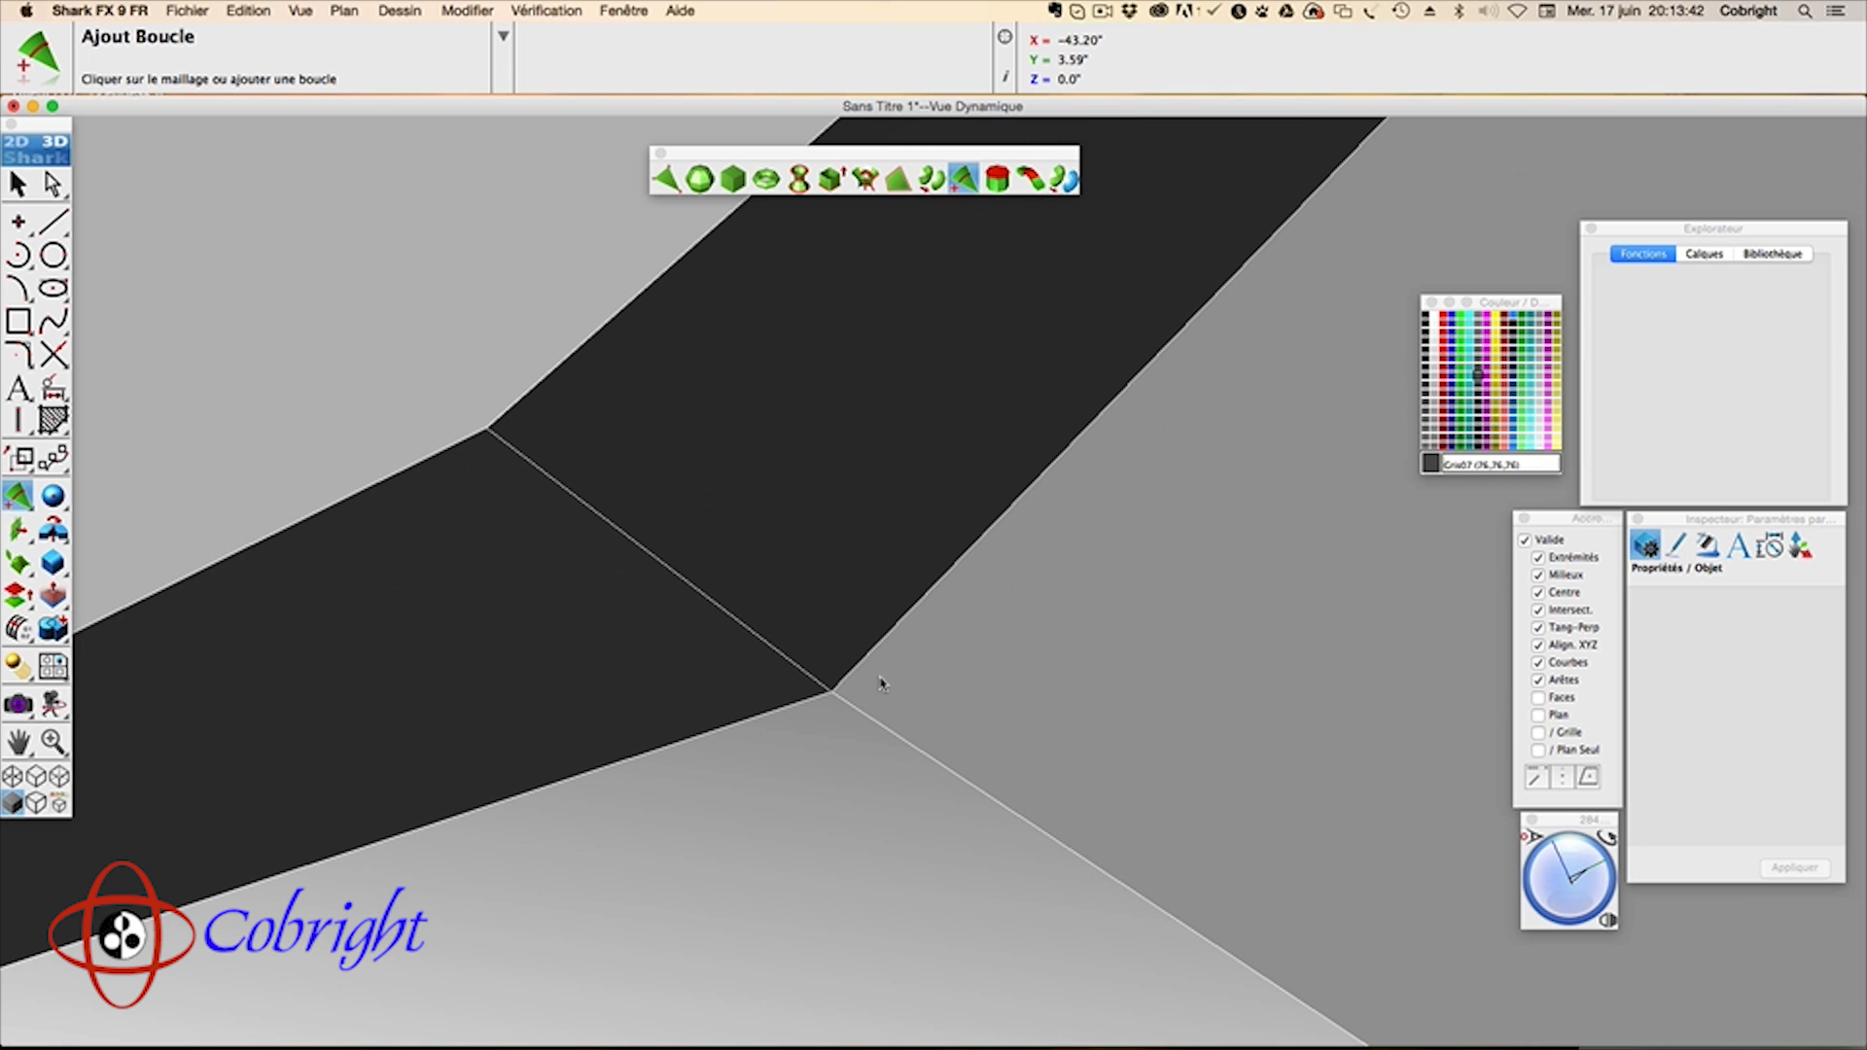
{"action": "left_click", "coordinate": [841, 684]}
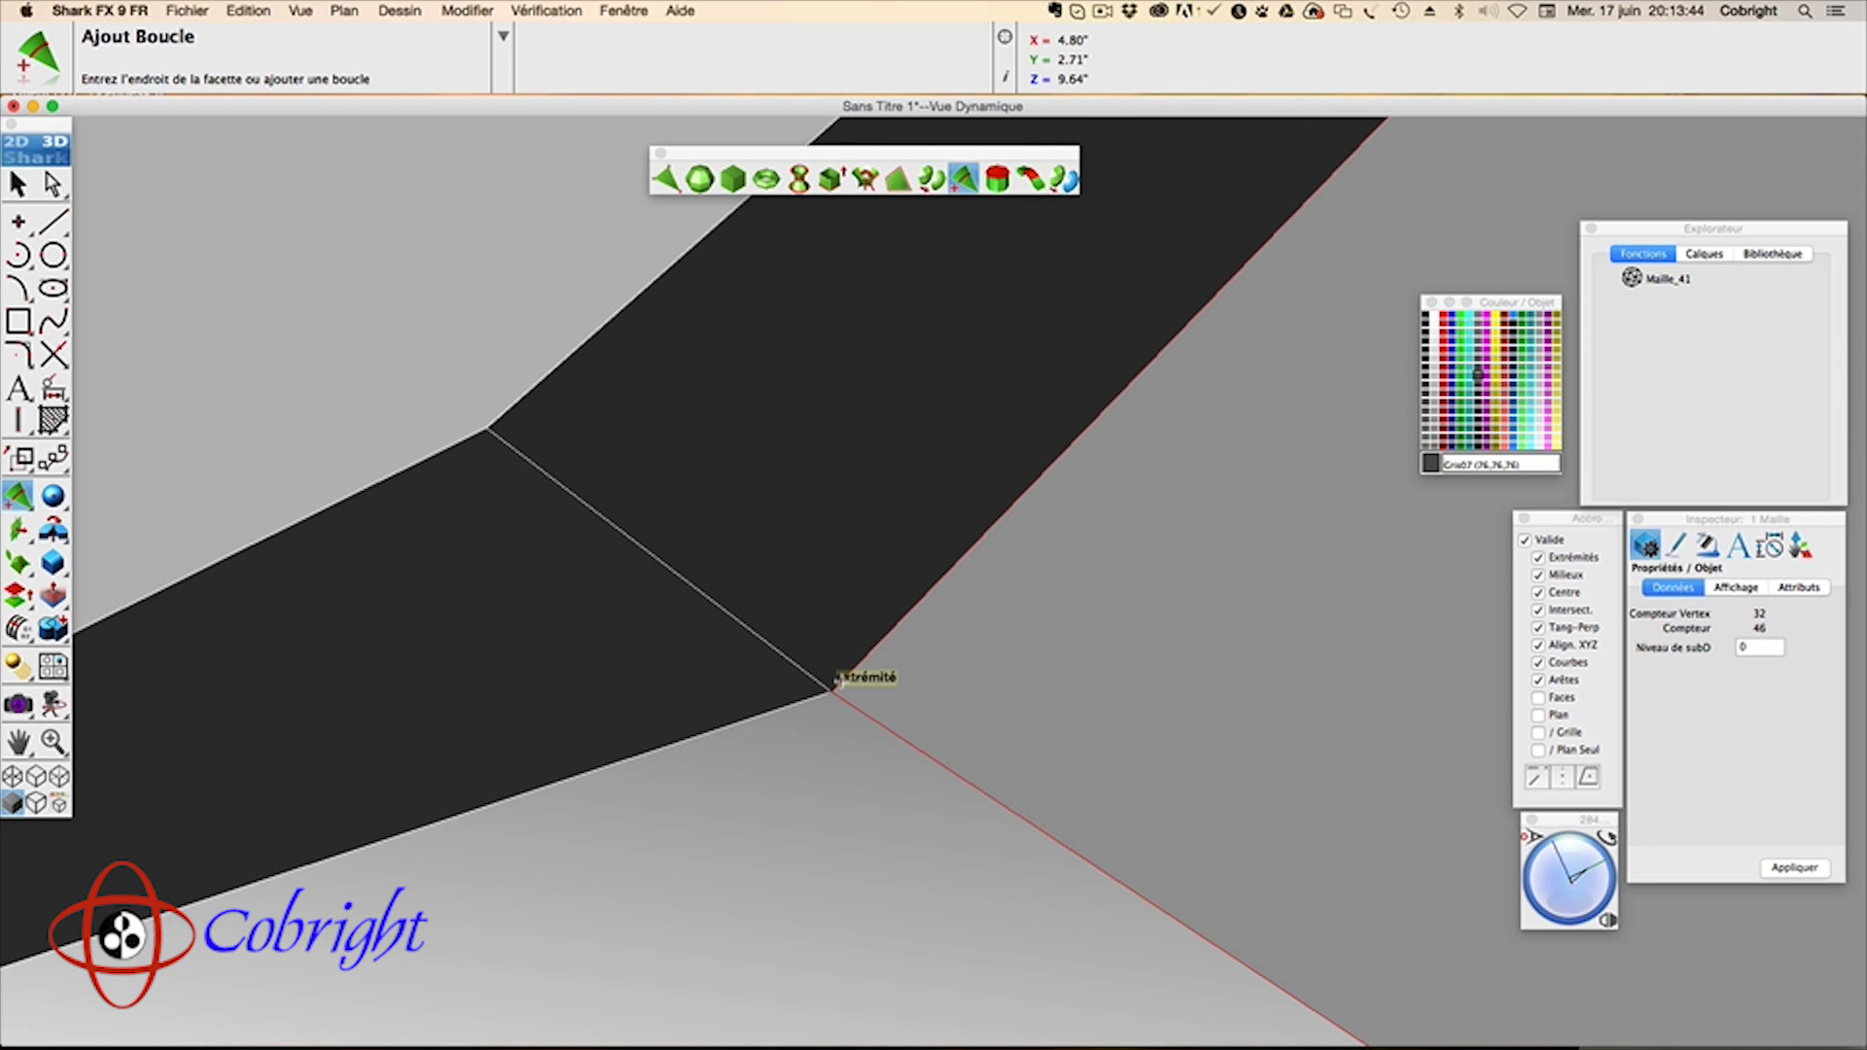
{"action": "left_click", "coordinate": [833, 686]}
{"action": "left_click", "coordinate": [843, 687]}
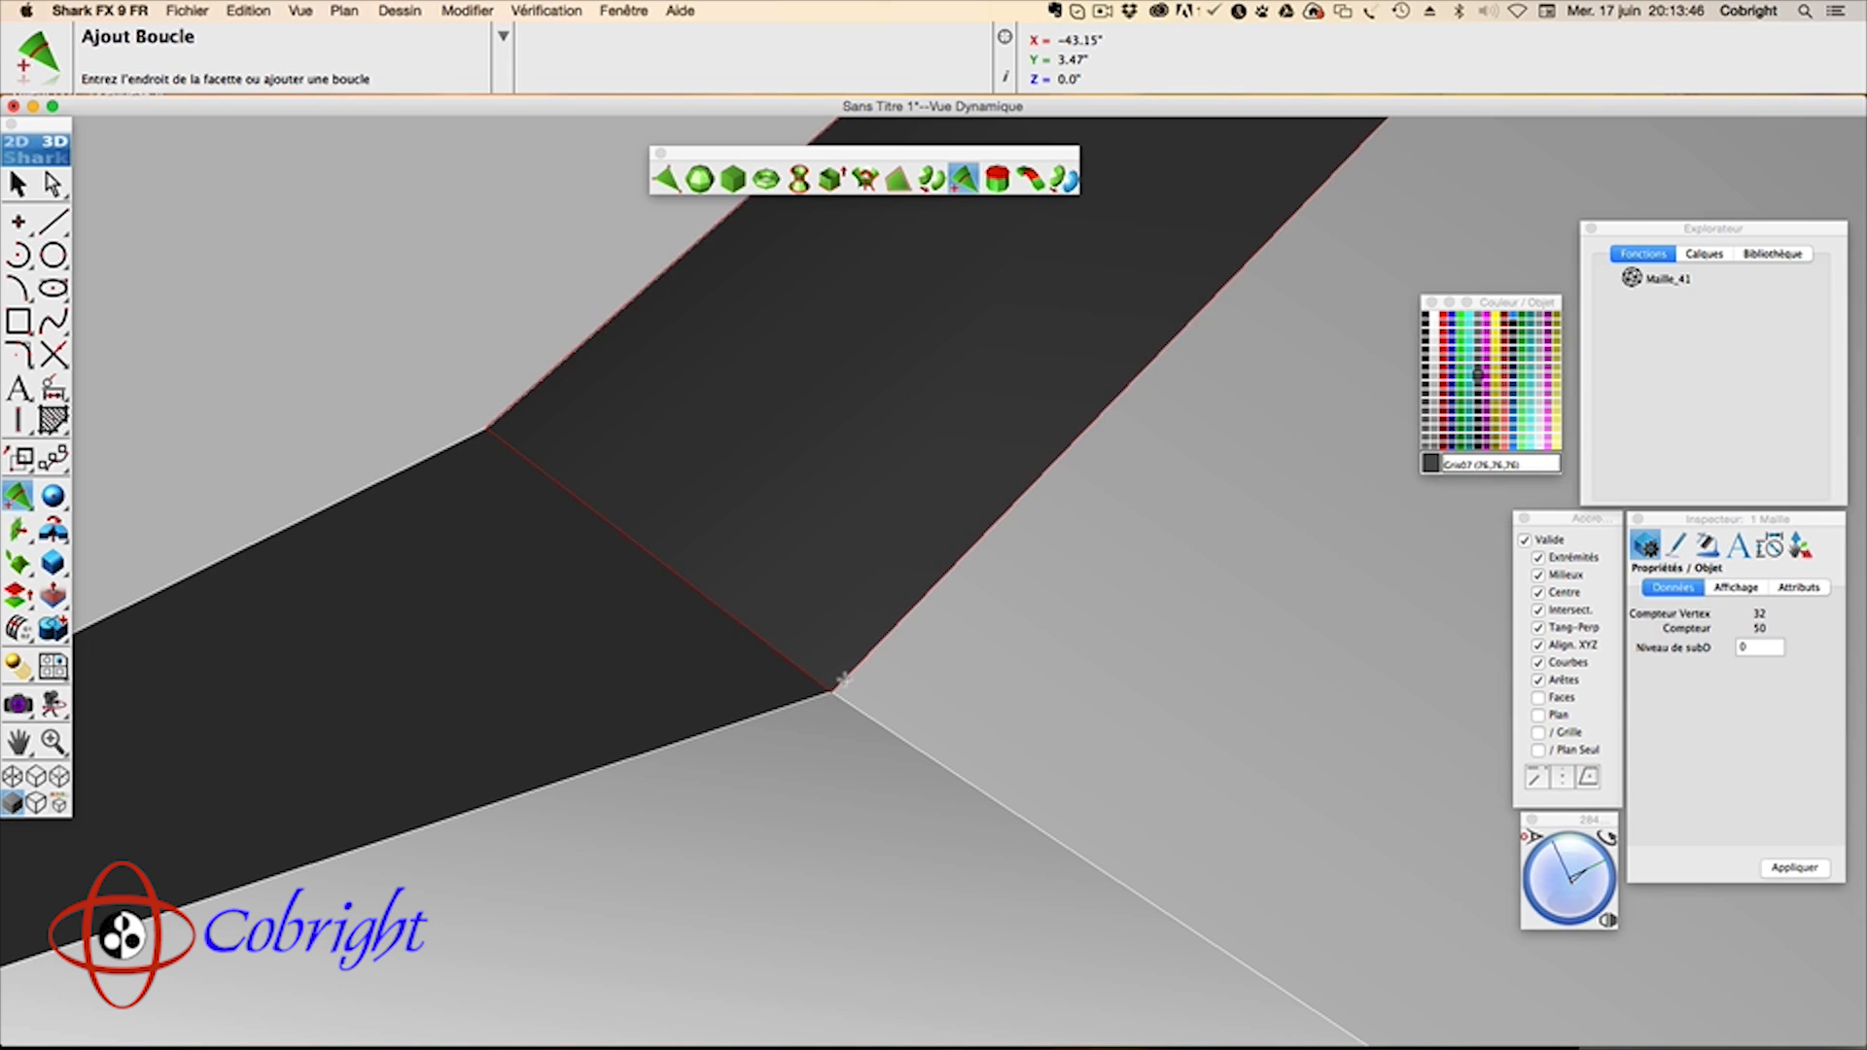
{"action": "scroll", "coordinate": [844, 680], "scroll_direction": "down", "scroll_amount": 5}
{"action": "scroll", "coordinate": [846, 673], "scroll_direction": "up", "scroll_amount": 5}
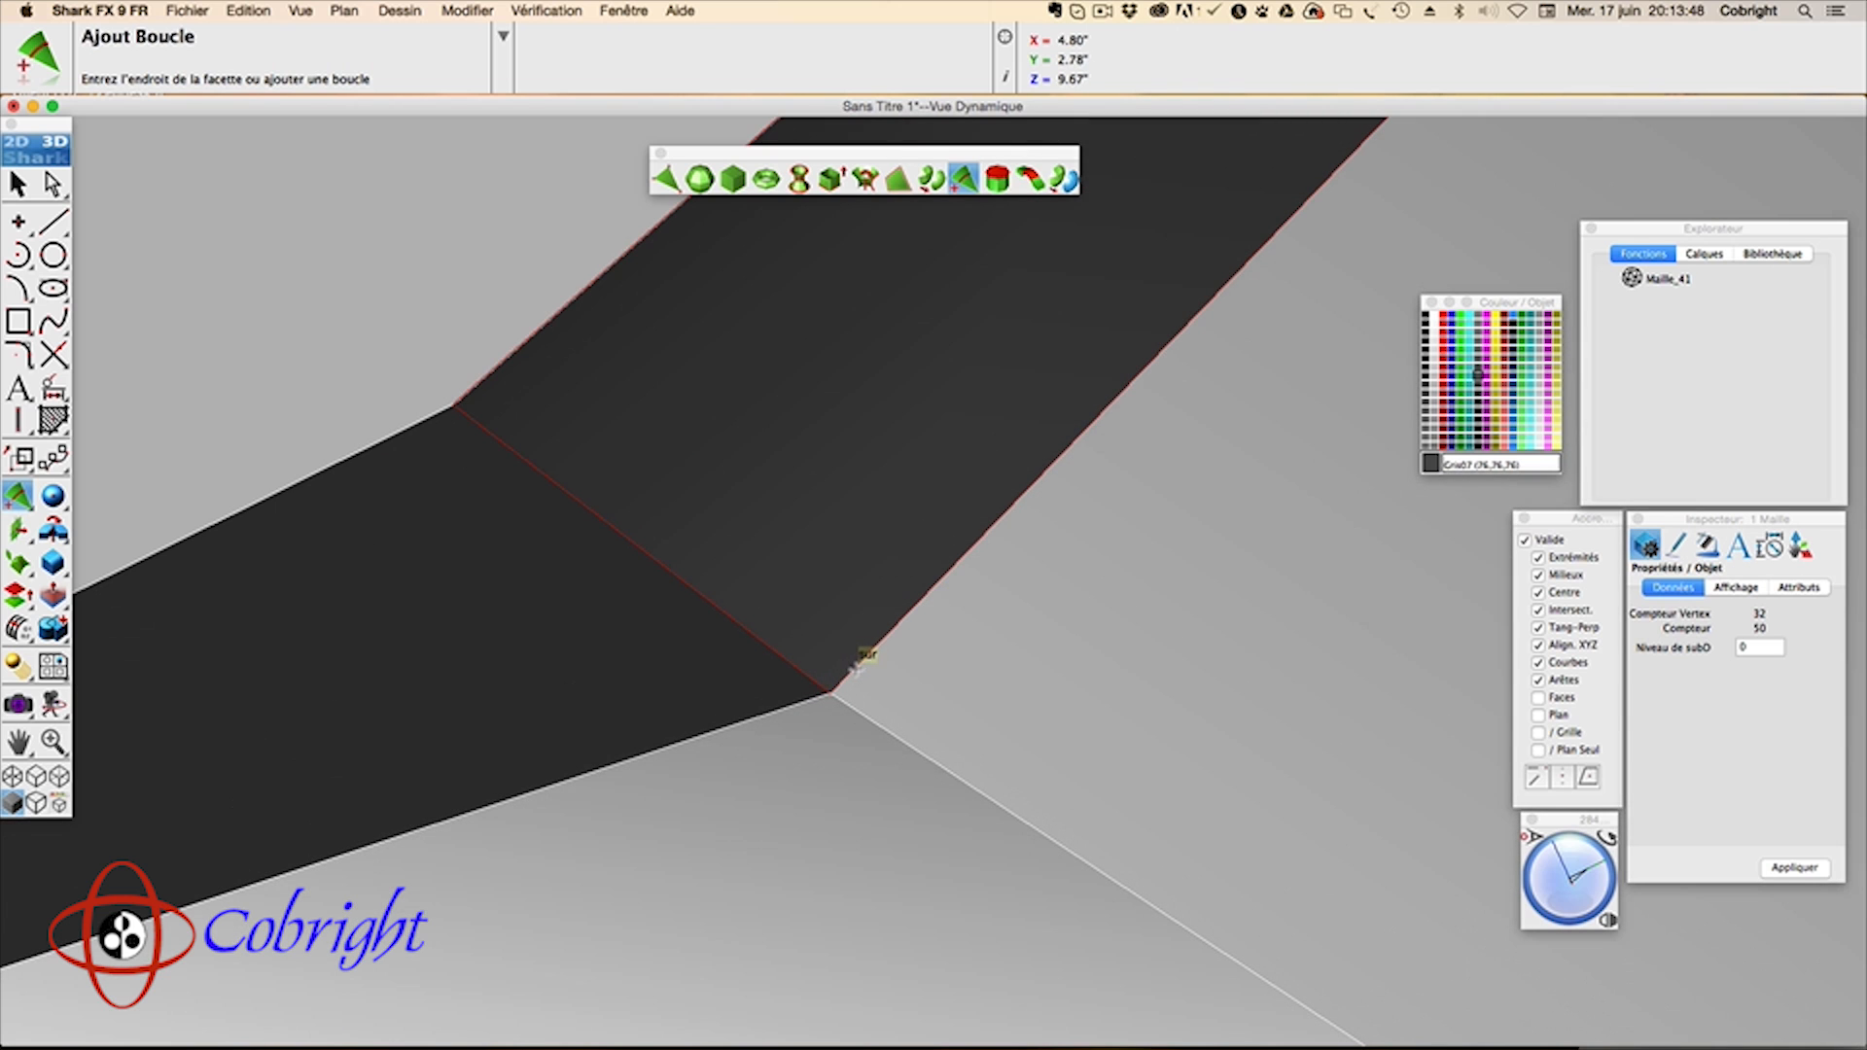
{"action": "left_click", "coordinate": [856, 665]}
{"action": "scroll", "coordinate": [857, 669], "scroll_direction": "down", "scroll_amount": 5}
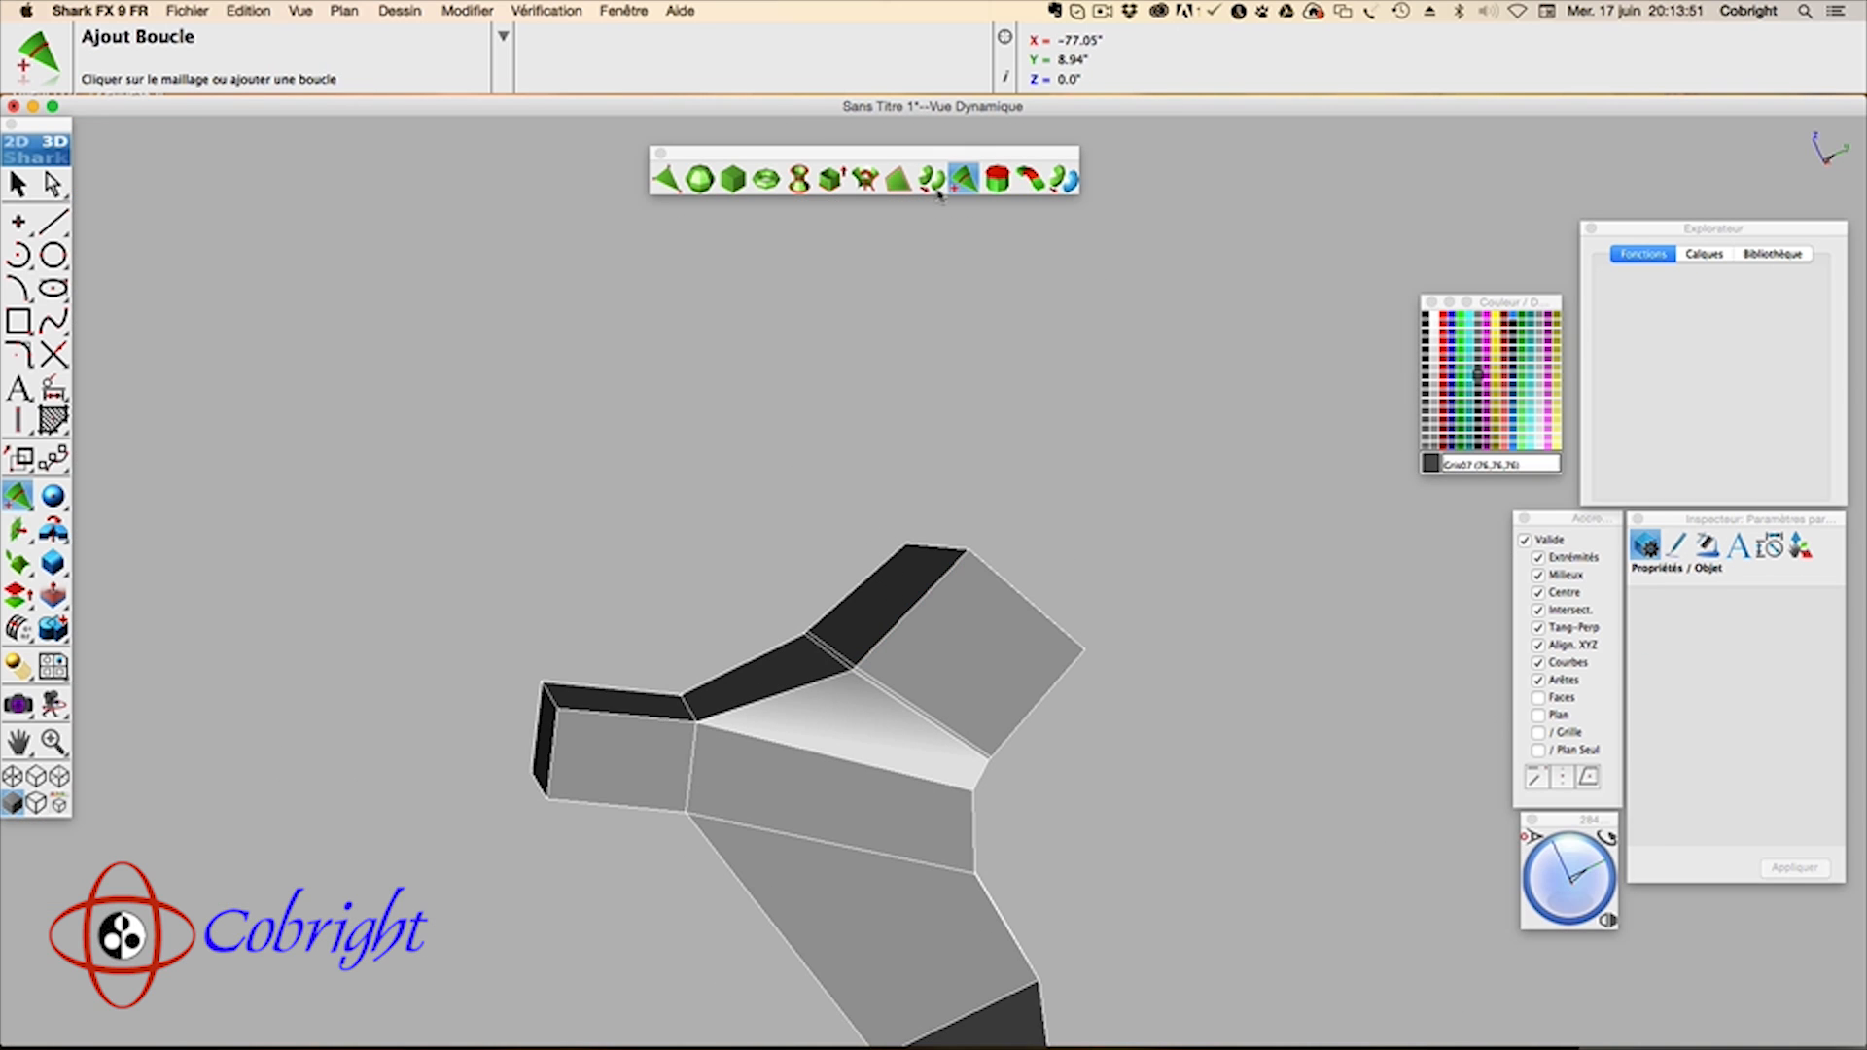
Step: Smooth the mesh with Catmull-Clark subdivision to level 3 and inspect the branch's base from another angle
{"action": "left_click", "coordinate": [933, 181]}
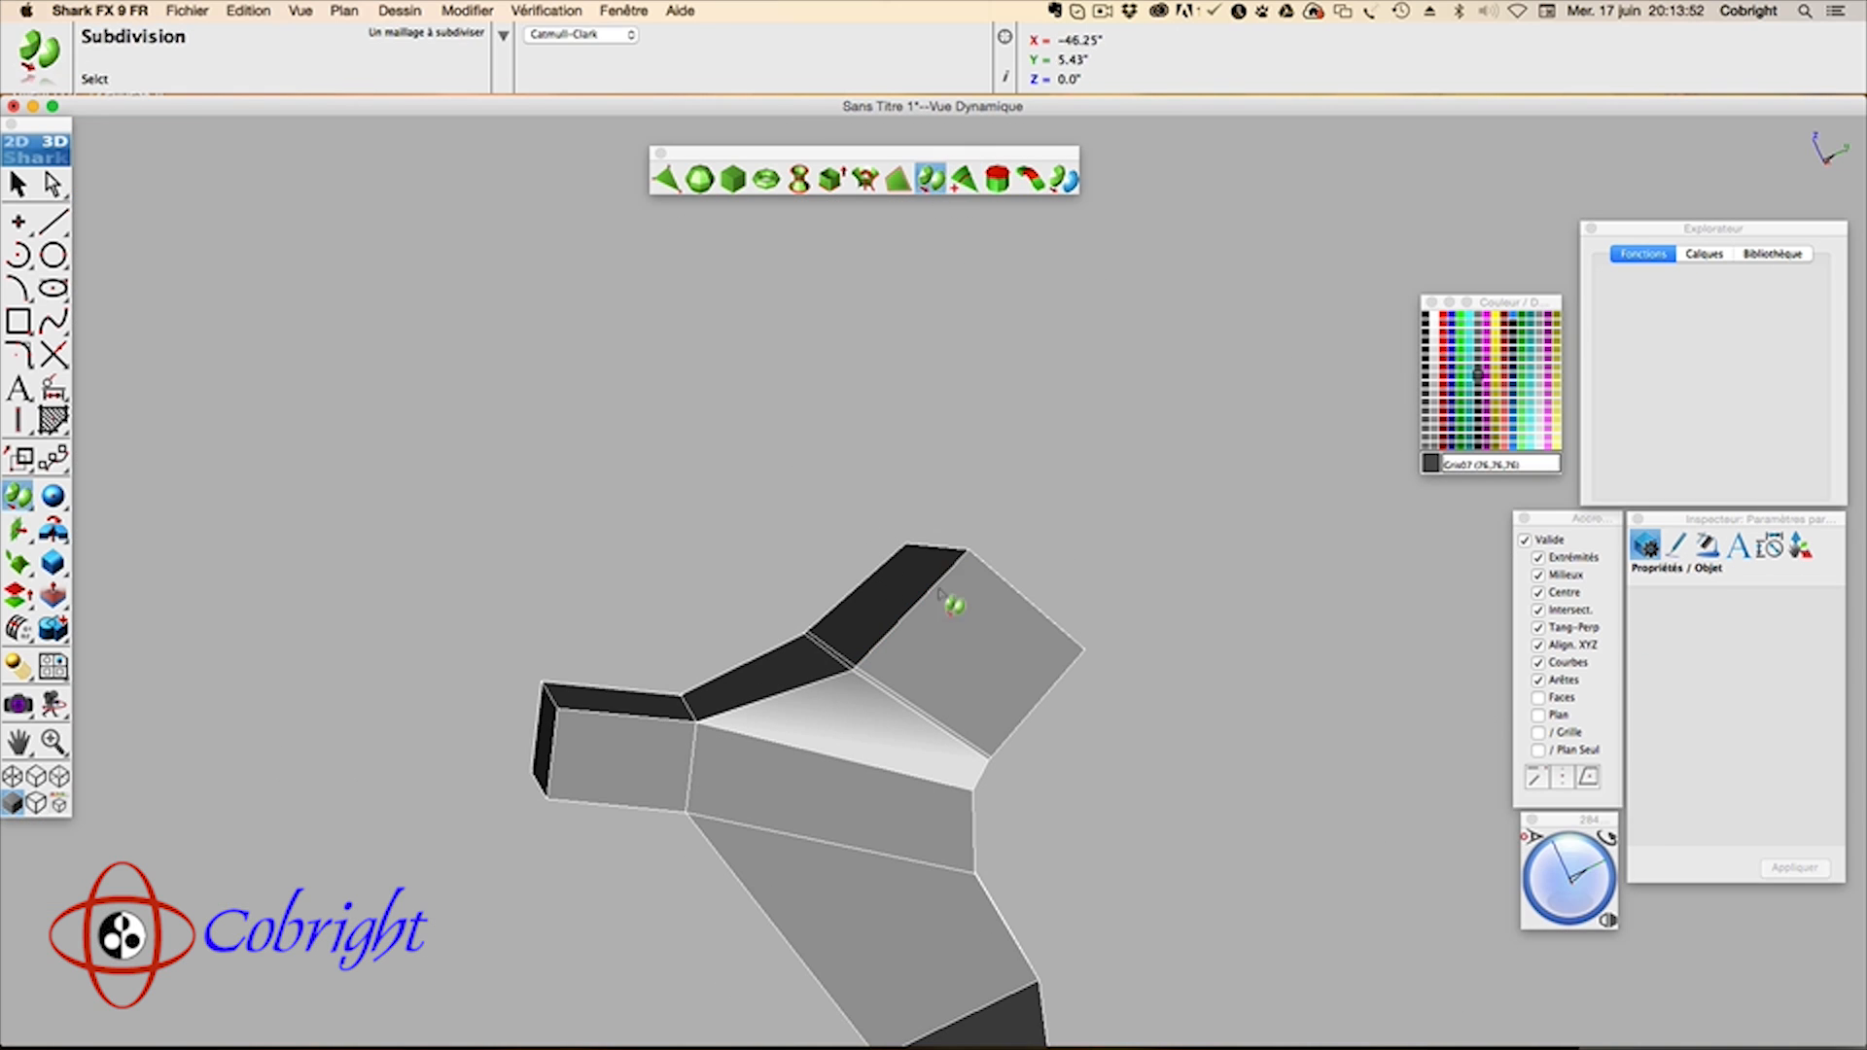
{"action": "left_click", "coordinate": [940, 605]}
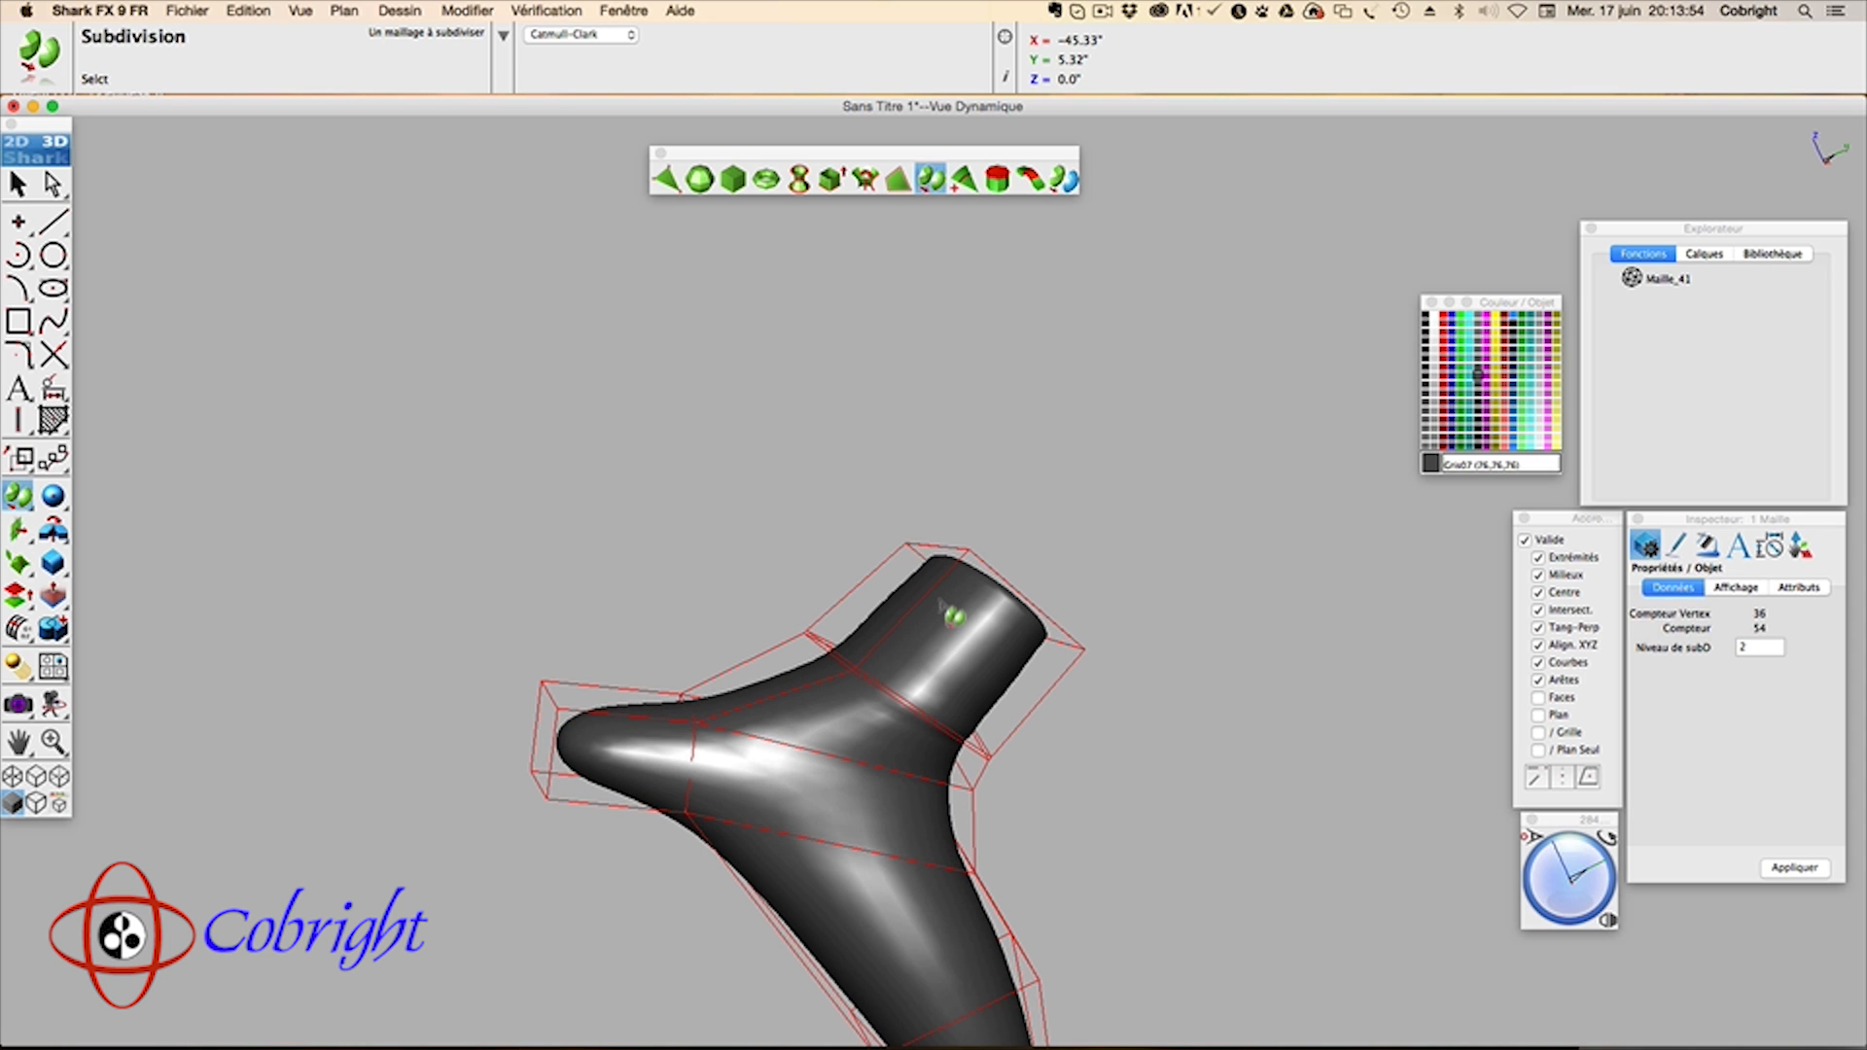
{"action": "left_click", "coordinate": [939, 600]}
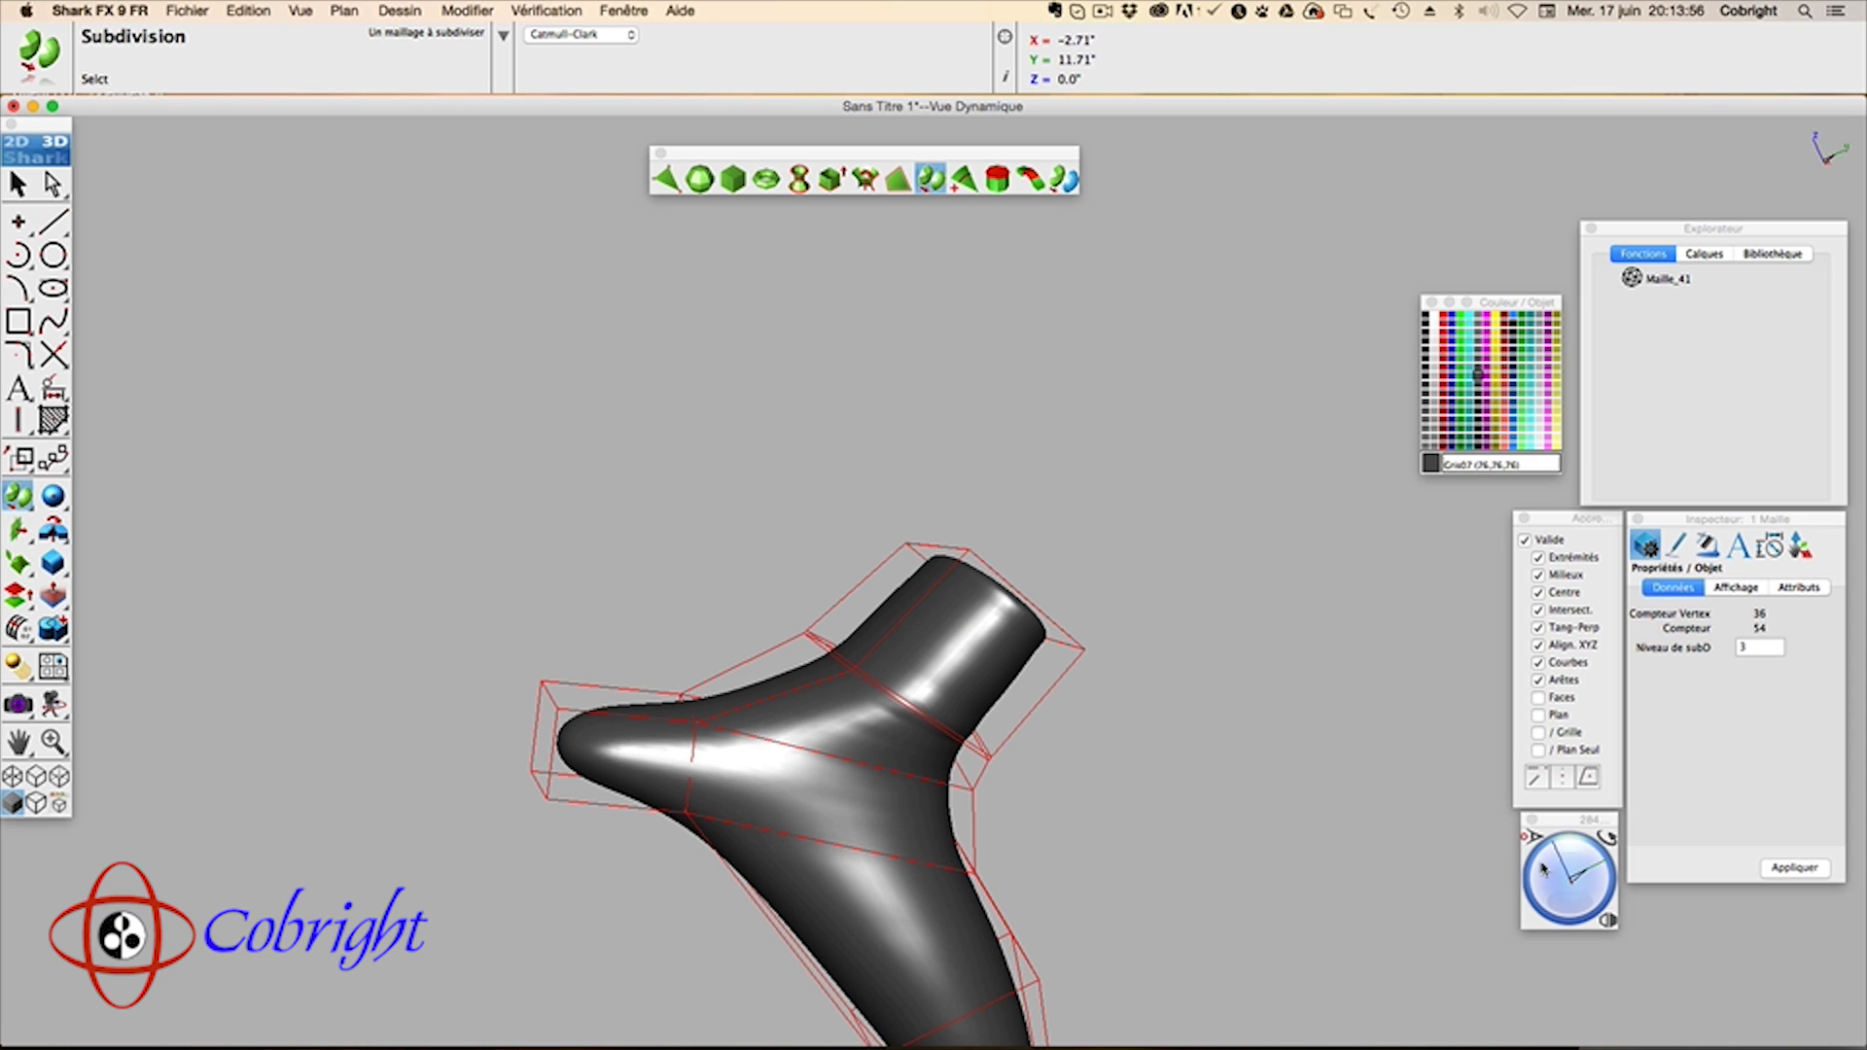
{"action": "mouse_move", "coordinate": [1563, 867]}
{"action": "left_mouse_down"}
{"action": "mouse_move", "coordinate": [1571, 893]}
{"action": "mouse_move", "coordinate": [1616, 887]}
{"action": "mouse_move", "coordinate": [1582, 863]}
{"action": "left_mouse_up"}
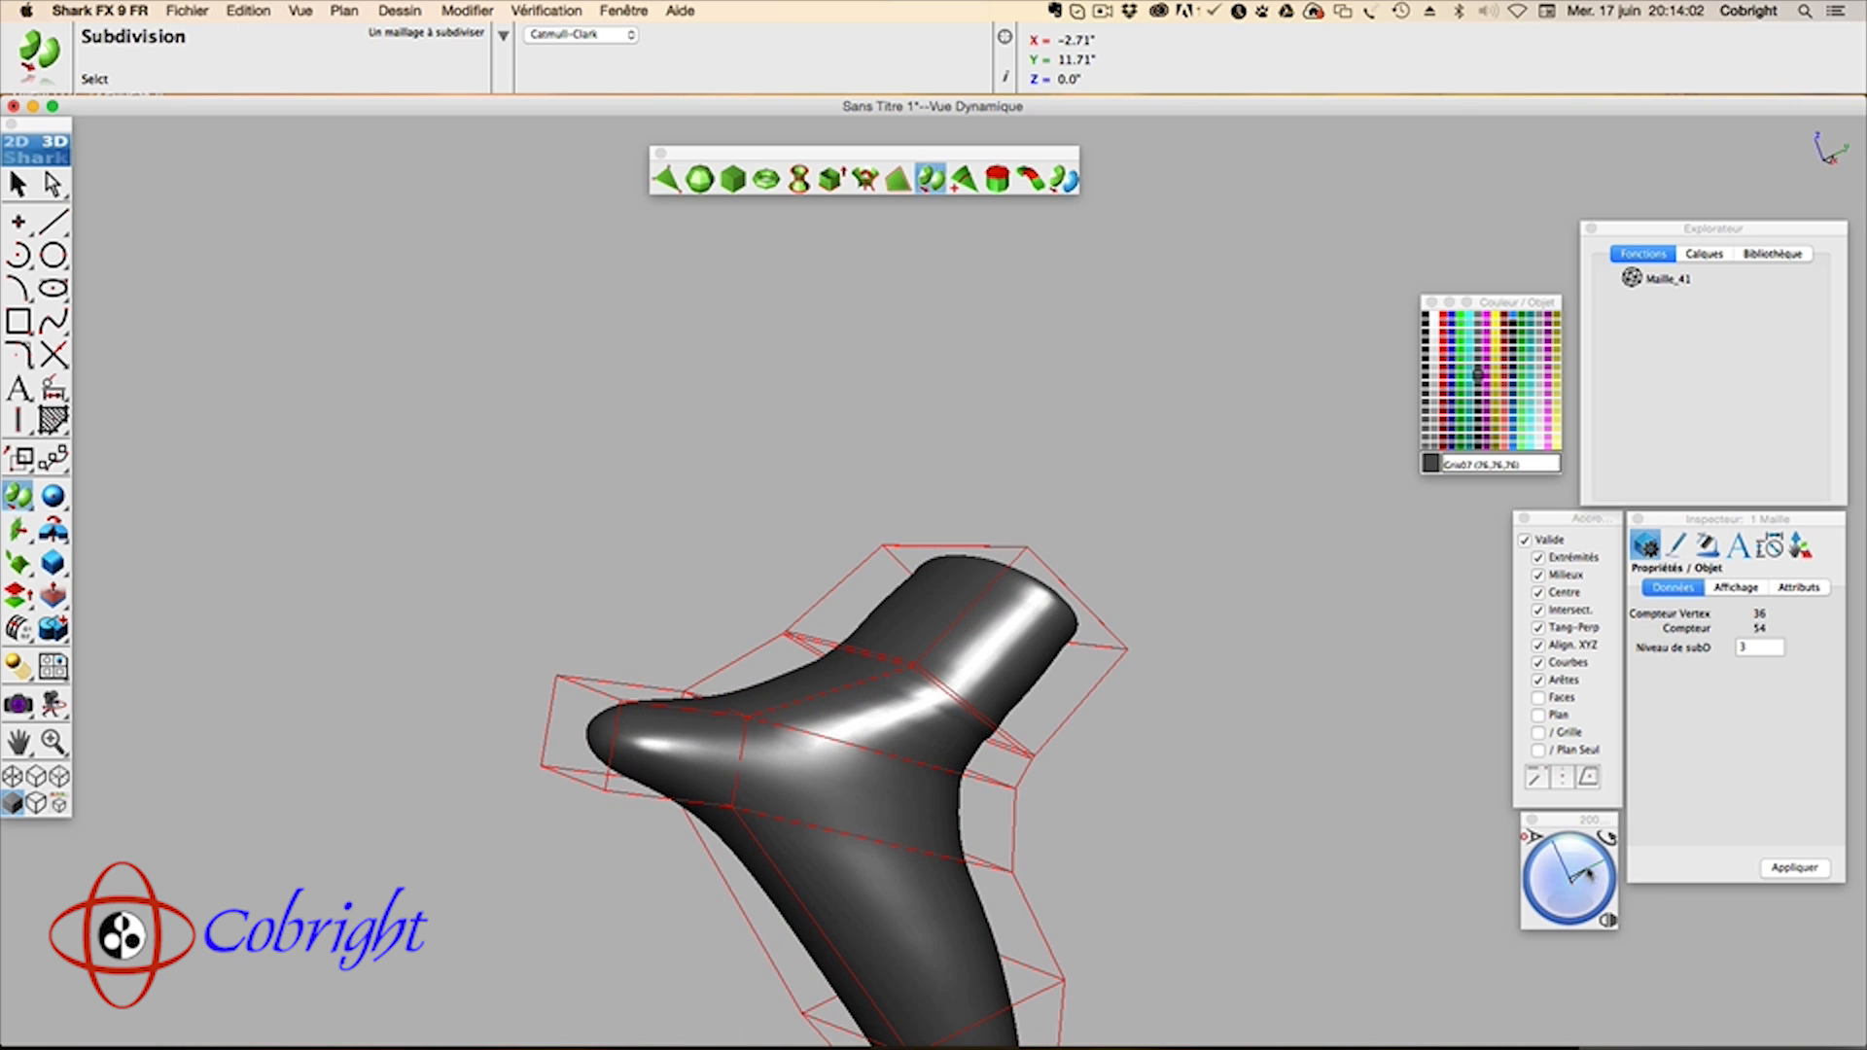
{"action": "middle_click_drag", "start_coordinate": [911, 701], "coordinate": [904, 497]}
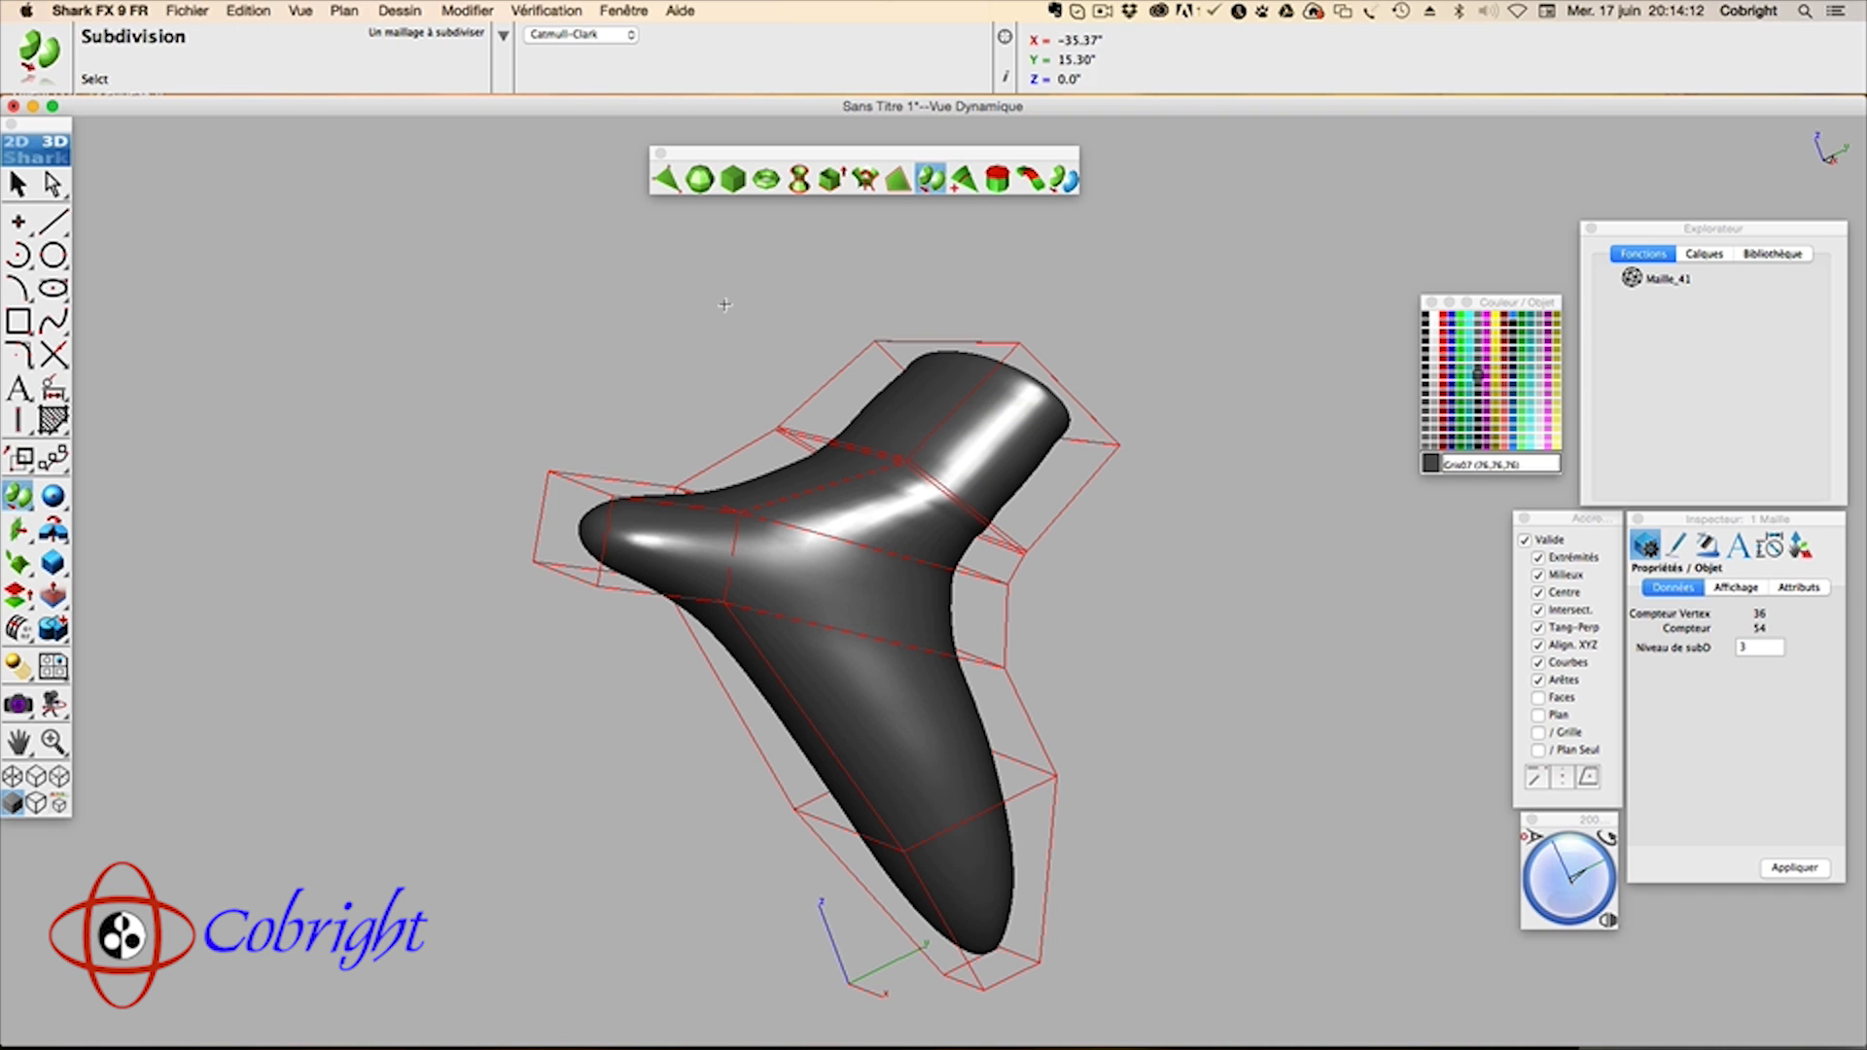
Step: Select the whole smoothed mesh and delete it
{"action": "left_click", "coordinate": [18, 184]}
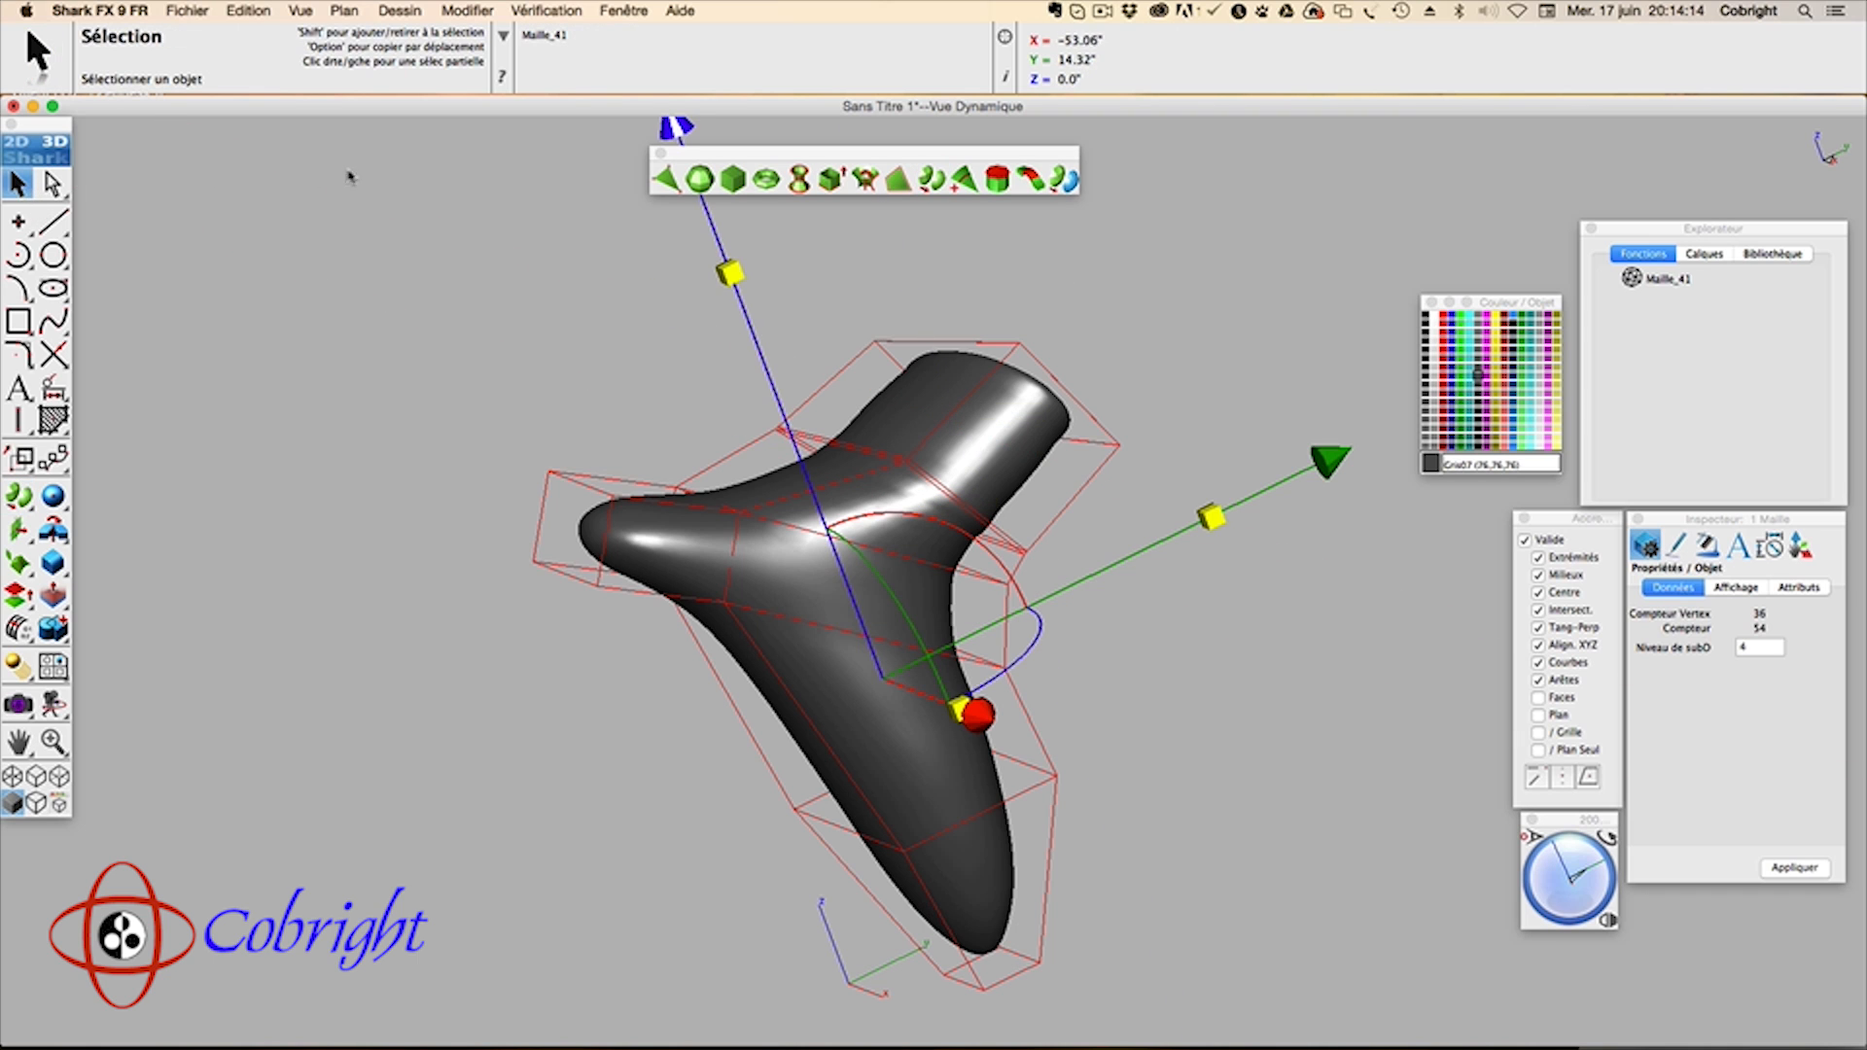
{"action": "left_click_drag", "start_coordinate": [350, 178], "coordinate": [1224, 1018]}
{"action": "key", "text": "Delete"}
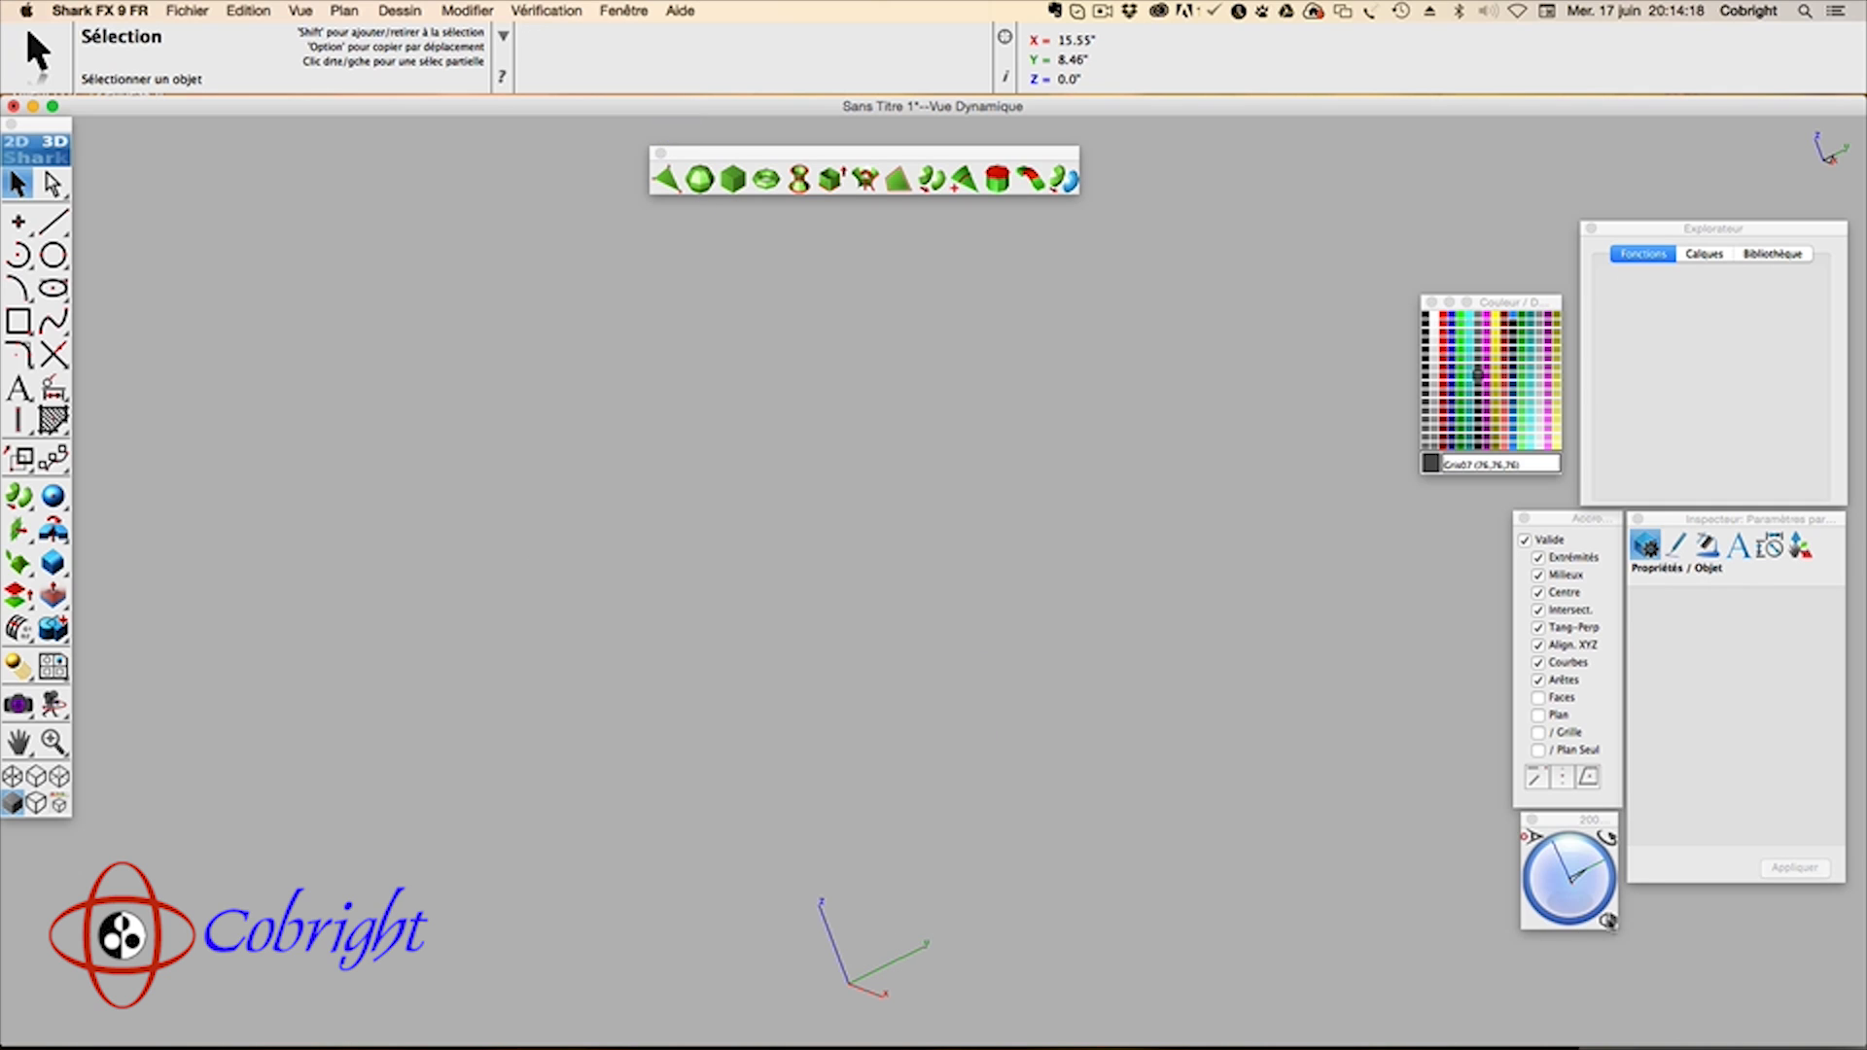
Step: In the Front view, draw a vertical line about 4.57" long upward from the origin
{"action": "left_click", "coordinate": [1610, 921]}
{"action": "left_click", "coordinate": [1605, 871]}
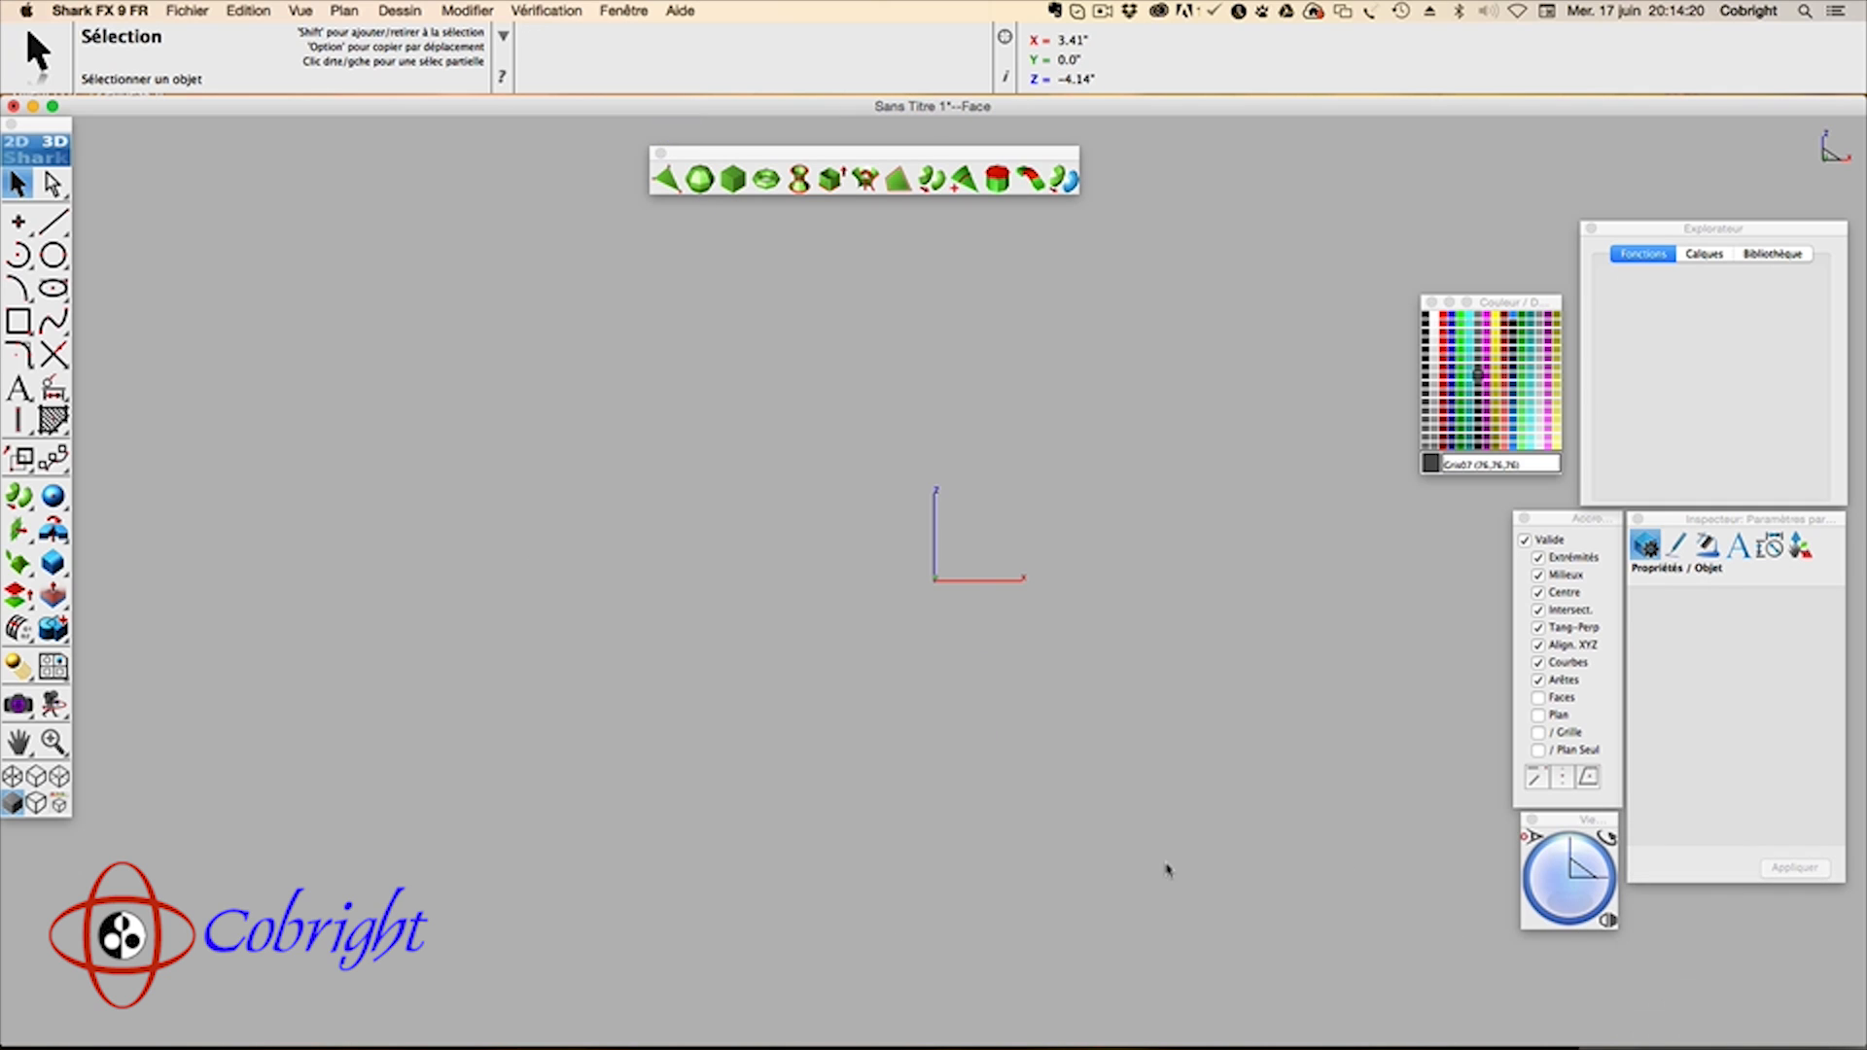
{"action": "middle_click_drag", "start_coordinate": [955, 598], "coordinate": [895, 667]}
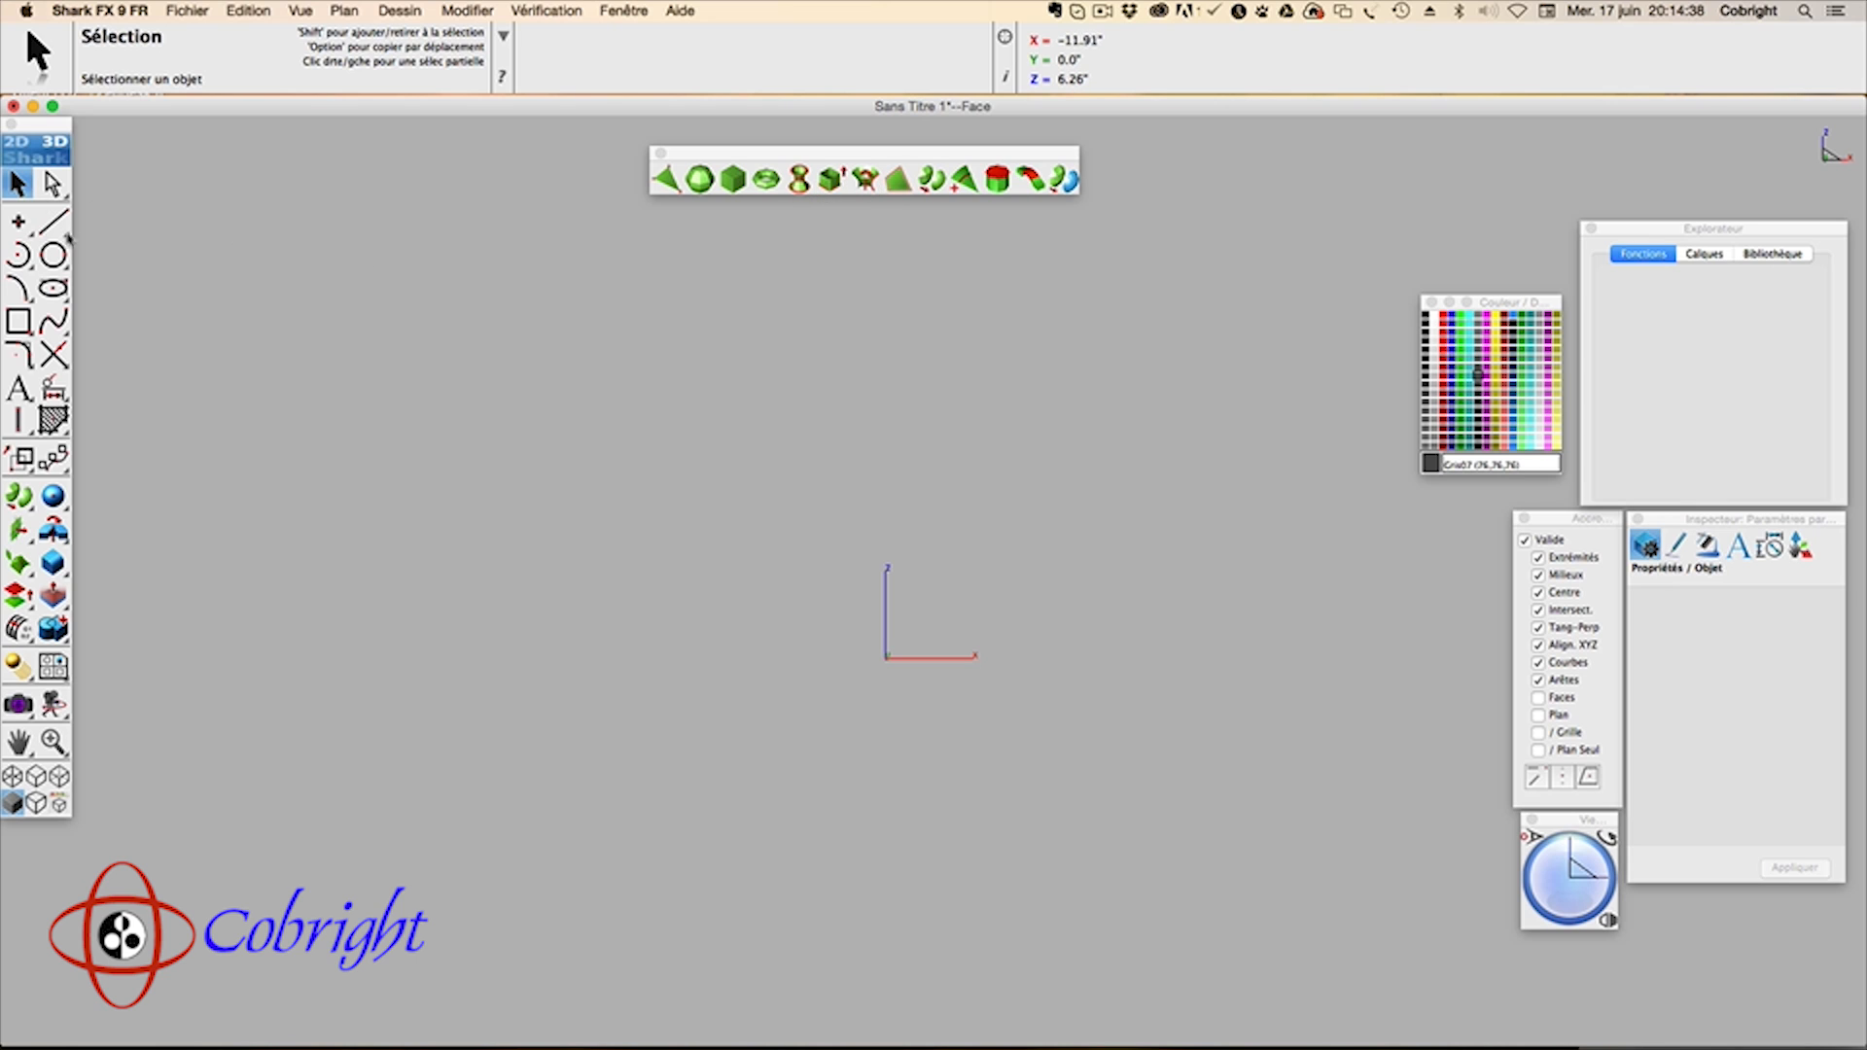
{"action": "left_click", "coordinate": [53, 223]}
{"action": "left_click", "coordinate": [889, 653]}
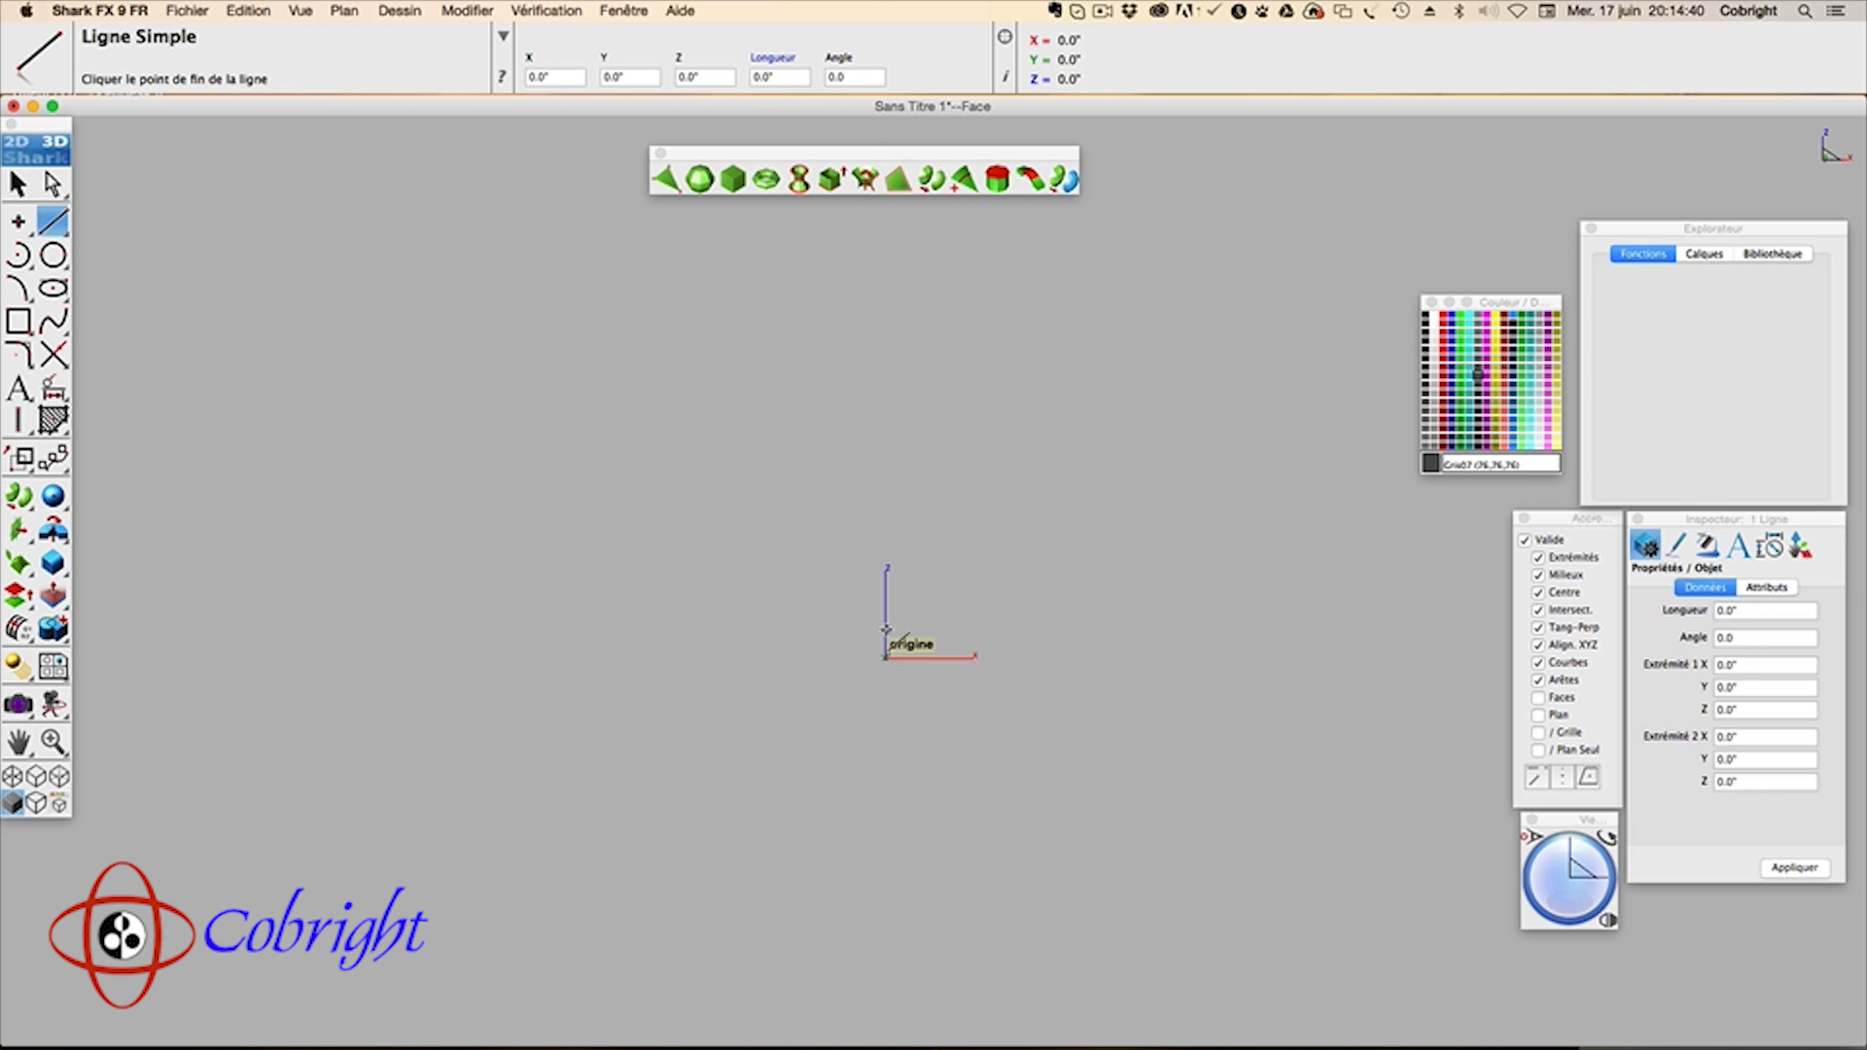
{"action": "left_click", "coordinate": [885, 350]}
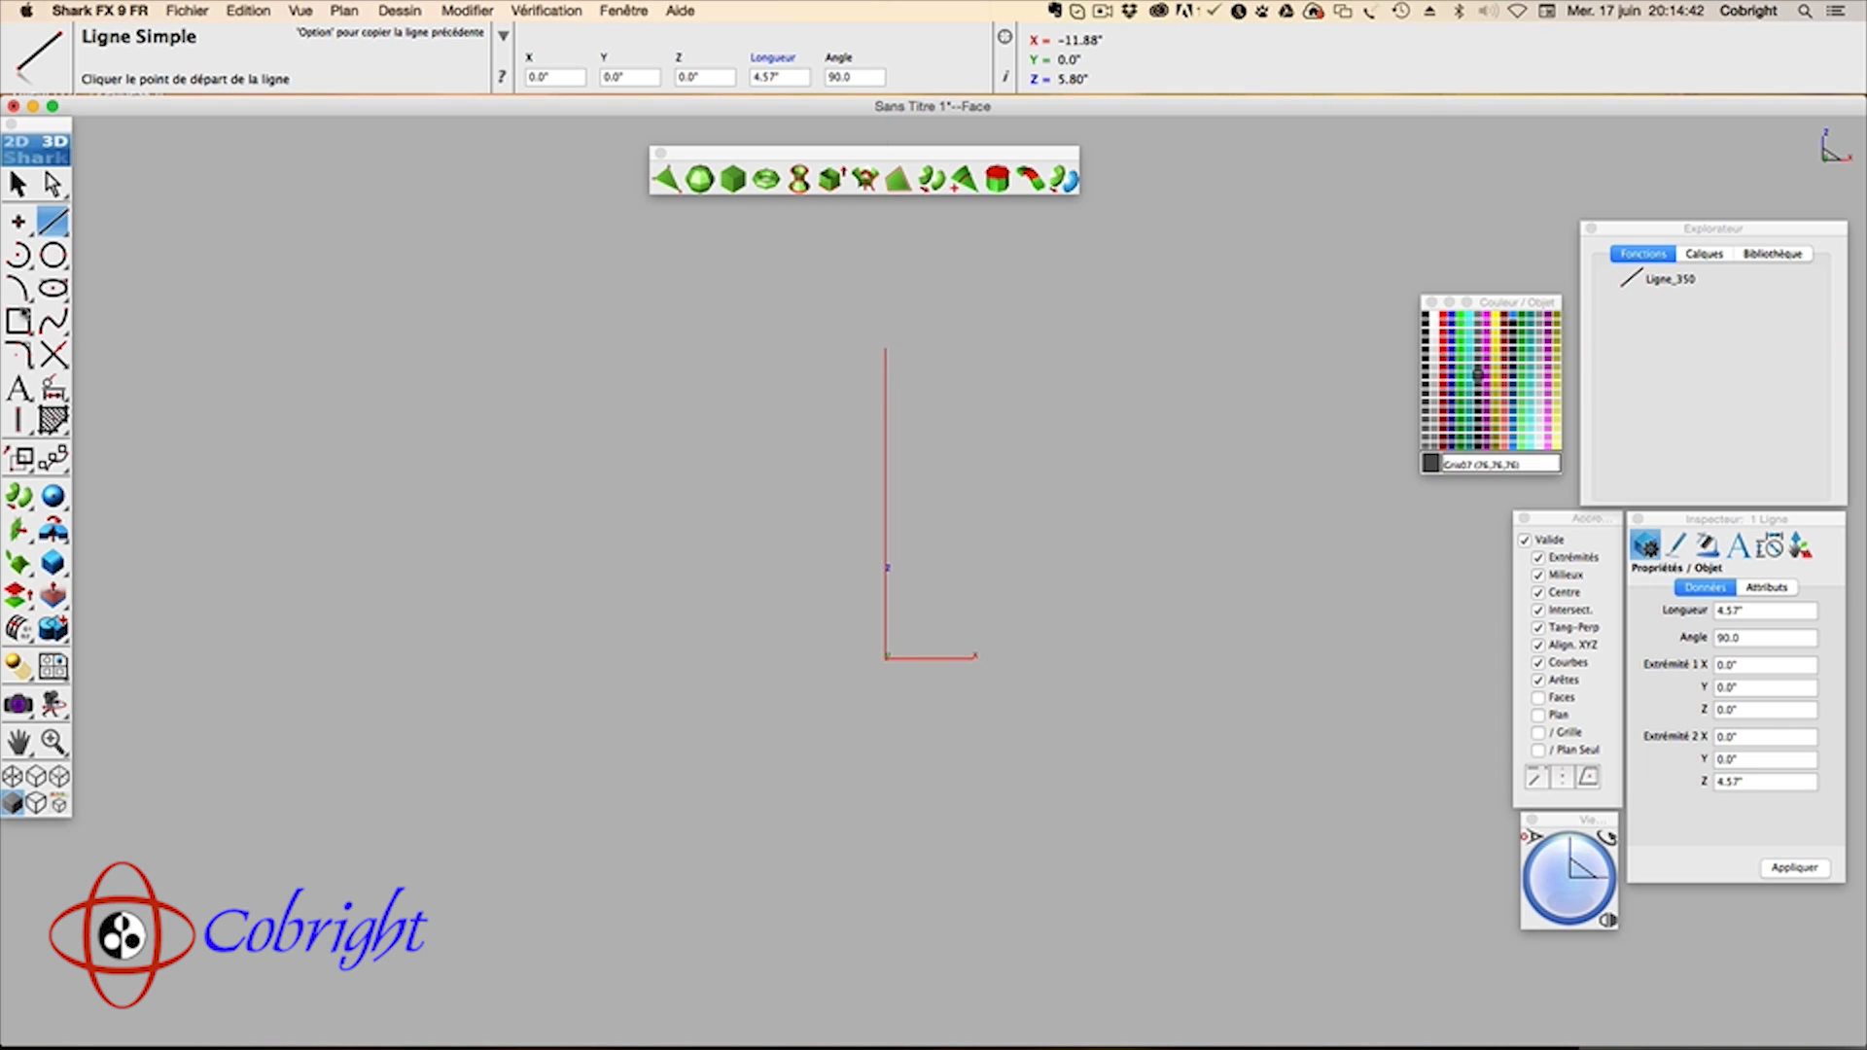
Step: Draw an interpolated spline beside the vertical line through about (-4.30, 0, 4.80), (-2.23, 0, 2.11) and (-2.23, 0, 0.01)
{"action": "left_click", "coordinate": [54, 321]}
{"action": "left_click", "coordinate": [592, 332]}
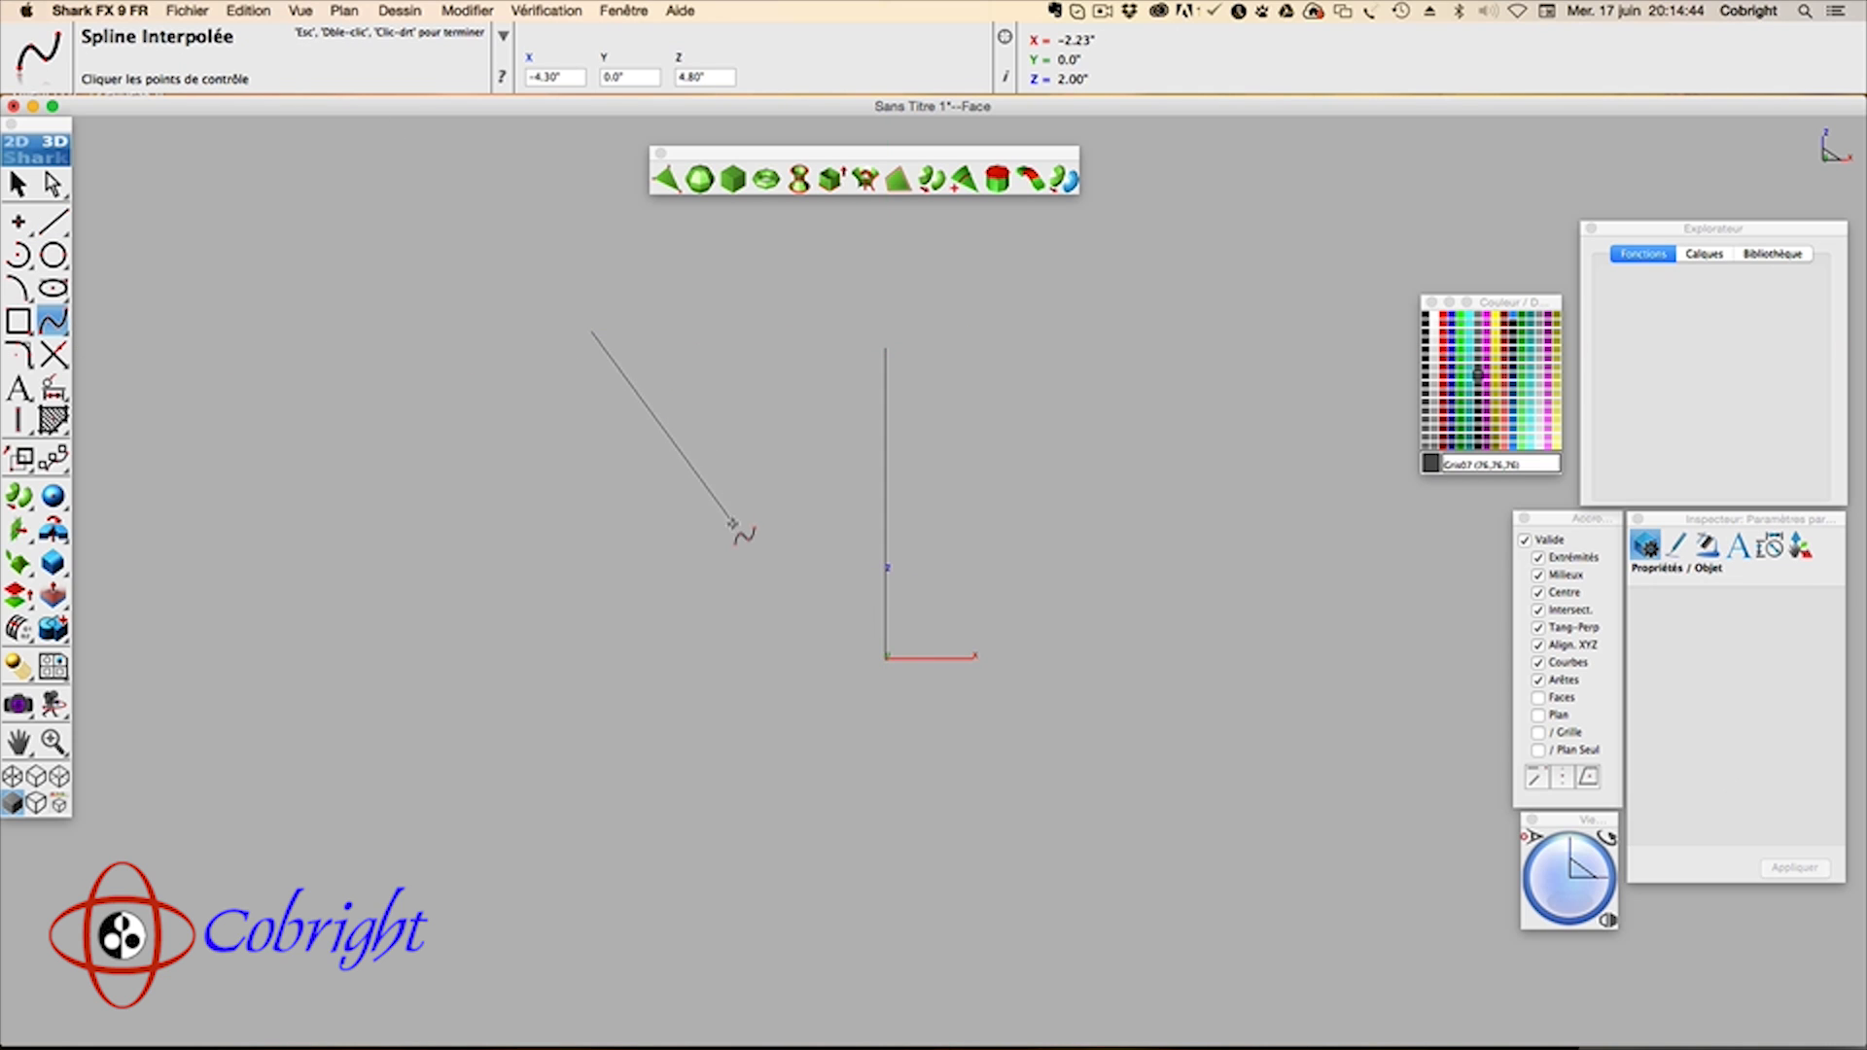
{"action": "left_click", "coordinate": [732, 521]}
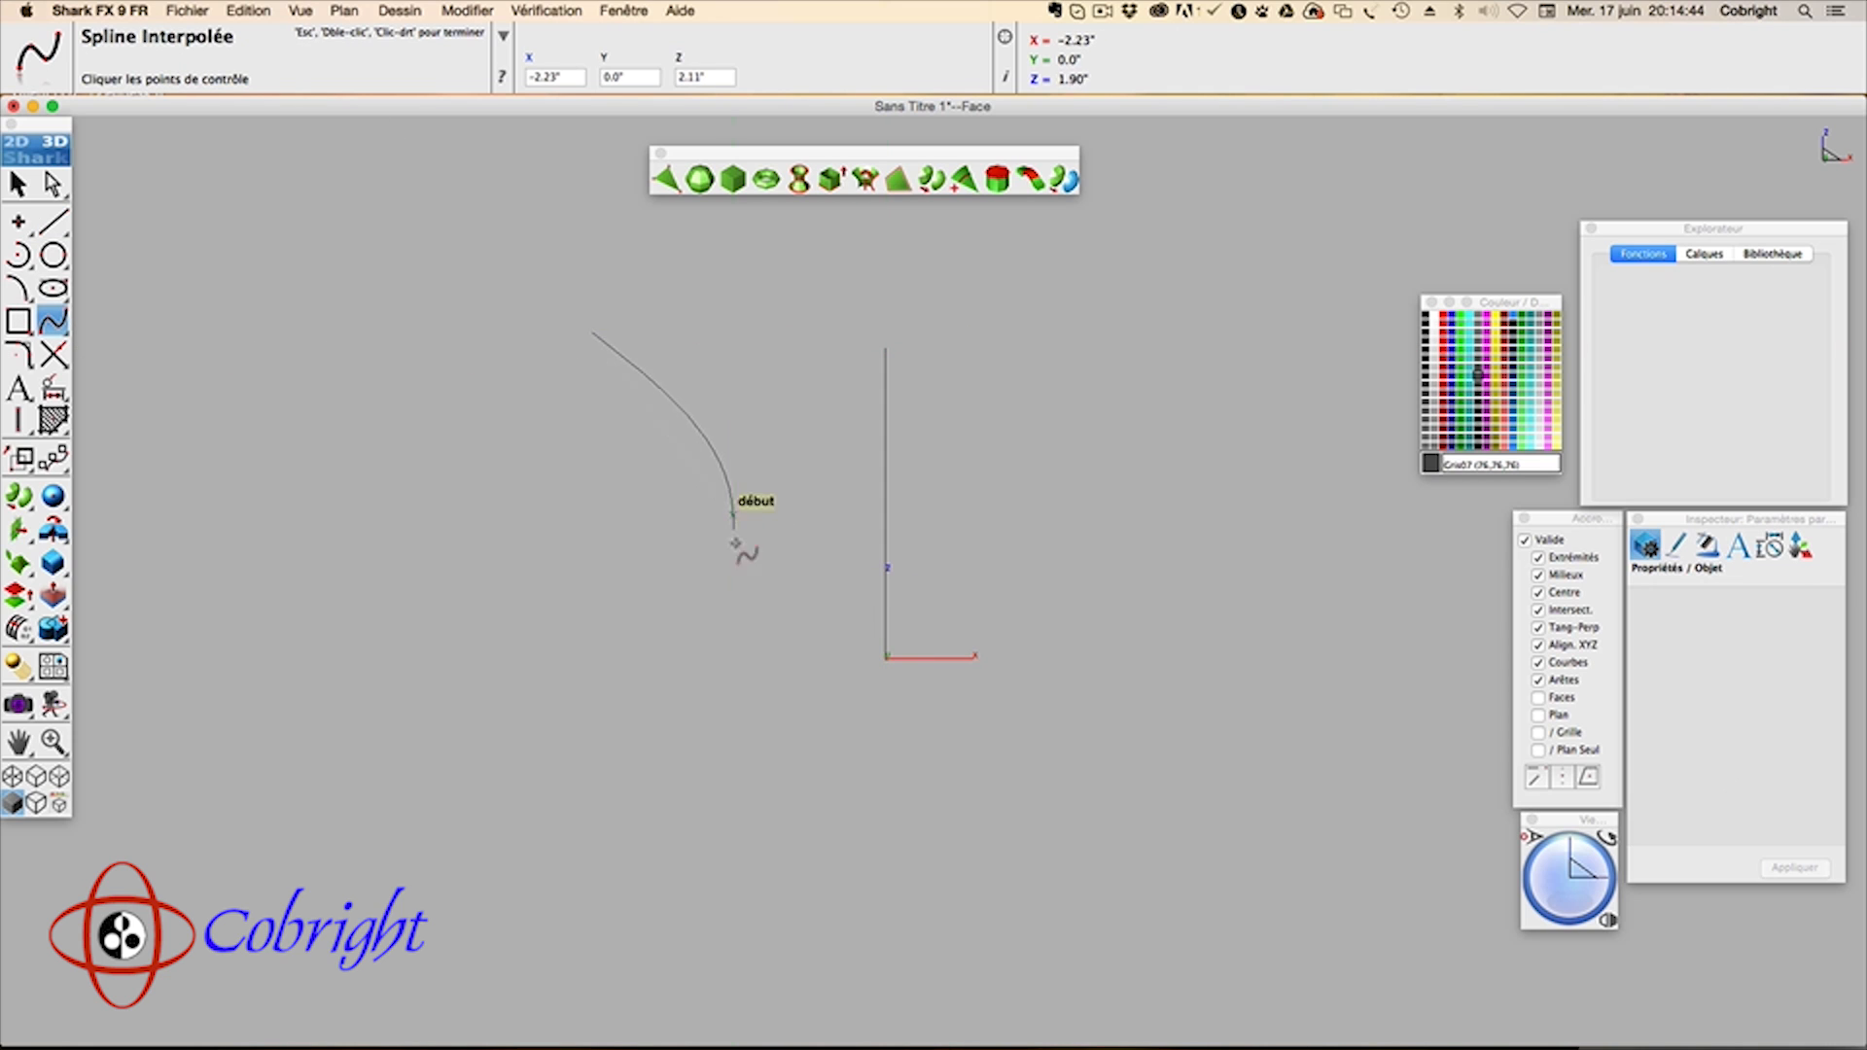
{"action": "left_click", "coordinate": [731, 658]}
{"action": "key", "text": "Escape"}
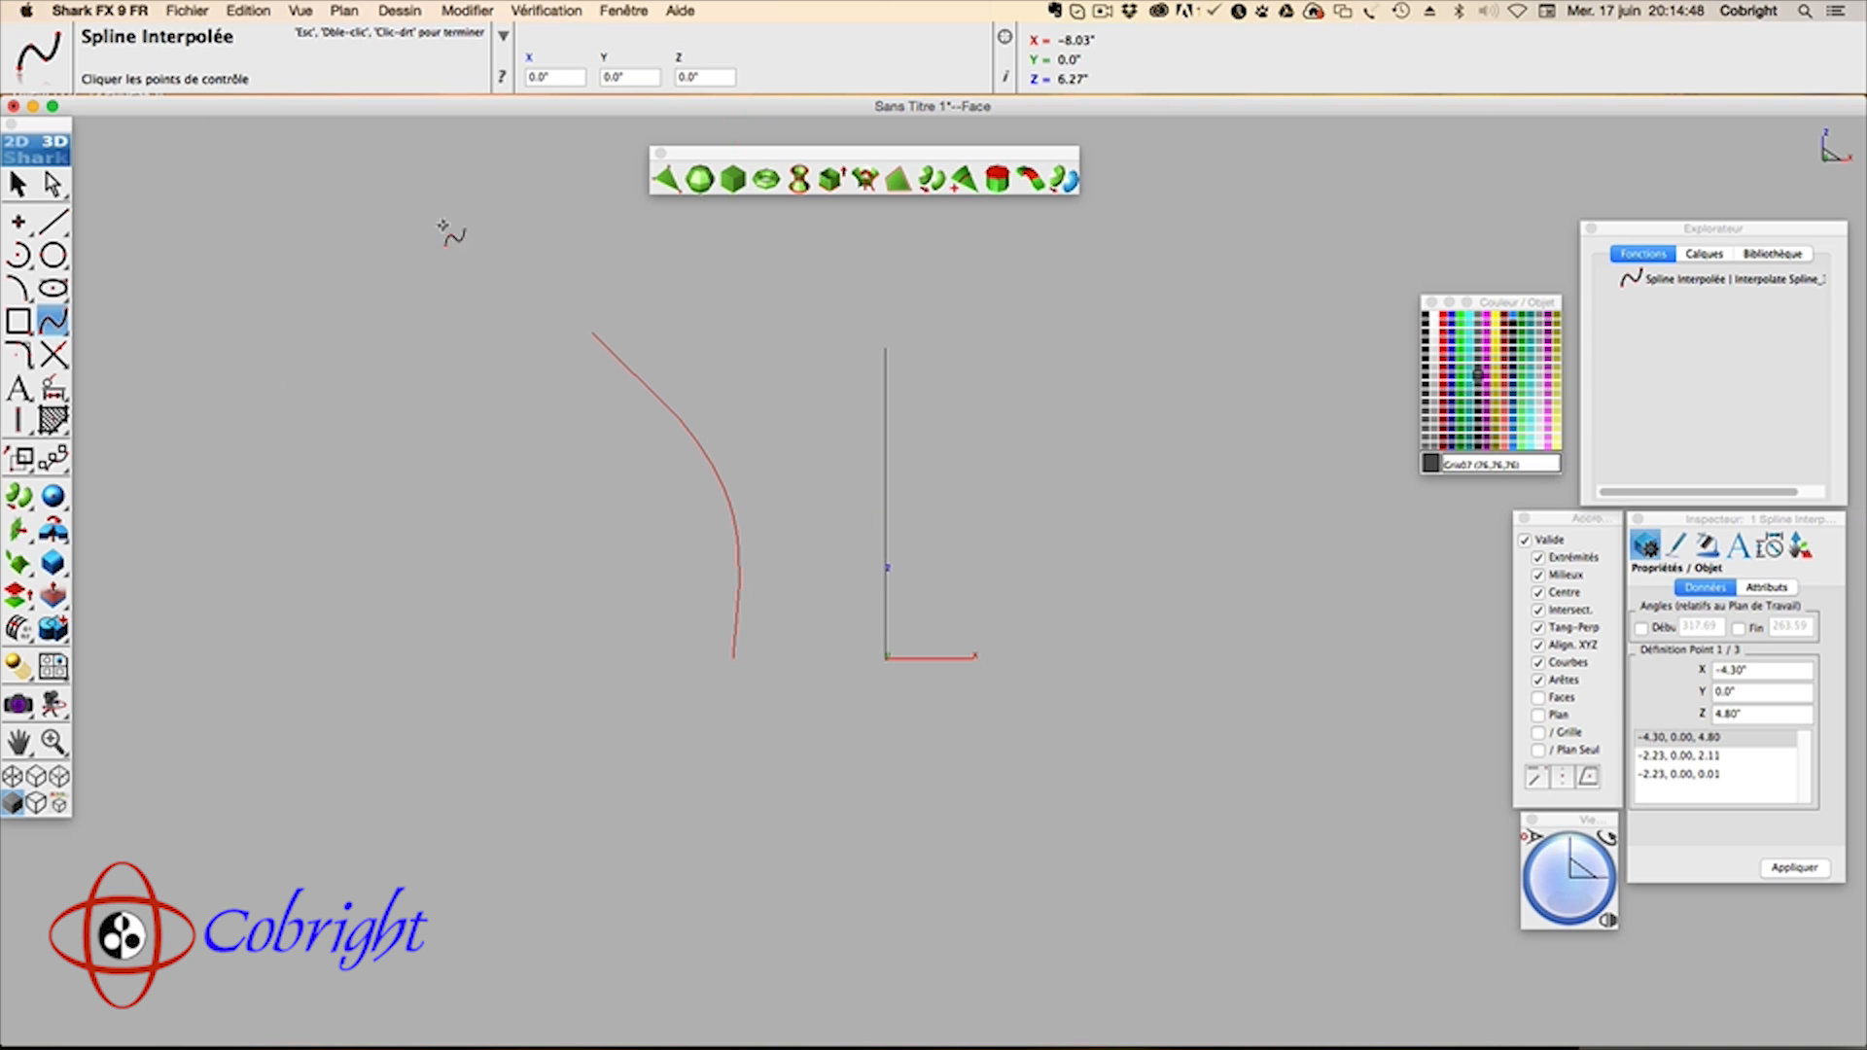
Step: Revolve the spline 360° around the vertical line as a polygon mesh with 10 rings and 10 sections
{"action": "left_click", "coordinate": [863, 178]}
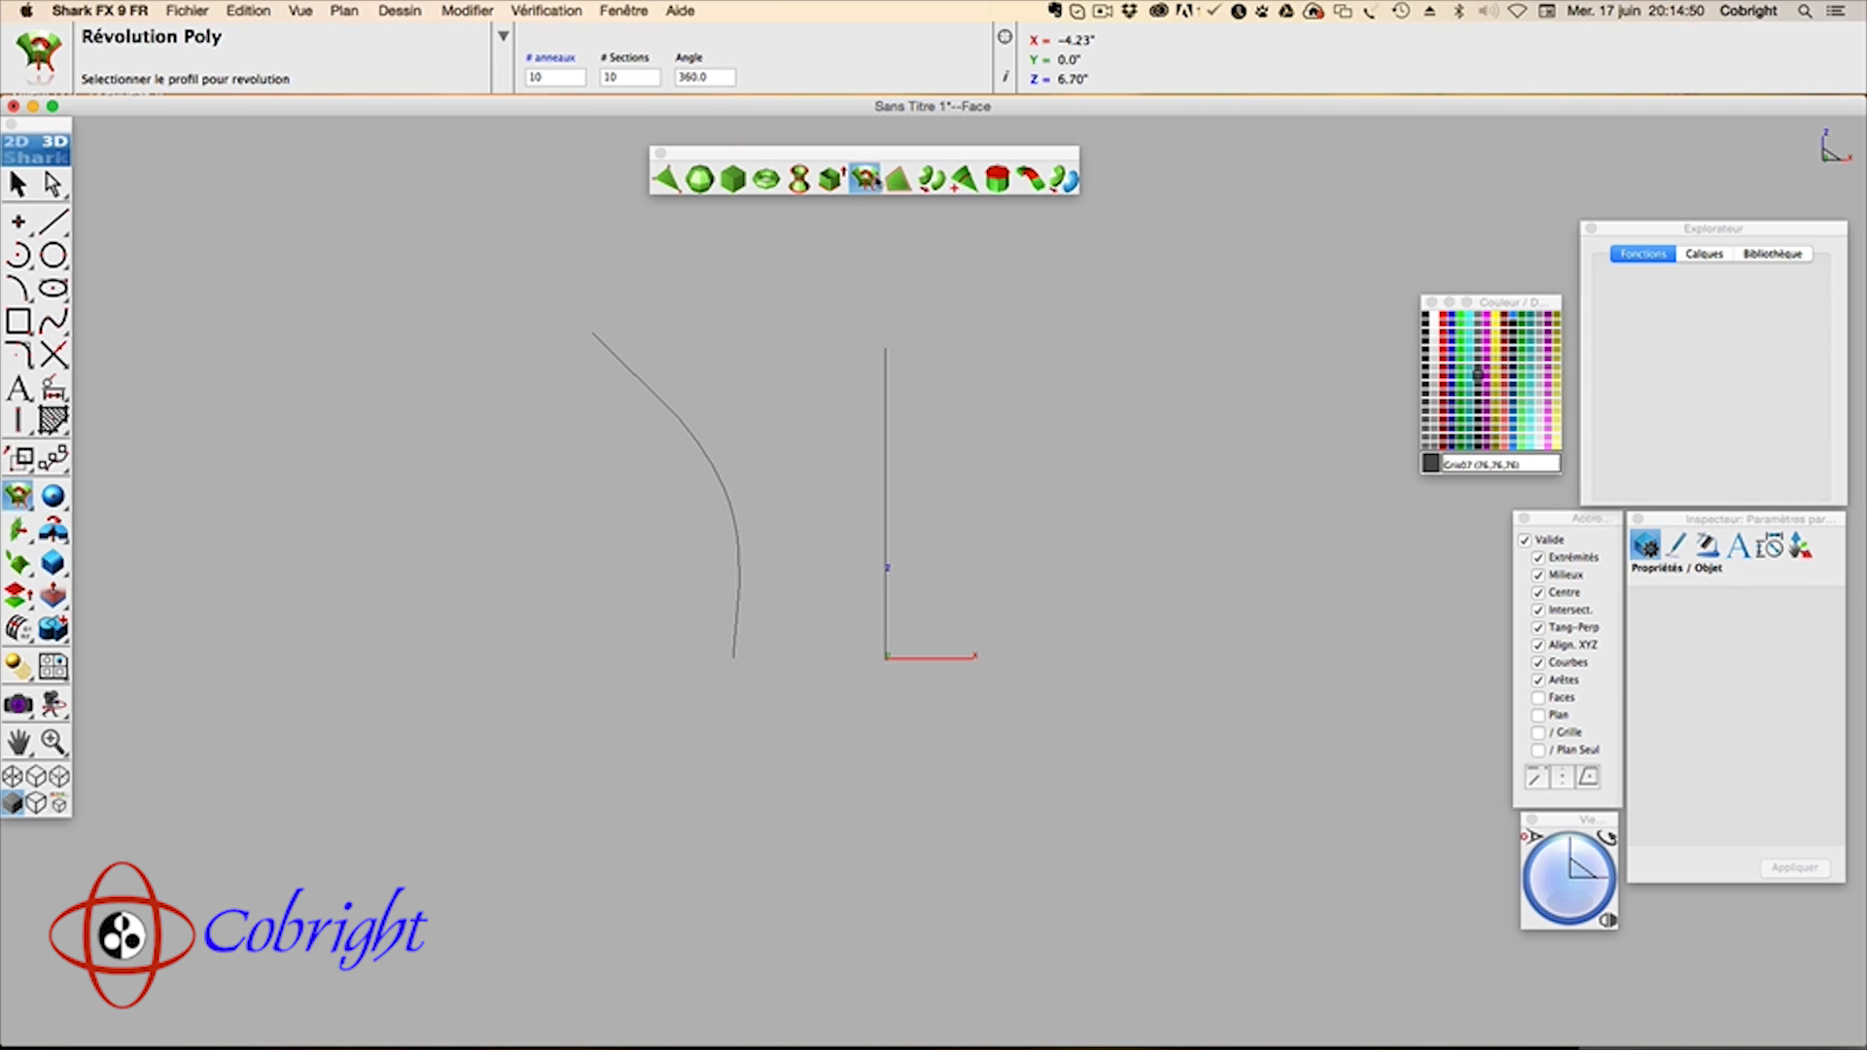
{"action": "left_click", "coordinate": [633, 374]}
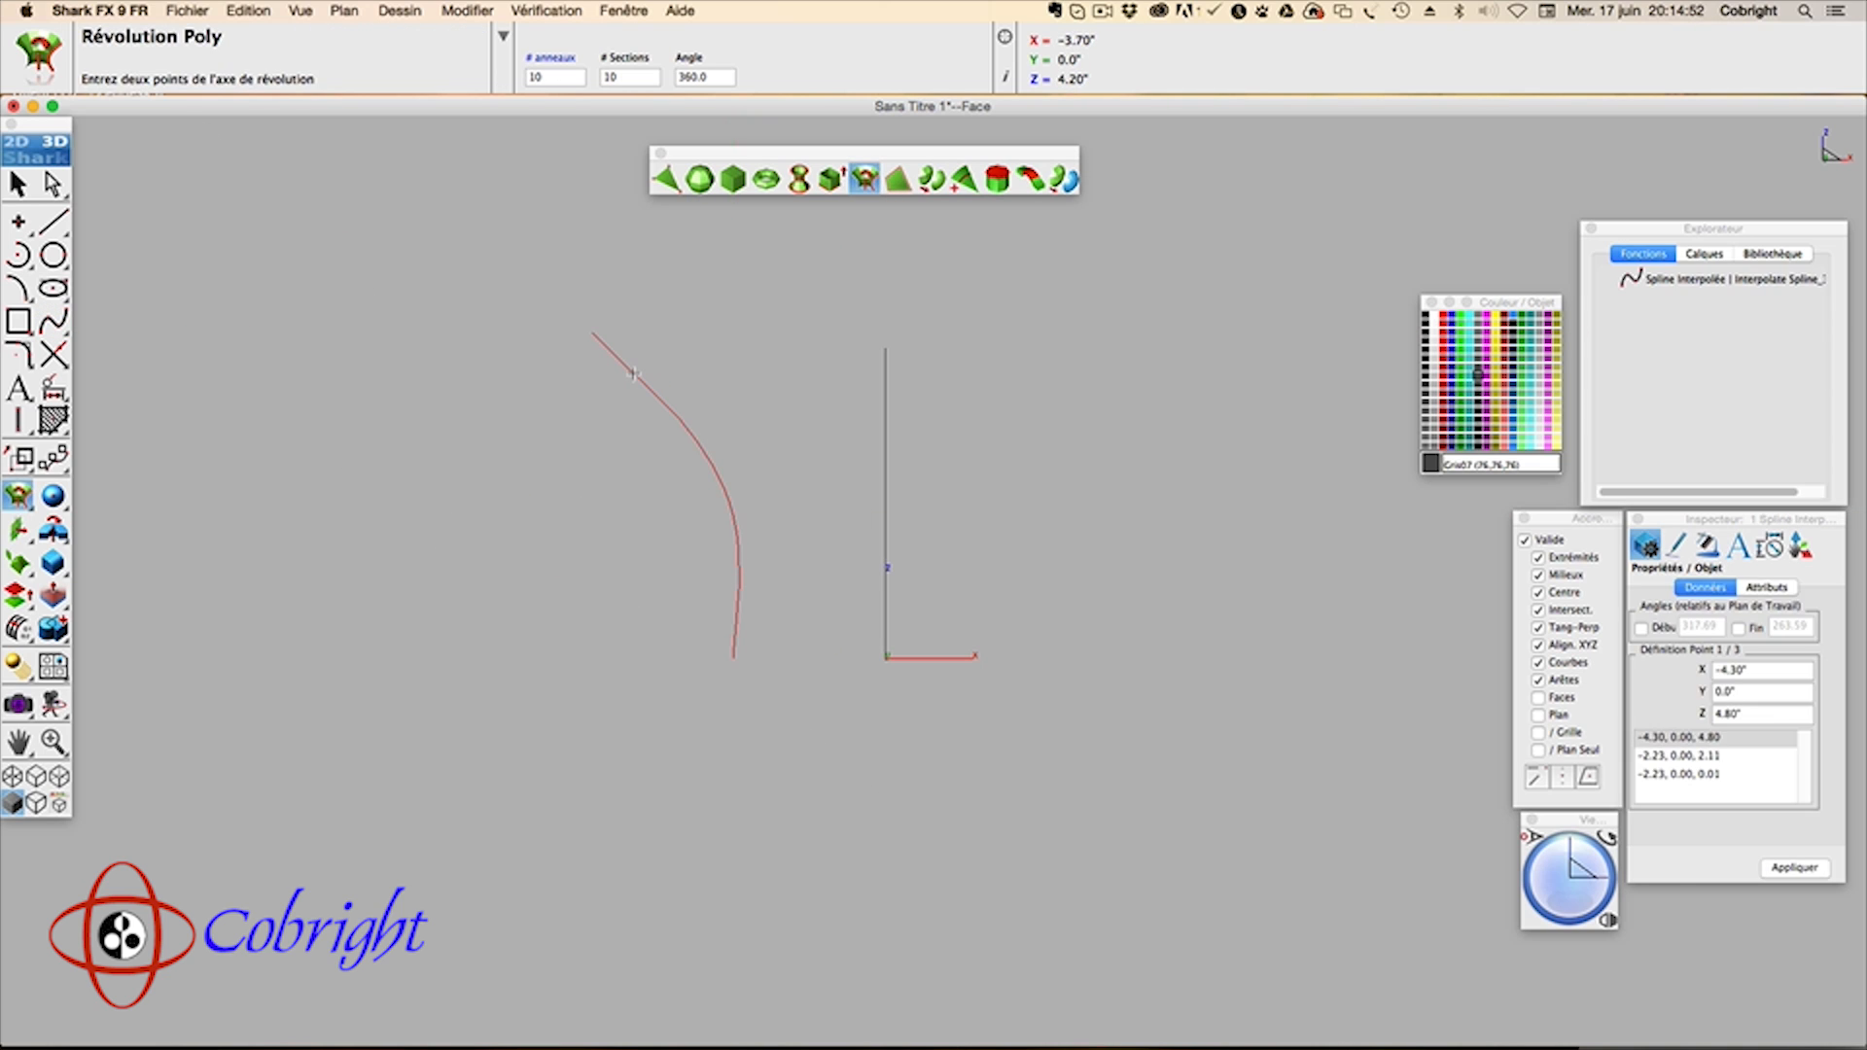
{"action": "left_click", "coordinate": [886, 380]}
{"action": "left_click", "coordinate": [887, 500]}
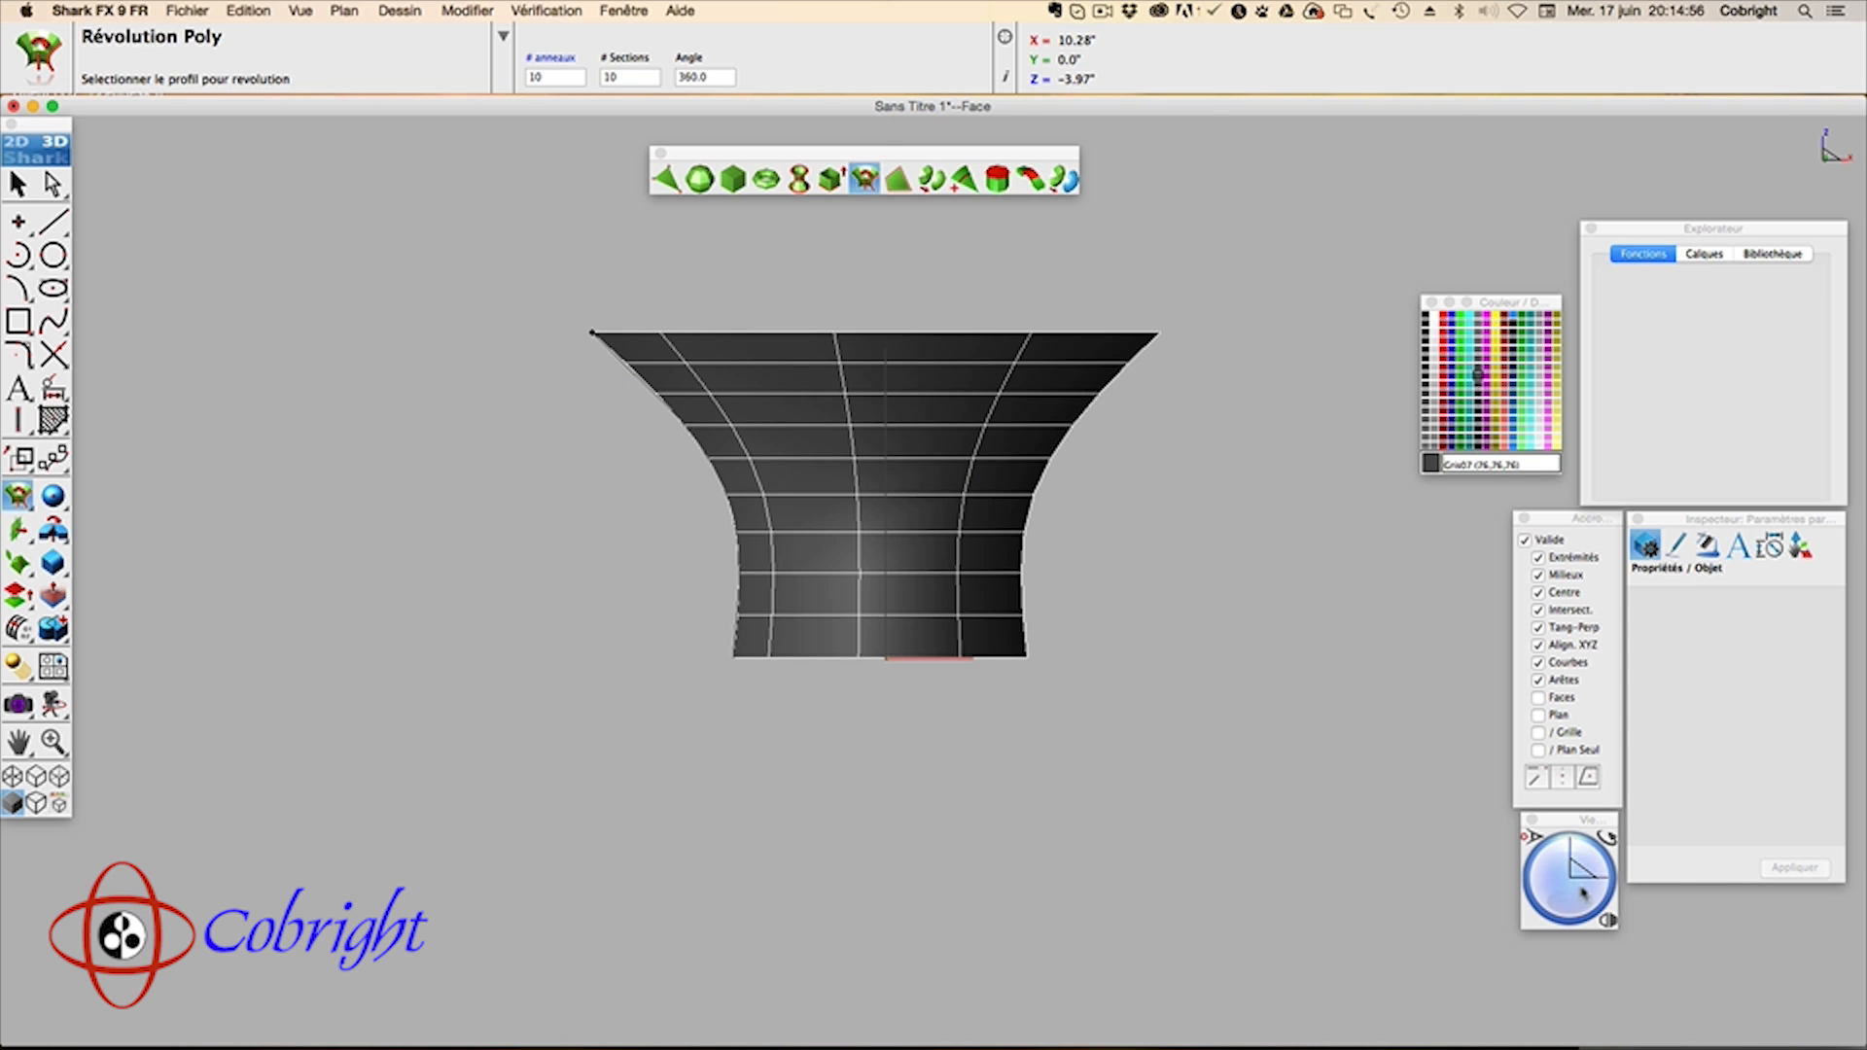
{"action": "left_click_drag", "start_coordinate": [1590, 914], "coordinate": [1600, 909]}
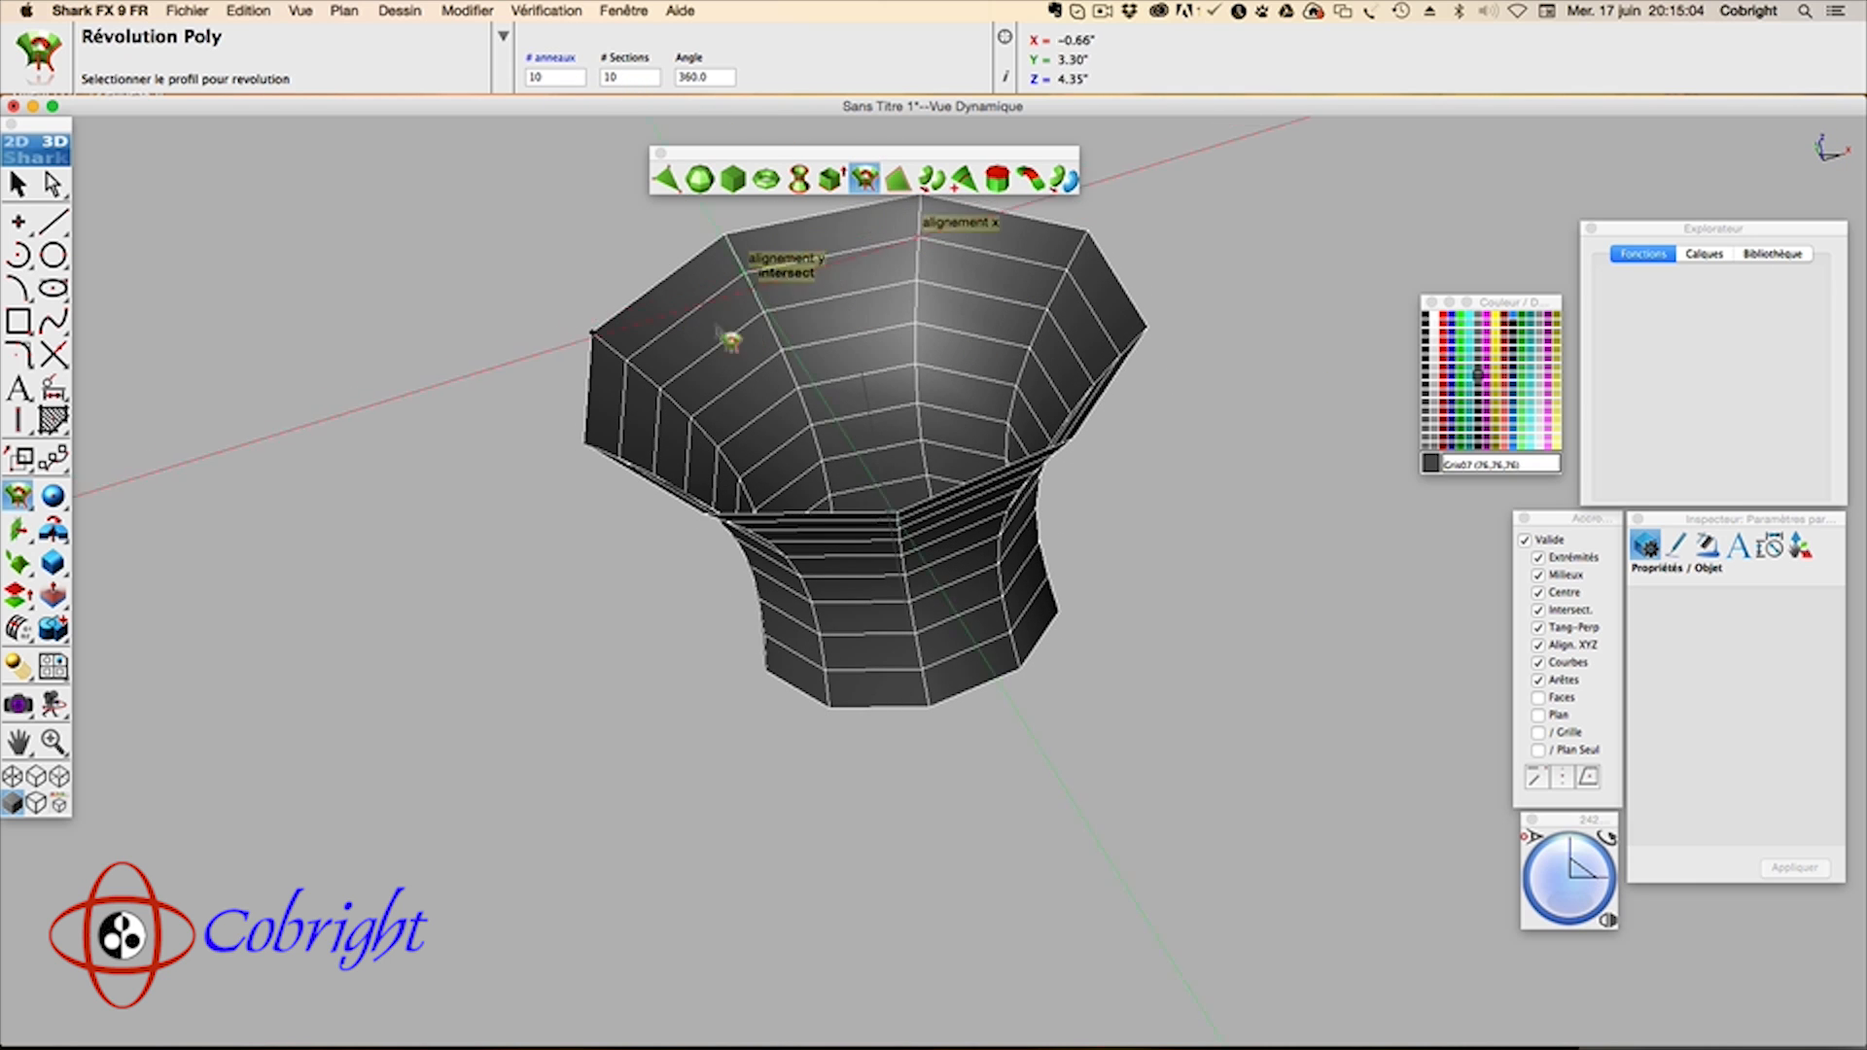
{"action": "left_click", "coordinate": [562, 77]}
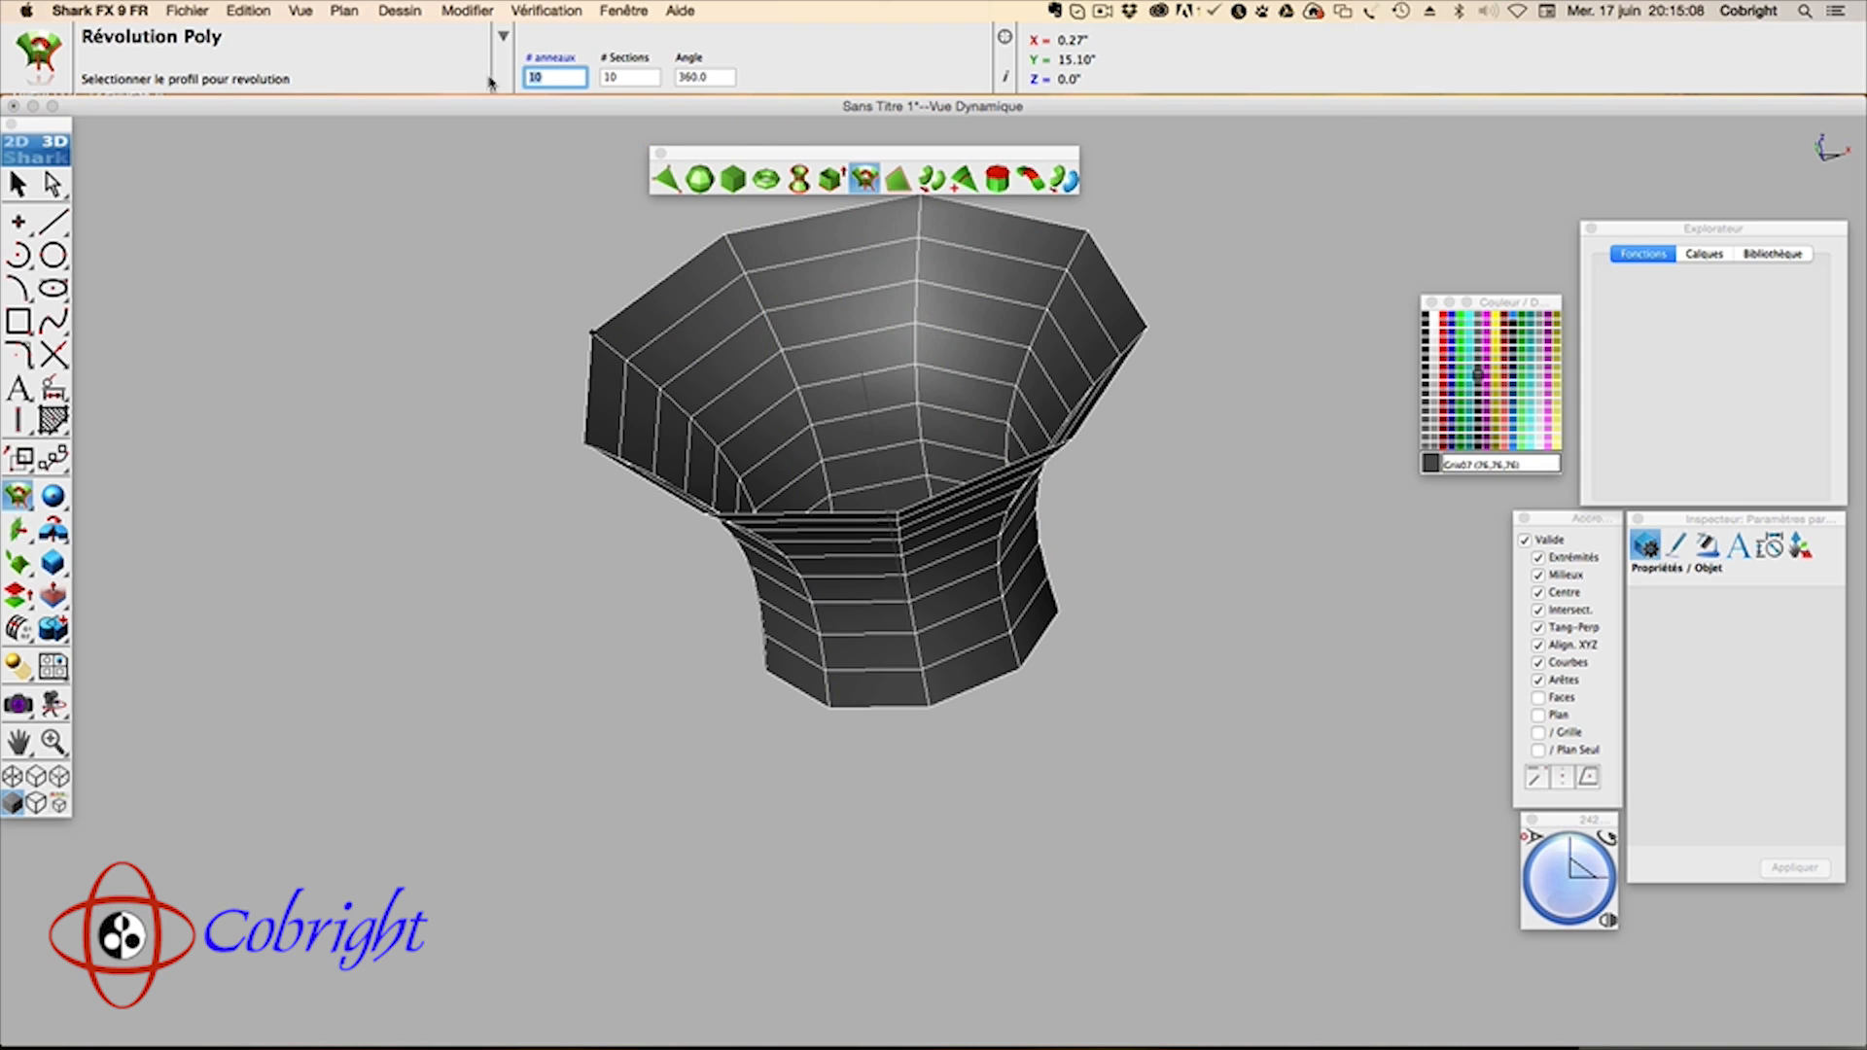
{"action": "key", "text": "Tab"}
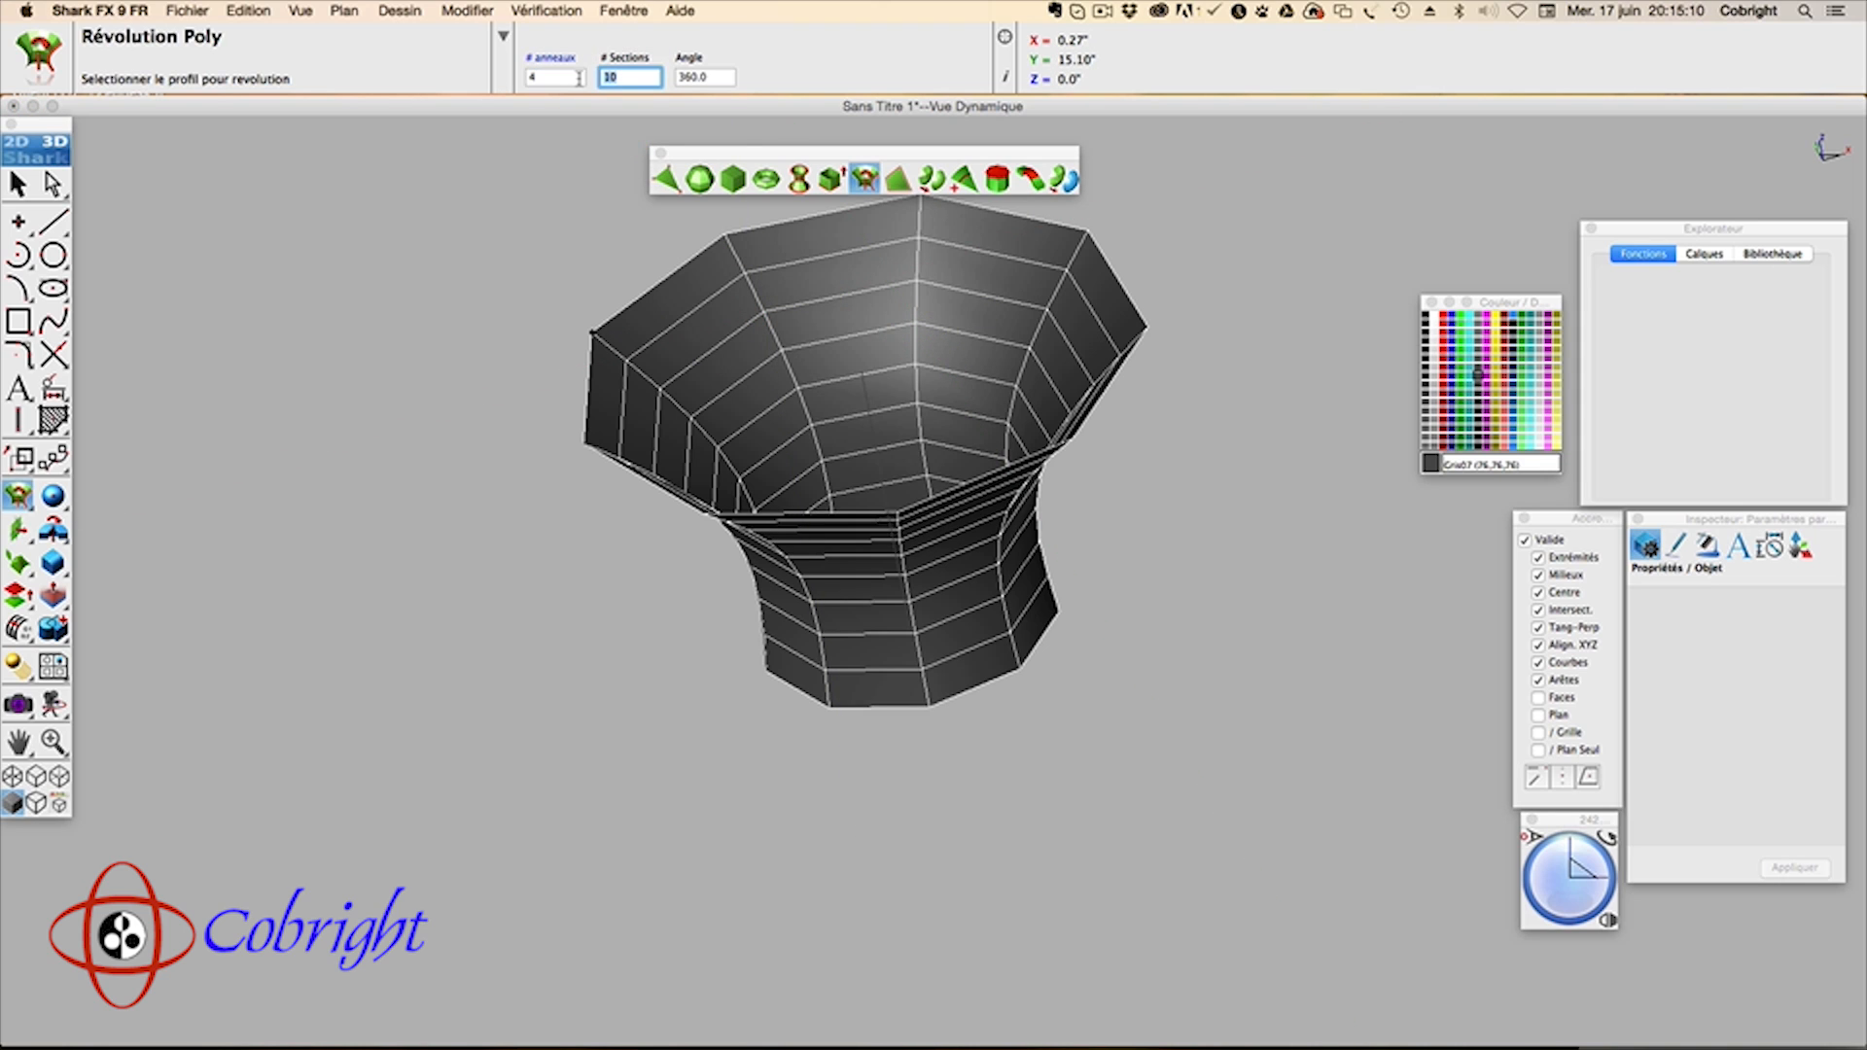
{"action": "key", "text": "Return"}
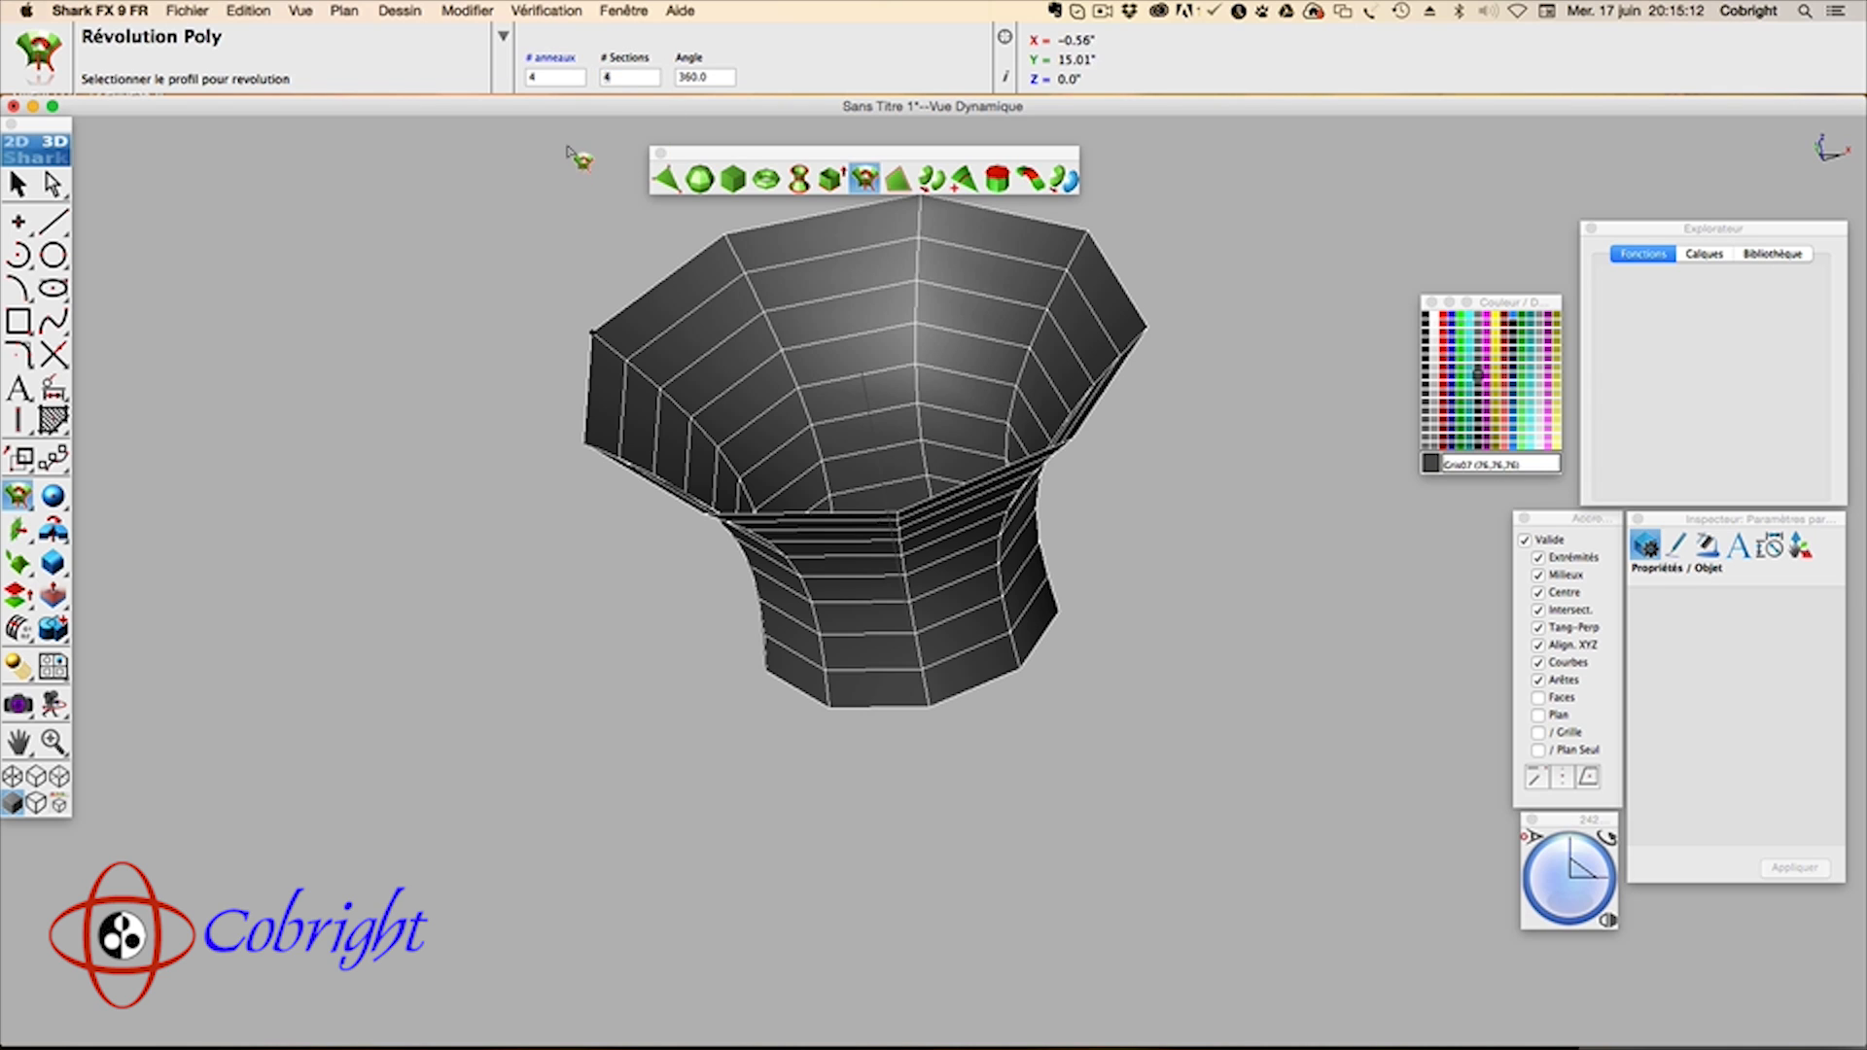
Step: Select the revolved mesh and set it to 4 rings and 4 sections
{"action": "left_click", "coordinate": [11, 191]}
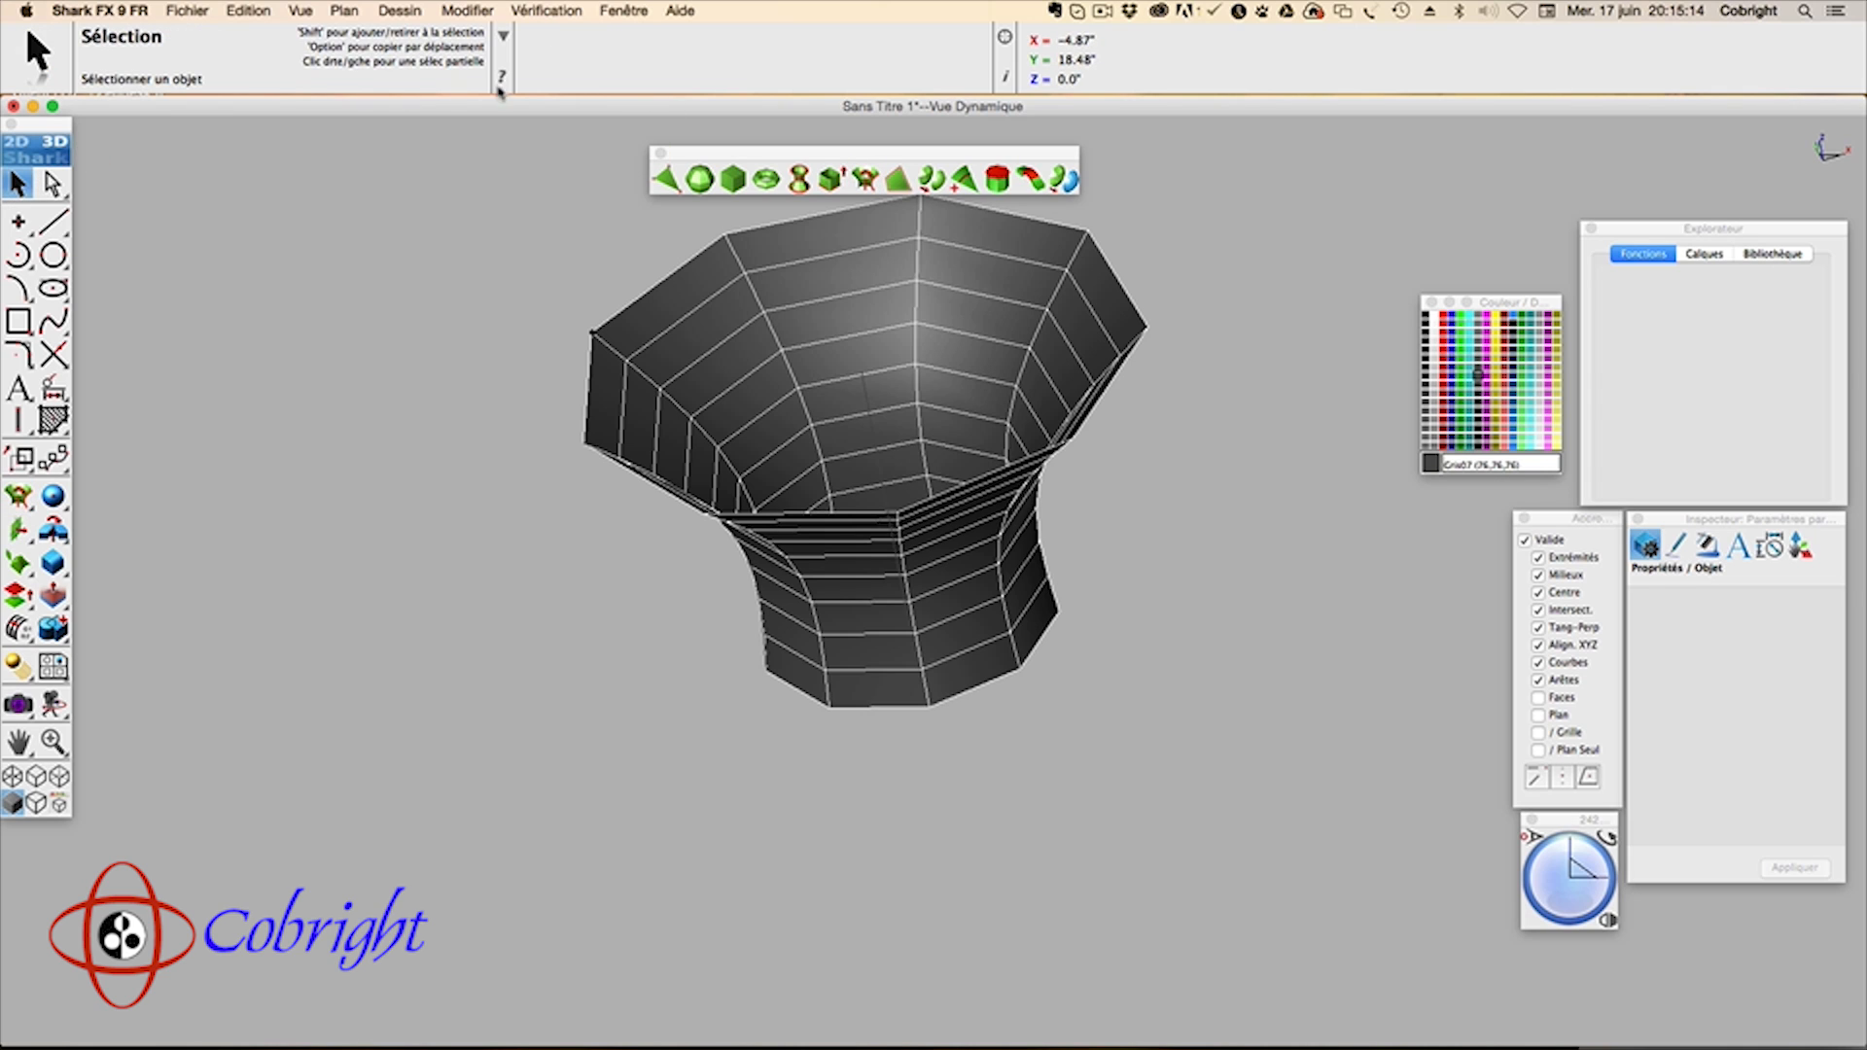
{"action": "left_click", "coordinate": [761, 282]}
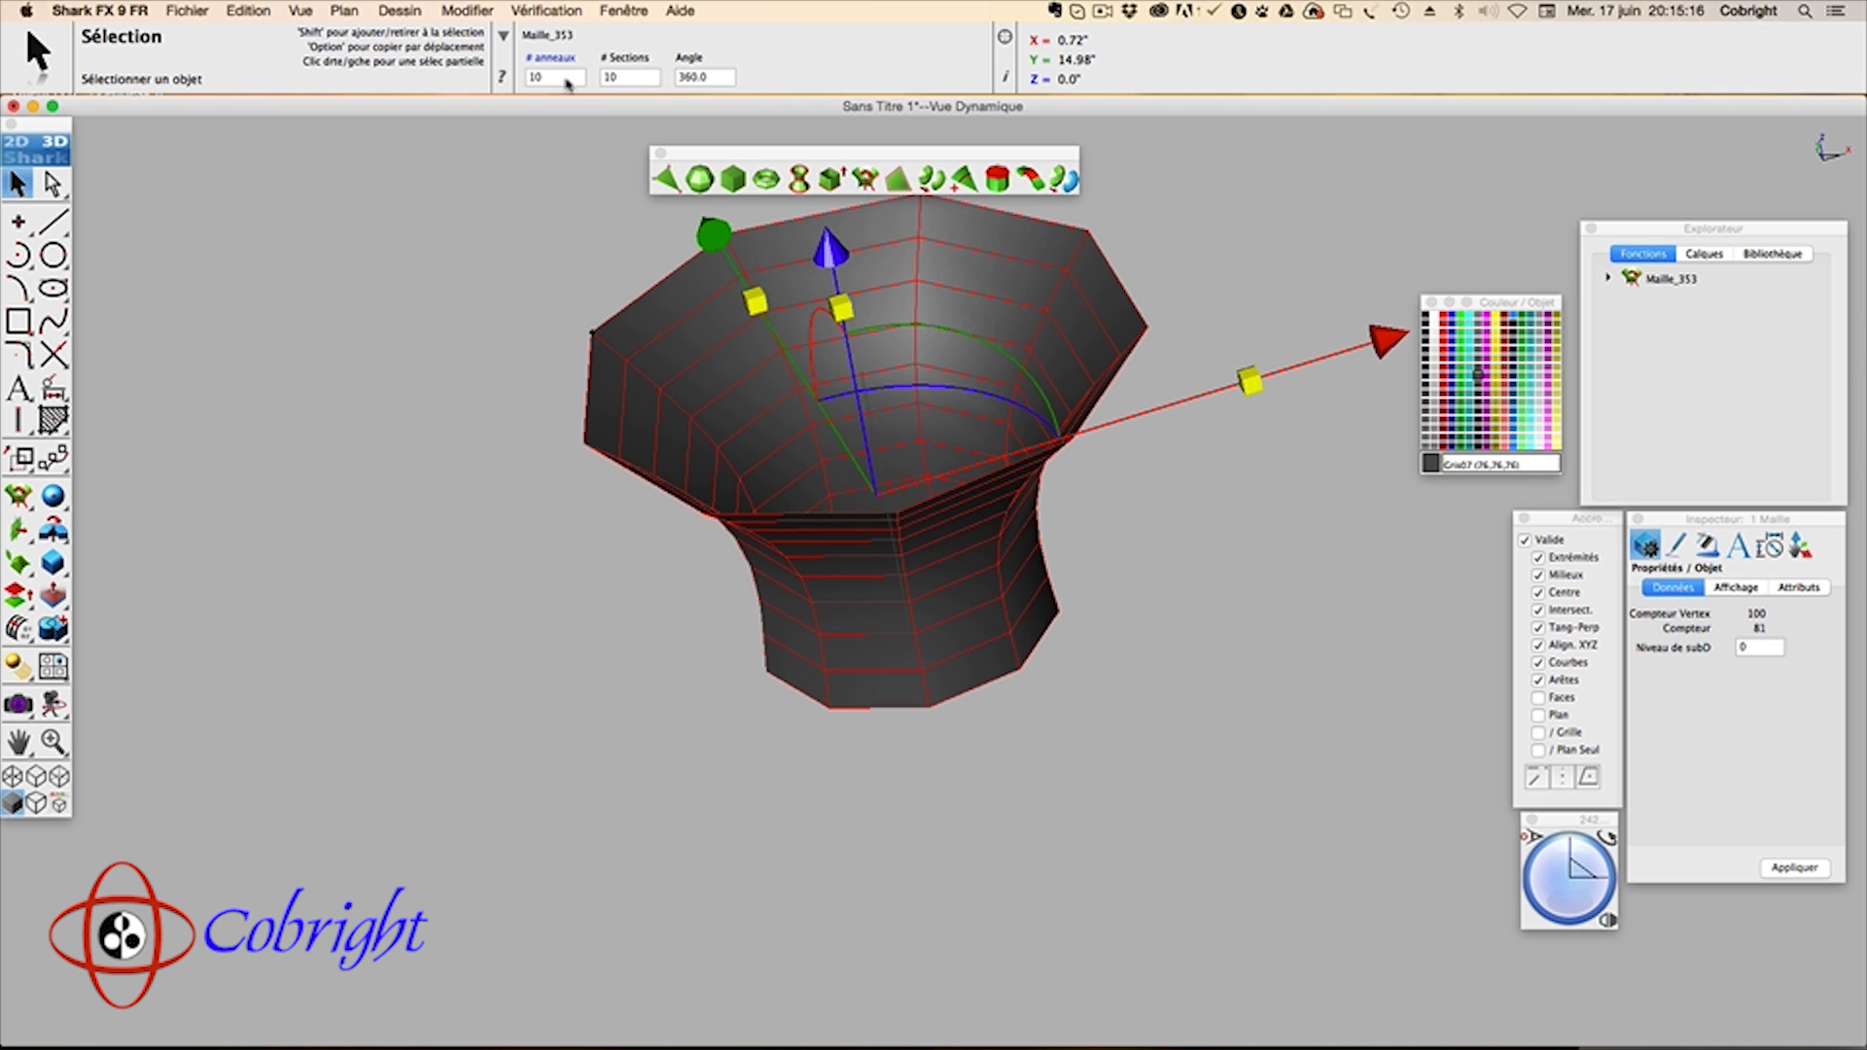
{"action": "left_click_drag", "start_coordinate": [567, 79], "coordinate": [488, 83]}
{"action": "key", "text": "Tab"}
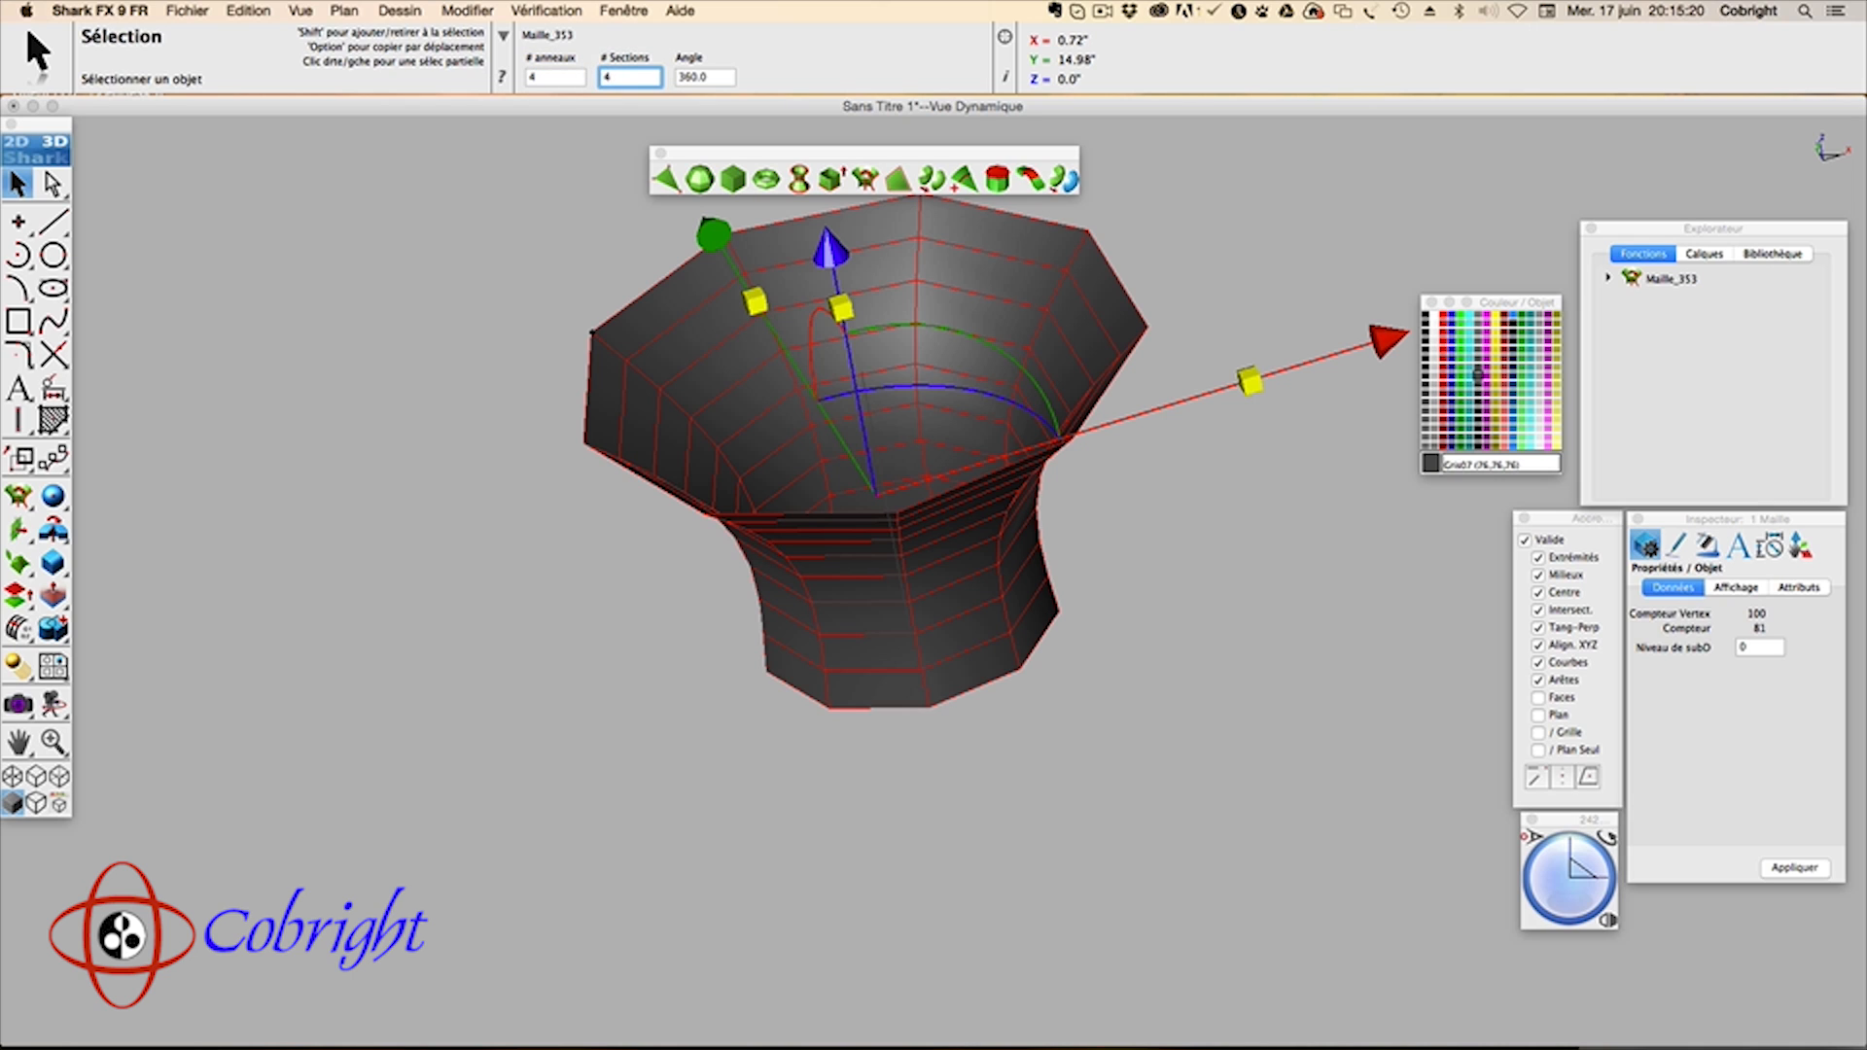
{"action": "key", "text": "Return"}
{"action": "left_click", "coordinate": [1047, 570]}
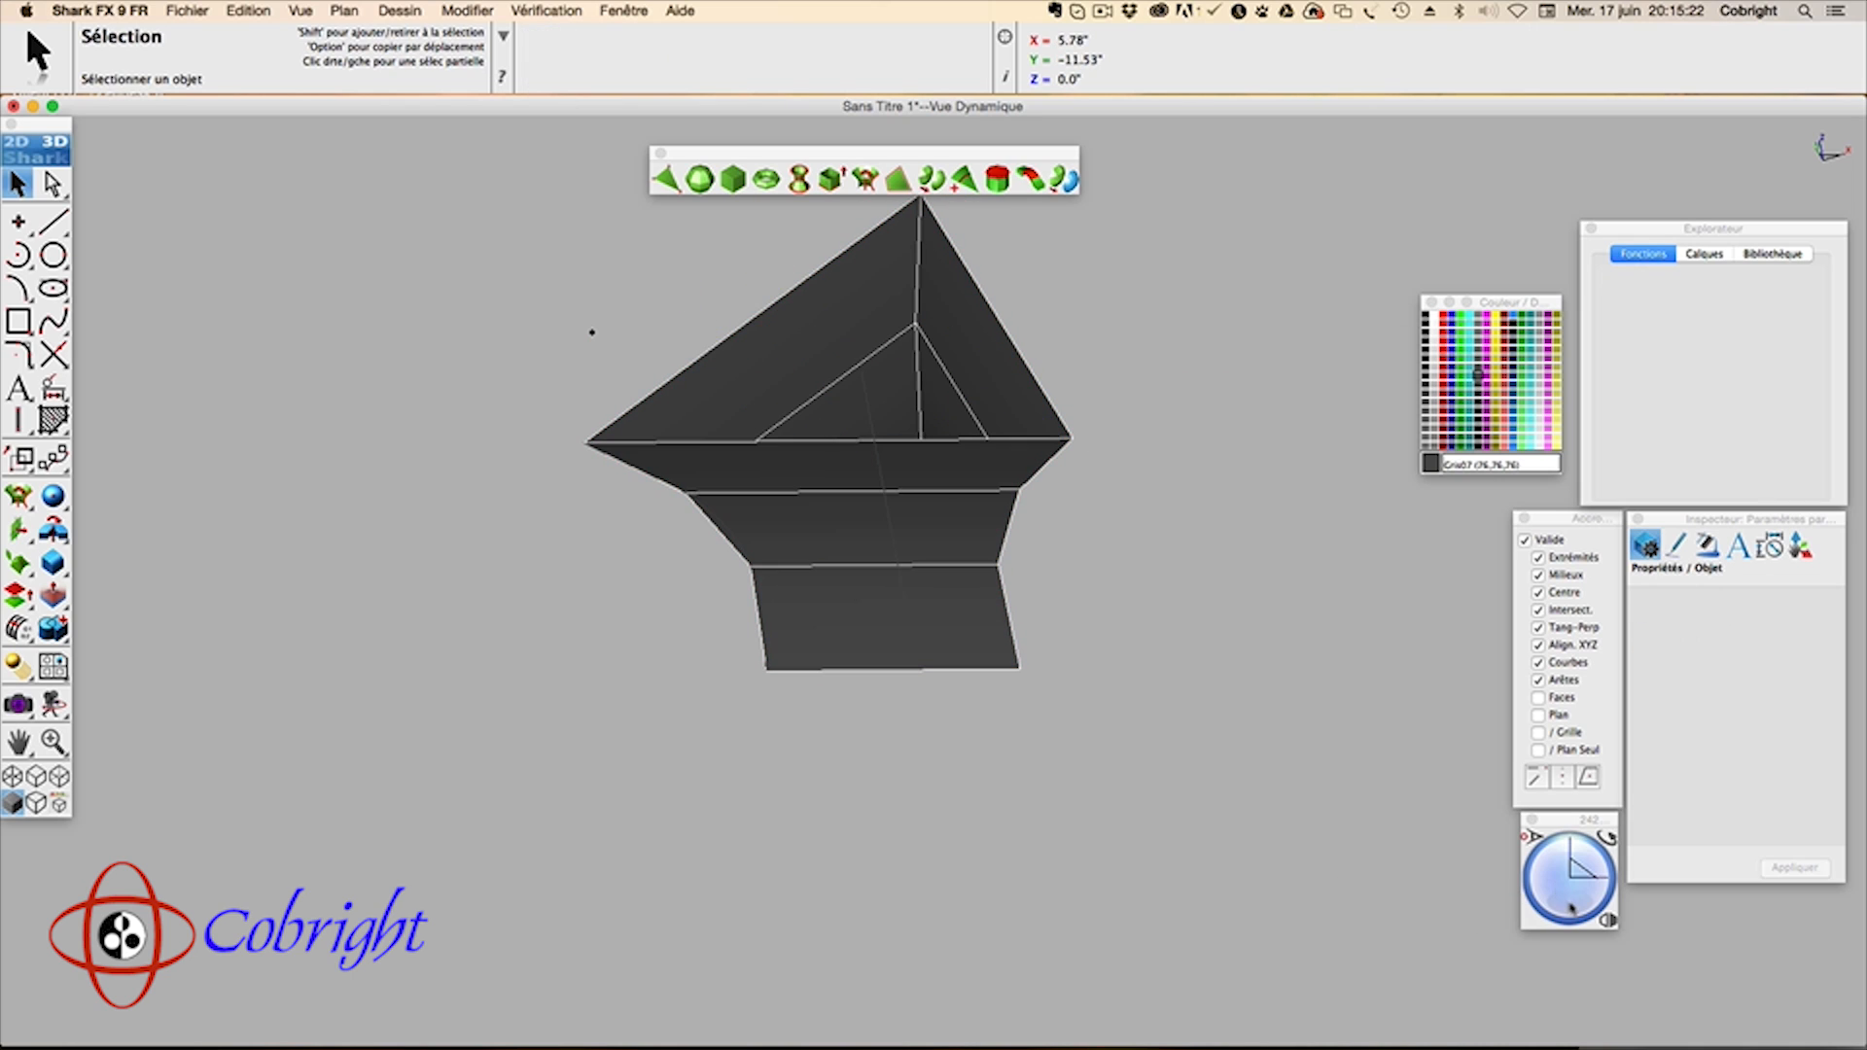
{"action": "mouse_move", "coordinate": [1573, 896]}
{"action": "left_mouse_down"}
{"action": "mouse_move", "coordinate": [1568, 866]}
{"action": "mouse_move", "coordinate": [1582, 916]}
{"action": "mouse_move", "coordinate": [1577, 871]}
{"action": "left_mouse_up"}
Step: Set the revolved mesh to 10 rings and 10 sections
{"action": "left_click", "coordinate": [968, 566]}
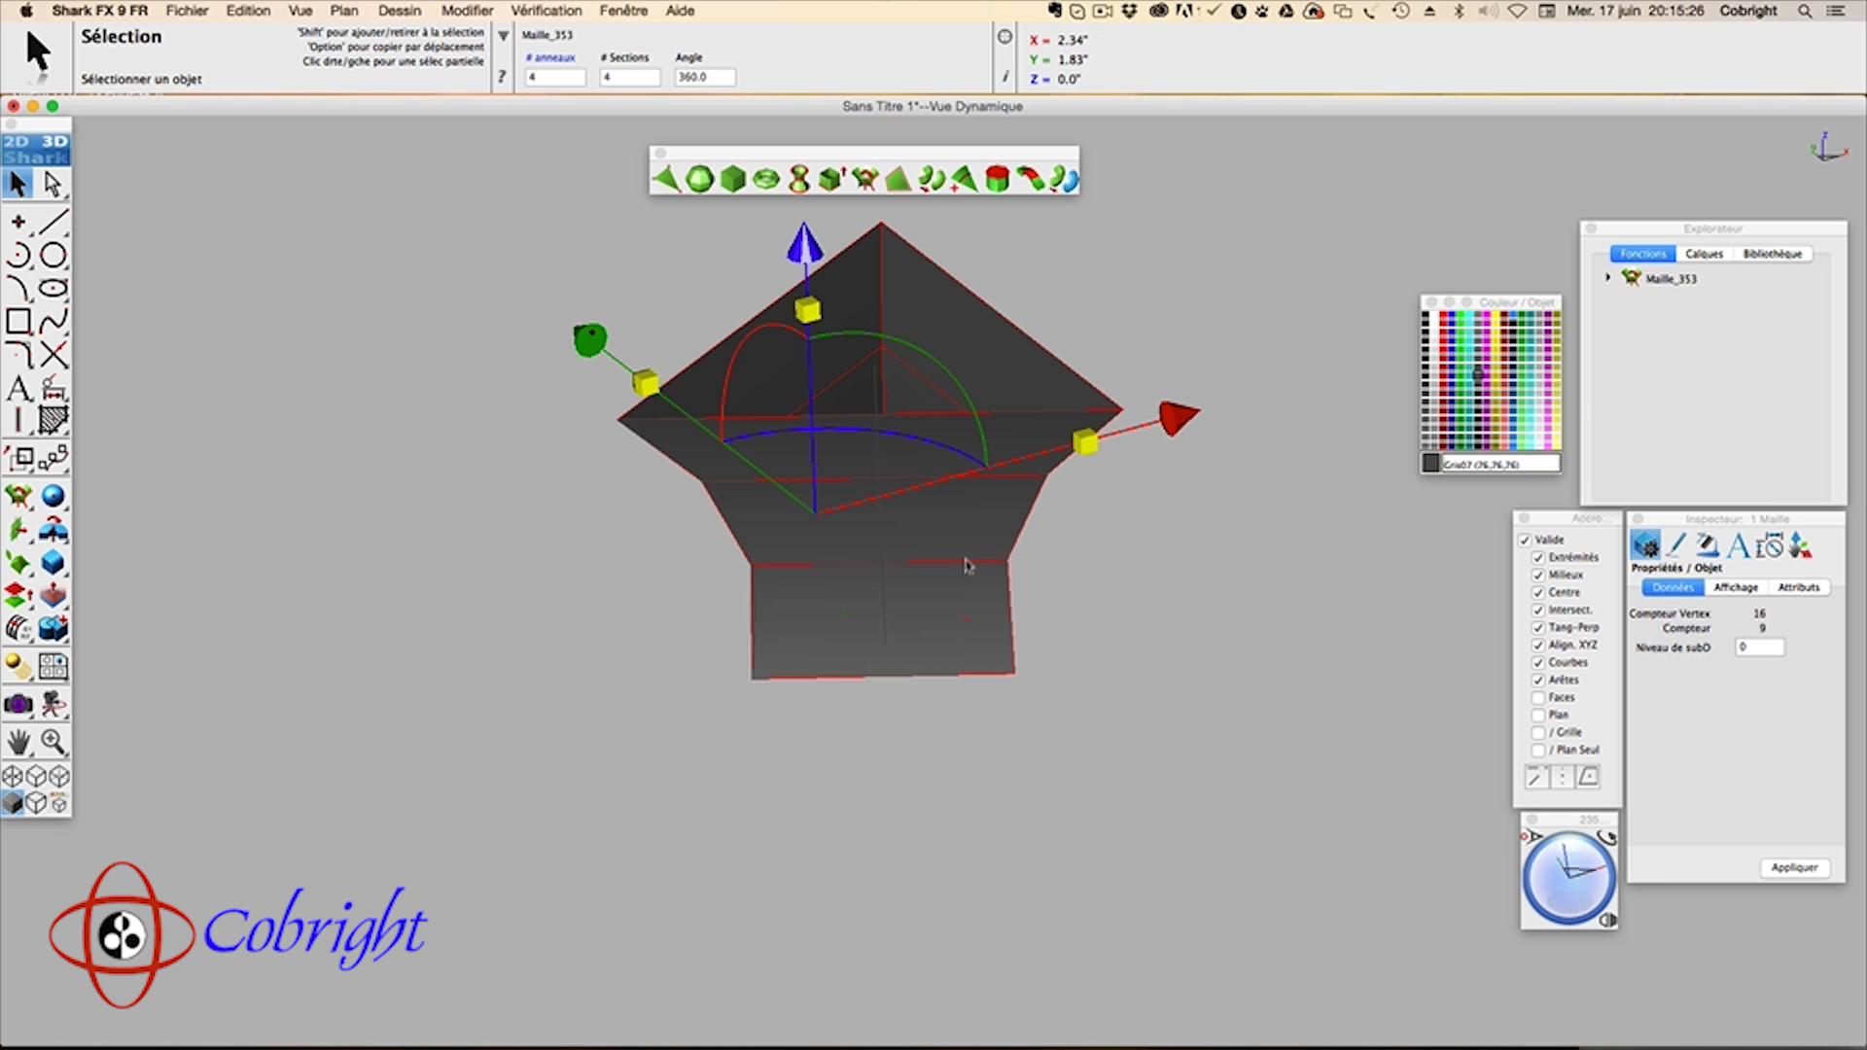
{"action": "left_click", "coordinate": [565, 78]}
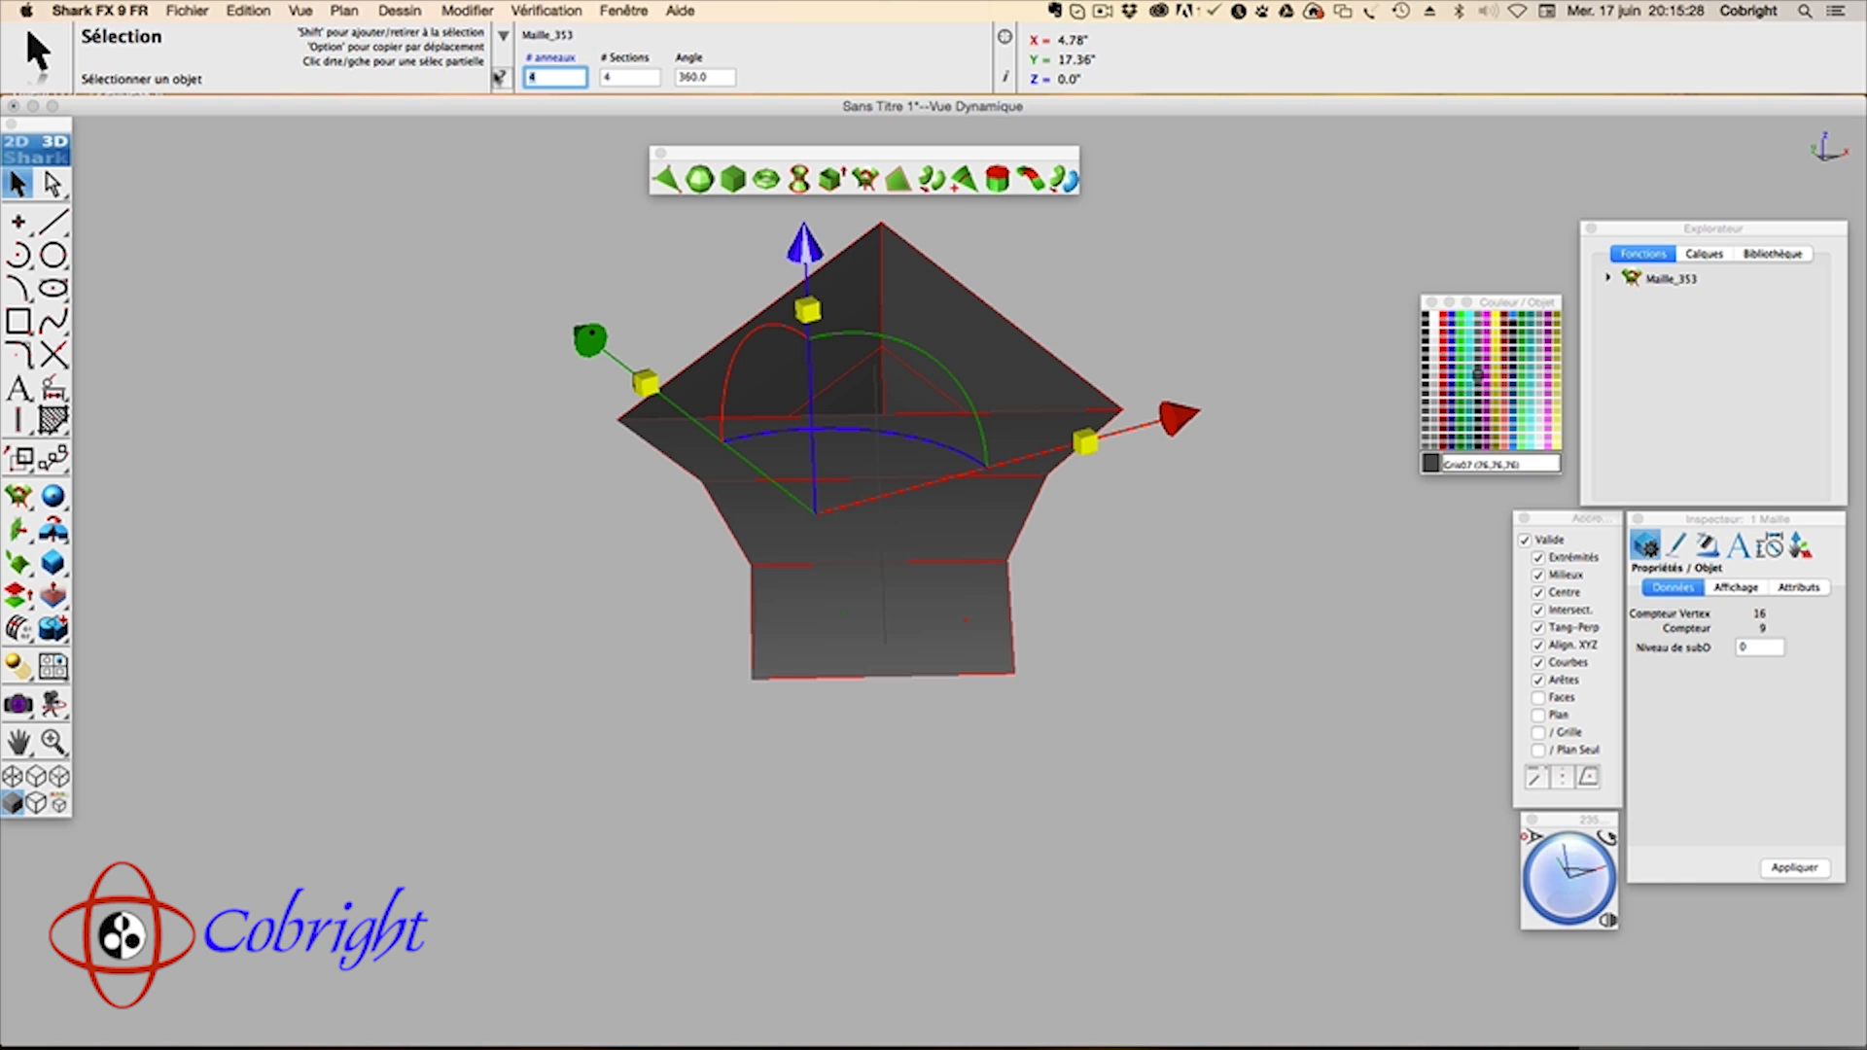
{"action": "key", "text": "Tab"}
{"action": "type", "text": "10"}
{"action": "key", "text": "Return"}
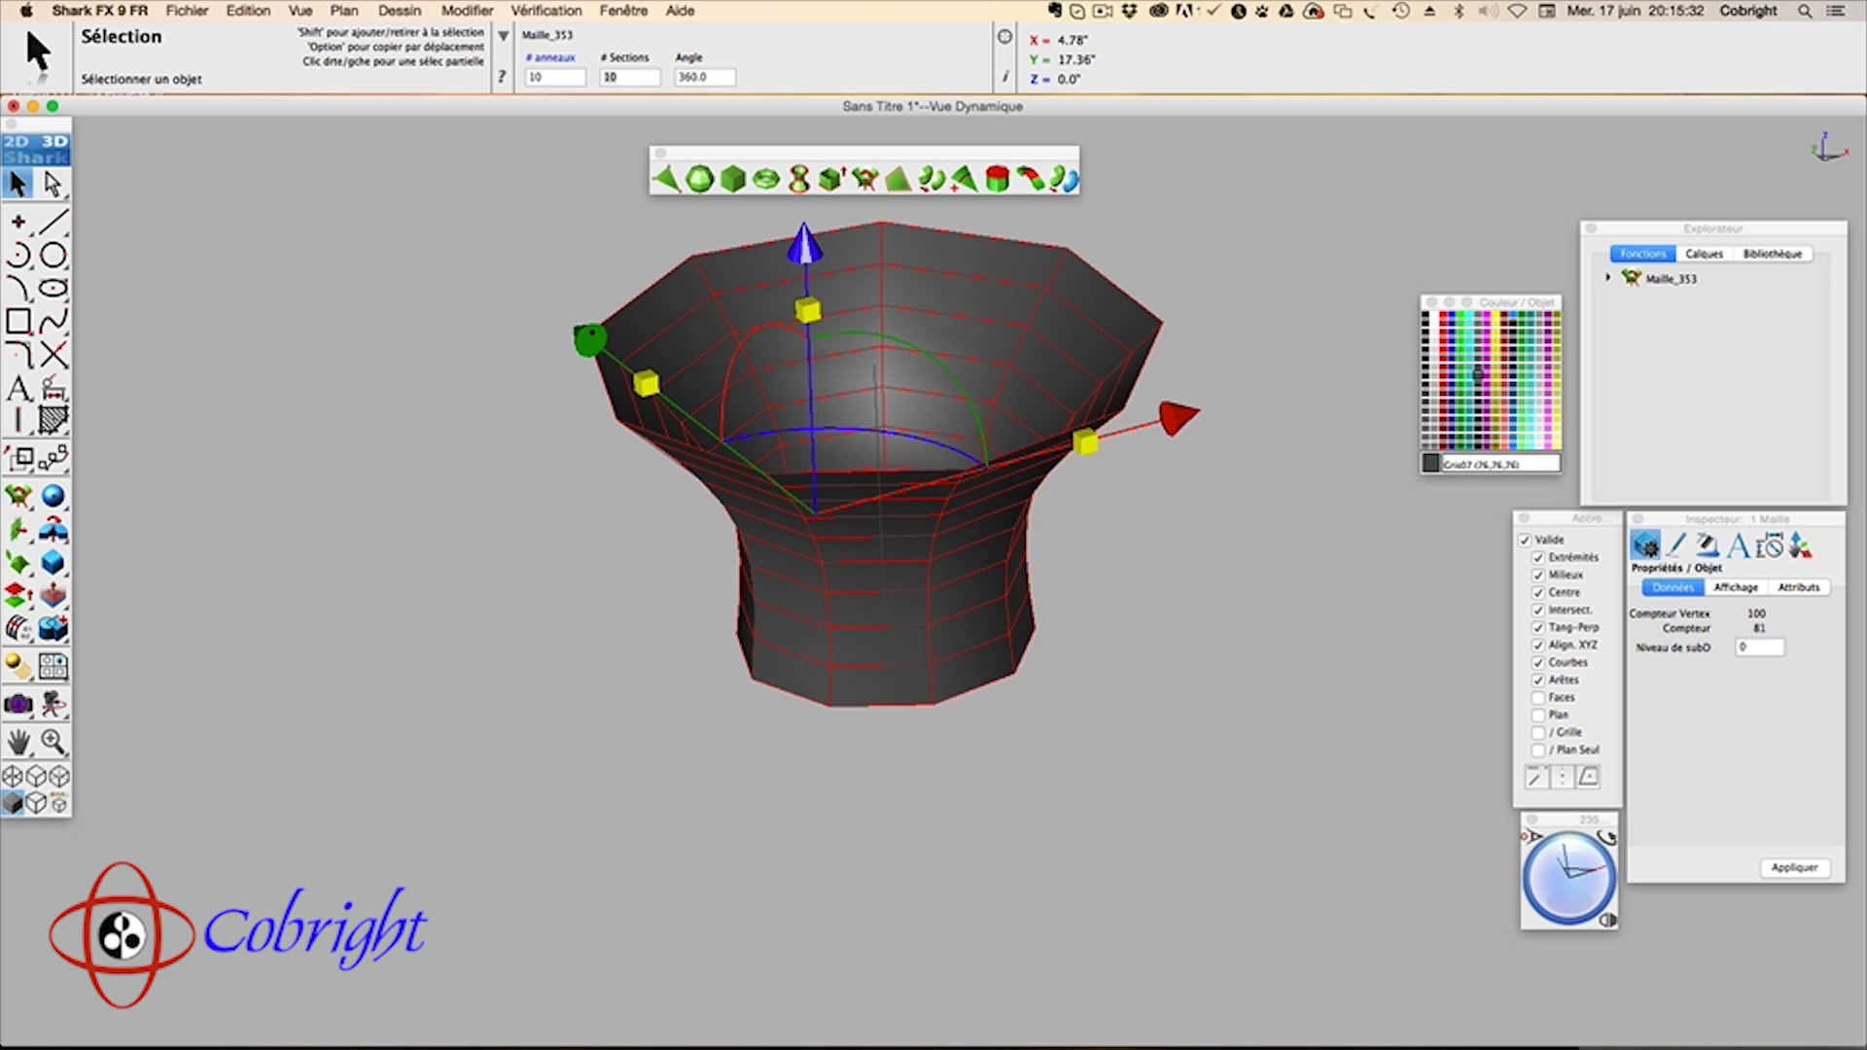
Step: Smooth the revolved mesh with Catmull-Clark Subdivision up to subdivision level 3
{"action": "left_click", "coordinate": [930, 178]}
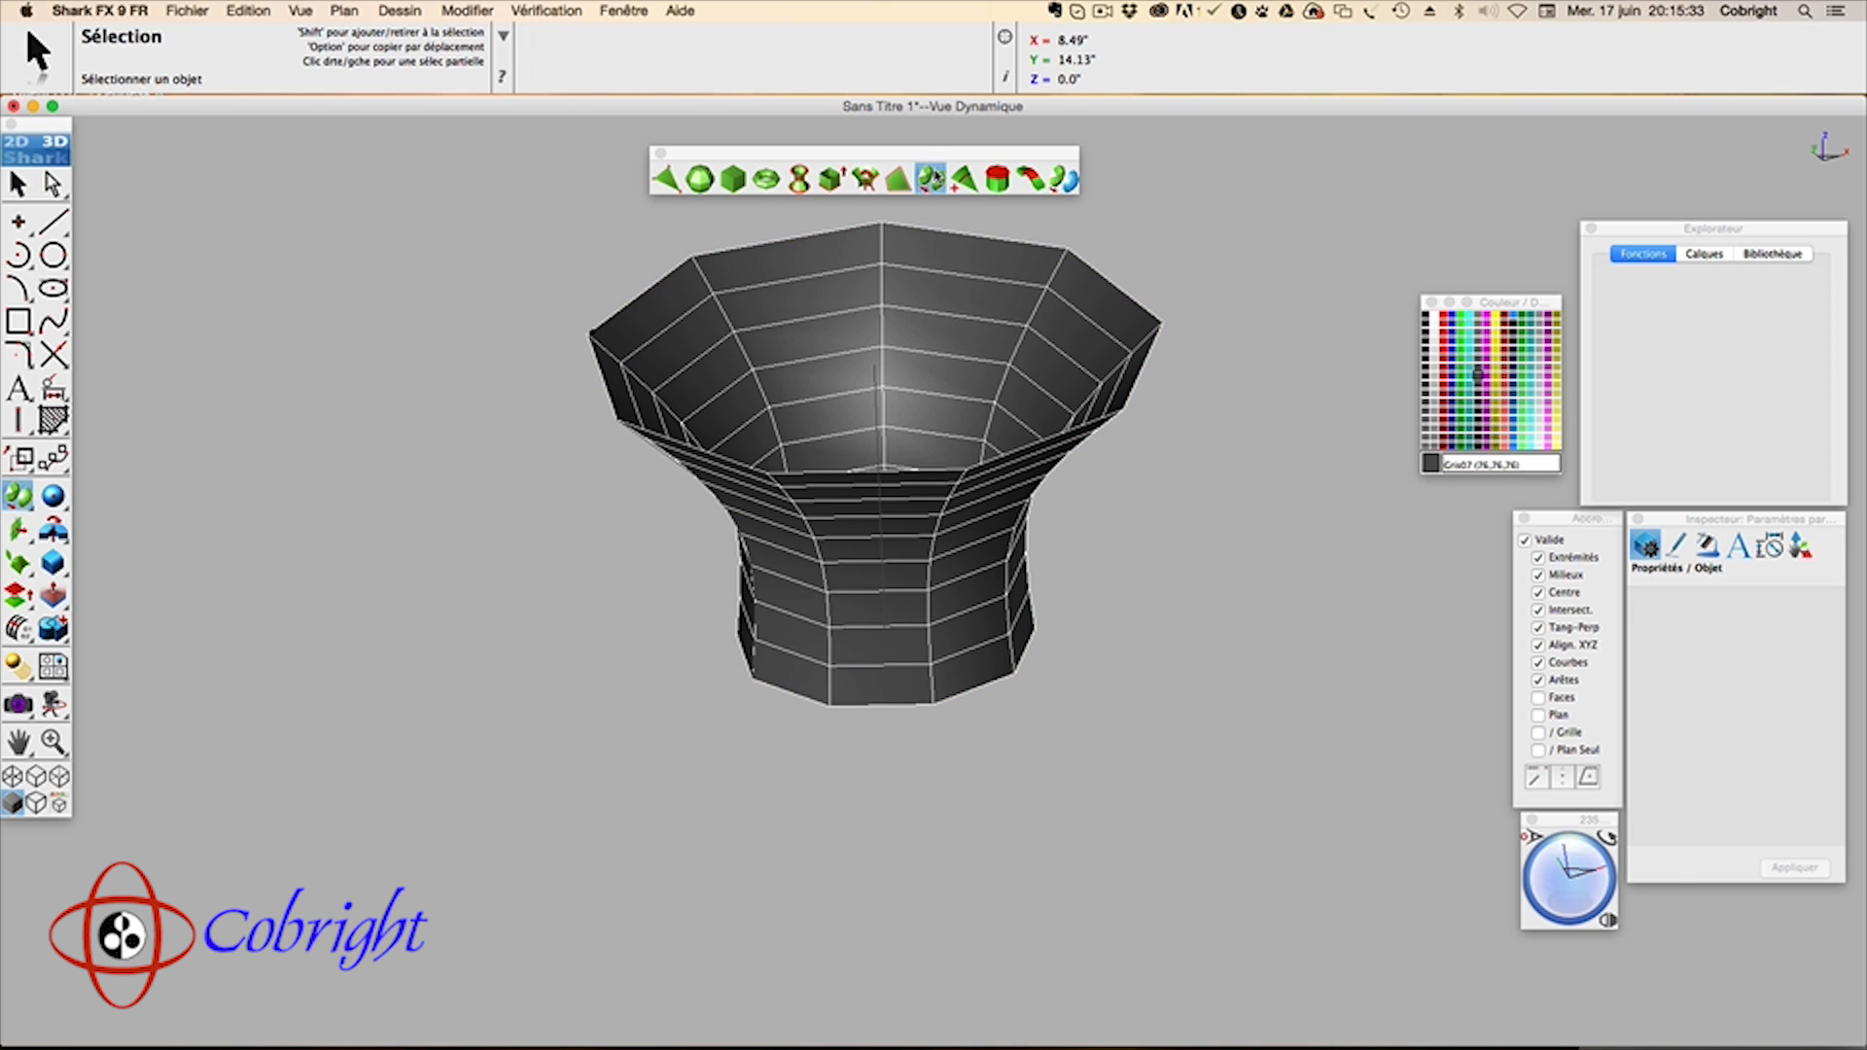
{"action": "left_click", "coordinate": [914, 290]}
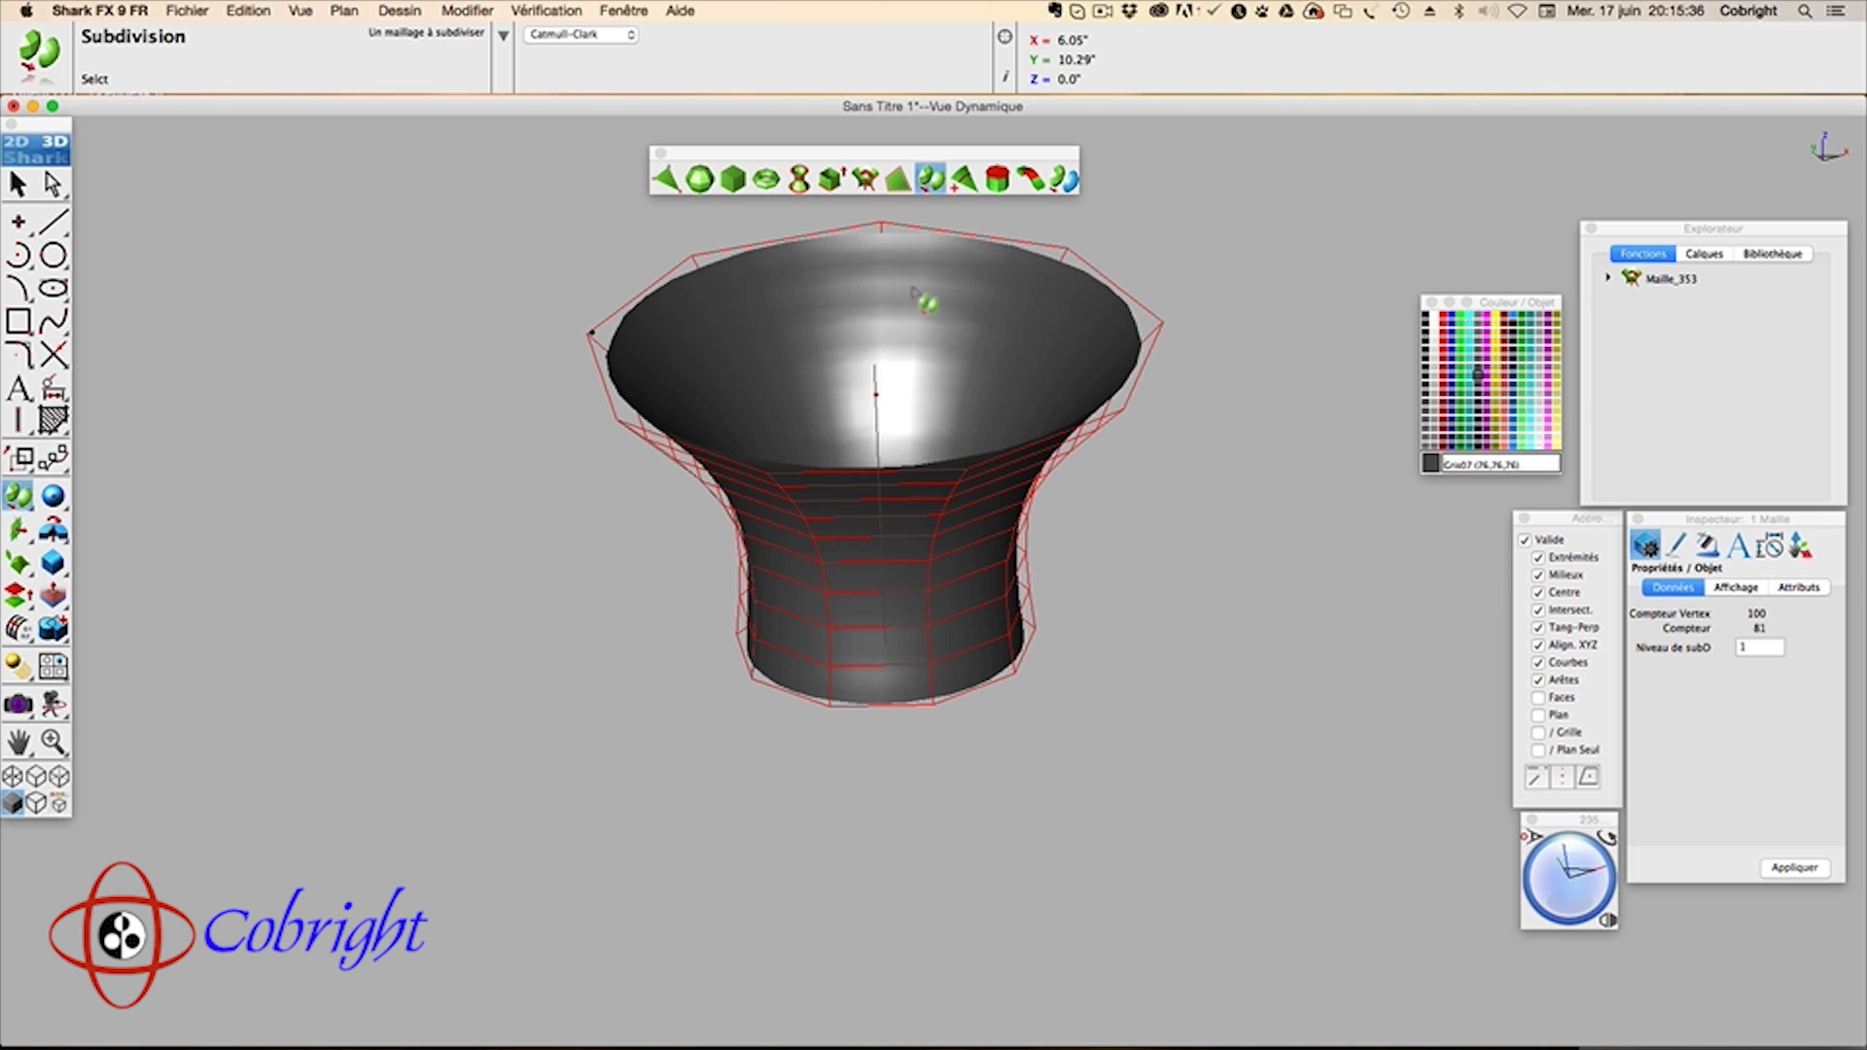
{"action": "left_click", "coordinate": [912, 289]}
Step: Pull one face at the smoothed mesh's waist outward along its normal by about 0.70"
{"action": "left_click_drag", "start_coordinate": [1592, 924], "coordinate": [1534, 895]}
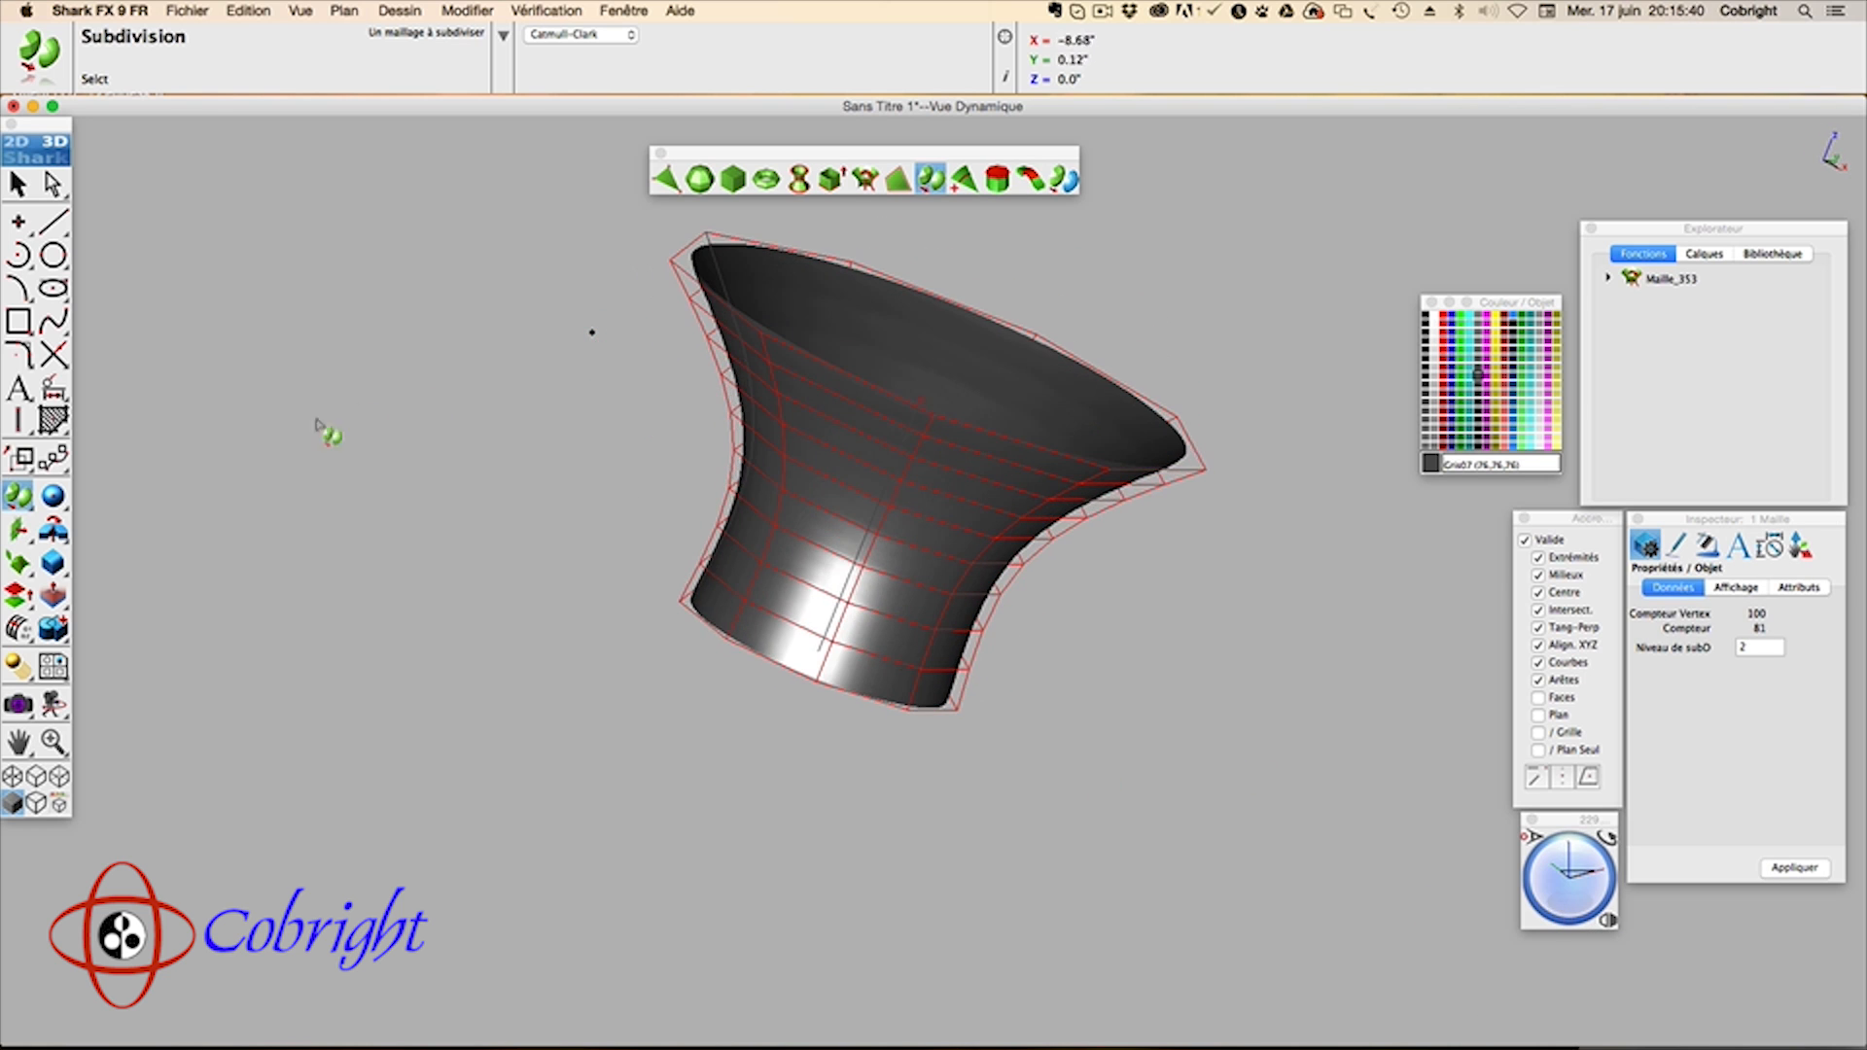
{"action": "left_click", "coordinate": [52, 184]}
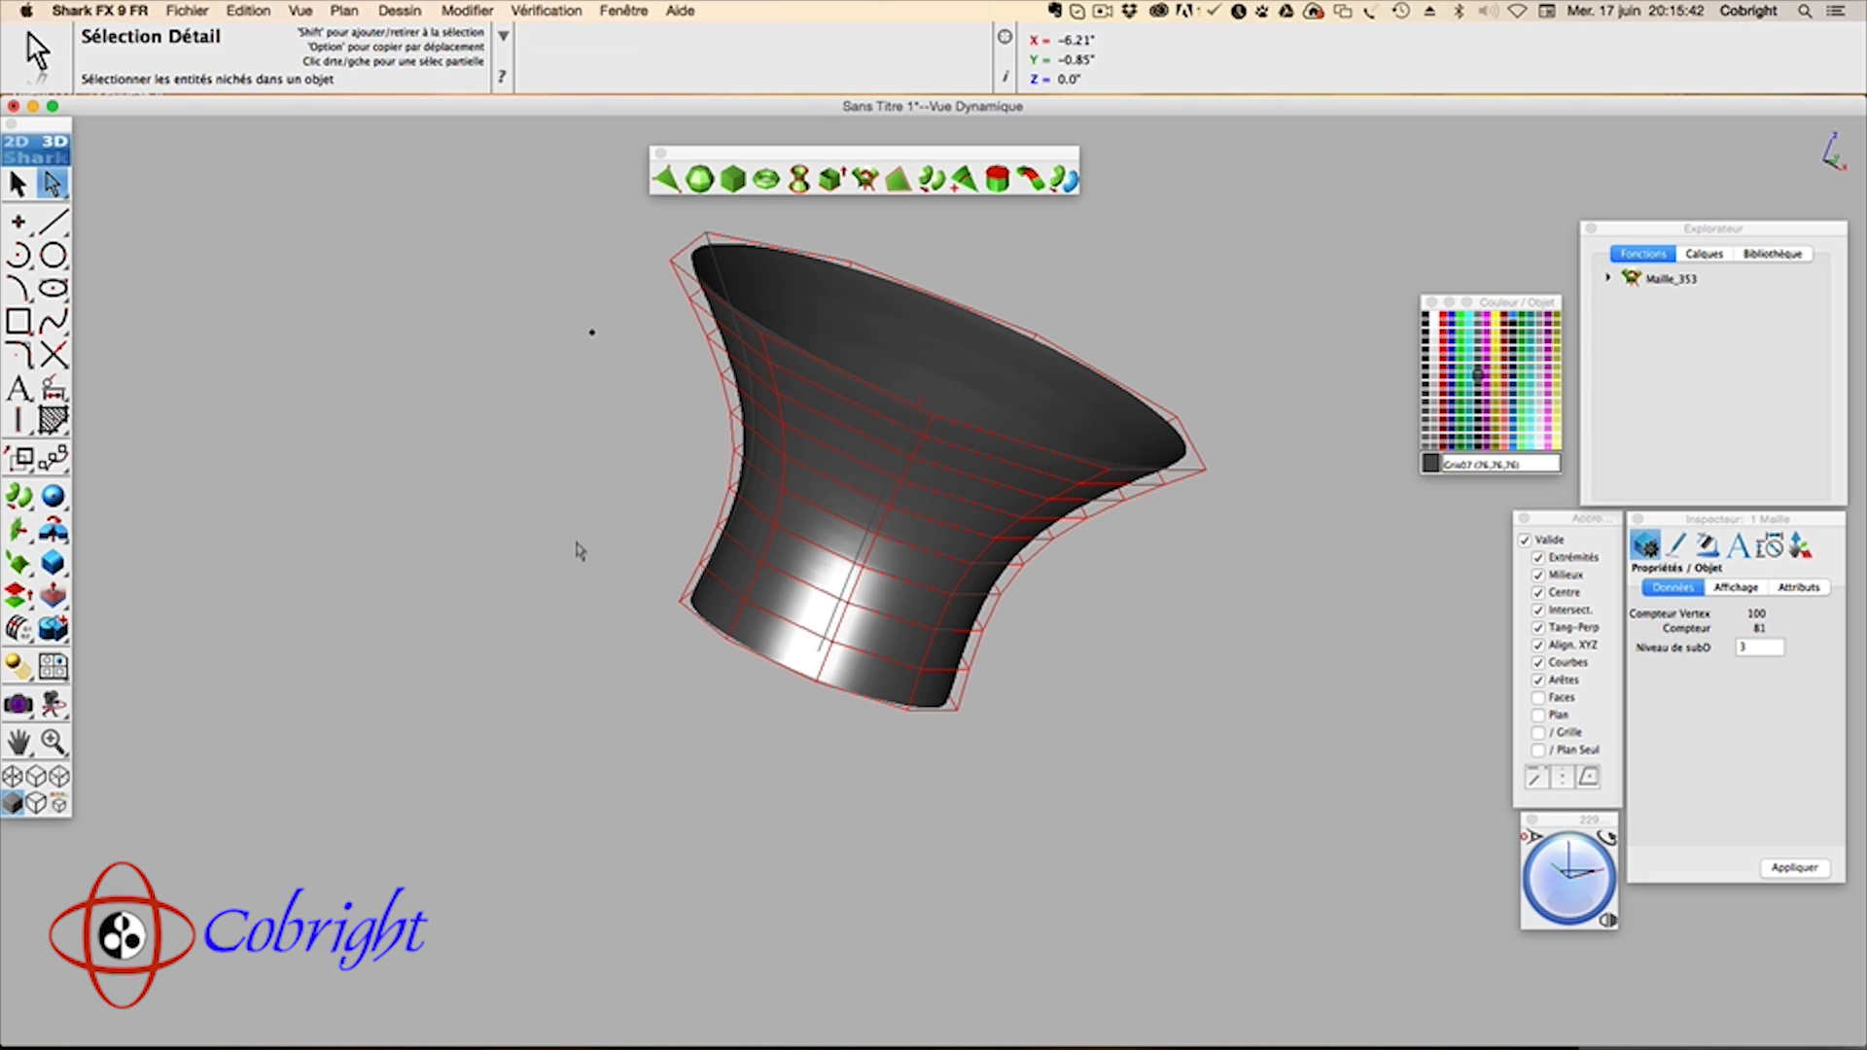
{"action": "left_click", "coordinate": [820, 510]}
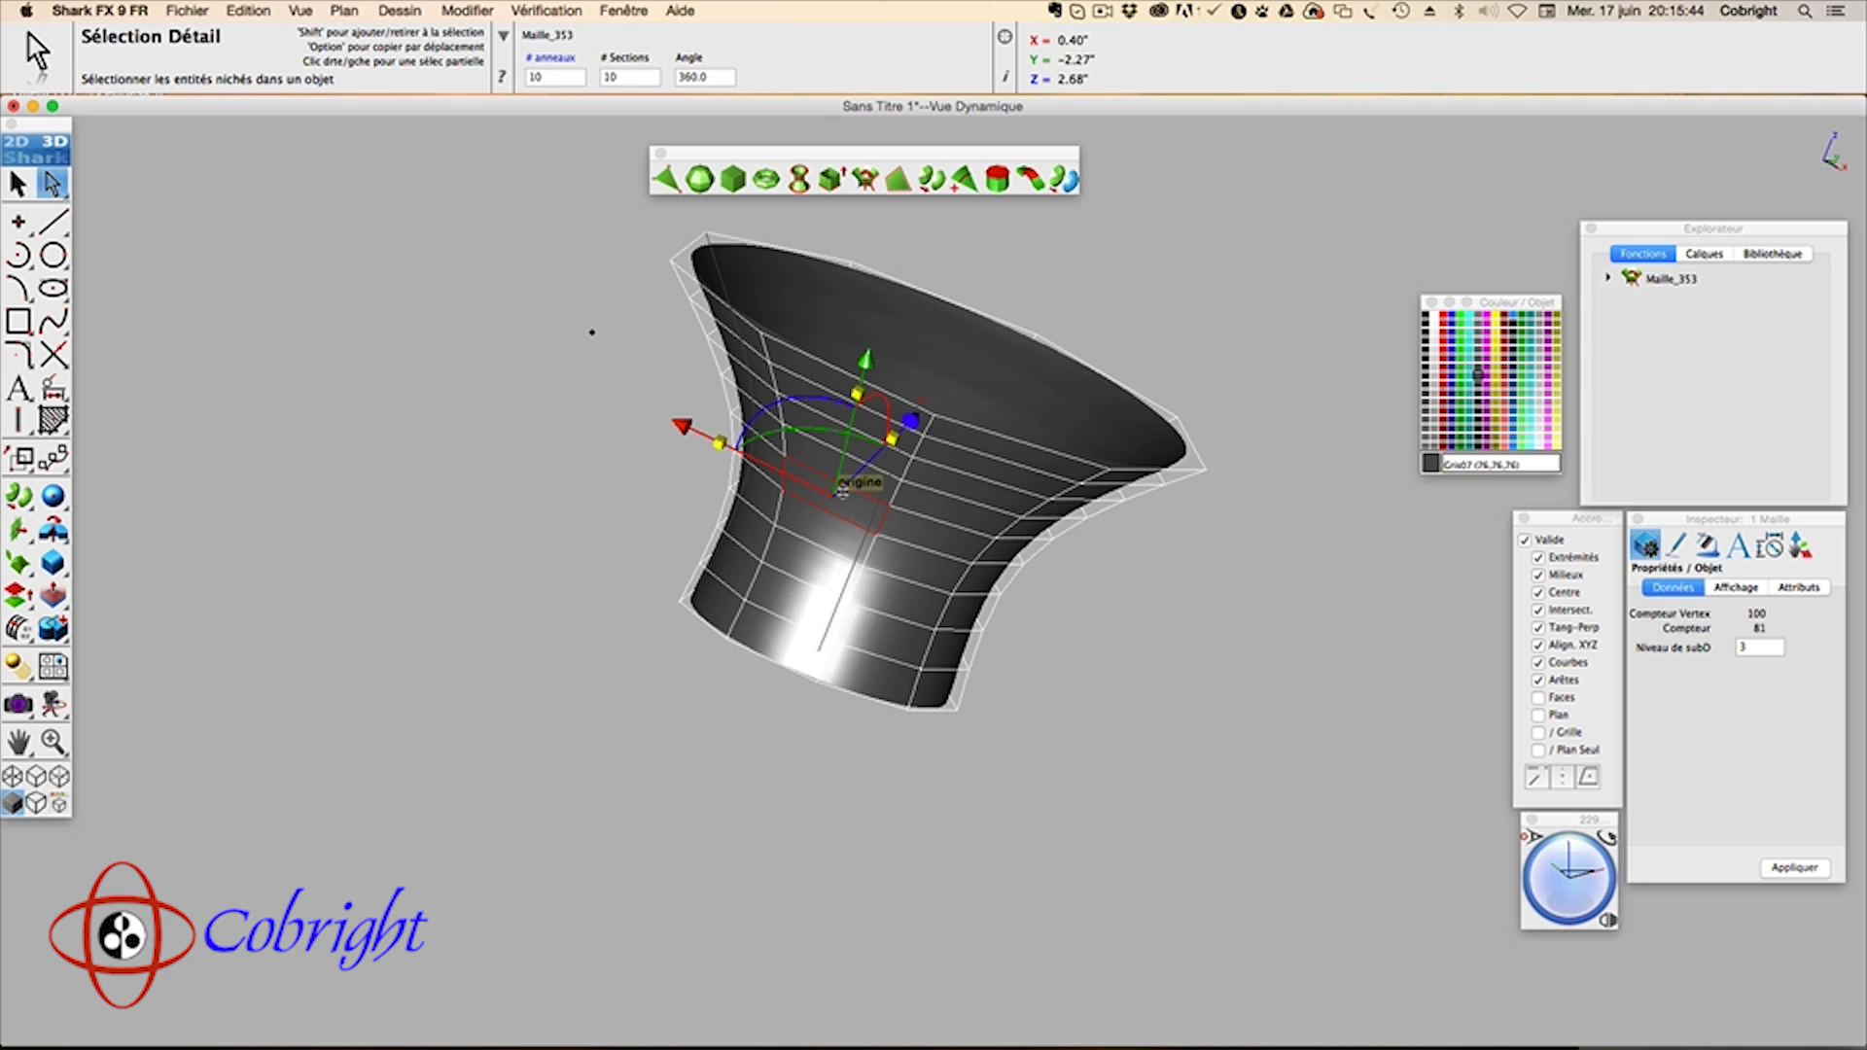
{"action": "left_click_drag", "start_coordinate": [910, 427], "coordinate": [891, 450]}
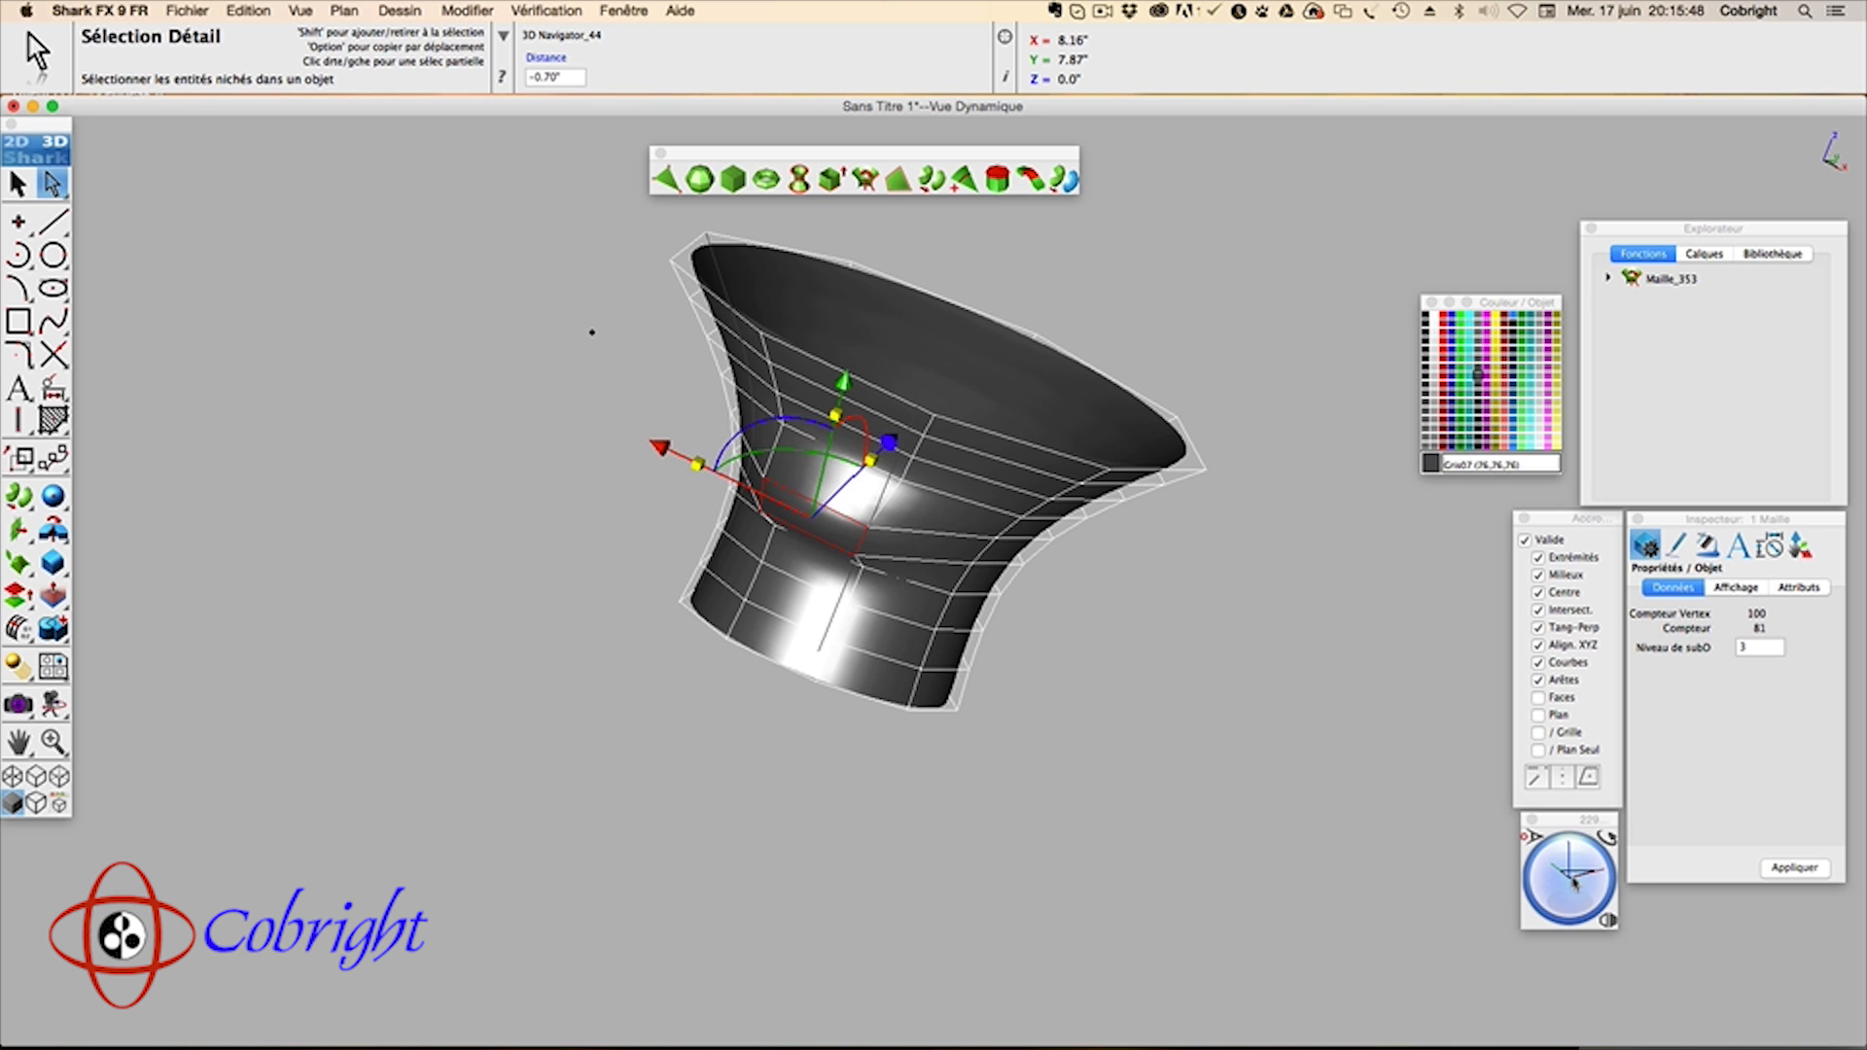
Step: Pull a second face, farther around the mesh's waist, outward along its normal to form another bulge
{"action": "left_click_drag", "start_coordinate": [1576, 880], "coordinate": [1543, 869]}
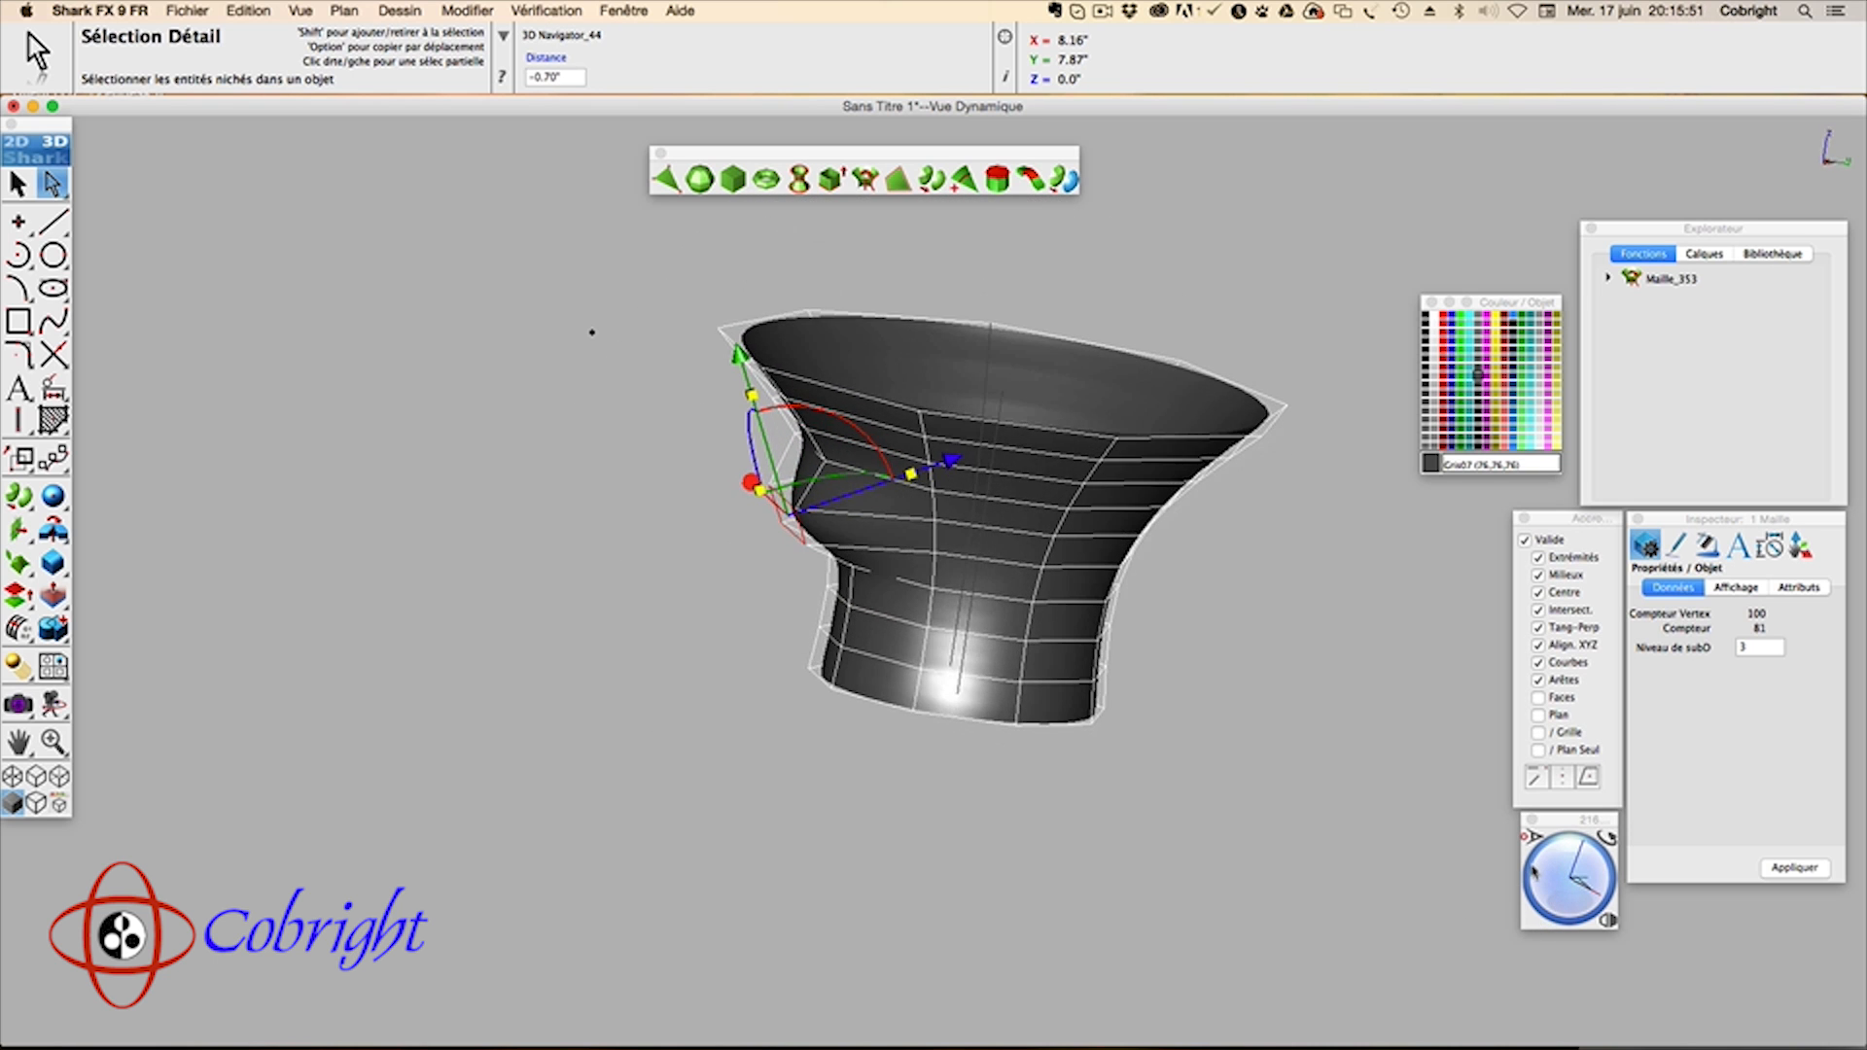
{"action": "left_click", "coordinate": [1100, 567]}
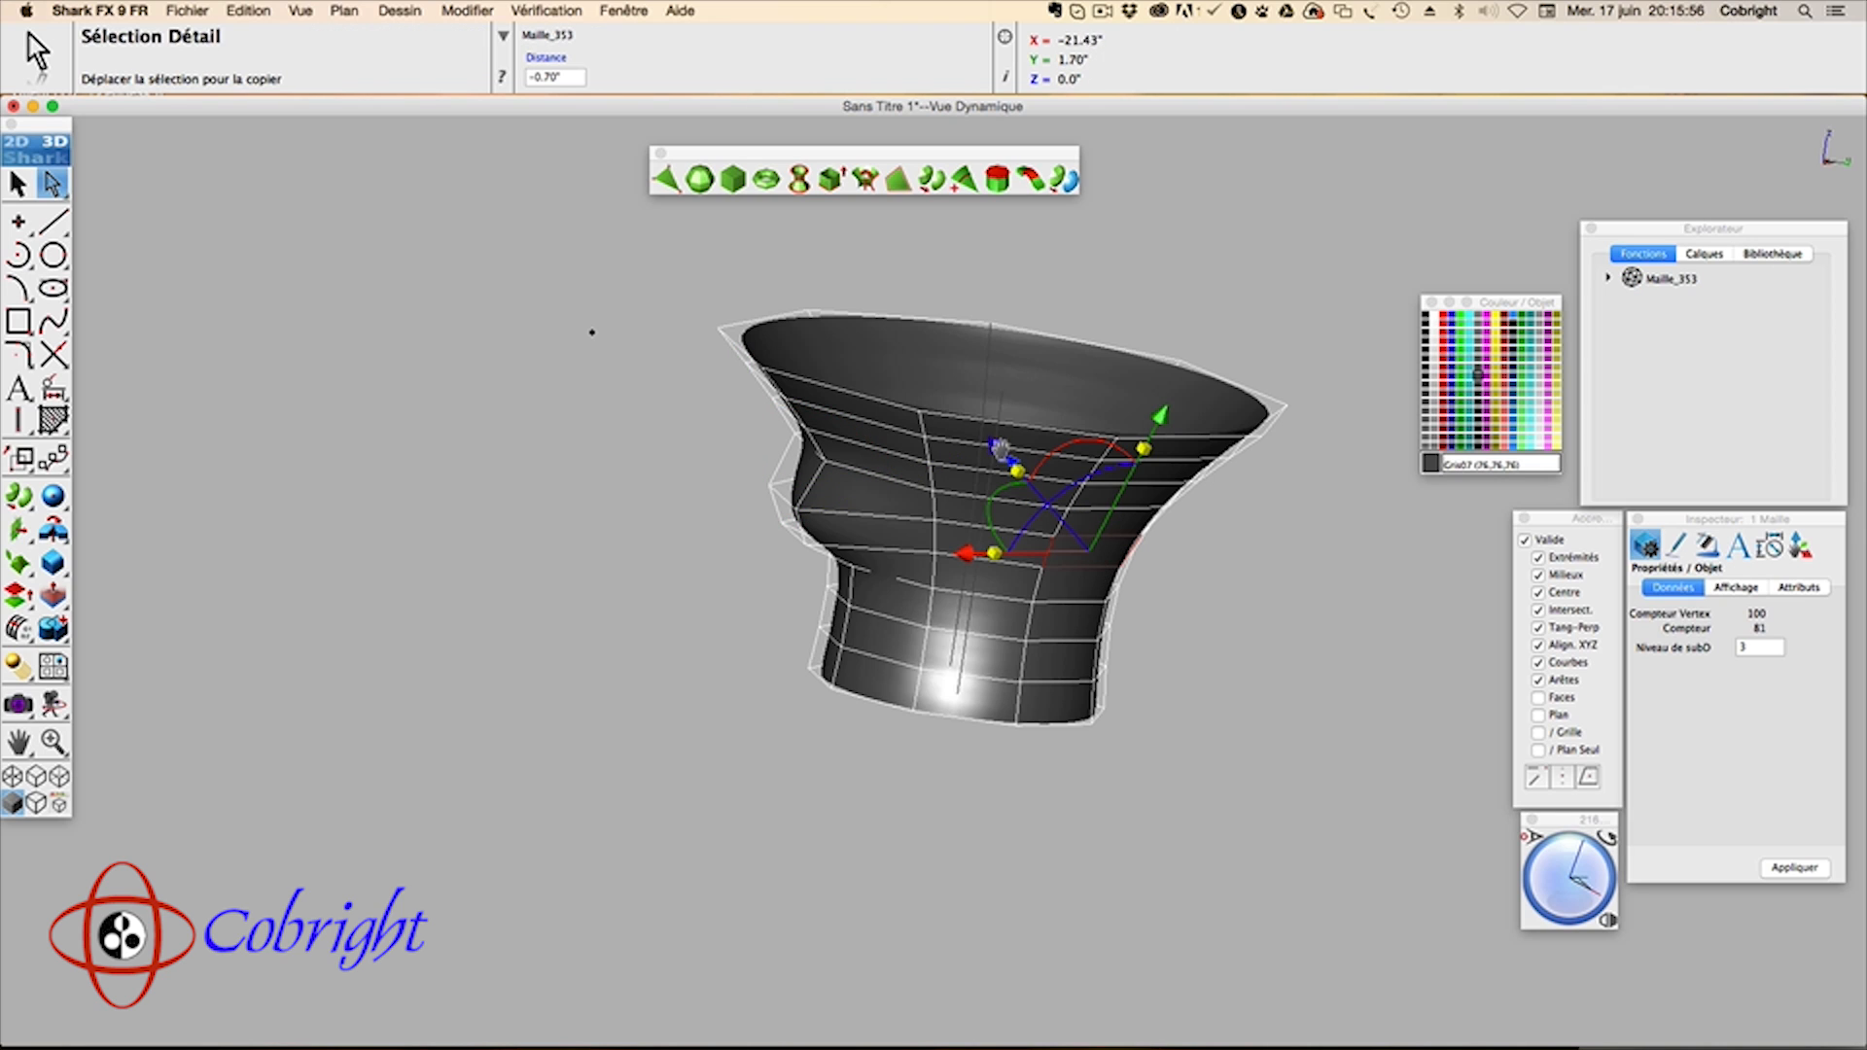
{"action": "left_click_drag", "start_coordinate": [1000, 450], "coordinate": [1025, 498]}
{"action": "mouse_move", "coordinate": [1562, 874]}
{"action": "left_mouse_down"}
{"action": "mouse_move", "coordinate": [1591, 904]}
{"action": "mouse_move", "coordinate": [1600, 877]}
{"action": "mouse_move", "coordinate": [1550, 890]}
{"action": "left_mouse_up"}
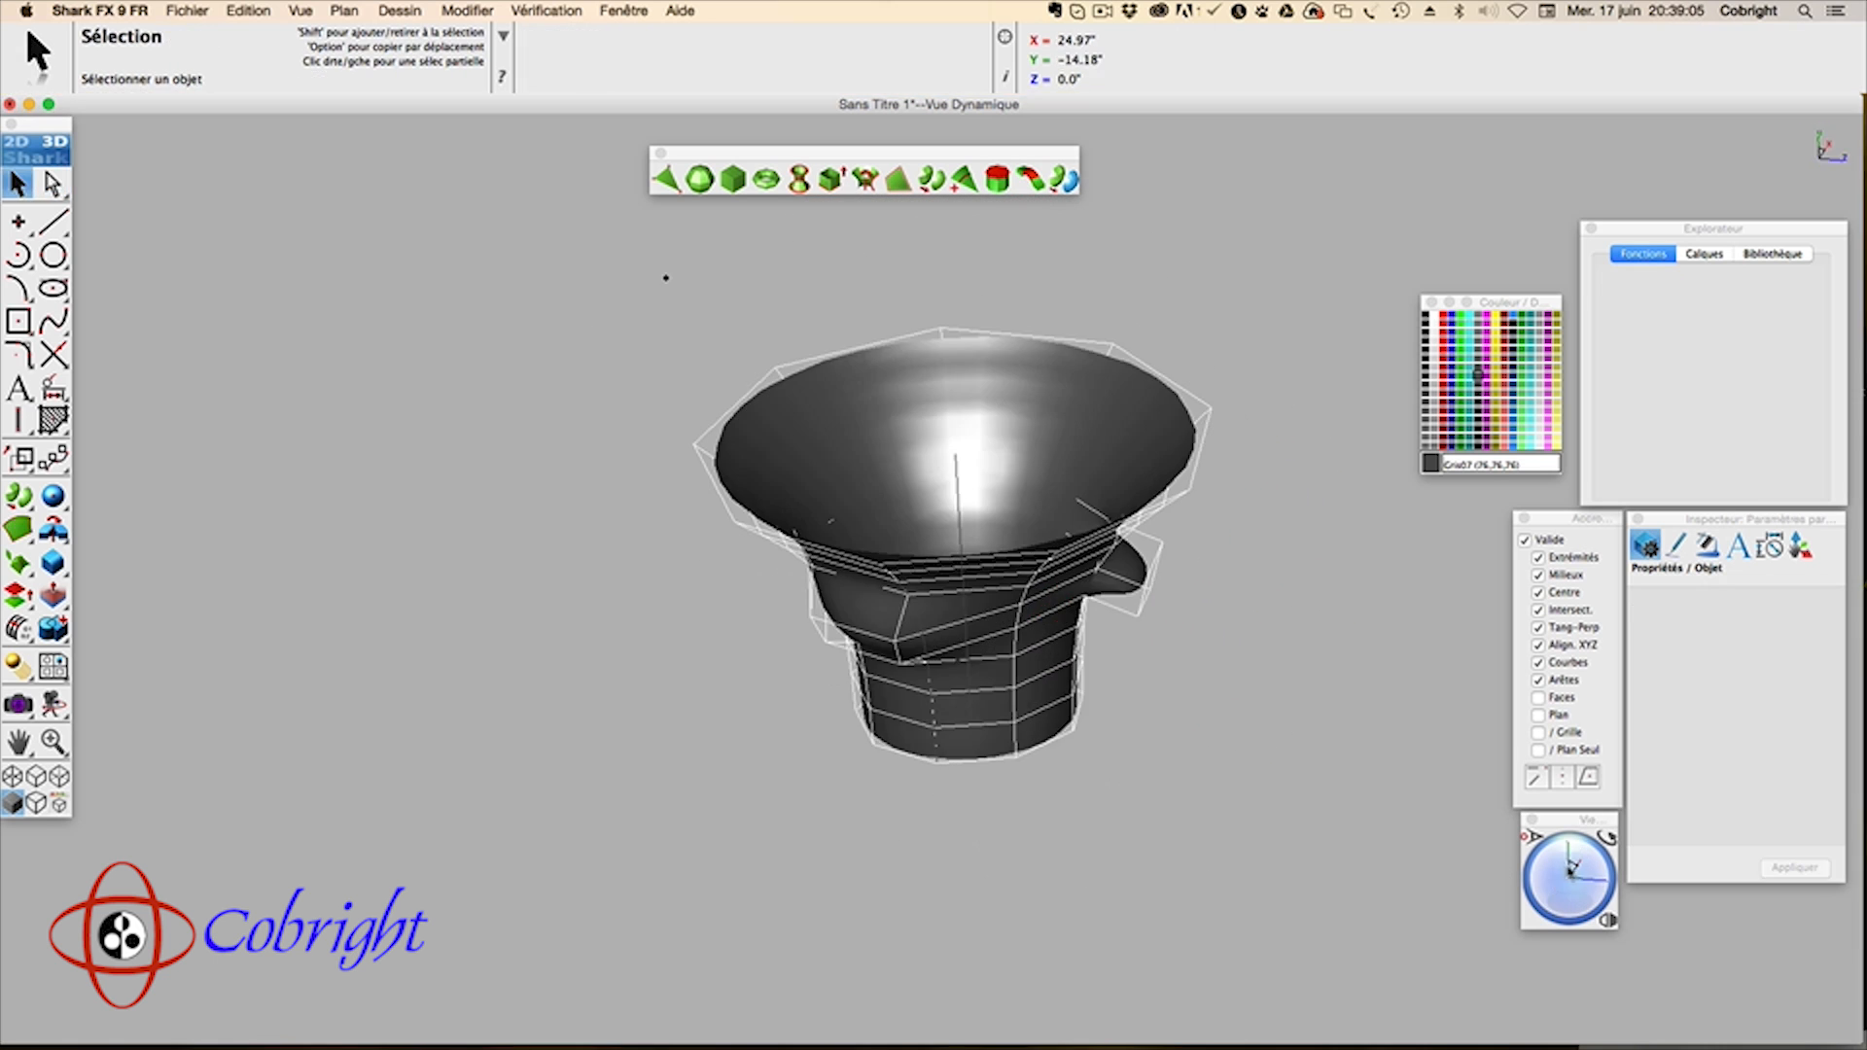
{"action": "left_click_drag", "start_coordinate": [1570, 869], "coordinate": [1572, 869]}
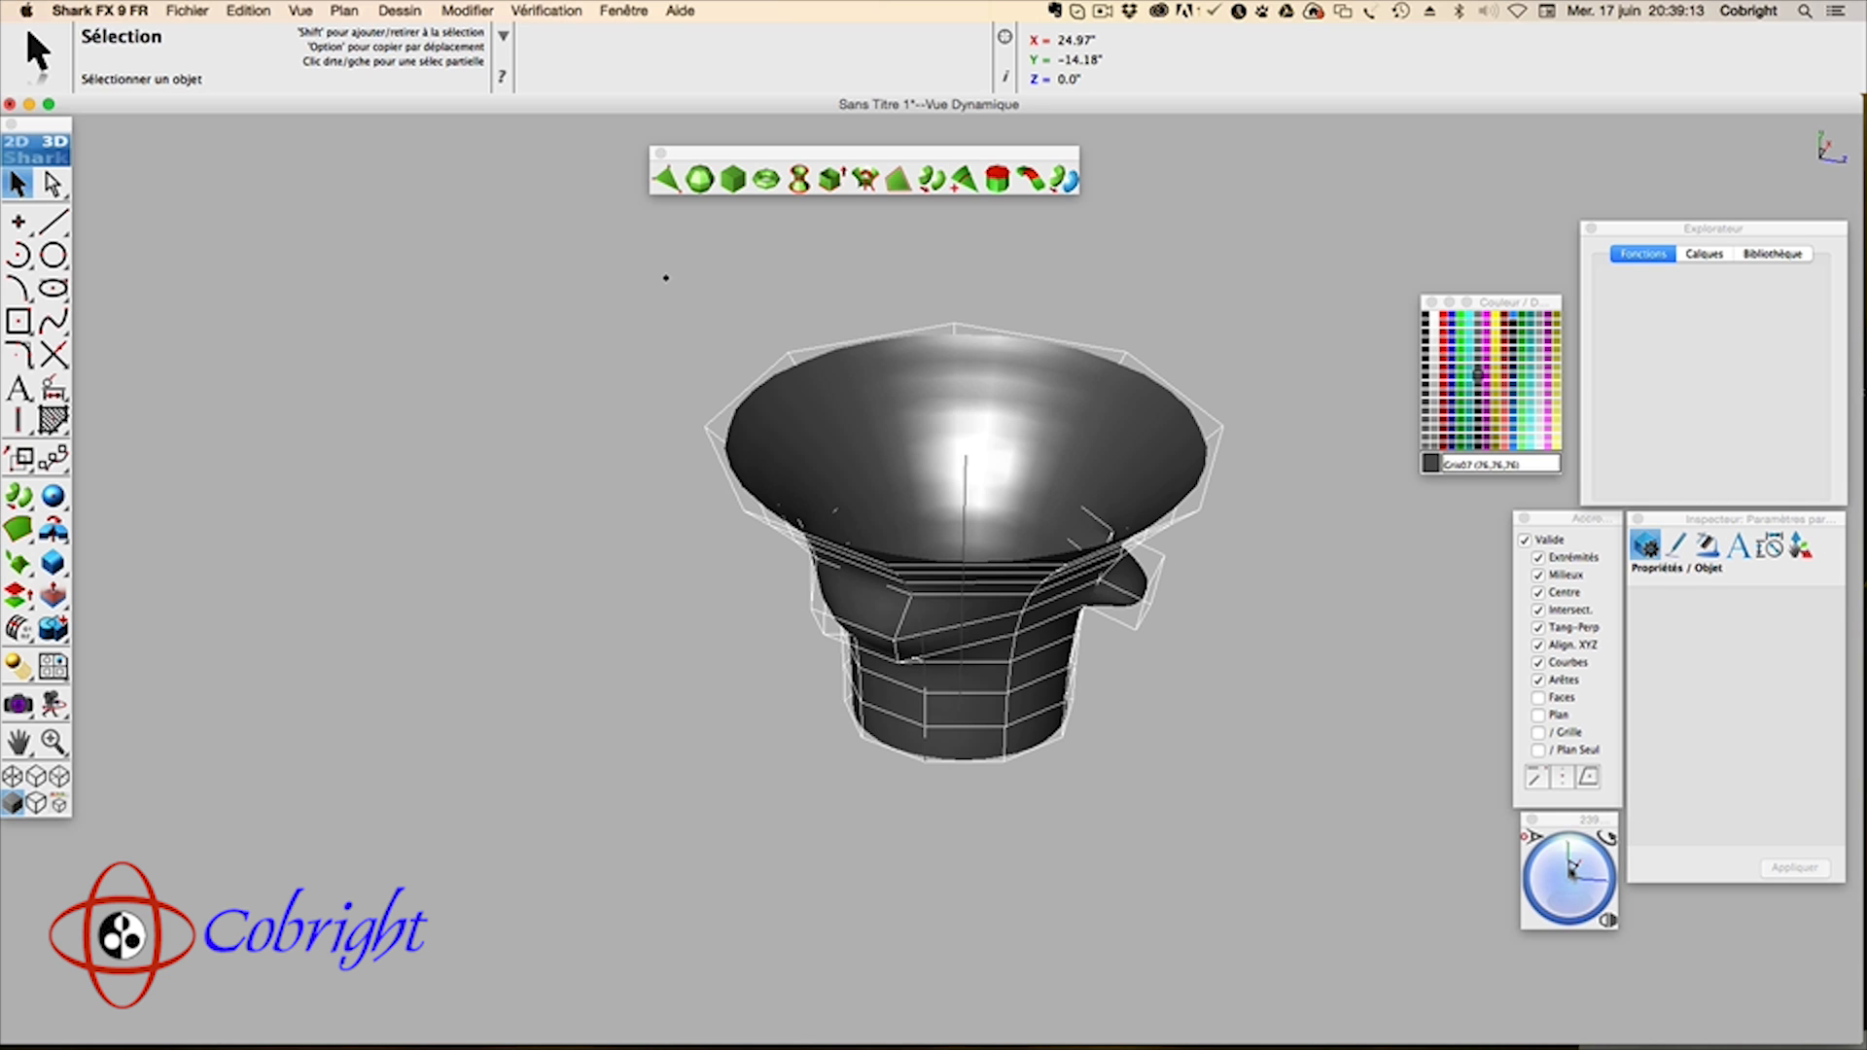
{"action": "left_click_drag", "start_coordinate": [1585, 875], "coordinate": [1578, 871]}
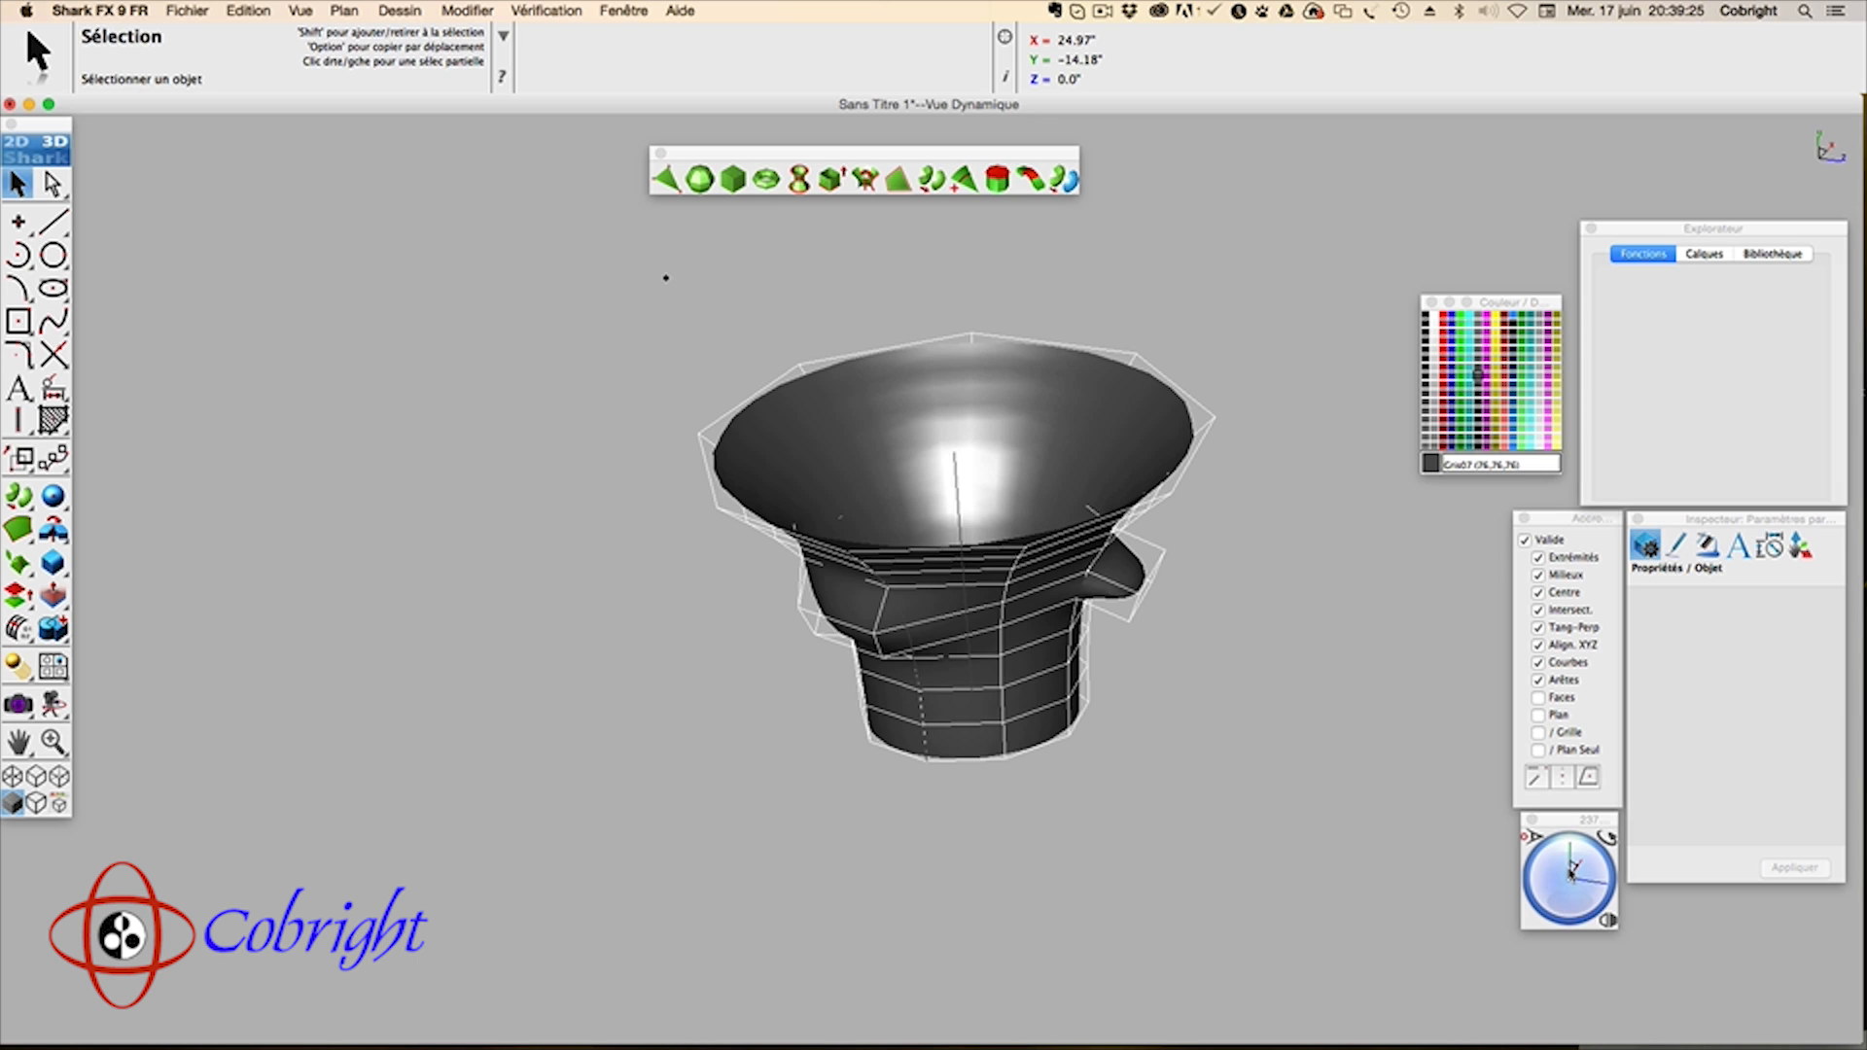
{"action": "left_click_drag", "start_coordinate": [1568, 881], "coordinate": [1574, 894]}
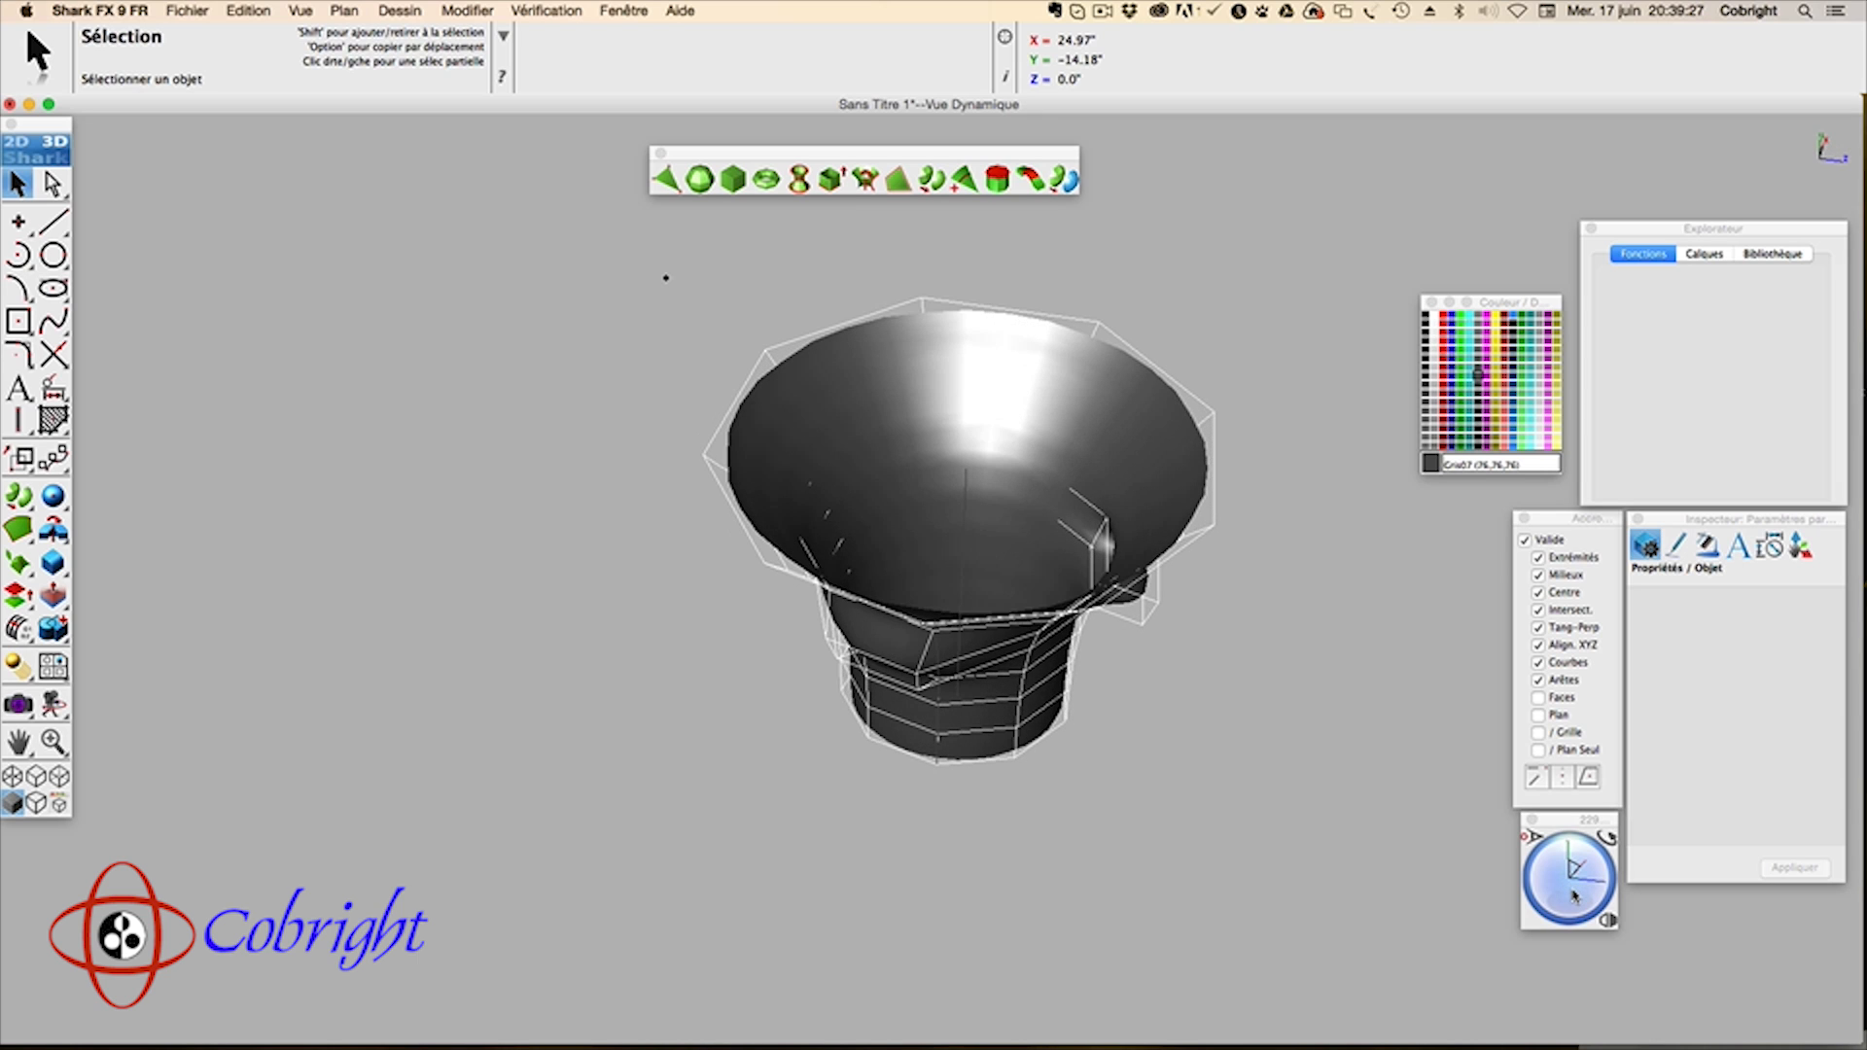